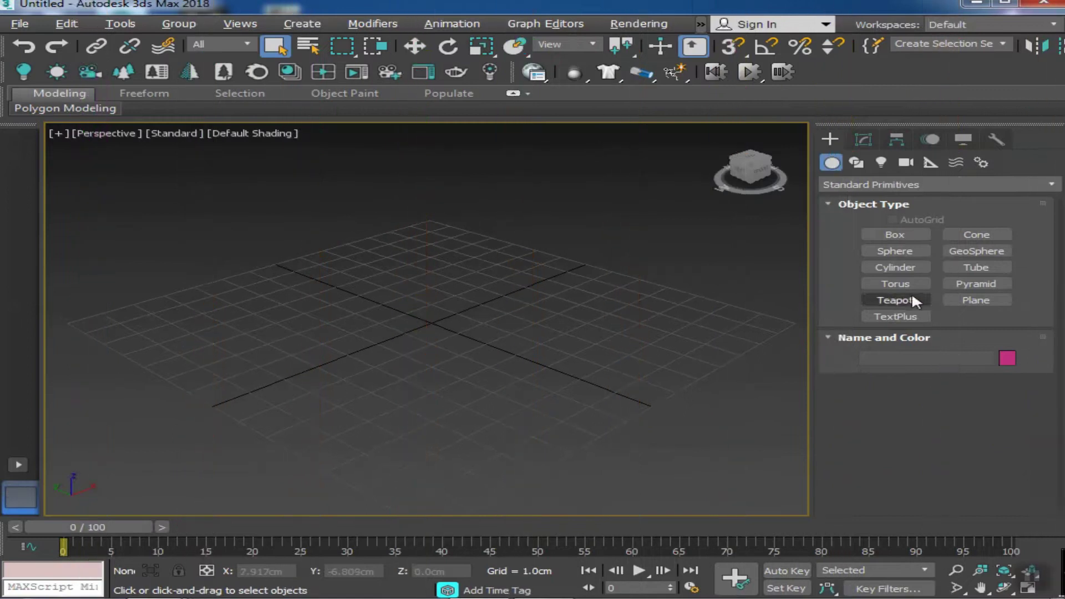
Draw a Standard Primitive plane on the Perspective viewport grid
{"action": "left_click", "coordinate": [966, 300]}
{"action": "left_click_drag", "start_coordinate": [418, 289], "coordinate": [499, 419]}
{"action": "right_click", "coordinate": [802, 184]}
In Top view, set the plane's length to 28 cm and width to 8 cm
{"action": "key", "text": "t"}
{"action": "scroll", "coordinate": [549, 347], "scroll_direction": "up", "scroll_amount": 2}
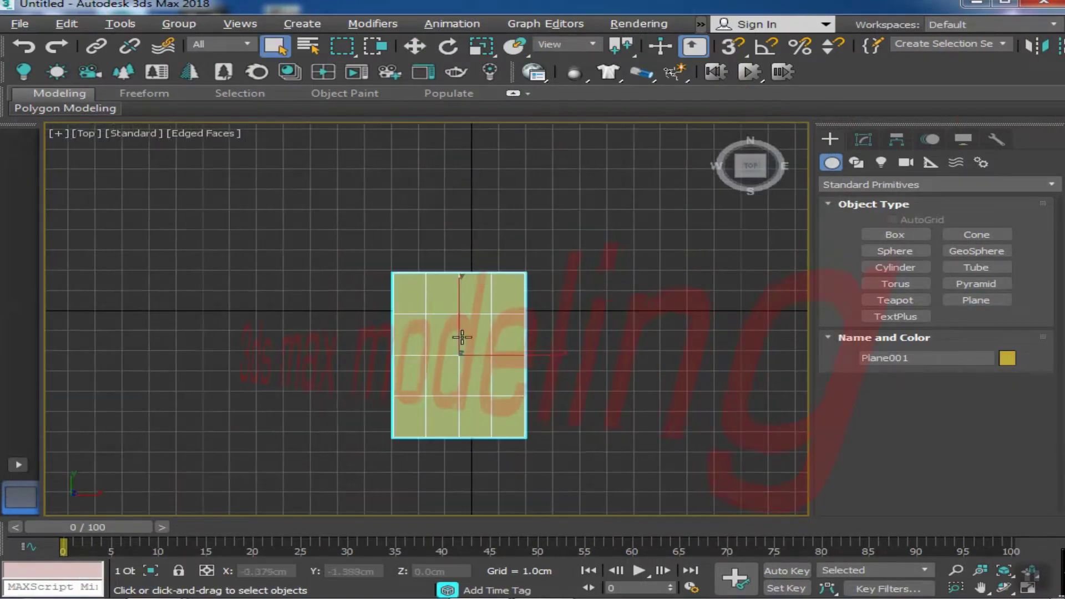
{"action": "left_click", "coordinate": [863, 139]}
{"action": "double_click", "coordinate": [972, 406]}
{"action": "type", "text": "28"}
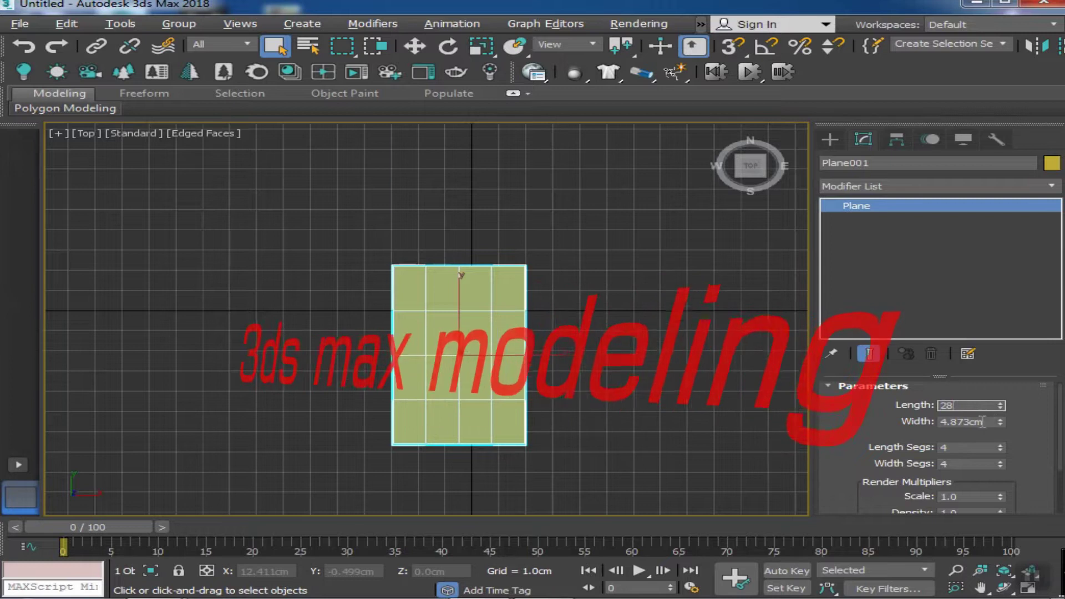
{"action": "key", "text": "Tab"}
{"action": "type", "text": "8"}
{"action": "key", "text": "Return"}
{"action": "scroll", "coordinate": [577, 368], "scroll_direction": "down", "scroll_amount": 5}
{"action": "middle_click_drag", "start_coordinate": [577, 368], "coordinate": [500, 343]}
{"action": "scroll", "coordinate": [487, 328], "scroll_direction": "up", "scroll_amount": 2}
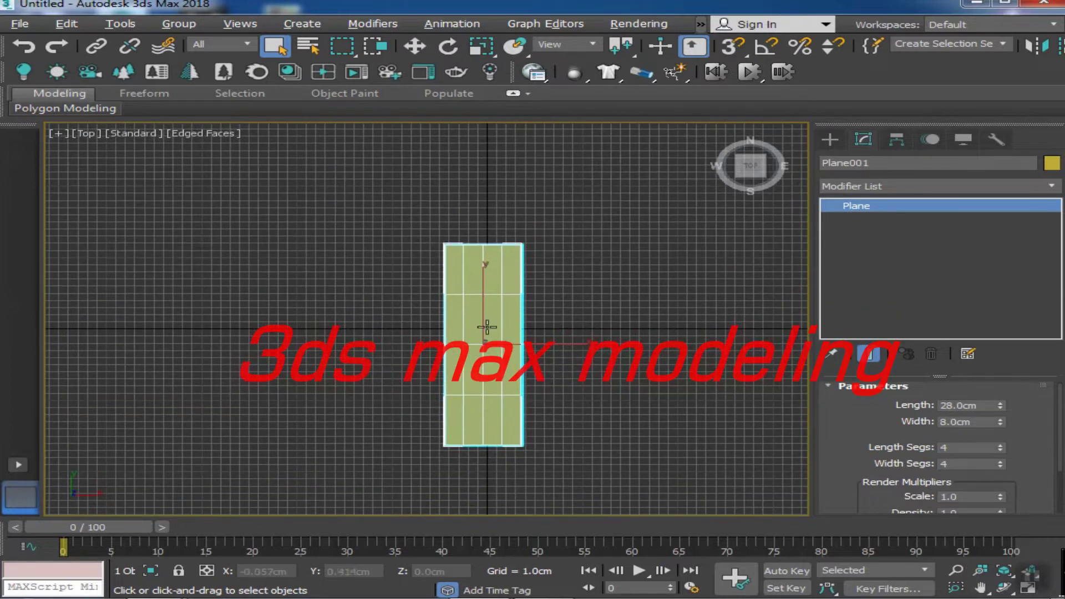
Give the plane 5 length and 2 width segments, and widen it to 10 cm
{"action": "left_click", "coordinate": [1001, 444]}
{"action": "scroll", "coordinate": [533, 399], "scroll_direction": "up", "scroll_amount": 2}
{"action": "mouse_move", "coordinate": [620, 448]}
{"action": "middle_mouse_down"}
{"action": "mouse_move", "coordinate": [644, 328]}
{"action": "mouse_move", "coordinate": [595, 326]}
{"action": "mouse_move", "coordinate": [429, 416]}
{"action": "middle_mouse_up"}
{"action": "left_click", "coordinate": [1001, 461]}
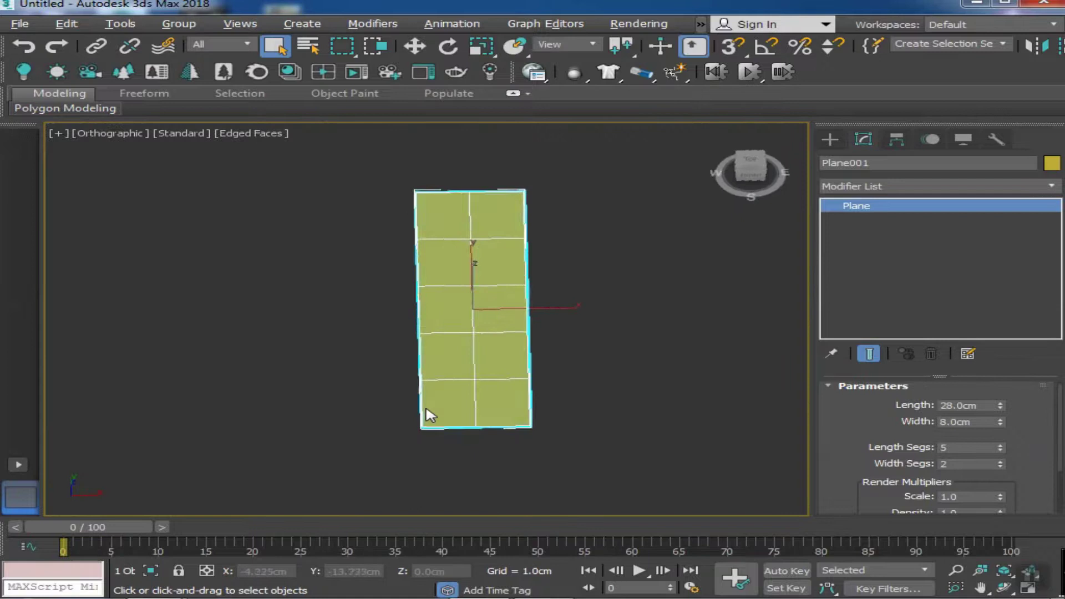
{"action": "left_click_drag", "start_coordinate": [1002, 422], "coordinate": [1000, 403]}
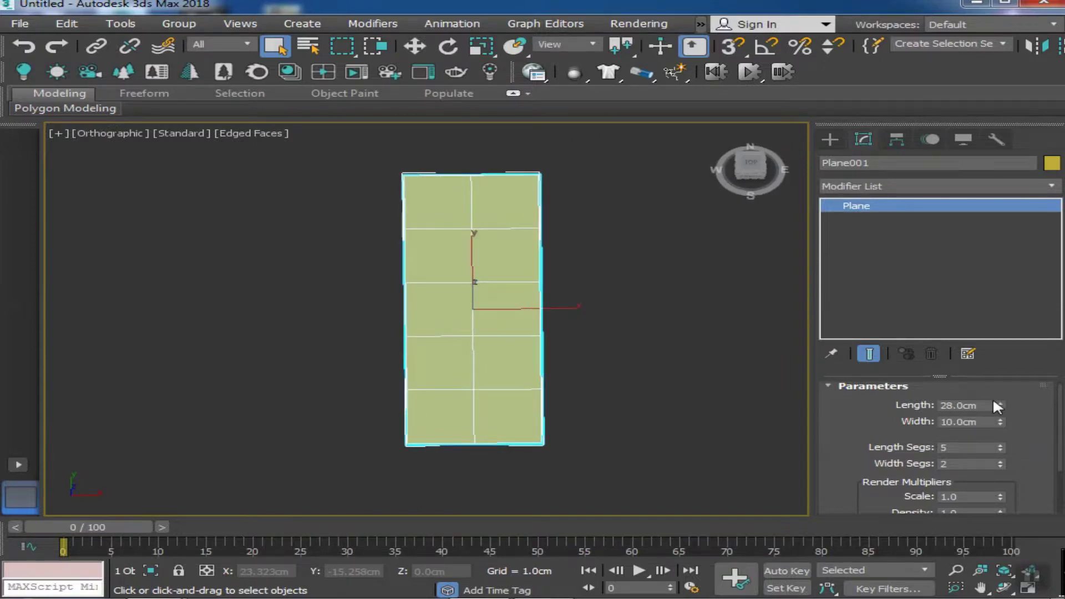
{"action": "middle_click_drag", "start_coordinate": [555, 360], "coordinate": [440, 388], "text": "alt"}
{"action": "right_click", "coordinate": [510, 360]}
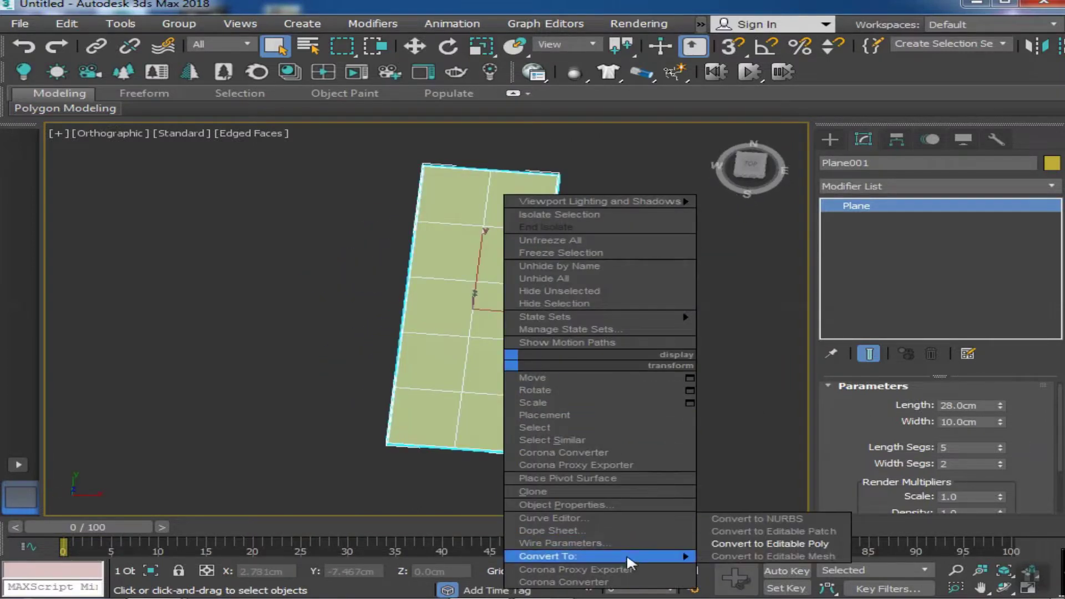
Convert the plane to an Editable Poly and enter Edge mode in Top view
{"action": "left_click", "coordinate": [771, 544]}
{"action": "key", "text": "t"}
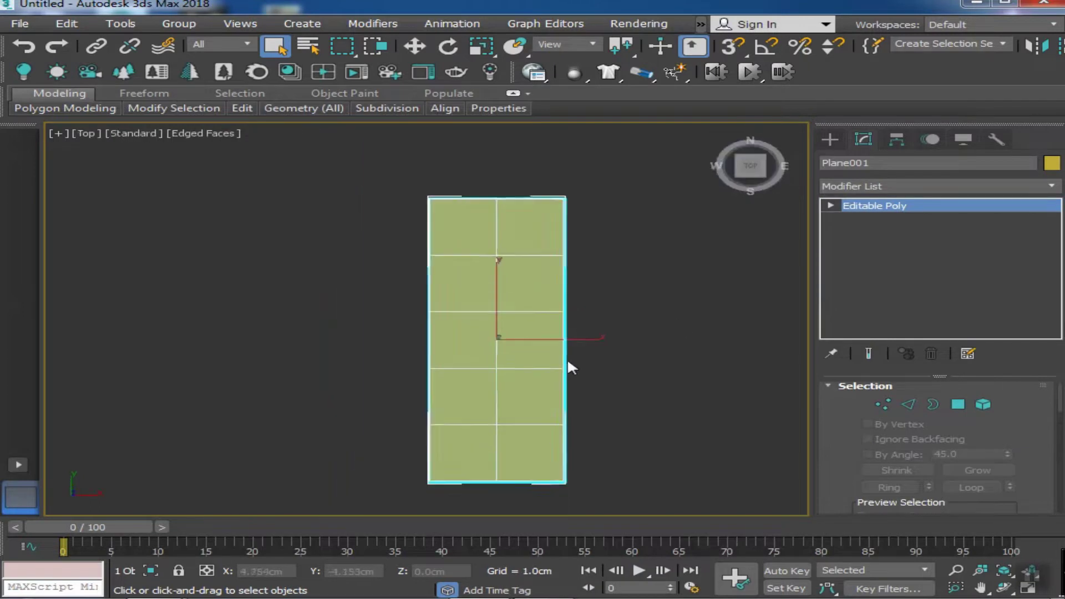
{"action": "key", "text": "2"}
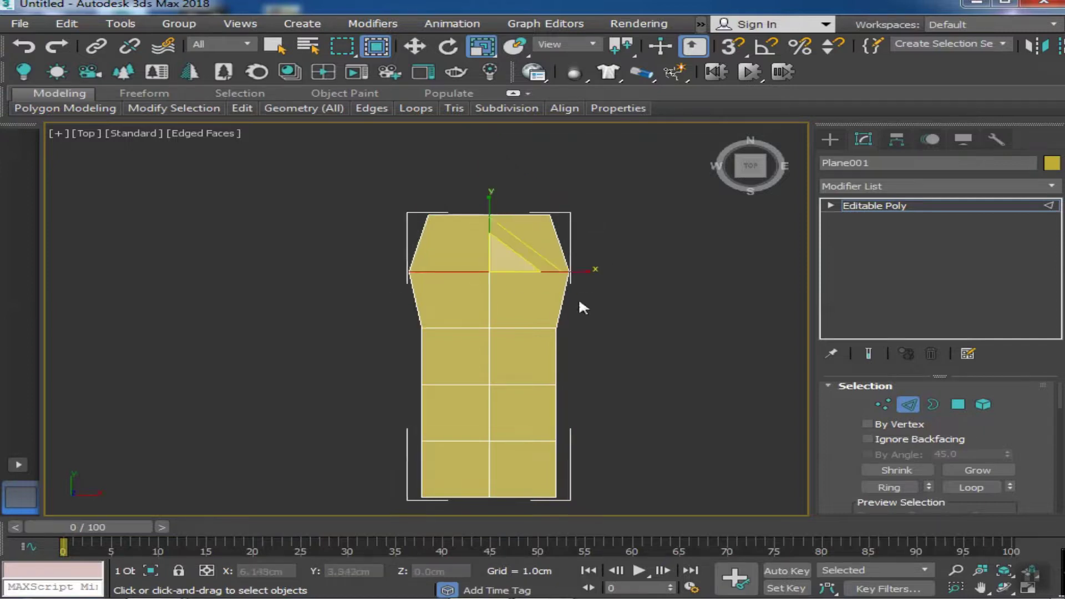
Scale the edge rows into a rounded sole outline tapering at both ends
{"action": "scroll", "coordinate": [541, 290], "scroll_direction": "down", "scroll_amount": 3}
{"action": "scroll", "coordinate": [598, 312], "scroll_direction": "up", "scroll_amount": 2}
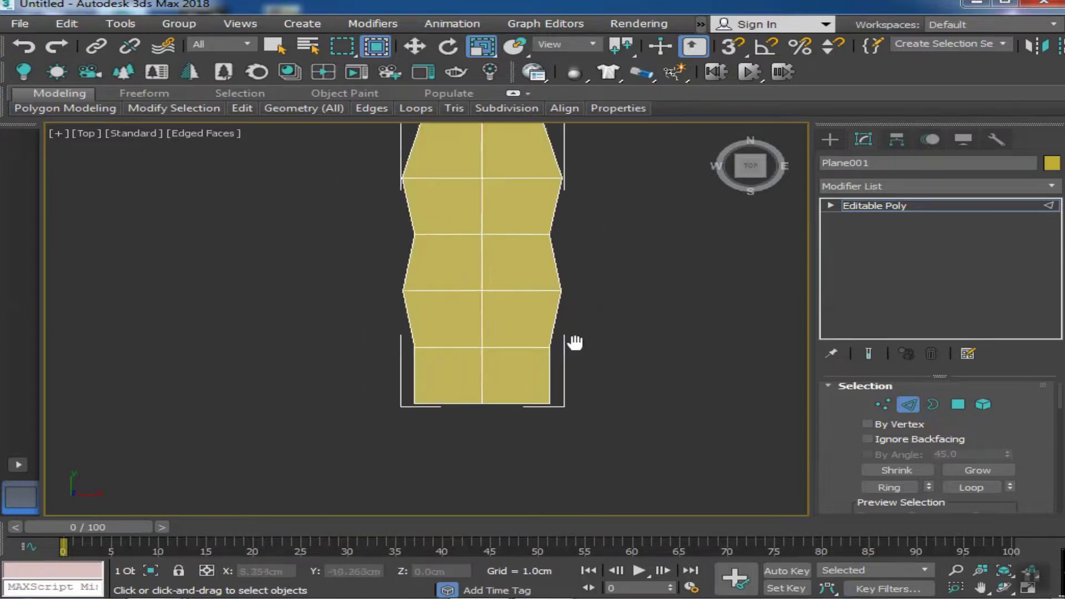
{"action": "scroll", "coordinate": [350, 360], "scroll_direction": "up", "scroll_amount": 2}
{"action": "left_click", "coordinate": [513, 425]}
{"action": "scroll", "coordinate": [514, 424], "scroll_direction": "up", "scroll_amount": 1}
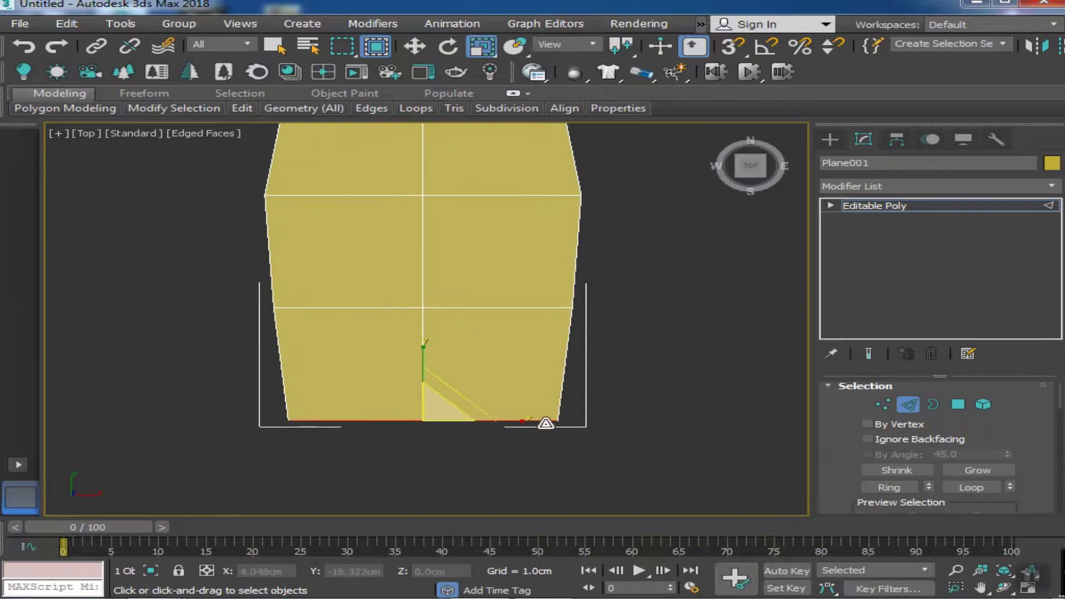
{"action": "scroll", "coordinate": [576, 423], "scroll_direction": "down", "scroll_amount": 3}
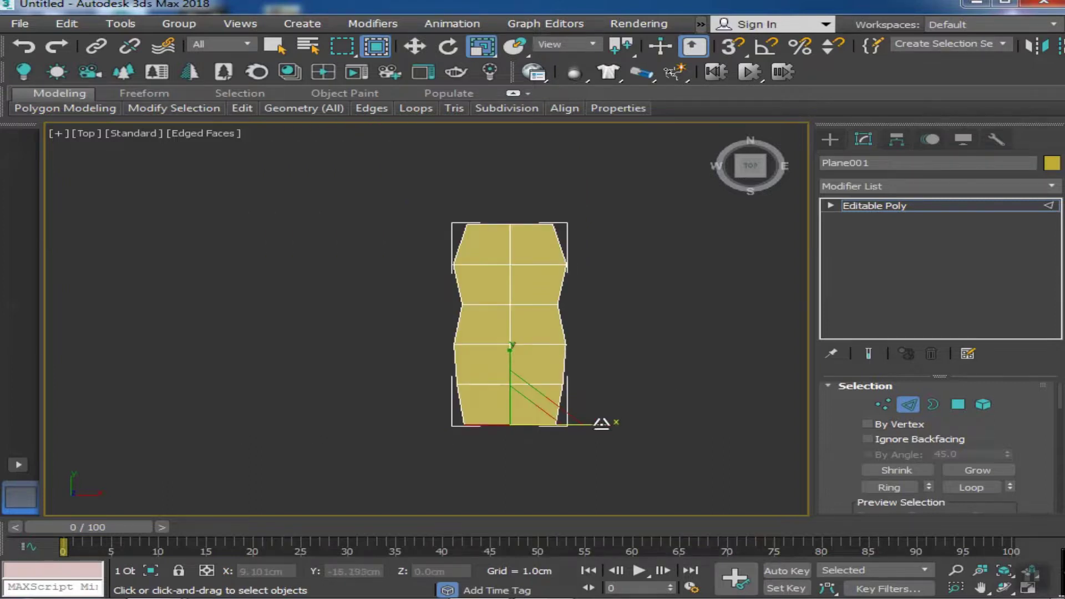
{"action": "middle_click_drag", "start_coordinate": [595, 423], "coordinate": [602, 414]}
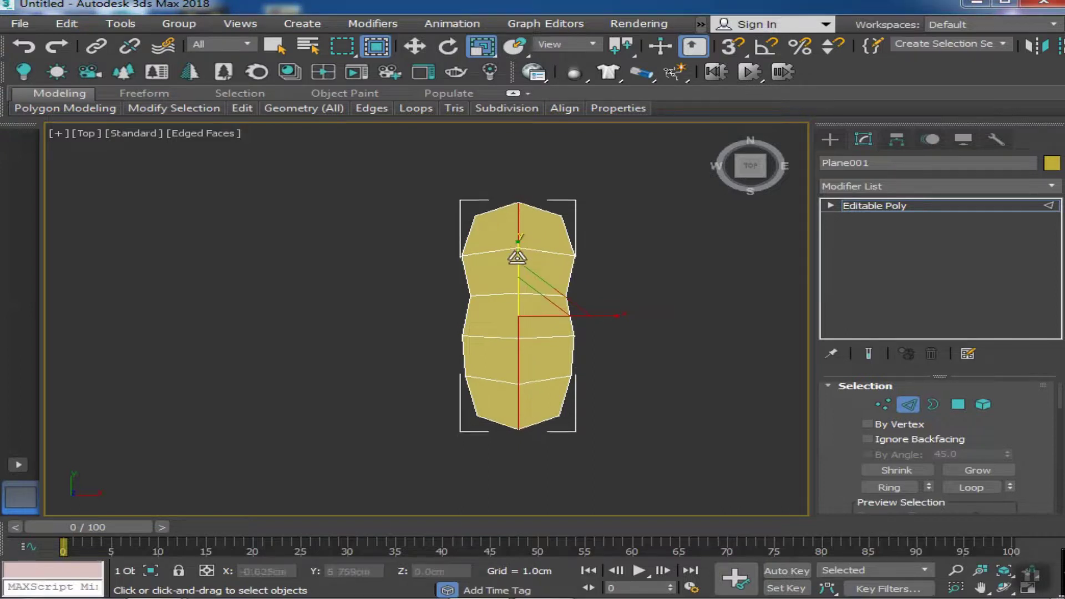
{"action": "key", "text": "w"}
{"action": "middle_click_drag", "start_coordinate": [518, 311], "coordinate": [591, 357], "text": "alt"}
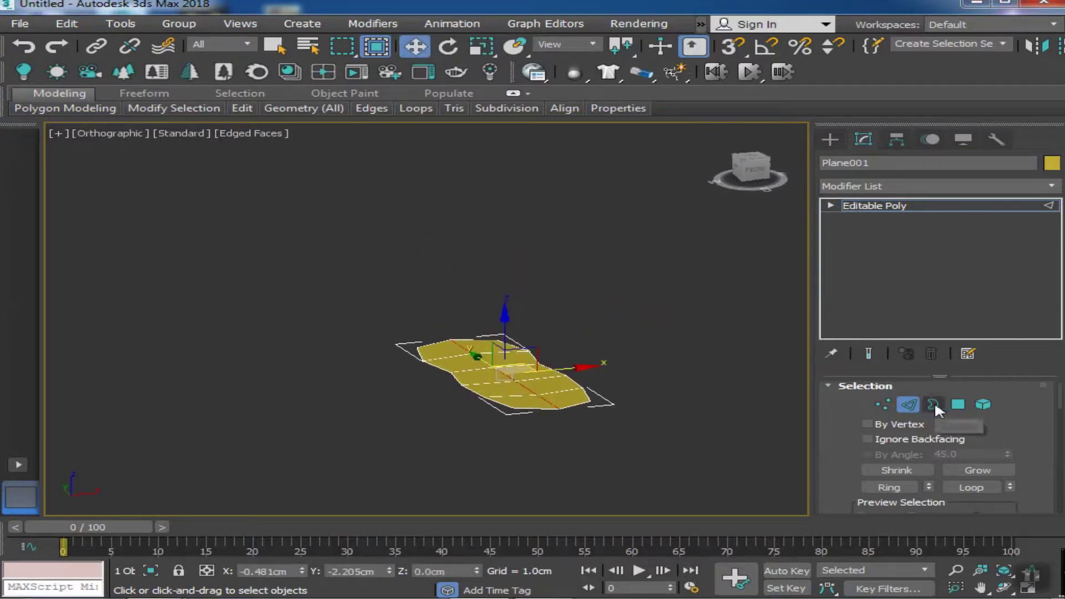
Shift-drag the open border upward in Z to form the sole's side walls
{"action": "left_click", "coordinate": [935, 410]}
{"action": "mouse_move", "coordinate": [578, 418]}
{"action": "middle_mouse_down", "text": "alt"}
{"action": "mouse_move", "coordinate": [666, 445]}
{"action": "mouse_move", "coordinate": [533, 374]}
{"action": "middle_mouse_up", "text": "alt"}
{"action": "left_click_drag", "start_coordinate": [536, 366], "coordinate": [539, 305], "text": "shift"}
{"action": "mouse_move", "coordinate": [539, 305]}
{"action": "middle_mouse_down", "text": "alt"}
{"action": "mouse_move", "coordinate": [678, 333]}
{"action": "mouse_move", "coordinate": [611, 310]}
{"action": "middle_mouse_up", "text": "alt"}
Add an OpenSubdiv modifier to the sole with Iterations set to 2
{"action": "left_click", "coordinate": [920, 187]}
{"action": "left_click", "coordinate": [921, 250]}
{"action": "left_click", "coordinate": [907, 205]}
{"action": "left_click", "coordinate": [908, 184]}
{"action": "left_click", "coordinate": [901, 202]}
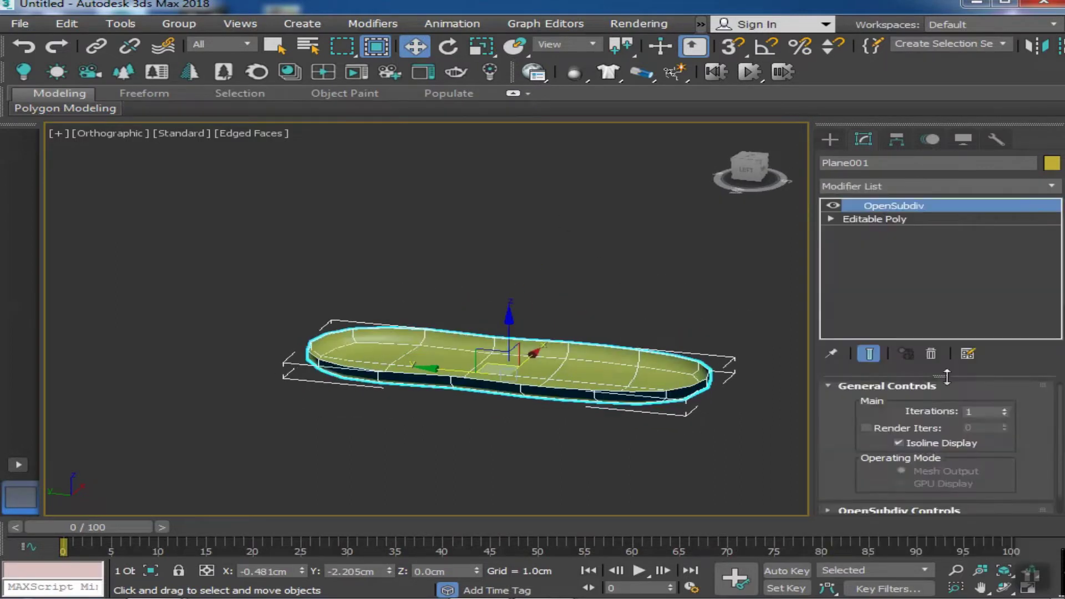
{"action": "left_click", "coordinate": [651, 443]}
{"action": "mouse_move", "coordinate": [651, 442]}
{"action": "middle_mouse_down", "text": "alt"}
{"action": "mouse_move", "coordinate": [590, 405]}
{"action": "mouse_move", "coordinate": [668, 381]}
{"action": "middle_mouse_up", "text": "alt"}
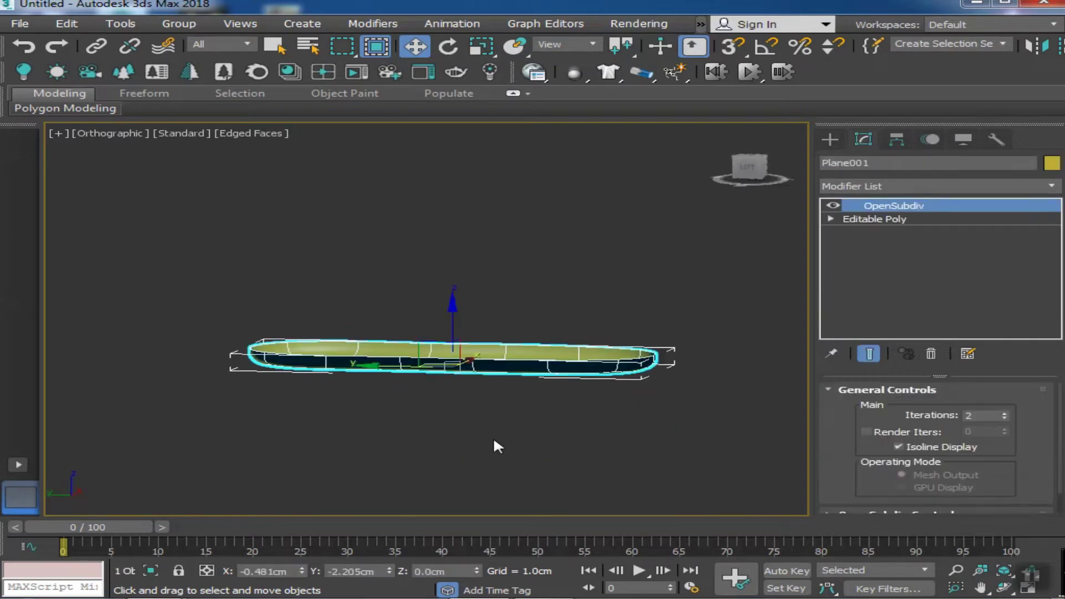
In the Left view with wireframe display, adjust and frame the sole's height
{"action": "key", "text": "l"}
{"action": "key", "text": "F3"}
{"action": "scroll", "coordinate": [495, 445], "scroll_direction": "up", "scroll_amount": 5}
{"action": "left_click_drag", "start_coordinate": [469, 304], "coordinate": [480, 251]}
{"action": "scroll", "coordinate": [477, 320], "scroll_direction": "up", "scroll_amount": 3}
{"action": "scroll", "coordinate": [477, 321], "scroll_direction": "up", "scroll_amount": 2}
{"action": "left_click_drag", "start_coordinate": [479, 573], "coordinate": [477, 570]}
{"action": "scroll", "coordinate": [484, 391], "scroll_direction": "down", "scroll_amount": 5}
{"action": "middle_click_drag", "start_coordinate": [485, 395], "coordinate": [466, 410]}
{"action": "middle_click_drag", "start_coordinate": [662, 287], "coordinate": [678, 290]}
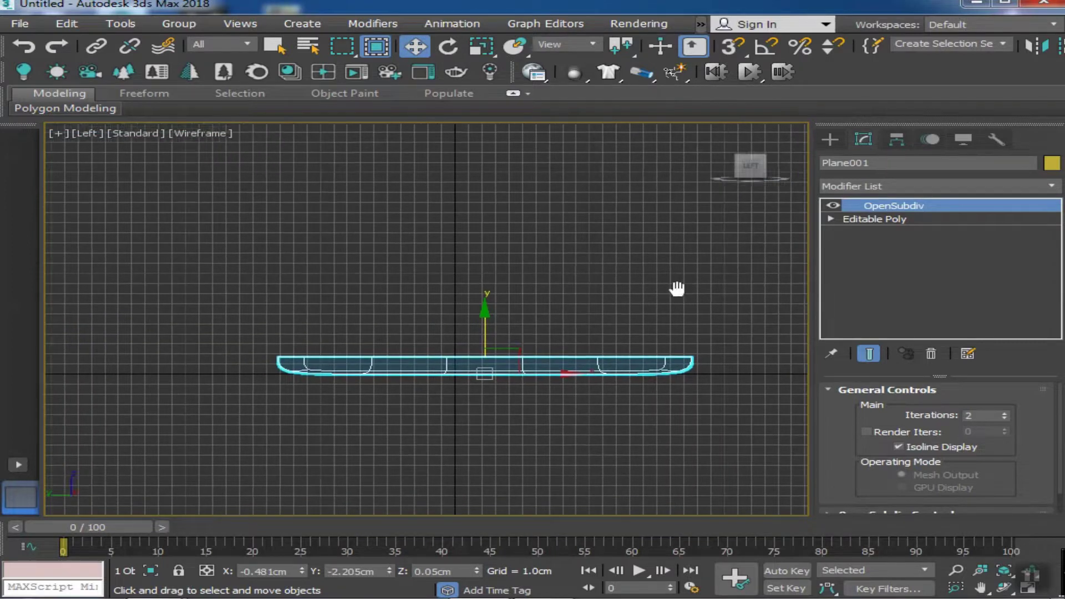
{"action": "left_click", "coordinate": [831, 219]}
{"action": "left_click", "coordinate": [870, 232]}
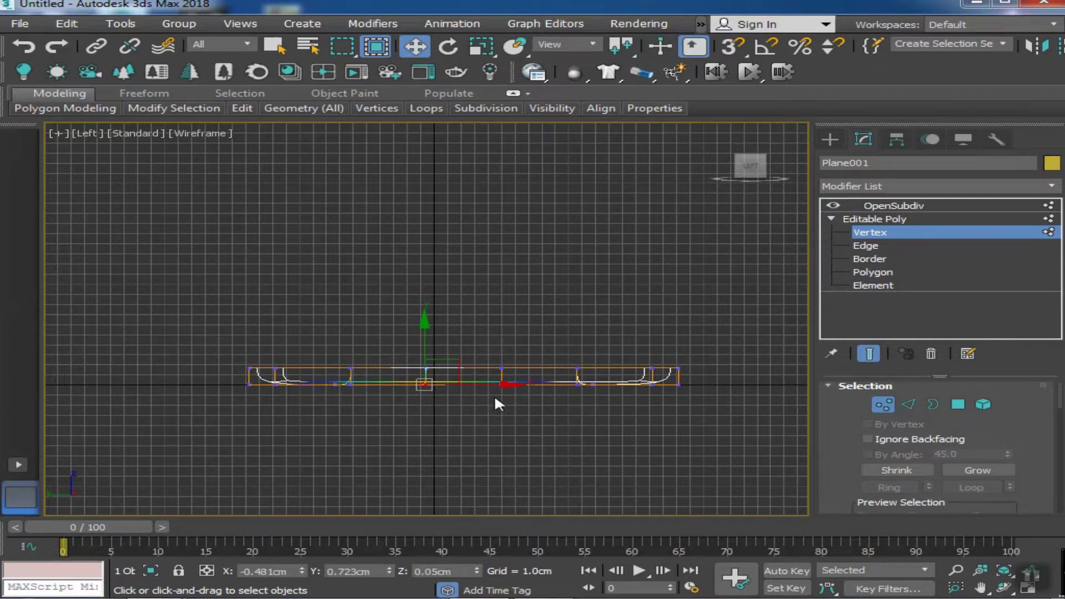
In Left view, move vertex groups upward to arch the underside and upturn the toe
{"action": "scroll", "coordinate": [424, 366], "scroll_direction": "up", "scroll_amount": 3}
{"action": "middle_click_drag", "start_coordinate": [520, 392], "coordinate": [457, 399]}
{"action": "left_click_drag", "start_coordinate": [740, 402], "coordinate": [604, 375]}
{"action": "left_click", "coordinate": [727, 409]}
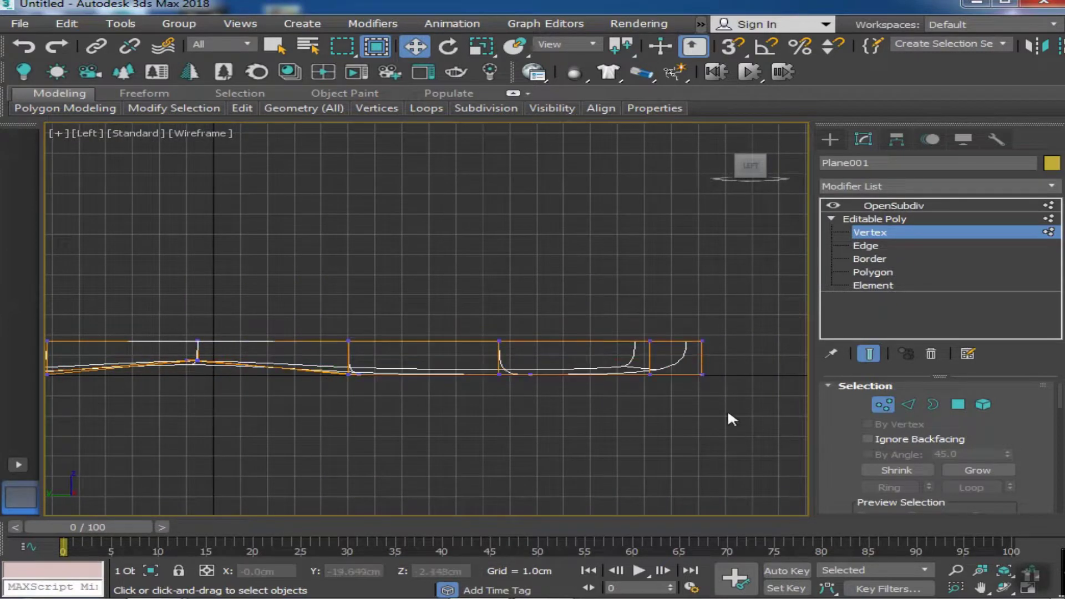
{"action": "middle_click_drag", "start_coordinate": [671, 271], "coordinate": [547, 377]}
{"action": "mouse_move", "coordinate": [629, 344]}
{"action": "left_mouse_down"}
{"action": "mouse_move", "coordinate": [584, 299]}
{"action": "mouse_move", "coordinate": [618, 316]}
{"action": "left_mouse_up"}
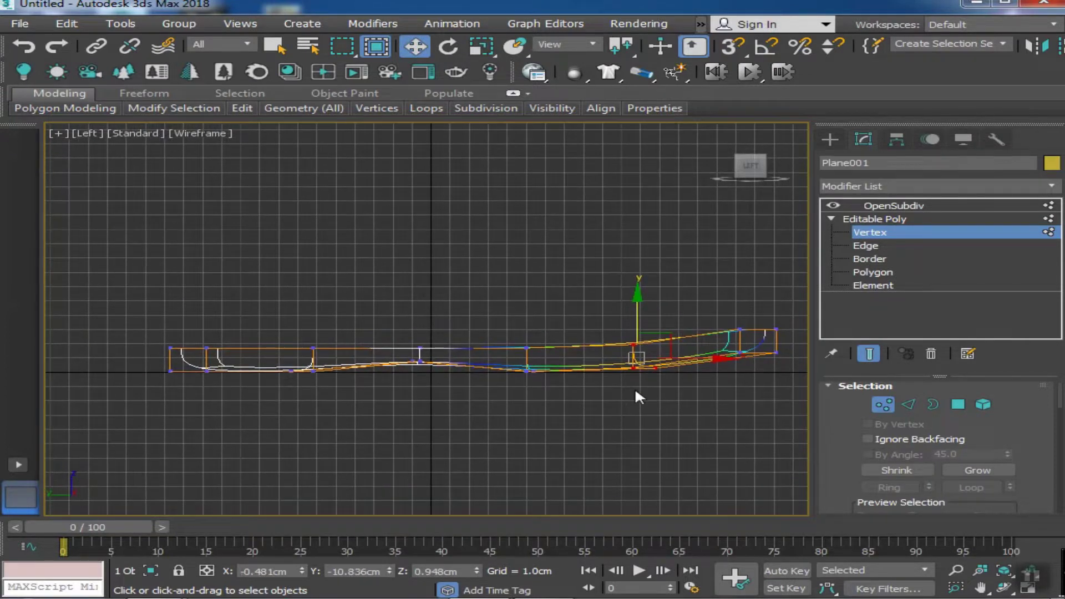
{"action": "key", "text": "1"}
{"action": "key", "text": "F3"}
{"action": "mouse_move", "coordinate": [455, 405]}
{"action": "middle_mouse_down", "text": "alt"}
{"action": "mouse_move", "coordinate": [516, 423]}
{"action": "mouse_move", "coordinate": [218, 404]}
{"action": "mouse_move", "coordinate": [385, 440]}
{"action": "mouse_move", "coordinate": [518, 423]}
{"action": "middle_mouse_up", "text": "alt"}
{"action": "left_click", "coordinate": [870, 259]}
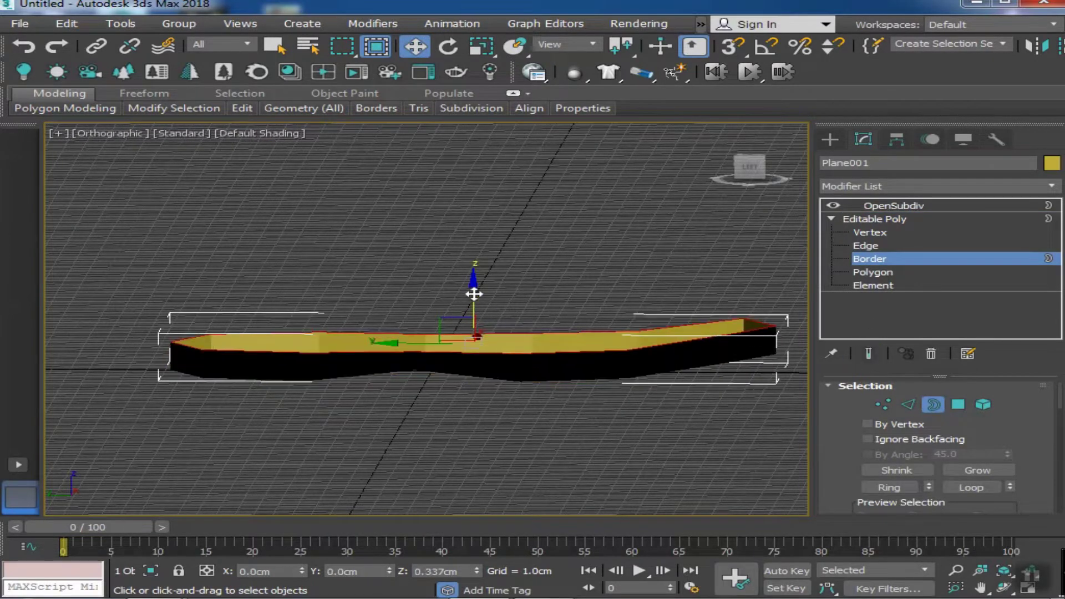
Inspect the smoothed sole in Perspective view from several angles and reselect it
{"action": "mouse_move", "coordinate": [477, 299]}
{"action": "middle_mouse_down", "text": "alt"}
{"action": "mouse_move", "coordinate": [491, 345]}
{"action": "mouse_move", "coordinate": [759, 371]}
{"action": "middle_mouse_up", "text": "alt"}
{"action": "key", "text": "p"}
{"action": "mouse_move", "coordinate": [660, 376]}
{"action": "middle_mouse_down", "text": "alt"}
{"action": "mouse_move", "coordinate": [613, 380]}
{"action": "mouse_move", "coordinate": [670, 406]}
{"action": "mouse_move", "coordinate": [422, 418]}
{"action": "mouse_move", "coordinate": [540, 431]}
{"action": "mouse_move", "coordinate": [469, 381]}
{"action": "mouse_move", "coordinate": [571, 398]}
{"action": "mouse_move", "coordinate": [427, 434]}
{"action": "mouse_move", "coordinate": [465, 435]}
{"action": "middle_mouse_up", "text": "alt"}
{"action": "scroll", "coordinate": [670, 406], "scroll_direction": "down", "scroll_amount": 3}
{"action": "left_click", "coordinate": [873, 219]}
{"action": "left_click", "coordinate": [649, 410]}
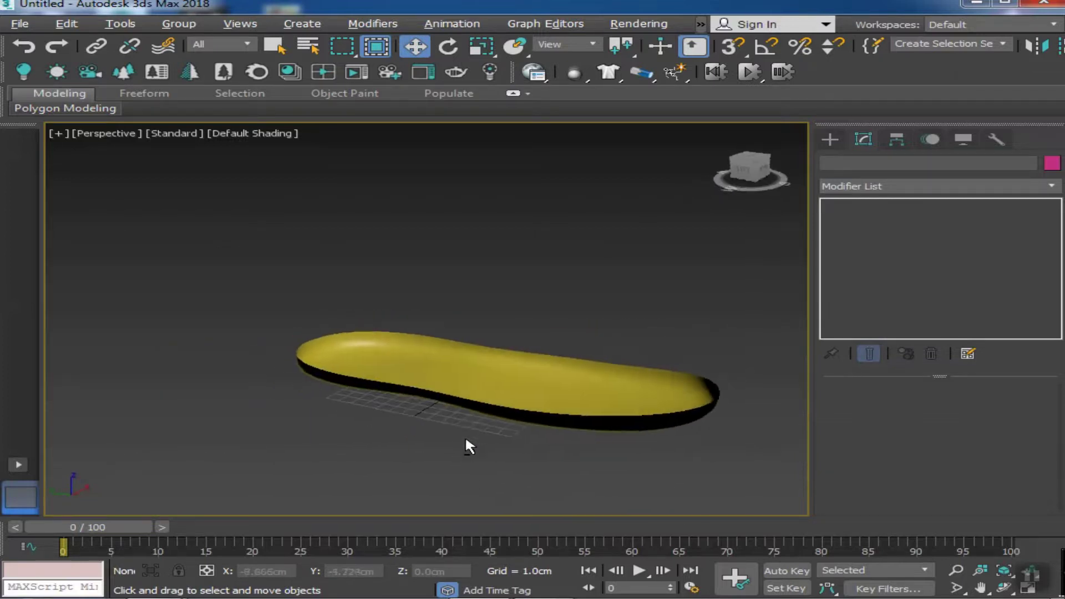
{"action": "mouse_move", "coordinate": [594, 445]}
{"action": "middle_mouse_down", "text": "alt"}
{"action": "mouse_move", "coordinate": [492, 466]}
{"action": "mouse_move", "coordinate": [913, 509]}
{"action": "middle_mouse_up", "text": "alt"}
{"action": "mouse_move", "coordinate": [528, 483]}
{"action": "middle_mouse_down", "text": "alt"}
{"action": "mouse_move", "coordinate": [639, 462]}
{"action": "mouse_move", "coordinate": [544, 501]}
{"action": "middle_mouse_up", "text": "alt"}
{"action": "left_click", "coordinate": [588, 422]}
Move the sole's open border up to about 5 cm for taller, cupped walls
{"action": "left_click", "coordinate": [870, 259]}
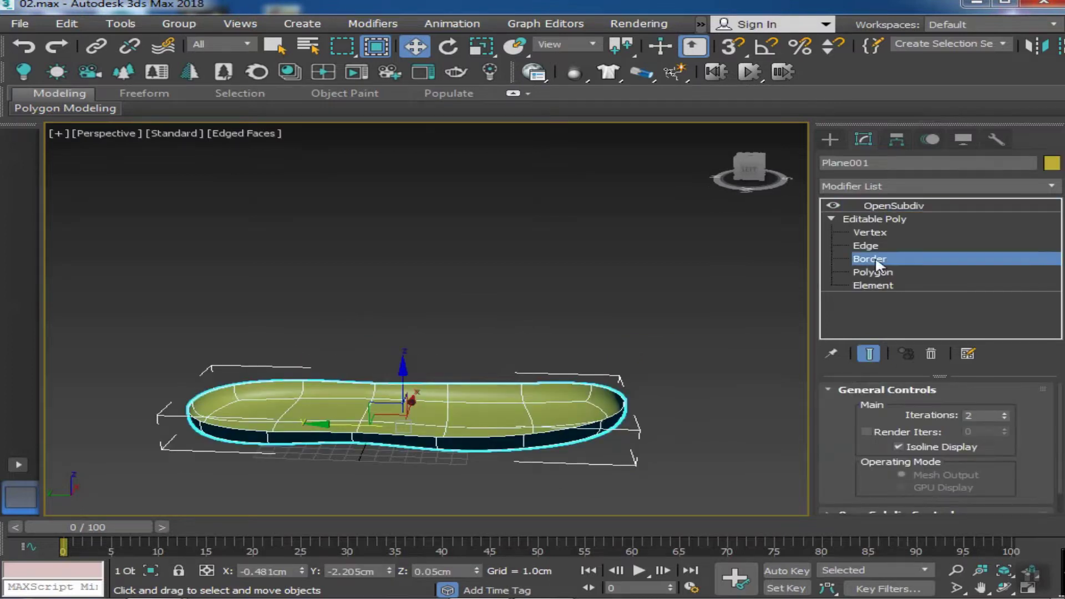
{"action": "middle_click_drag", "start_coordinate": [444, 388], "coordinate": [459, 406], "text": "alt"}
{"action": "scroll", "coordinate": [444, 358], "scroll_direction": "up", "scroll_amount": 5}
{"action": "scroll", "coordinate": [444, 358], "scroll_direction": "down", "scroll_amount": 3}
{"action": "left_click_drag", "start_coordinate": [444, 358], "coordinate": [456, 314]}
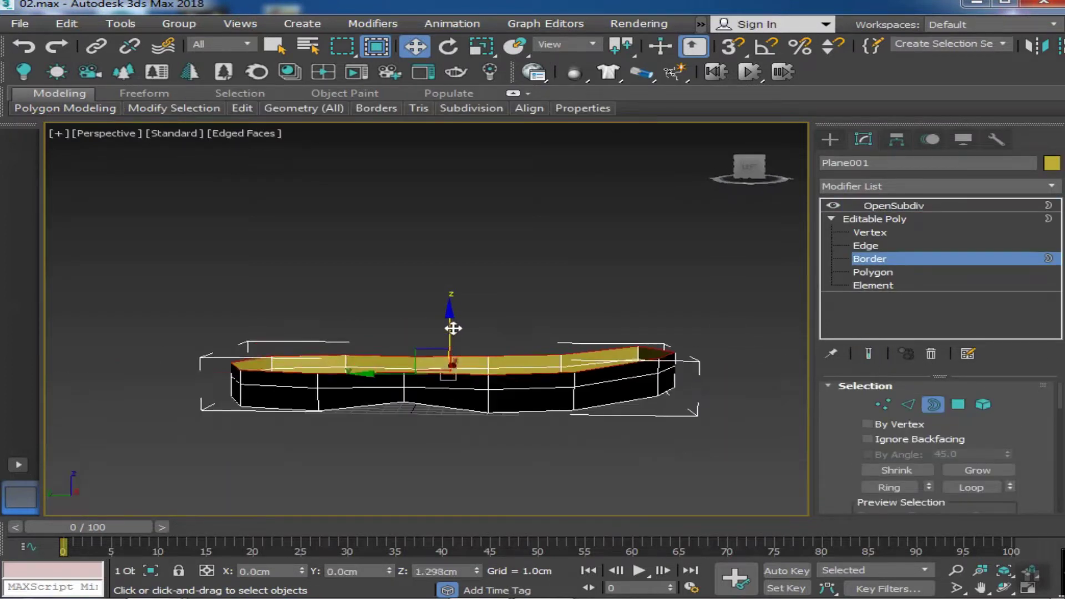
{"action": "mouse_move", "coordinate": [457, 314]}
{"action": "middle_mouse_down", "text": "alt"}
{"action": "mouse_move", "coordinate": [460, 425]}
{"action": "mouse_move", "coordinate": [344, 459]}
{"action": "middle_mouse_up", "text": "alt"}
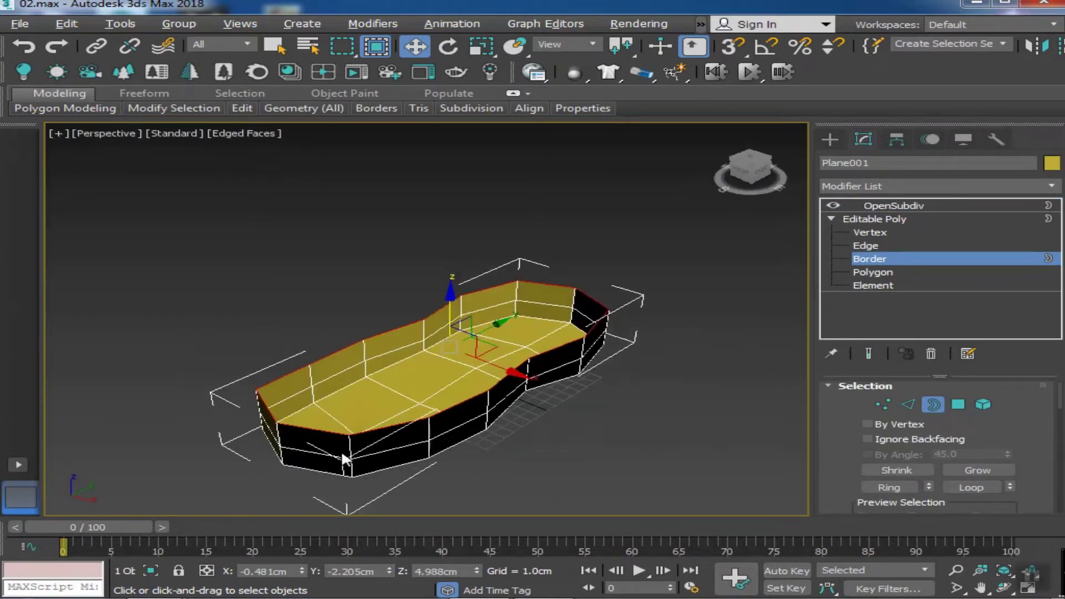
{"action": "left_click", "coordinate": [883, 404]}
{"action": "mouse_move", "coordinate": [767, 361]}
{"action": "middle_mouse_down", "text": "alt"}
{"action": "mouse_move", "coordinate": [536, 391]}
{"action": "mouse_move", "coordinate": [512, 357]}
{"action": "mouse_move", "coordinate": [458, 371]}
{"action": "mouse_move", "coordinate": [557, 422]}
{"action": "middle_mouse_up", "text": "alt"}
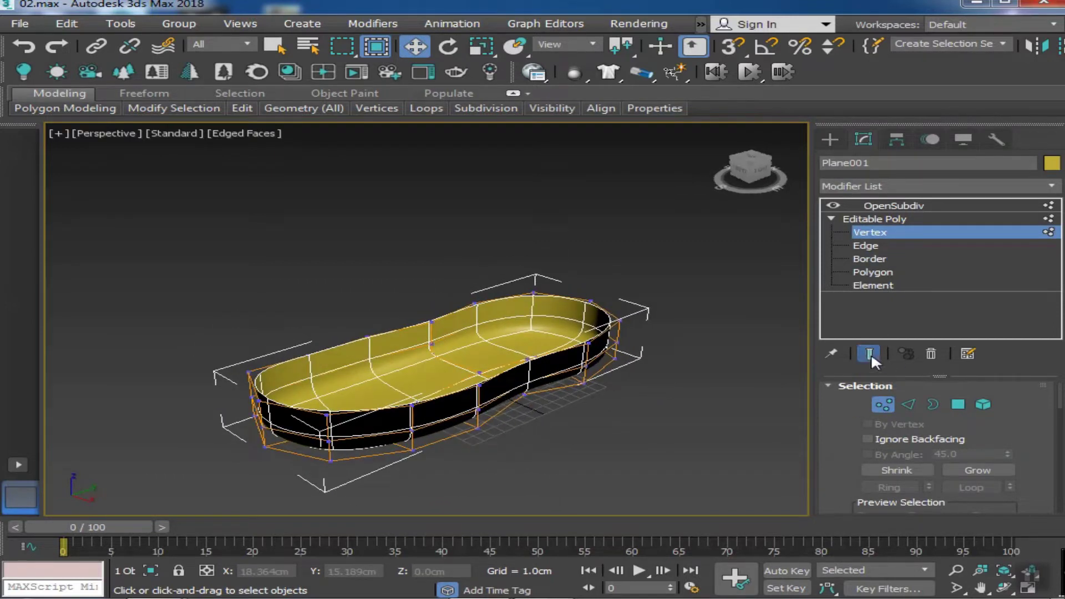
{"action": "left_click", "coordinate": [870, 355]}
{"action": "scroll", "coordinate": [422, 444], "scroll_direction": "up", "scroll_amount": 5}
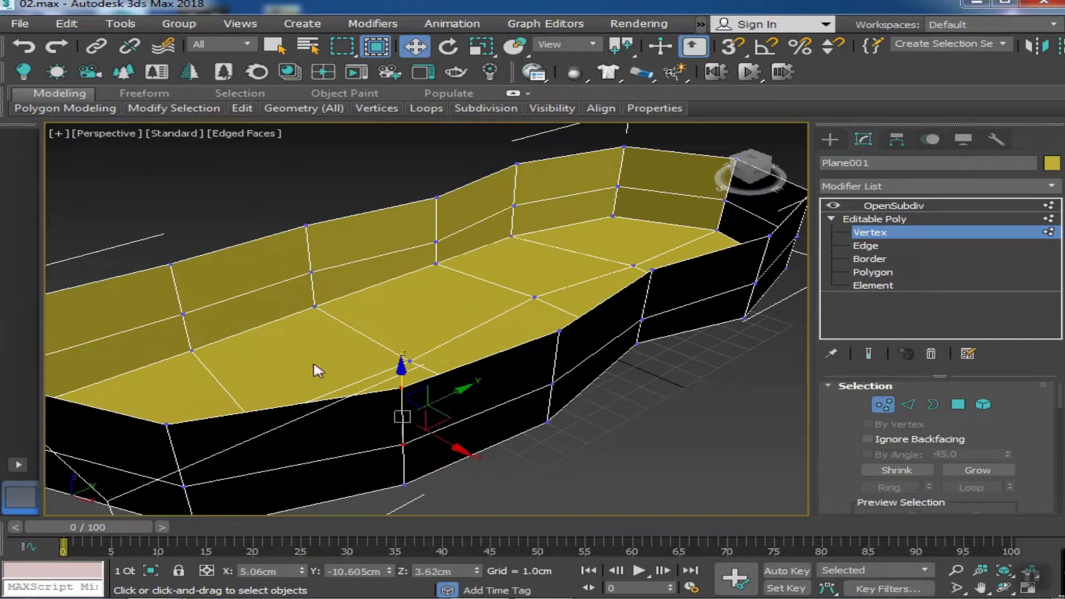
{"action": "scroll", "coordinate": [492, 382], "scroll_direction": "down", "scroll_amount": 3}
{"action": "left_click", "coordinate": [482, 45]}
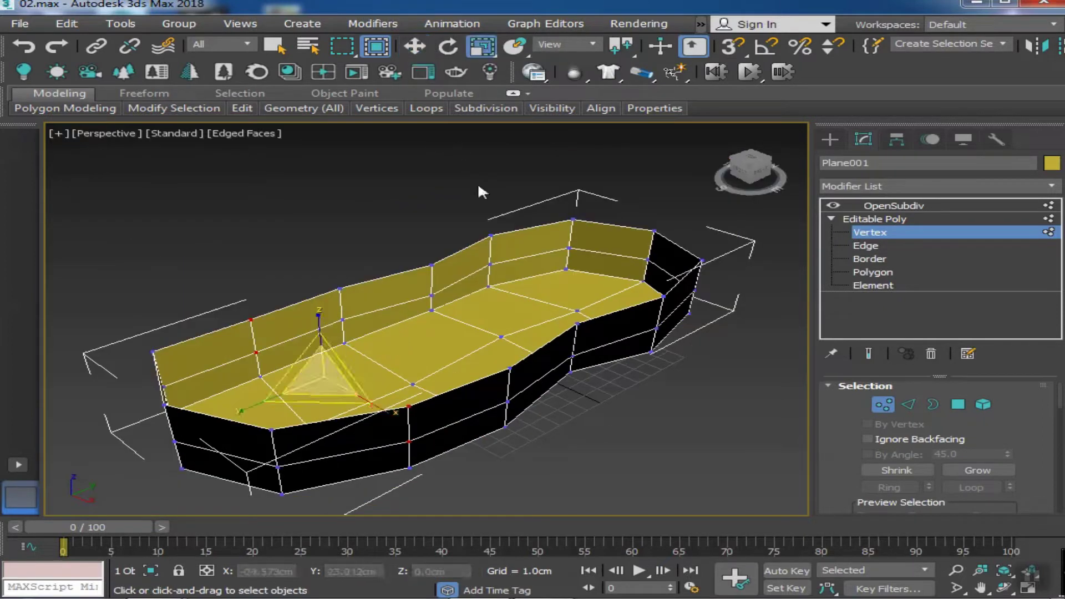
{"action": "left_click", "coordinate": [869, 353]}
{"action": "mouse_move", "coordinate": [586, 406]}
{"action": "middle_mouse_down", "text": "alt"}
{"action": "mouse_move", "coordinate": [566, 353]}
{"action": "mouse_move", "coordinate": [555, 374]}
{"action": "mouse_move", "coordinate": [555, 350]}
{"action": "mouse_move", "coordinate": [422, 323]}
{"action": "mouse_move", "coordinate": [530, 357]}
{"action": "middle_mouse_up", "text": "alt"}
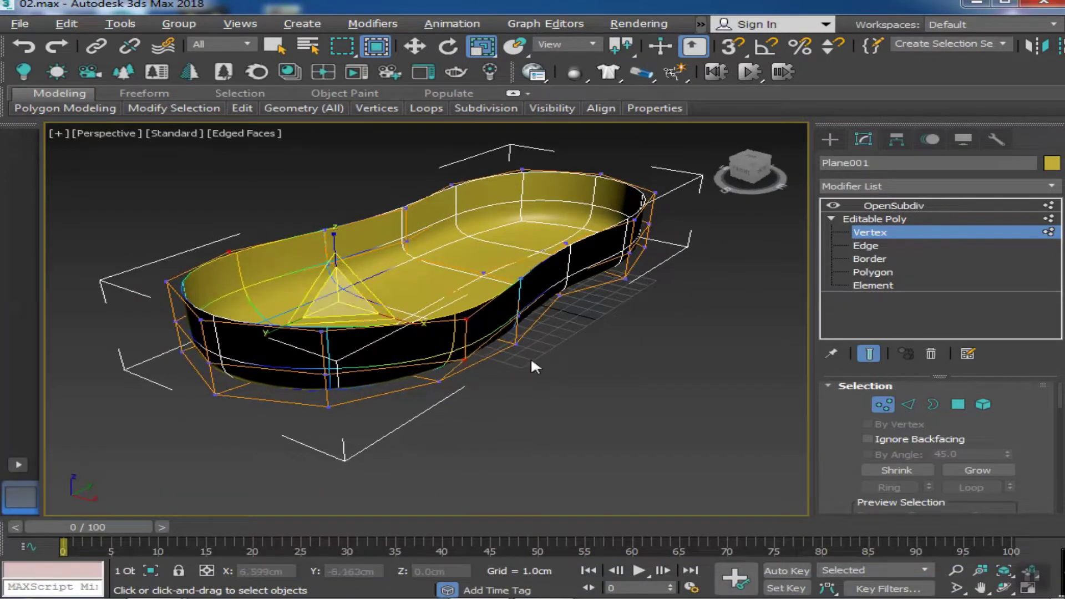
{"action": "left_click", "coordinate": [869, 354]}
{"action": "middle_click_drag", "start_coordinate": [281, 422], "coordinate": [286, 342]}
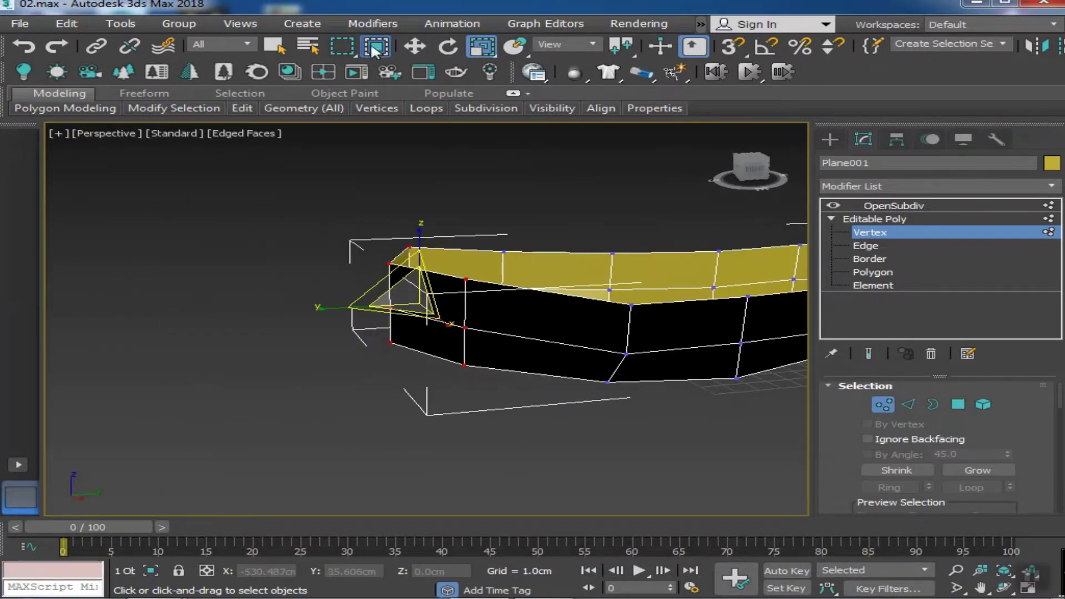
{"action": "key", "text": "w"}
{"action": "left_click", "coordinate": [421, 303]}
{"action": "scroll", "coordinate": [409, 298], "scroll_direction": "up", "scroll_amount": 2}
{"action": "scroll", "coordinate": [399, 312], "scroll_direction": "up", "scroll_amount": 3}
{"action": "mouse_move", "coordinate": [399, 311]}
{"action": "middle_mouse_down", "text": "alt"}
{"action": "mouse_move", "coordinate": [488, 378]}
{"action": "mouse_move", "coordinate": [477, 371]}
{"action": "middle_mouse_up", "text": "alt"}
{"action": "mouse_move", "coordinate": [290, 257]}
{"action": "middle_mouse_down", "text": "alt"}
{"action": "mouse_move", "coordinate": [375, 305]}
{"action": "mouse_move", "coordinate": [554, 374]}
{"action": "middle_mouse_up", "text": "alt"}
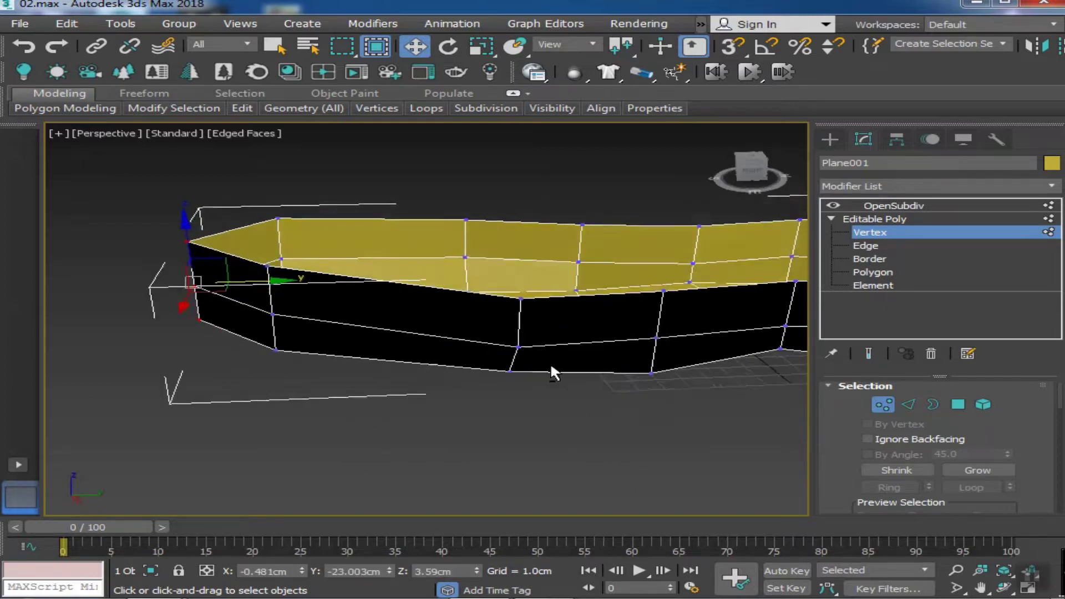
{"action": "left_click", "coordinate": [868, 354]}
{"action": "middle_click_drag", "start_coordinate": [422, 289], "coordinate": [645, 264], "text": "alt"}
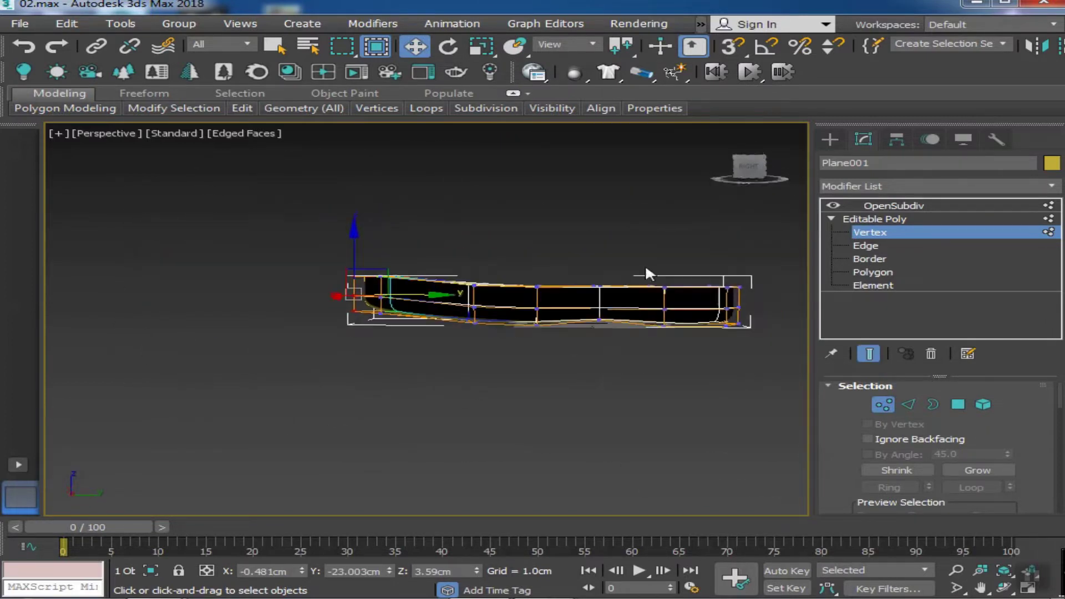
In Left view, raise the end vertices to bend the sole's toe upward
{"action": "scroll", "coordinate": [616, 333], "scroll_direction": "up", "scroll_amount": 2}
{"action": "key", "text": "l"}
{"action": "middle_click_drag", "start_coordinate": [566, 357], "coordinate": [497, 389]}
{"action": "scroll", "coordinate": [497, 389], "scroll_direction": "down", "scroll_amount": 2}
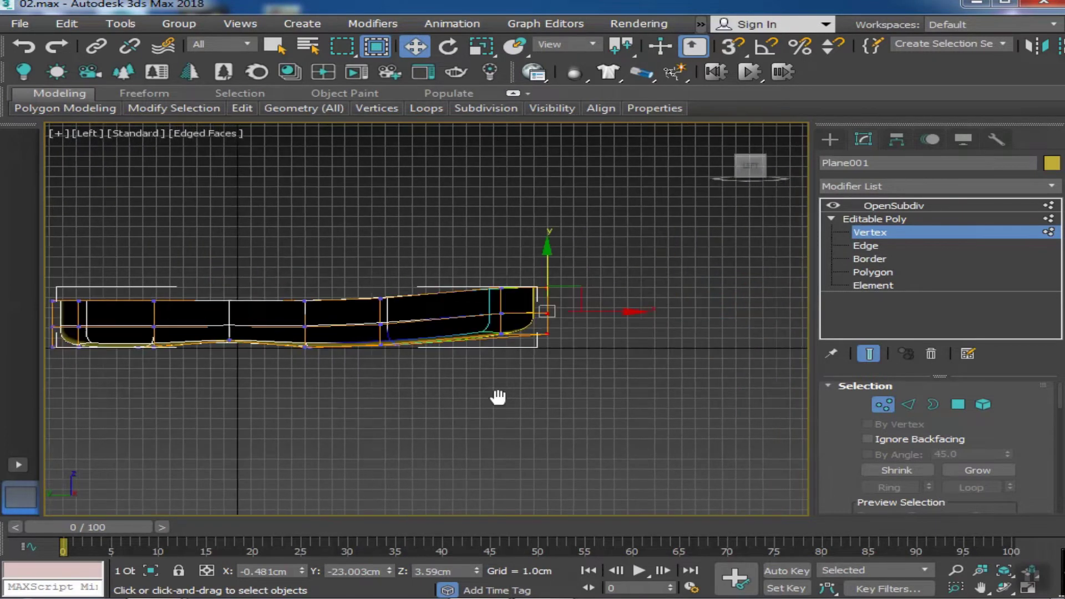
{"action": "scroll", "coordinate": [626, 398], "scroll_direction": "up", "scroll_amount": 1}
{"action": "left_click_drag", "start_coordinate": [510, 252], "coordinate": [513, 233]}
Lift the middle vertex column so the profile slopes up, then view the cage
{"action": "middle_click_drag", "start_coordinate": [513, 233], "coordinate": [624, 263]}
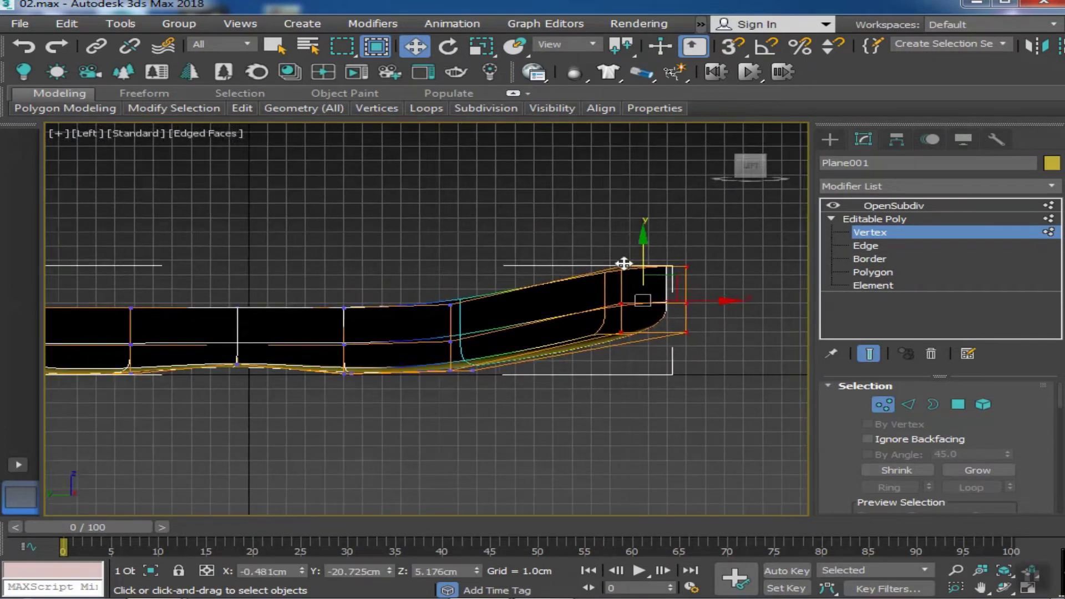
{"action": "left_click_drag", "start_coordinate": [454, 284], "coordinate": [455, 273]}
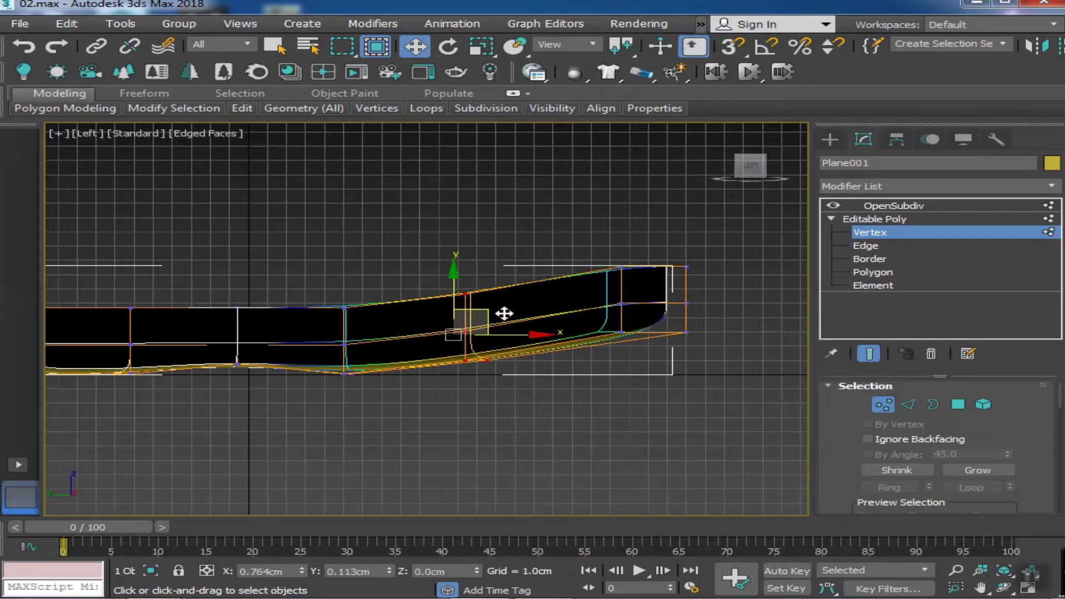
{"action": "left_click", "coordinate": [472, 369]}
{"action": "mouse_move", "coordinate": [472, 368]}
{"action": "middle_mouse_down", "text": "alt"}
{"action": "mouse_move", "coordinate": [512, 419]}
{"action": "mouse_move", "coordinate": [374, 448]}
{"action": "mouse_move", "coordinate": [369, 420]}
{"action": "middle_mouse_up", "text": "alt"}
{"action": "left_click", "coordinate": [869, 353]}
{"action": "mouse_move", "coordinate": [537, 368]}
{"action": "middle_mouse_down", "text": "alt"}
{"action": "mouse_move", "coordinate": [537, 390]}
{"action": "mouse_move", "coordinate": [437, 362]}
{"action": "mouse_move", "coordinate": [541, 398]}
{"action": "mouse_move", "coordinate": [512, 385]}
{"action": "mouse_move", "coordinate": [753, 375]}
{"action": "middle_mouse_up", "text": "alt"}
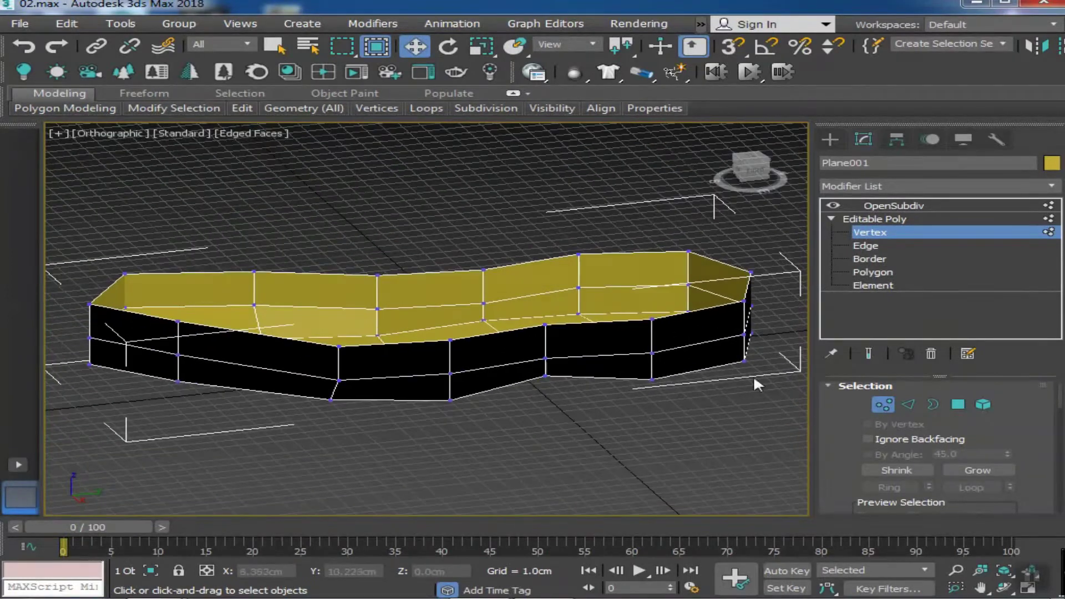
Select a vertex at the sole's end in a flat side view, previewing the smoothed result
{"action": "mouse_move", "coordinate": [722, 489]}
{"action": "middle_mouse_down", "text": "alt"}
{"action": "mouse_move", "coordinate": [416, 464]}
{"action": "mouse_move", "coordinate": [447, 352]}
{"action": "mouse_move", "coordinate": [512, 359]}
{"action": "mouse_move", "coordinate": [504, 381]}
{"action": "mouse_move", "coordinate": [673, 202]}
{"action": "mouse_move", "coordinate": [848, 234]}
{"action": "mouse_move", "coordinate": [745, 178]}
{"action": "middle_mouse_up", "text": "alt"}
{"action": "left_click", "coordinate": [869, 353]}
{"action": "left_click", "coordinate": [744, 172]}
{"action": "left_click_drag", "start_coordinate": [687, 294], "coordinate": [502, 345]}
{"action": "scroll", "coordinate": [555, 376], "scroll_direction": "up", "scroll_amount": 2}
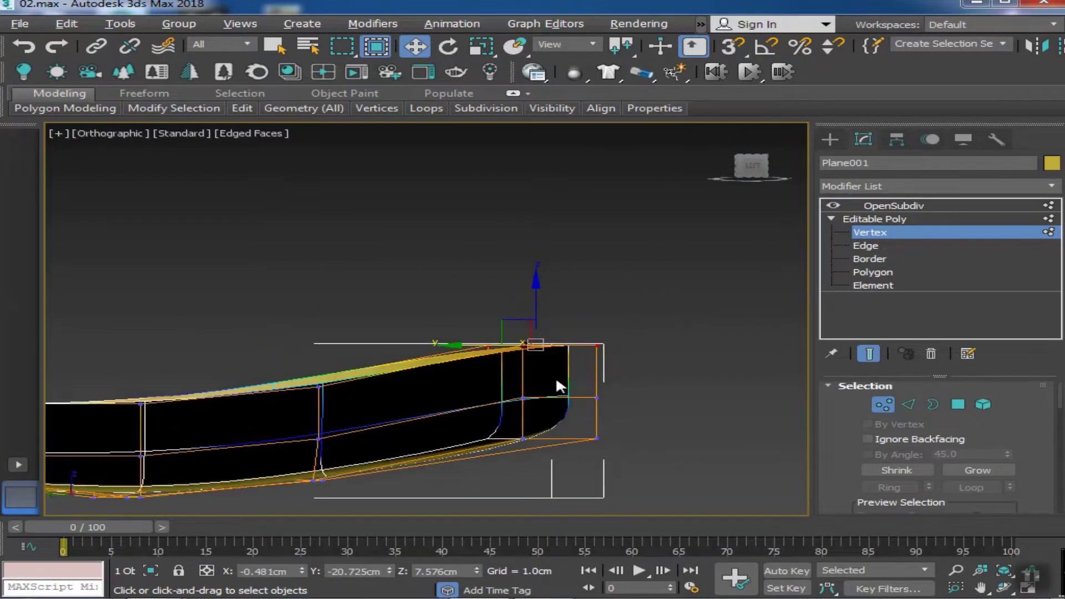
{"action": "mouse_move", "coordinate": [515, 317]}
{"action": "middle_mouse_down", "text": "alt"}
{"action": "mouse_move", "coordinate": [511, 405]}
{"action": "mouse_move", "coordinate": [381, 440]}
{"action": "mouse_move", "coordinate": [488, 464]}
{"action": "mouse_move", "coordinate": [575, 342]}
{"action": "mouse_move", "coordinate": [608, 412]}
{"action": "middle_mouse_up", "text": "alt"}
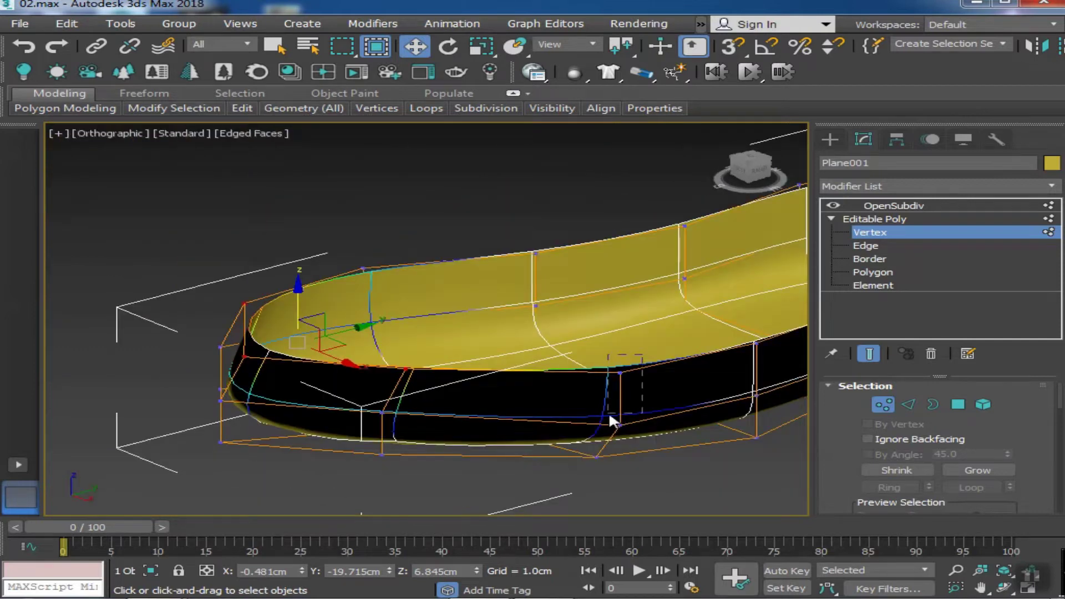
Reselect so only the lower vertex of the sole's end edge is selected, with the cage visible
{"action": "left_click", "coordinate": [869, 354]}
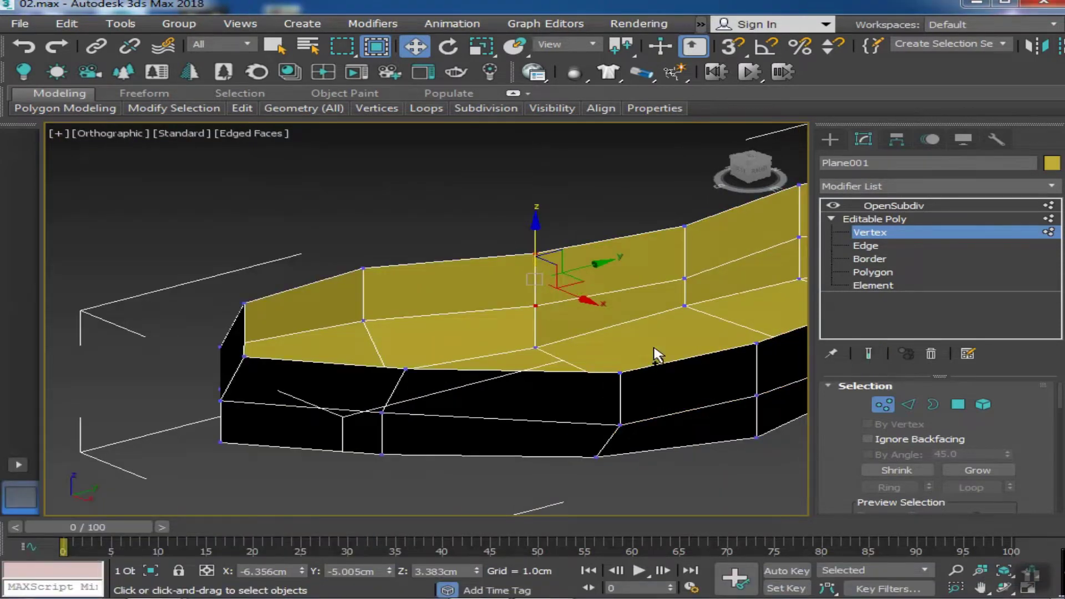
{"action": "middle_click_drag", "start_coordinate": [621, 426], "coordinate": [725, 395], "text": "alt"}
{"action": "left_click", "coordinate": [725, 395]}
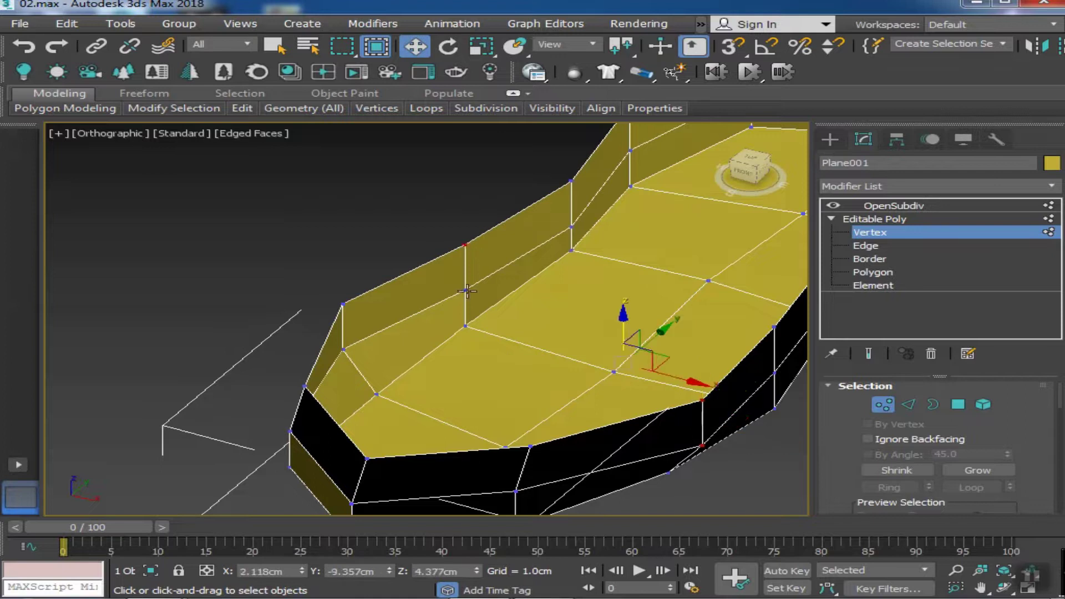
{"action": "left_click", "coordinate": [466, 326], "text": "ctrl"}
{"action": "middle_click_drag", "start_coordinate": [465, 326], "coordinate": [597, 322], "text": "alt"}
Switch to uniform scaling and compare the smoothed result against the cage
{"action": "left_click", "coordinate": [477, 48]}
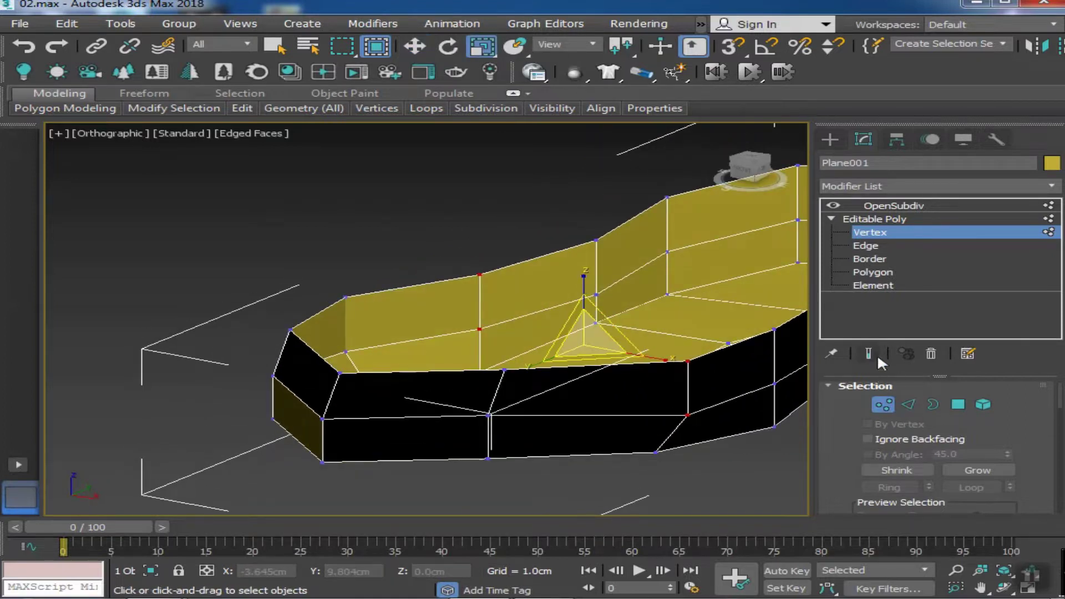
{"action": "left_click", "coordinate": [869, 354]}
{"action": "mouse_move", "coordinate": [688, 398]}
{"action": "middle_mouse_down", "text": "alt"}
{"action": "mouse_move", "coordinate": [528, 376]}
{"action": "mouse_move", "coordinate": [600, 388]}
{"action": "middle_mouse_up", "text": "alt"}
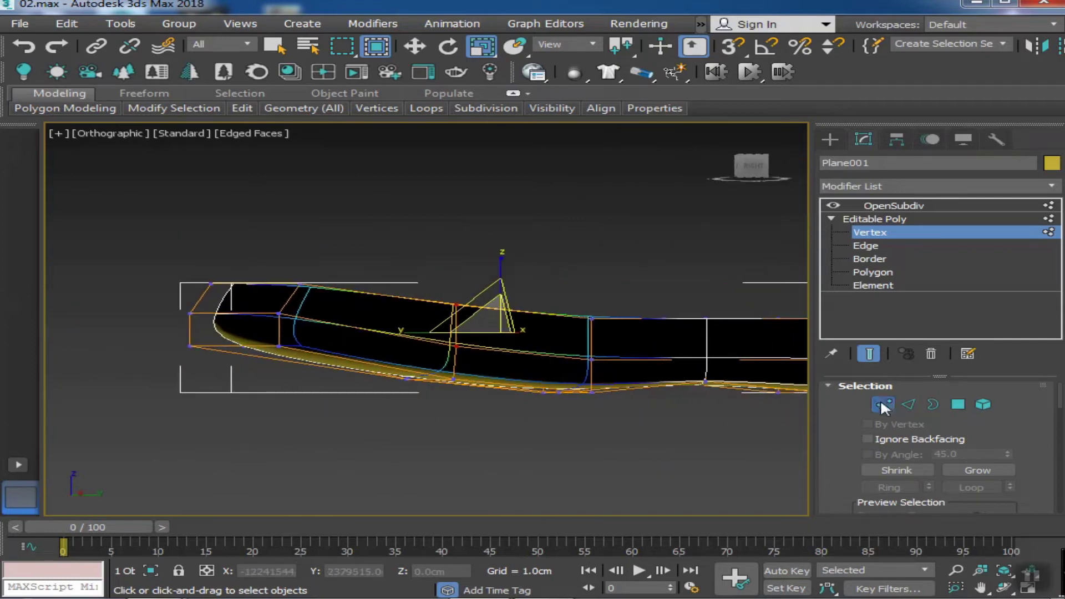
{"action": "left_click", "coordinate": [869, 354]}
{"action": "mouse_move", "coordinate": [502, 425]}
{"action": "middle_mouse_down", "text": "alt"}
{"action": "mouse_move", "coordinate": [520, 475]}
{"action": "mouse_move", "coordinate": [485, 429]}
{"action": "middle_mouse_up", "text": "alt"}
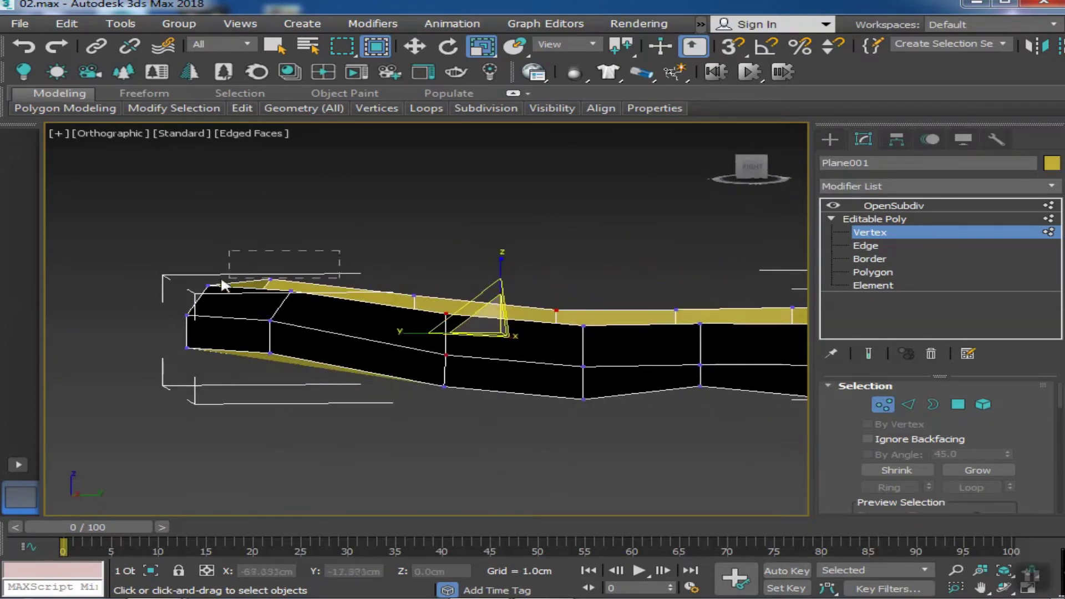
Raise the vertices at the sole's left end in the Left view
{"action": "left_click_drag", "start_coordinate": [168, 300], "coordinate": [364, 404]}
{"action": "left_click", "coordinate": [869, 354]}
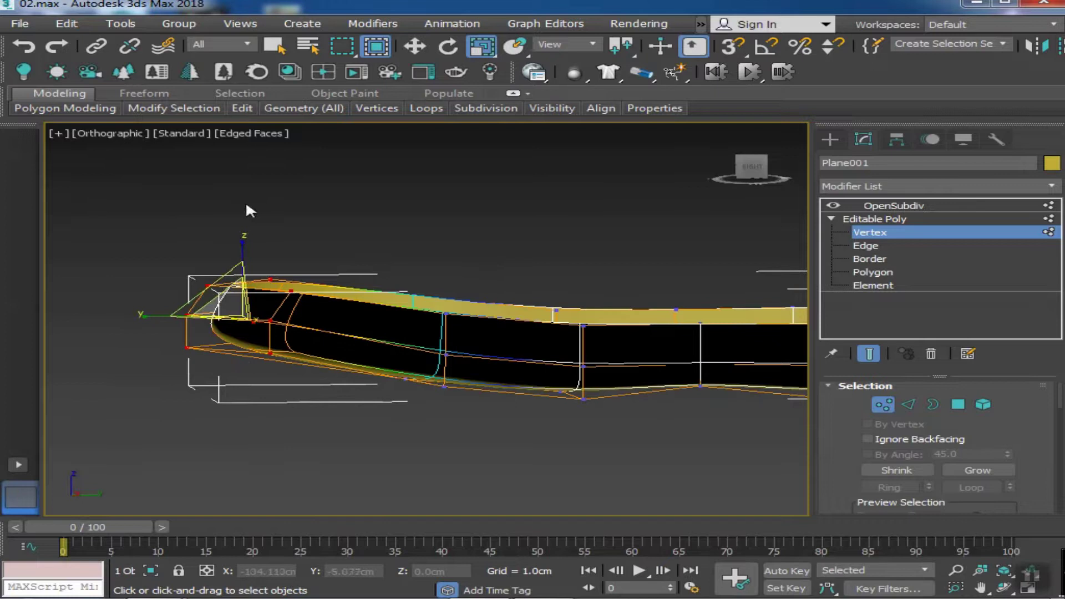
{"action": "key", "text": "w"}
{"action": "mouse_move", "coordinate": [261, 257]}
{"action": "middle_mouse_down", "text": "alt"}
{"action": "mouse_move", "coordinate": [240, 262]}
{"action": "mouse_move", "coordinate": [319, 369]}
{"action": "mouse_move", "coordinate": [541, 370]}
{"action": "mouse_move", "coordinate": [475, 422]}
{"action": "mouse_move", "coordinate": [684, 395]}
{"action": "mouse_move", "coordinate": [327, 385]}
{"action": "middle_mouse_up", "text": "alt"}
{"action": "key", "text": "1"}
{"action": "key", "text": "l"}
{"action": "key", "text": "1"}
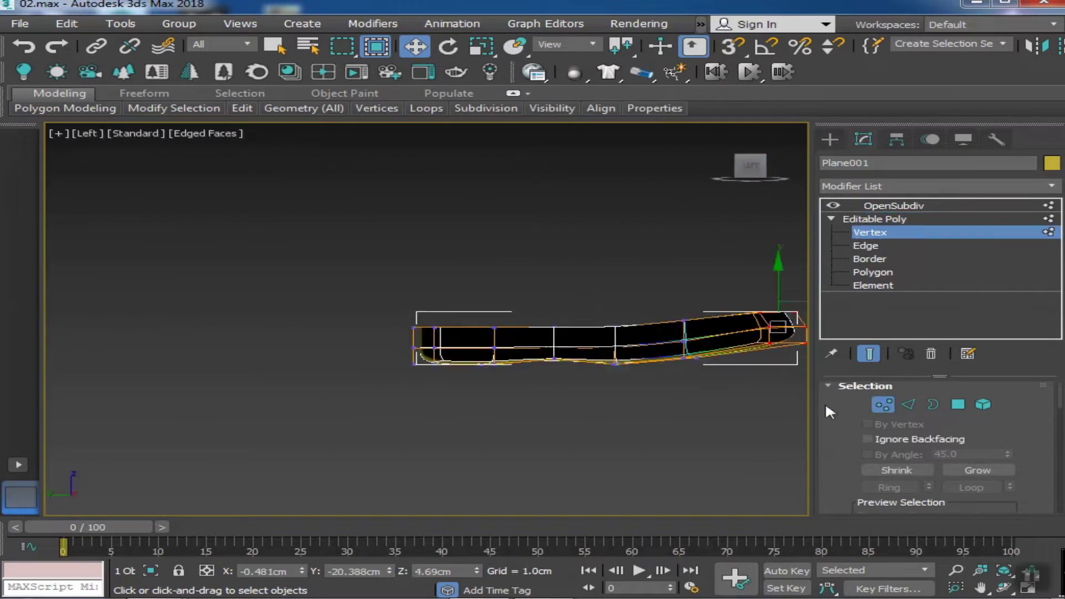
{"action": "scroll", "coordinate": [590, 398], "scroll_direction": "up", "scroll_amount": 5}
{"action": "left_click_drag", "start_coordinate": [482, 318], "coordinate": [477, 294]}
{"action": "scroll", "coordinate": [567, 388], "scroll_direction": "down", "scroll_amount": 3}
Raise the vertices near the sole's right end
{"action": "mouse_move", "coordinate": [567, 388]}
{"action": "middle_mouse_down", "text": "alt"}
{"action": "mouse_move", "coordinate": [288, 378]}
{"action": "mouse_move", "coordinate": [206, 425]}
{"action": "mouse_move", "coordinate": [388, 411]}
{"action": "middle_mouse_up", "text": "alt"}
{"action": "left_click", "coordinate": [869, 354]}
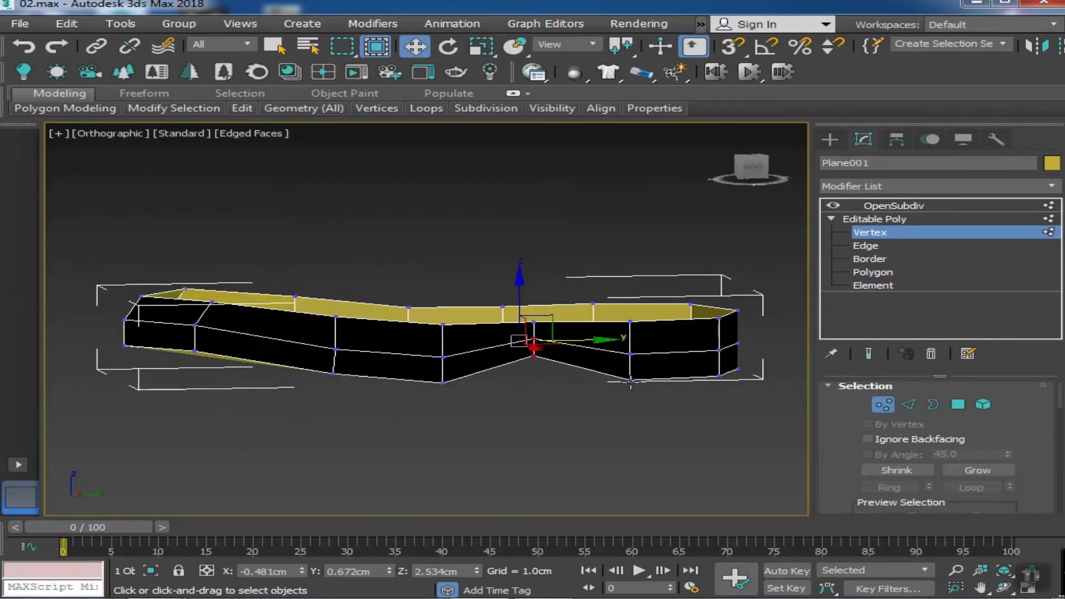
{"action": "middle_click_drag", "start_coordinate": [521, 315], "coordinate": [507, 346], "text": "alt"}
{"action": "left_click", "coordinate": [571, 413]}
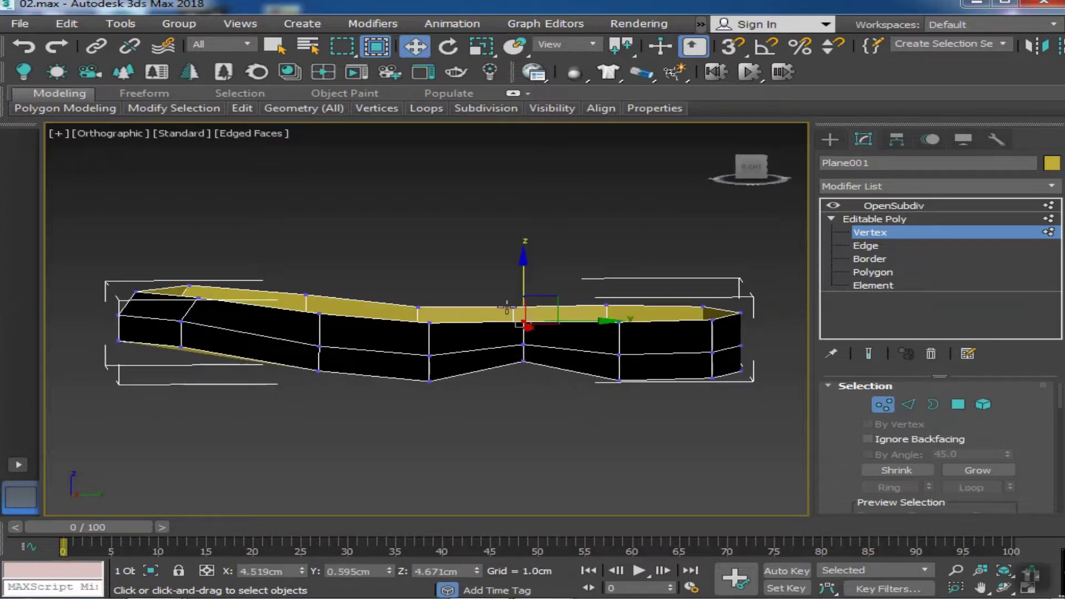
{"action": "left_click_drag", "start_coordinate": [631, 249], "coordinate": [631, 225]}
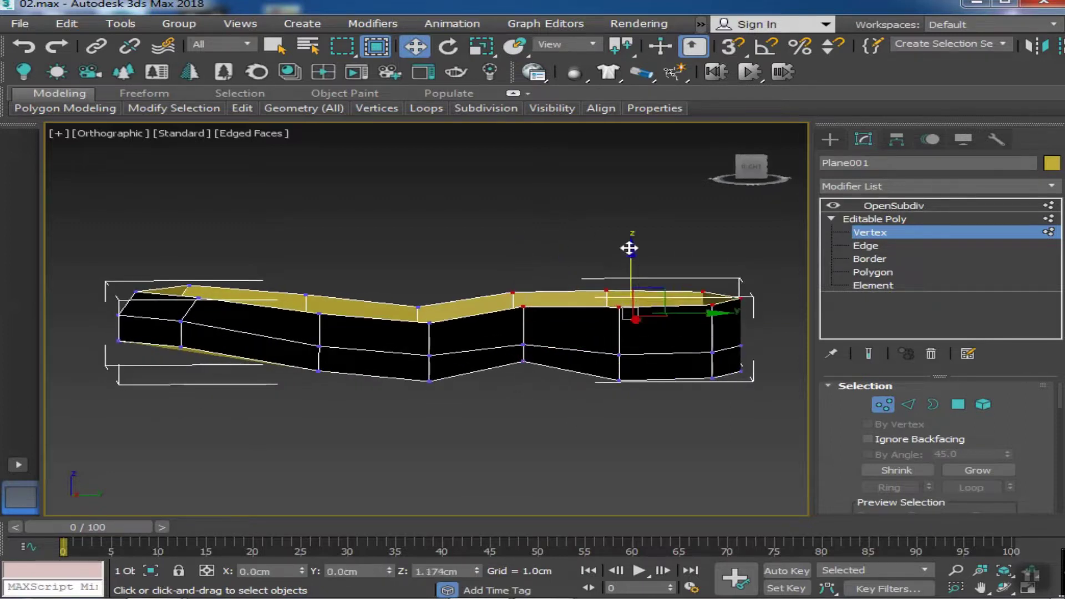
{"action": "left_click", "coordinate": [869, 353]}
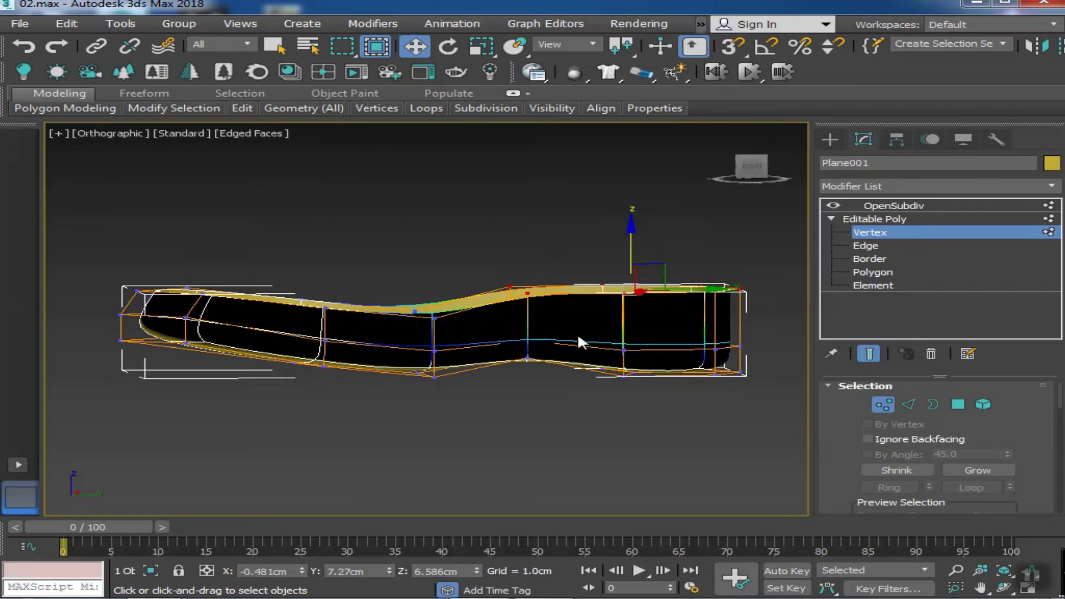
Flatten the sole's top by lowering its top-edge vertices, then raise one more vertex
{"action": "mouse_move", "coordinate": [571, 275]}
{"action": "left_mouse_down"}
{"action": "mouse_move", "coordinate": [600, 220]}
{"action": "mouse_move", "coordinate": [614, 240]}
{"action": "left_mouse_up"}
{"action": "middle_click_drag", "start_coordinate": [614, 241], "coordinate": [485, 268], "text": "alt"}
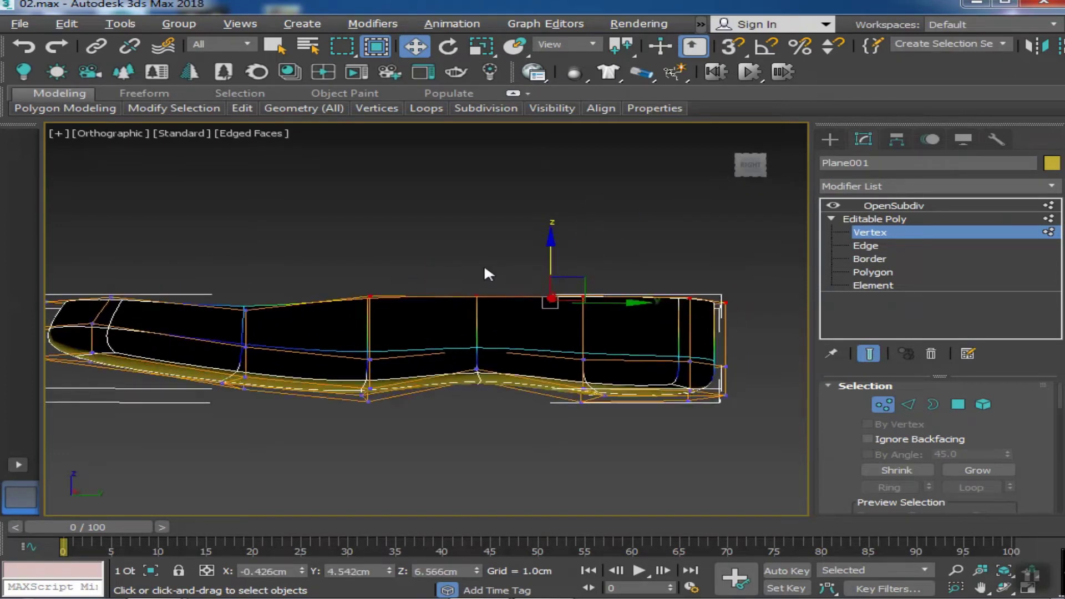
{"action": "mouse_move", "coordinate": [608, 262]}
{"action": "middle_mouse_down", "text": "alt"}
{"action": "mouse_move", "coordinate": [609, 250]}
{"action": "mouse_move", "coordinate": [451, 278]}
{"action": "mouse_move", "coordinate": [466, 302]}
{"action": "mouse_move", "coordinate": [561, 273]}
{"action": "mouse_move", "coordinate": [603, 242]}
{"action": "mouse_move", "coordinate": [526, 274]}
{"action": "middle_mouse_up", "text": "alt"}
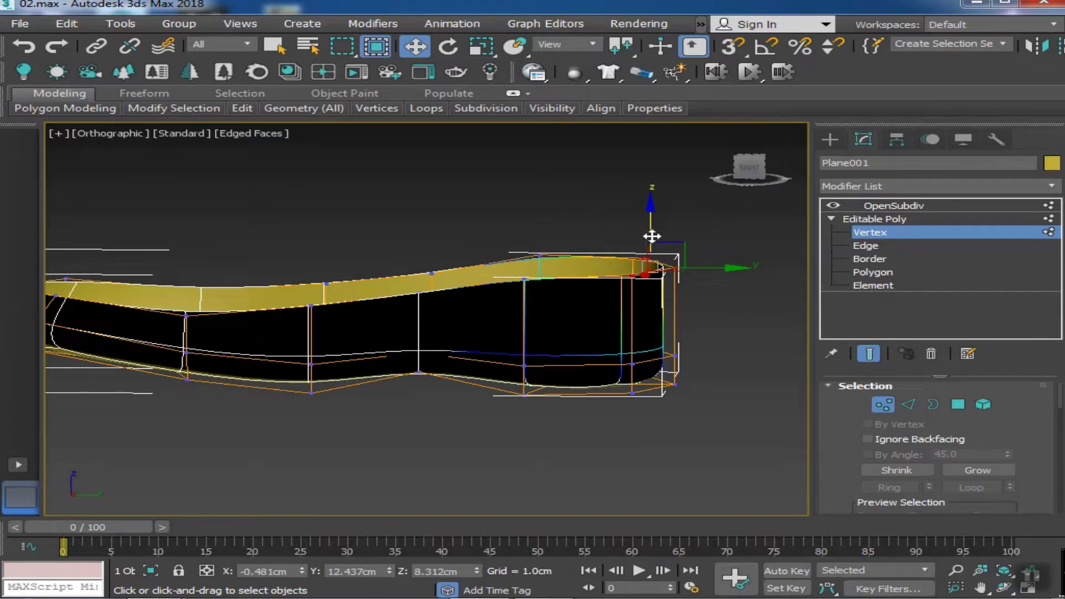
{"action": "left_click_drag", "start_coordinate": [652, 236], "coordinate": [654, 219]}
{"action": "mouse_move", "coordinate": [654, 219]}
{"action": "middle_mouse_down", "text": "alt"}
{"action": "mouse_move", "coordinate": [709, 233]}
{"action": "mouse_move", "coordinate": [588, 292]}
{"action": "mouse_move", "coordinate": [640, 335]}
{"action": "mouse_move", "coordinate": [714, 331]}
{"action": "mouse_move", "coordinate": [572, 297]}
{"action": "mouse_move", "coordinate": [649, 454]}
{"action": "mouse_move", "coordinate": [581, 317]}
{"action": "middle_mouse_up", "text": "alt"}
{"action": "left_click", "coordinate": [871, 355]}
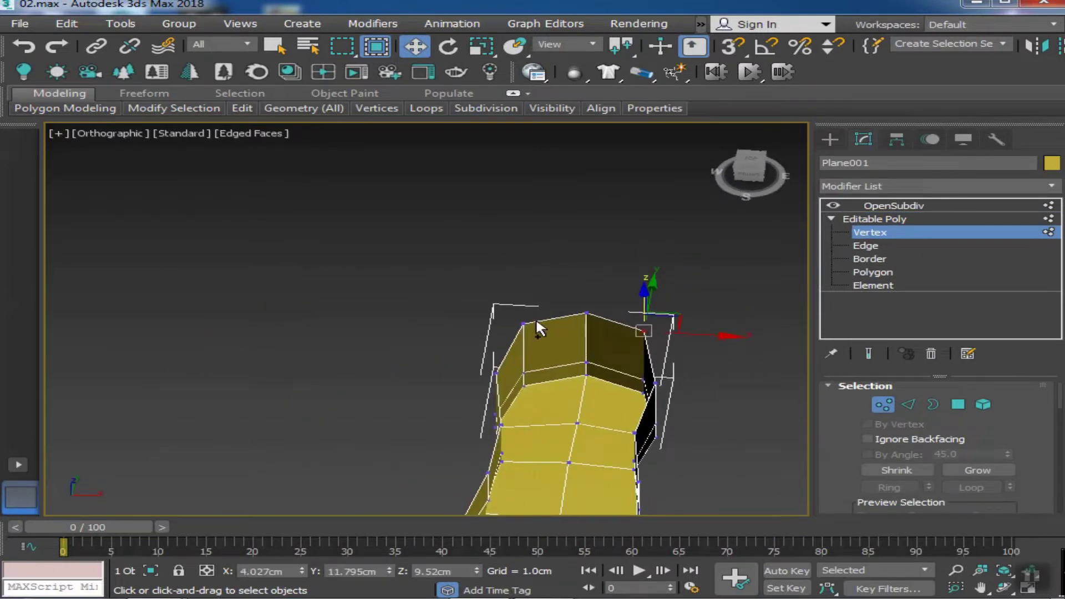
Inspect the smoothed sole from frontal and three-quarter angles
{"action": "middle_click_drag", "start_coordinate": [736, 362], "coordinate": [784, 355], "text": "alt"}
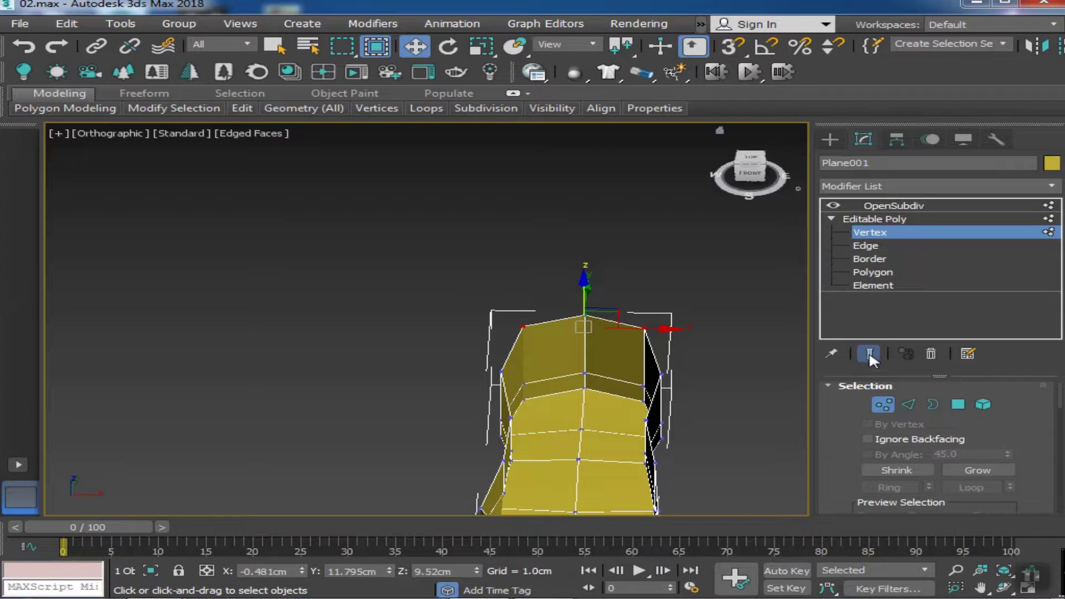
{"action": "left_click", "coordinate": [869, 353]}
{"action": "middle_click_drag", "start_coordinate": [788, 311], "coordinate": [631, 289]}
{"action": "mouse_move", "coordinate": [506, 306]}
{"action": "middle_mouse_down", "text": "alt"}
{"action": "mouse_move", "coordinate": [473, 290]}
{"action": "mouse_move", "coordinate": [423, 321]}
{"action": "mouse_move", "coordinate": [492, 380]}
{"action": "mouse_move", "coordinate": [434, 362]}
{"action": "mouse_move", "coordinate": [421, 382]}
{"action": "mouse_move", "coordinate": [476, 365]}
{"action": "middle_mouse_up", "text": "alt"}
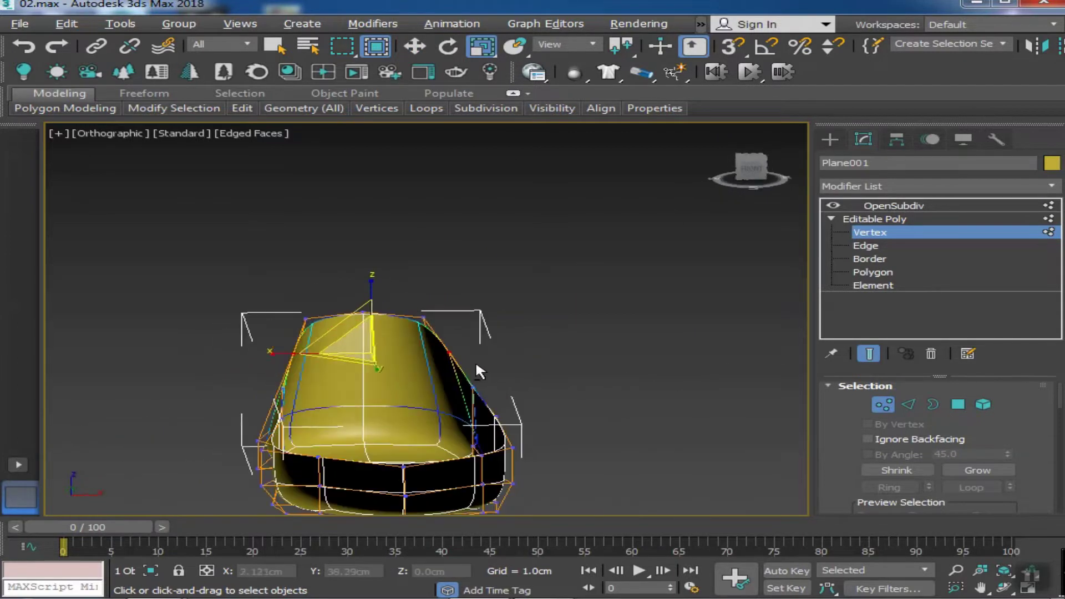
{"action": "mouse_move", "coordinate": [293, 354]}
{"action": "middle_mouse_down", "text": "alt"}
{"action": "mouse_move", "coordinate": [348, 428]}
{"action": "mouse_move", "coordinate": [405, 440]}
{"action": "mouse_move", "coordinate": [239, 388]}
{"action": "middle_mouse_up", "text": "alt"}
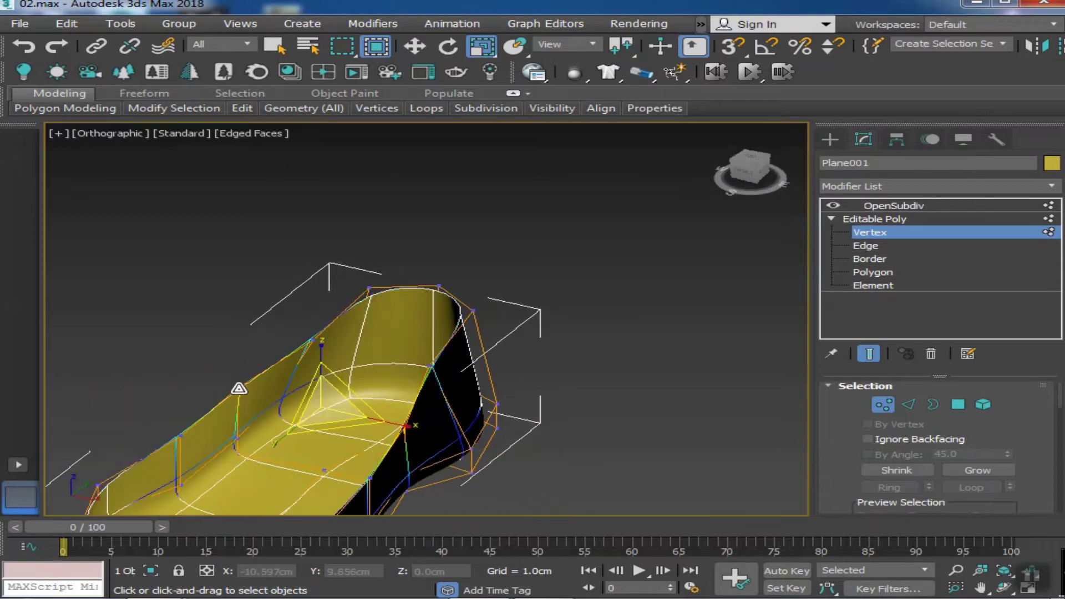
{"action": "mouse_move", "coordinate": [397, 425]}
{"action": "middle_mouse_down", "text": "alt"}
{"action": "mouse_move", "coordinate": [374, 375]}
{"action": "mouse_move", "coordinate": [797, 412]}
{"action": "middle_mouse_up", "text": "alt"}
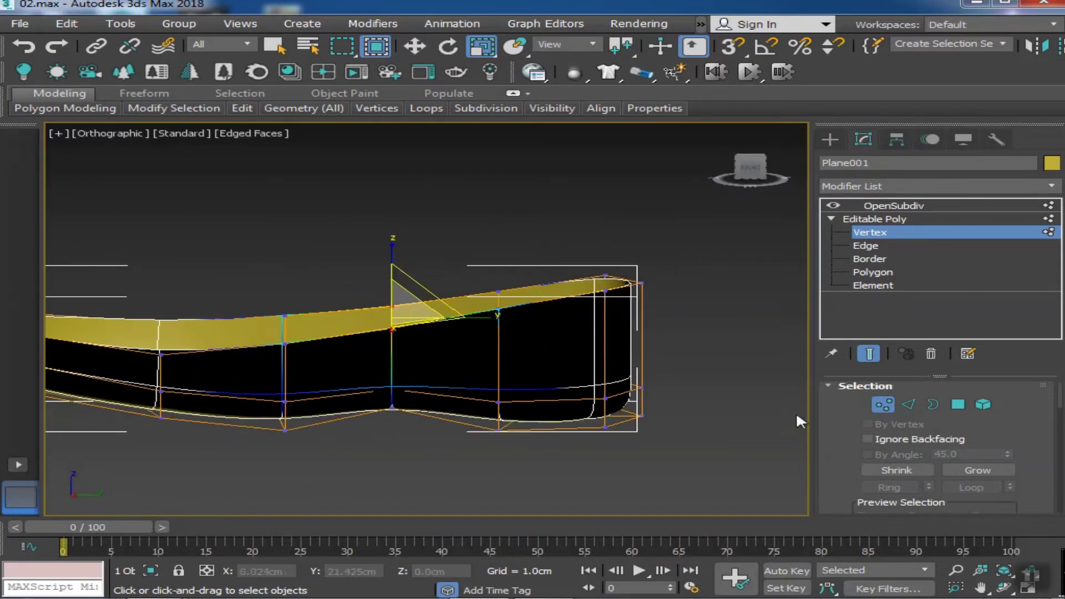
Select OpenSubdiv in the modifier stack and set the viewport shading to Clay
{"action": "left_click", "coordinate": [883, 404]}
{"action": "left_click", "coordinate": [893, 206]}
{"action": "left_click", "coordinate": [416, 48]}
{"action": "left_click", "coordinate": [265, 133]}
{"action": "left_click", "coordinate": [317, 235]}
{"action": "mouse_move", "coordinate": [318, 236]}
{"action": "middle_mouse_down", "text": "alt"}
{"action": "mouse_move", "coordinate": [352, 292]}
{"action": "mouse_move", "coordinate": [337, 341]}
{"action": "mouse_move", "coordinate": [706, 351]}
{"action": "mouse_move", "coordinate": [438, 374]}
{"action": "mouse_move", "coordinate": [509, 385]}
{"action": "mouse_move", "coordinate": [726, 365]}
{"action": "mouse_move", "coordinate": [623, 328]}
{"action": "middle_mouse_up", "text": "alt"}
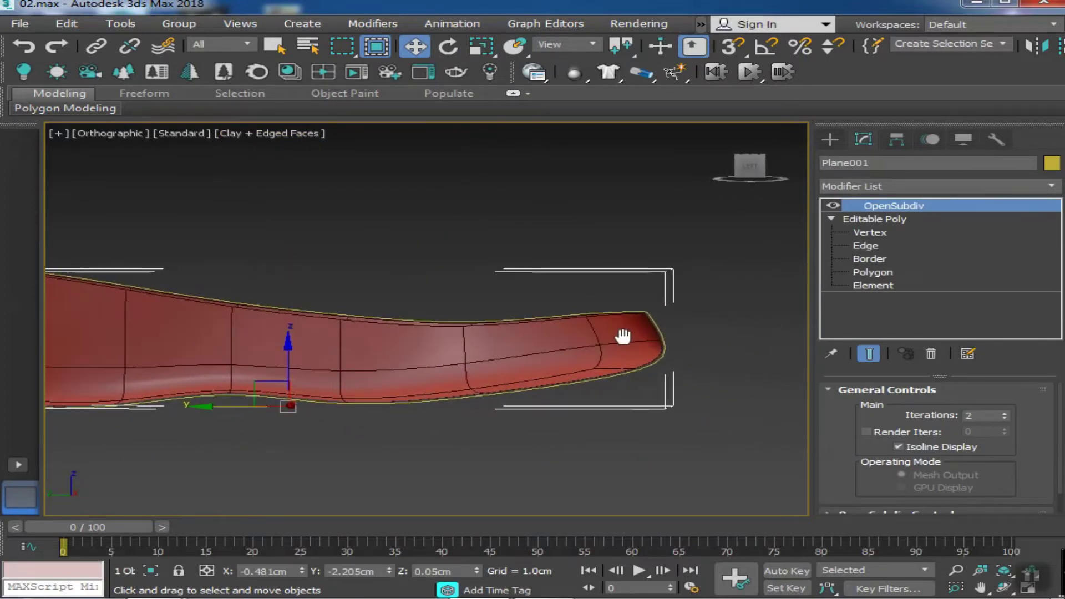
Move the end vertices right and up, then raise the toe-end vertices slightly
{"action": "left_click", "coordinate": [869, 354]}
{"action": "left_click", "coordinate": [870, 232]}
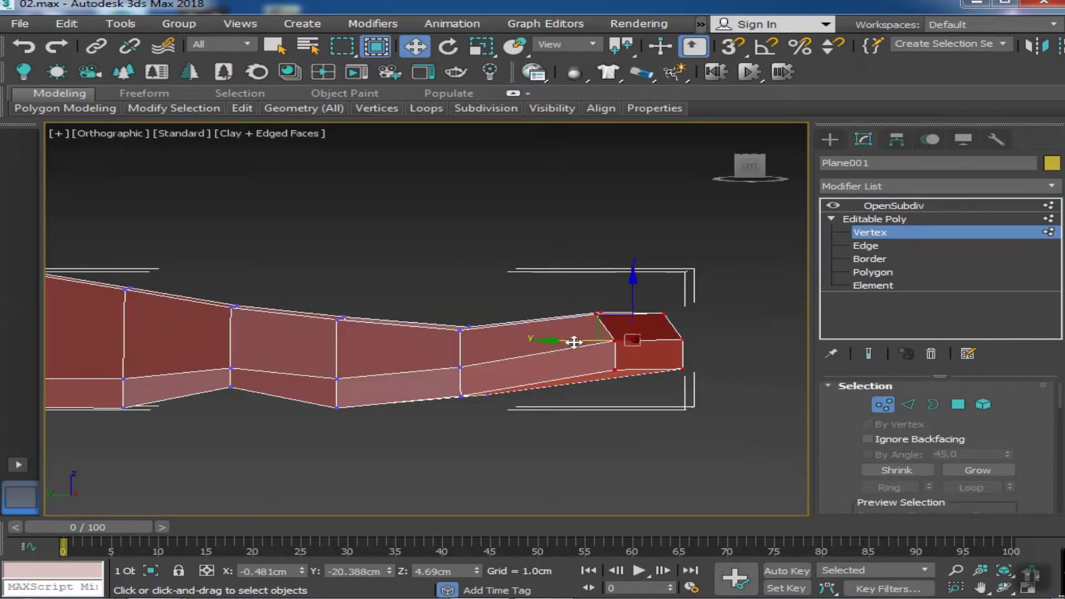
{"action": "left_click_drag", "start_coordinate": [575, 343], "coordinate": [648, 313]}
{"action": "left_click", "coordinate": [866, 353]}
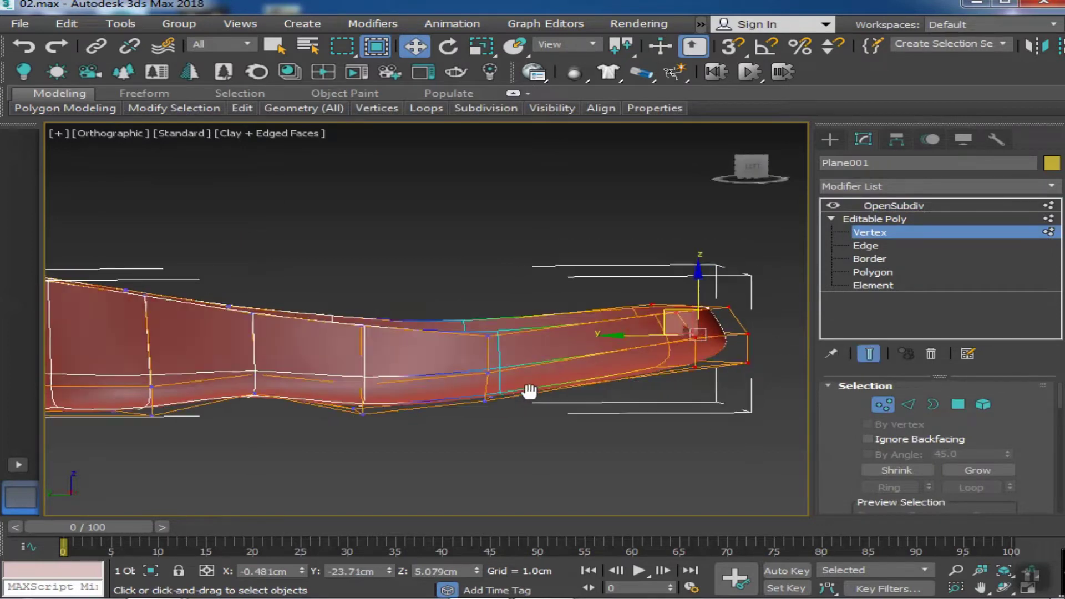
{"action": "middle_click_drag", "start_coordinate": [508, 380], "coordinate": [495, 355]}
{"action": "left_click_drag", "start_coordinate": [684, 260], "coordinate": [684, 244]}
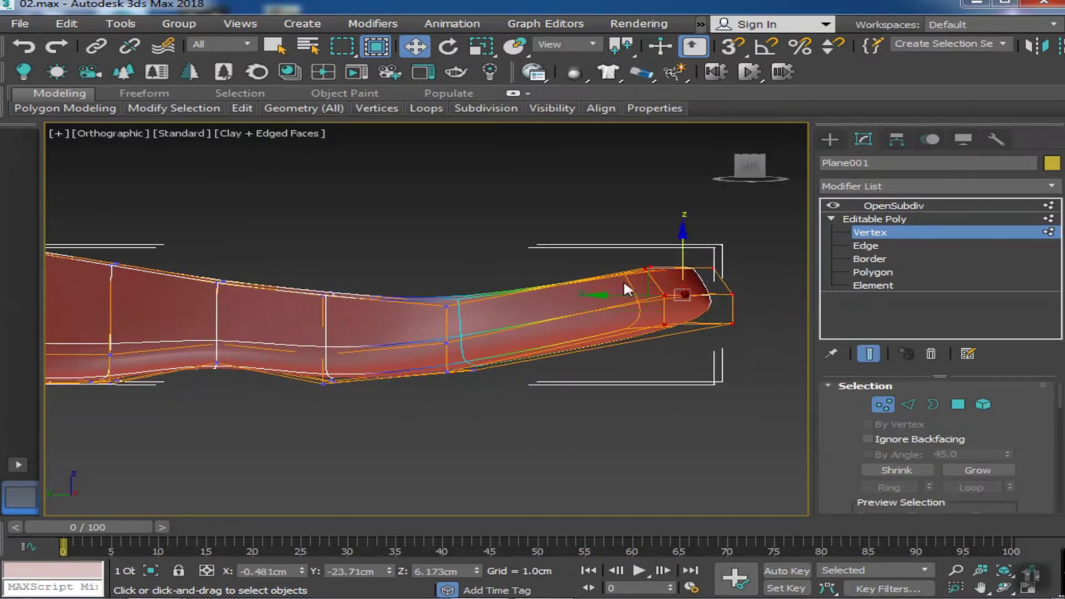
{"action": "left_click_drag", "start_coordinate": [451, 277], "coordinate": [451, 269]}
{"action": "mouse_move", "coordinate": [451, 272]}
{"action": "middle_mouse_down", "text": "alt"}
{"action": "mouse_move", "coordinate": [532, 347]}
{"action": "mouse_move", "coordinate": [500, 366]}
{"action": "middle_mouse_up", "text": "alt"}
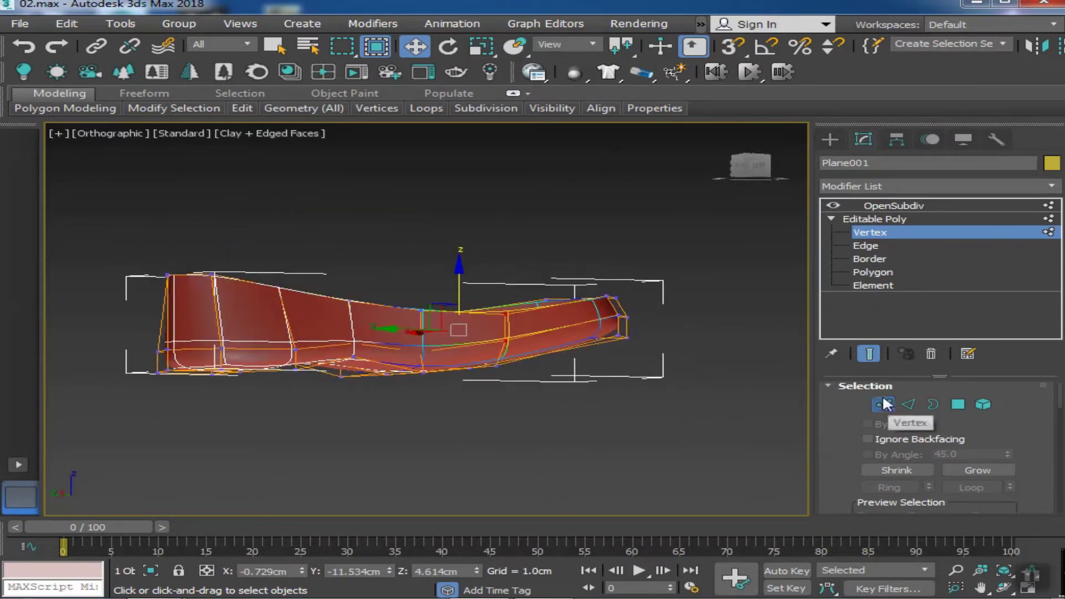
Shift the selected vertices slightly along Y and frame the whole shoe in the Left view
{"action": "left_click", "coordinate": [869, 353]}
{"action": "middle_click_drag", "start_coordinate": [304, 438], "coordinate": [154, 412], "text": "alt"}
{"action": "middle_click_drag", "start_coordinate": [127, 337], "coordinate": [558, 381], "text": "alt"}
{"action": "key", "text": "ctrl+e"}
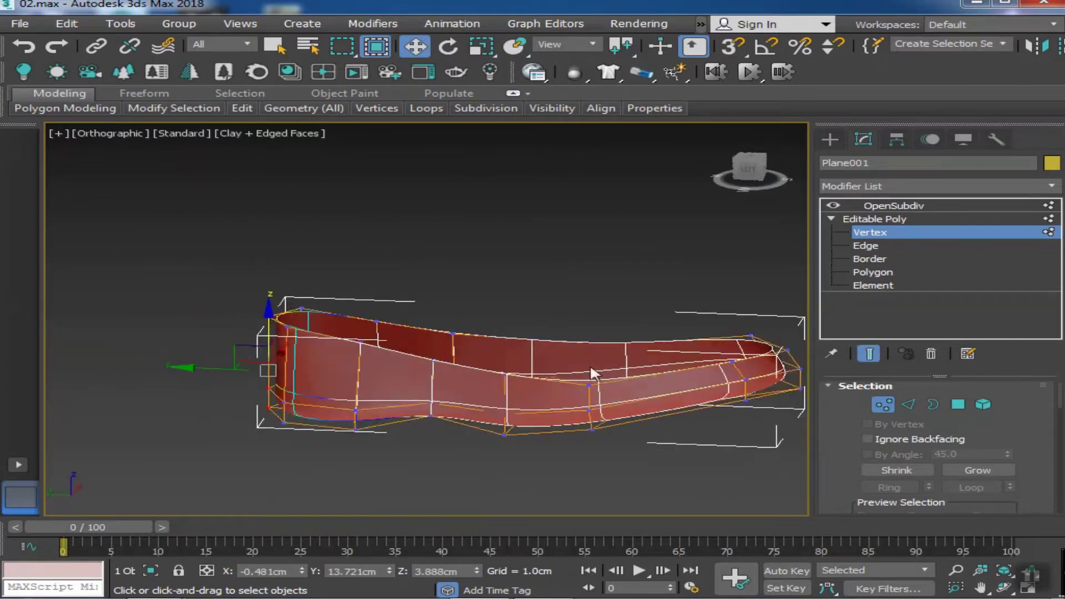
{"action": "left_click_drag", "start_coordinate": [222, 368], "coordinate": [214, 368]}
{"action": "mouse_move", "coordinate": [233, 383]}
{"action": "middle_mouse_down", "text": "alt"}
{"action": "mouse_move", "coordinate": [267, 428]}
{"action": "mouse_move", "coordinate": [166, 415]}
{"action": "mouse_move", "coordinate": [500, 364]}
{"action": "middle_mouse_up", "text": "alt"}
{"action": "key", "text": "l"}
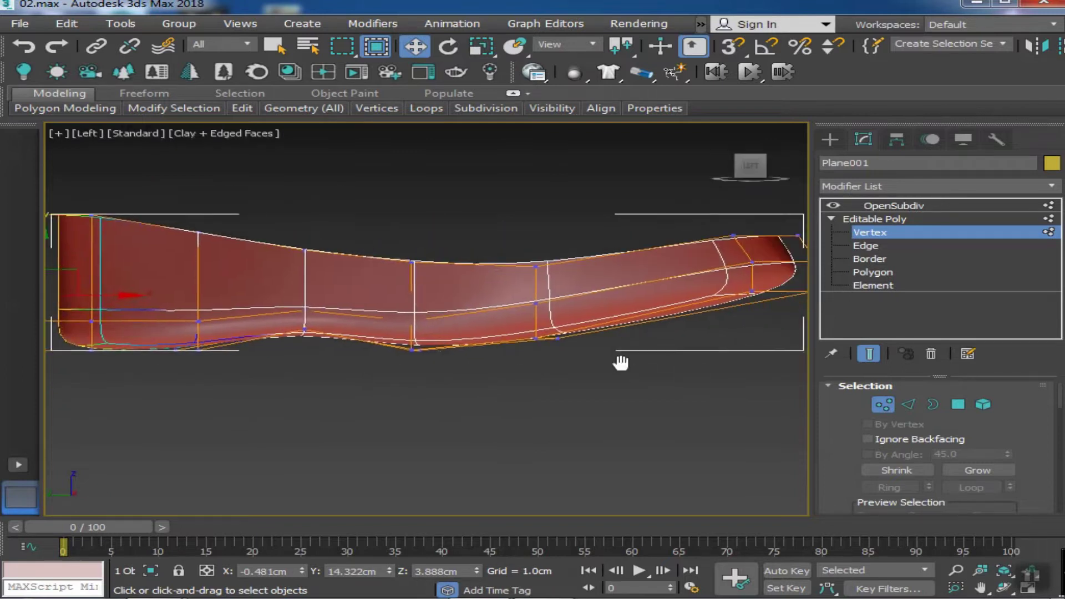
{"action": "key", "text": "z"}
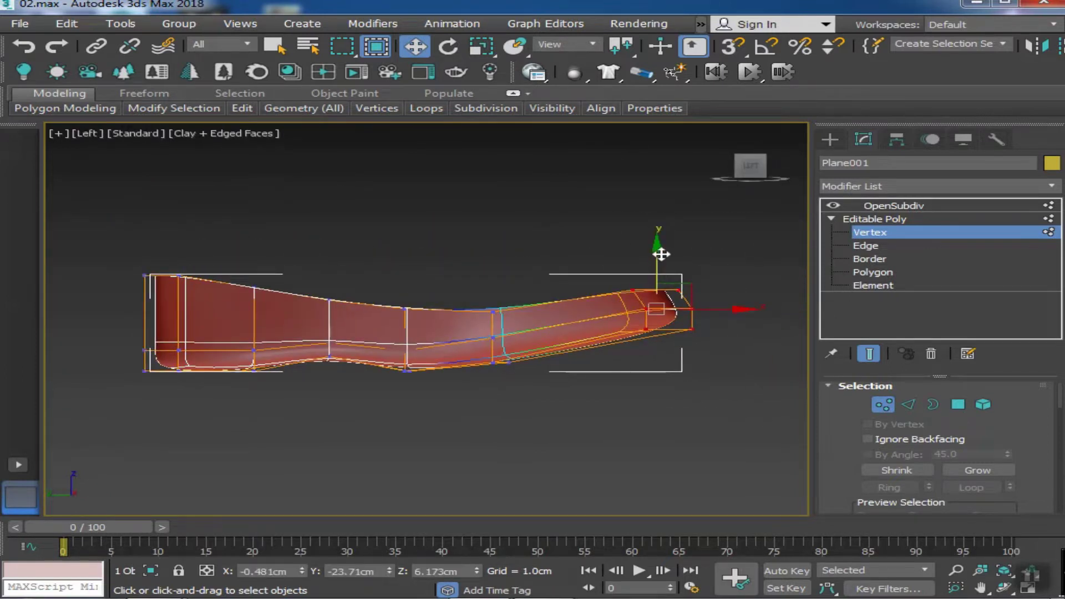
Lower the toe-tip vertices in two passes from the Left view
{"action": "left_click_drag", "start_coordinate": [661, 254], "coordinate": [661, 261]}
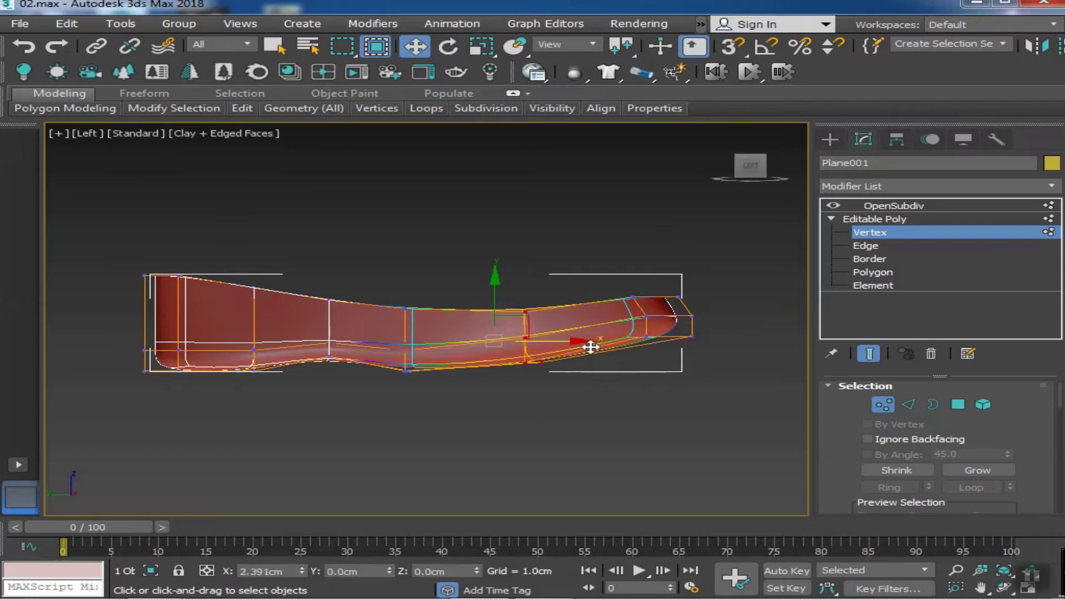
{"action": "scroll", "coordinate": [532, 316], "scroll_direction": "up", "scroll_amount": 2}
{"action": "scroll", "coordinate": [544, 364], "scroll_direction": "down", "scroll_amount": 2}
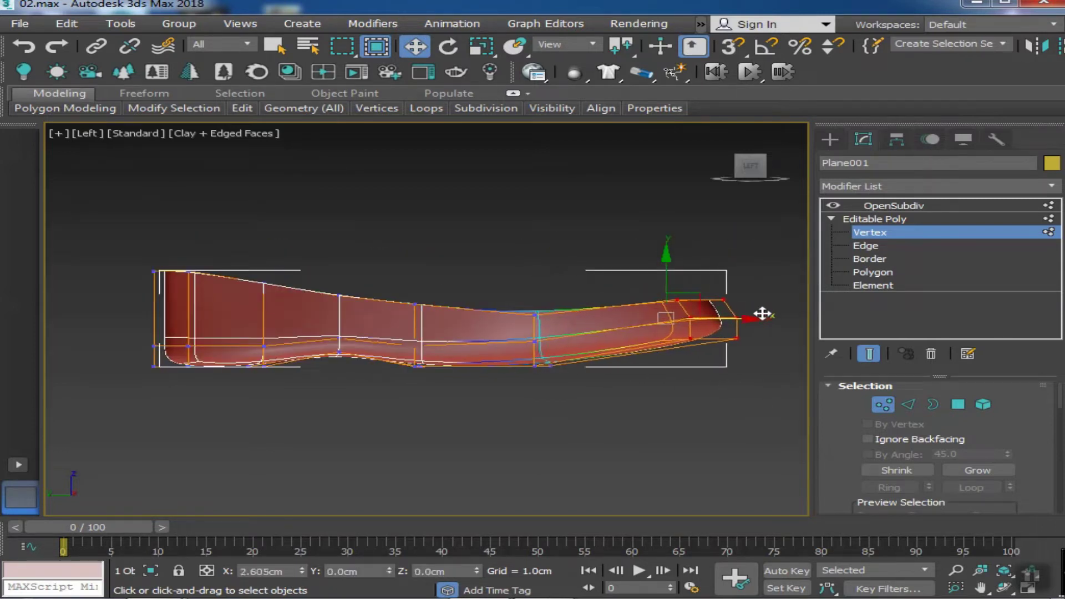
{"action": "mouse_move", "coordinate": [683, 395]}
{"action": "middle_mouse_down", "text": "alt"}
{"action": "mouse_move", "coordinate": [557, 386]}
{"action": "mouse_move", "coordinate": [299, 401]}
{"action": "mouse_move", "coordinate": [697, 400]}
{"action": "middle_mouse_up", "text": "alt"}
{"action": "key", "text": "l"}
{"action": "left_click_drag", "start_coordinate": [706, 257], "coordinate": [717, 269]}
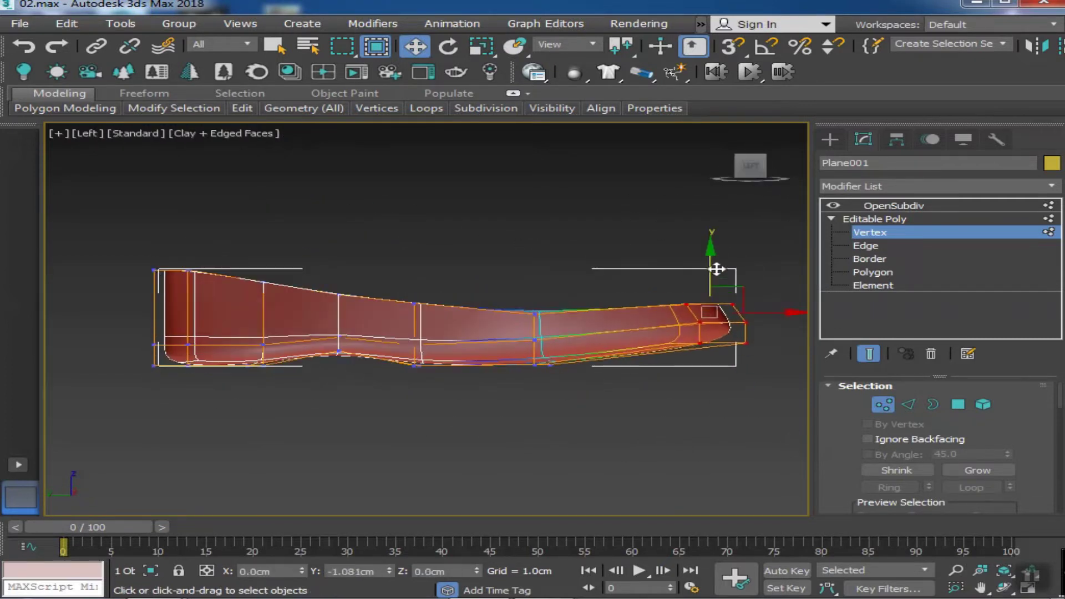
{"action": "mouse_move", "coordinate": [636, 338]}
{"action": "middle_mouse_down", "text": "alt"}
{"action": "mouse_move", "coordinate": [424, 425]}
{"action": "mouse_move", "coordinate": [642, 364]}
{"action": "mouse_move", "coordinate": [591, 389]}
{"action": "middle_mouse_up", "text": "alt"}
{"action": "left_click_drag", "start_coordinate": [738, 173], "coordinate": [744, 178]}
{"action": "mouse_move", "coordinate": [710, 228]}
{"action": "middle_mouse_down", "text": "alt"}
{"action": "mouse_move", "coordinate": [418, 397]}
{"action": "mouse_move", "coordinate": [610, 344]}
{"action": "mouse_move", "coordinate": [488, 341]}
{"action": "mouse_move", "coordinate": [773, 361]}
{"action": "mouse_move", "coordinate": [721, 366]}
{"action": "middle_mouse_up", "text": "alt"}
Preview the OpenSubdiv result, then pick a vertex along the sole's bottom edge
{"action": "left_click", "coordinate": [894, 205]}
{"action": "left_click", "coordinate": [874, 233]}
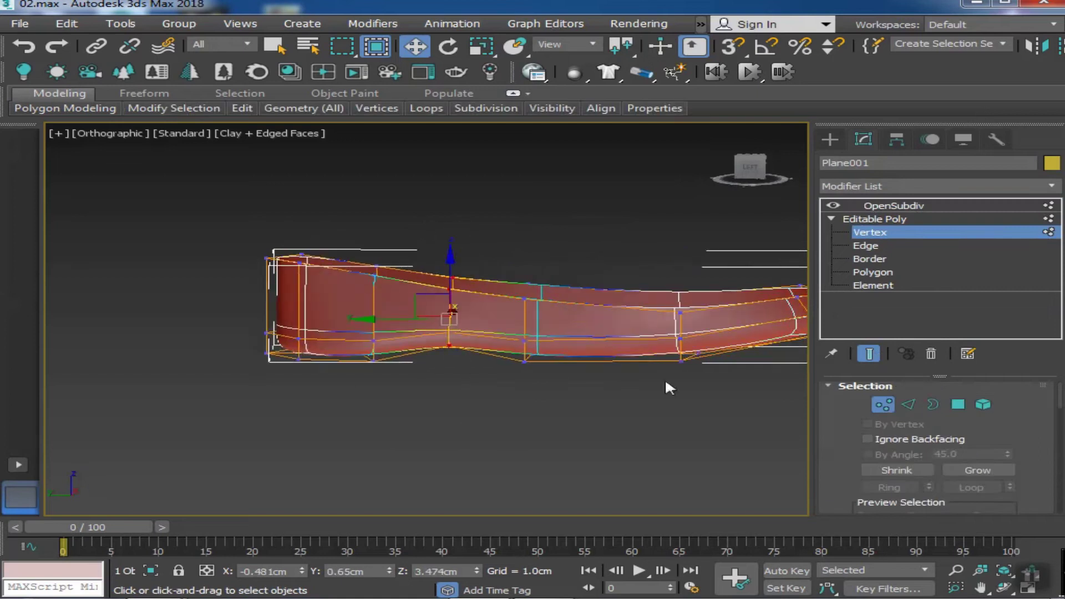
{"action": "middle_click_drag", "start_coordinate": [769, 182], "coordinate": [416, 332], "text": "alt"}
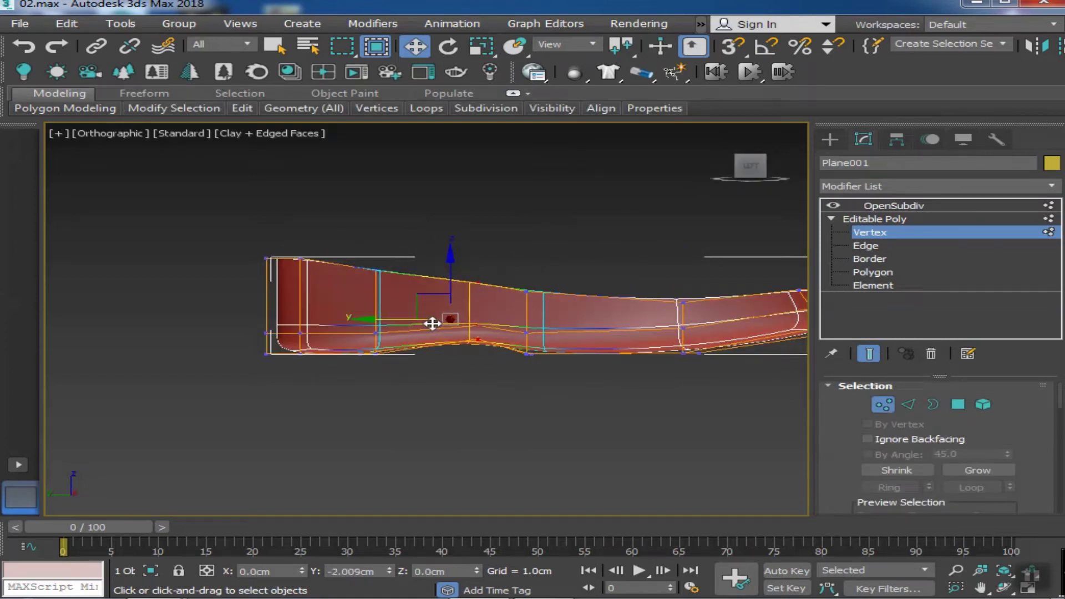
{"action": "scroll", "coordinate": [464, 383], "scroll_direction": "up", "scroll_amount": 4}
{"action": "left_click_drag", "start_coordinate": [494, 364], "coordinate": [428, 302]}
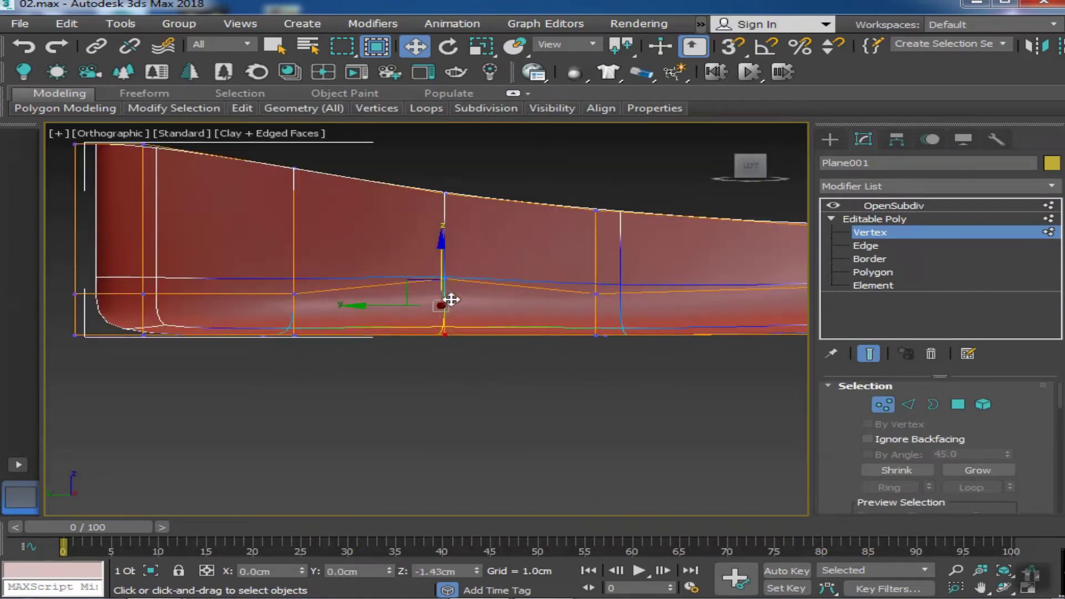
{"action": "scroll", "coordinate": [558, 388], "scroll_direction": "down", "scroll_amount": 2}
Try selecting the sole's middle-bottom vertex, then clear the selection and view the shoe at an angle
{"action": "left_click", "coordinate": [561, 393]}
{"action": "left_click_drag", "start_coordinate": [497, 330], "coordinate": [496, 329]}
{"action": "scroll", "coordinate": [532, 332], "scroll_direction": "up", "scroll_amount": 2}
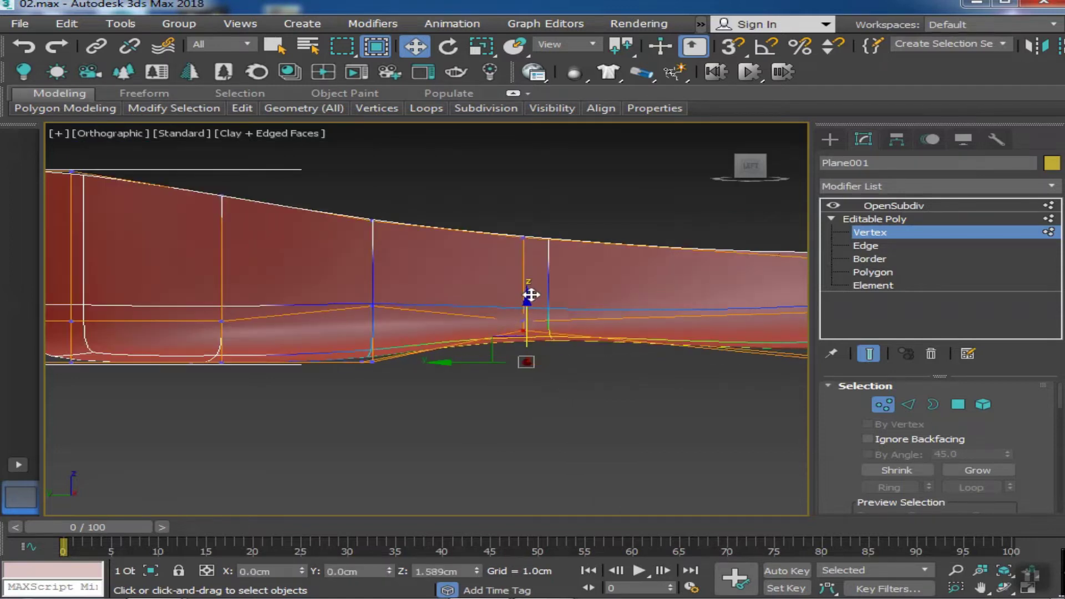
{"action": "left_click", "coordinate": [543, 360]}
{"action": "scroll", "coordinate": [542, 359], "scroll_direction": "down", "scroll_amount": 3}
{"action": "middle_click_drag", "start_coordinate": [543, 359], "coordinate": [355, 395], "text": "alt"}
{"action": "scroll", "coordinate": [356, 395], "scroll_direction": "up", "scroll_amount": 3}
{"action": "mouse_move", "coordinate": [481, 414]}
{"action": "middle_mouse_down", "text": "alt"}
{"action": "mouse_move", "coordinate": [764, 400]}
{"action": "mouse_move", "coordinate": [671, 349]}
{"action": "middle_mouse_up", "text": "alt"}
{"action": "scroll", "coordinate": [660, 383], "scroll_direction": "down", "scroll_amount": 2}
{"action": "scroll", "coordinate": [638, 411], "scroll_direction": "down", "scroll_amount": 1}
Compare the OpenSubdiv preview with the vertex cage from the Left side, reselecting Plane001
{"action": "left_click", "coordinate": [893, 205]}
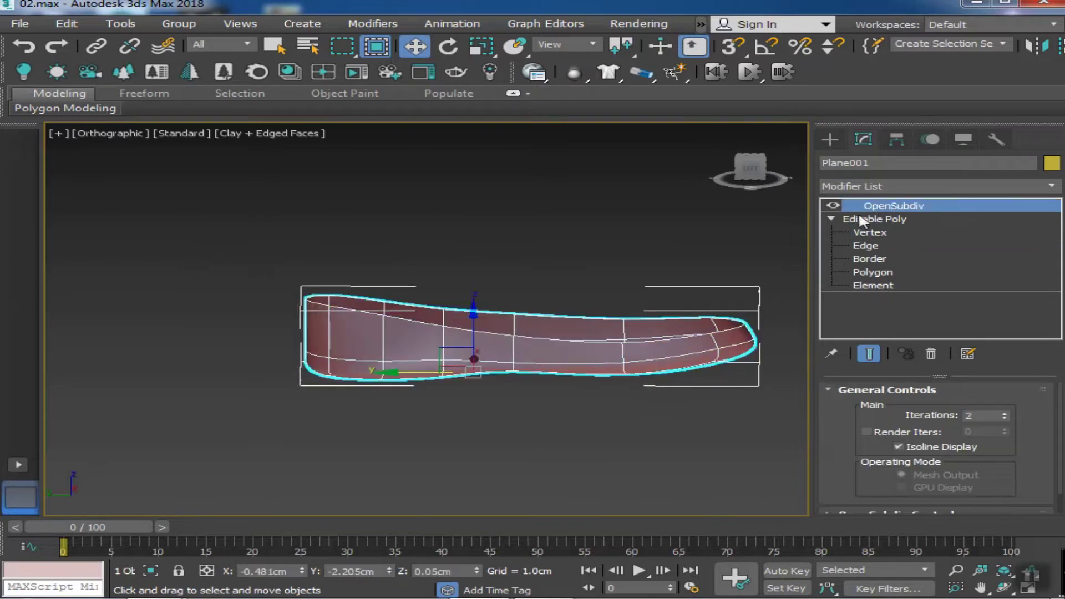
{"action": "mouse_move", "coordinate": [567, 431]}
{"action": "middle_mouse_down", "text": "alt"}
{"action": "mouse_move", "coordinate": [611, 428]}
{"action": "mouse_move", "coordinate": [524, 421]}
{"action": "mouse_move", "coordinate": [471, 304]}
{"action": "mouse_move", "coordinate": [774, 381]}
{"action": "middle_mouse_up", "text": "alt"}
{"action": "left_click", "coordinate": [869, 233]}
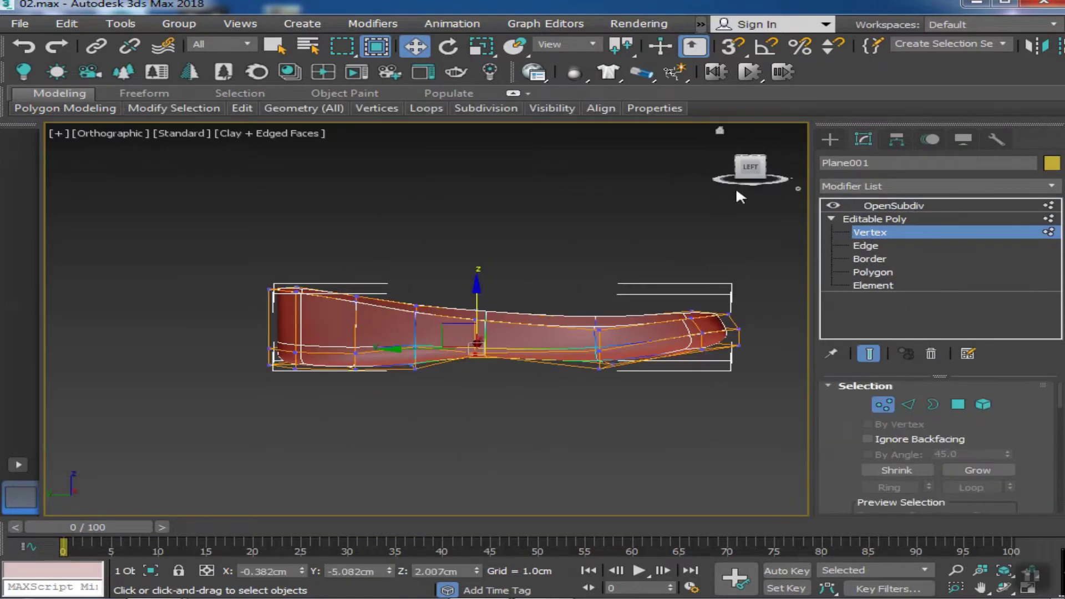
{"action": "left_click", "coordinate": [749, 166]}
{"action": "middle_click_drag", "start_coordinate": [523, 274], "coordinate": [512, 359], "text": "alt"}
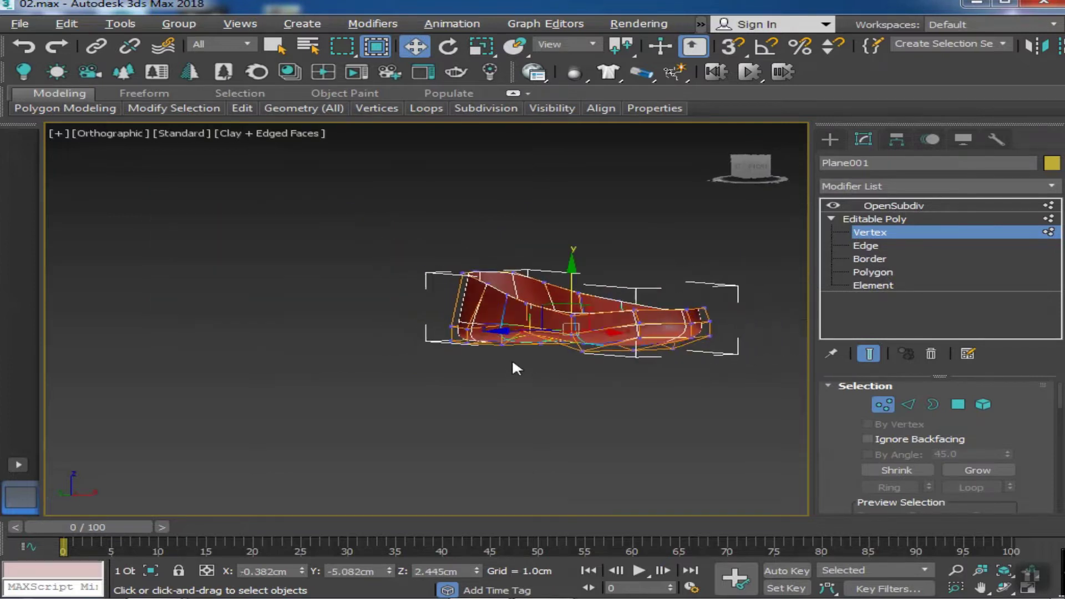
{"action": "left_click", "coordinate": [894, 205]}
{"action": "left_click", "coordinate": [528, 362]}
{"action": "left_click", "coordinate": [528, 335]}
Return to vertex editing with an angled view of the whole shoe
{"action": "key", "text": "shift+z"}
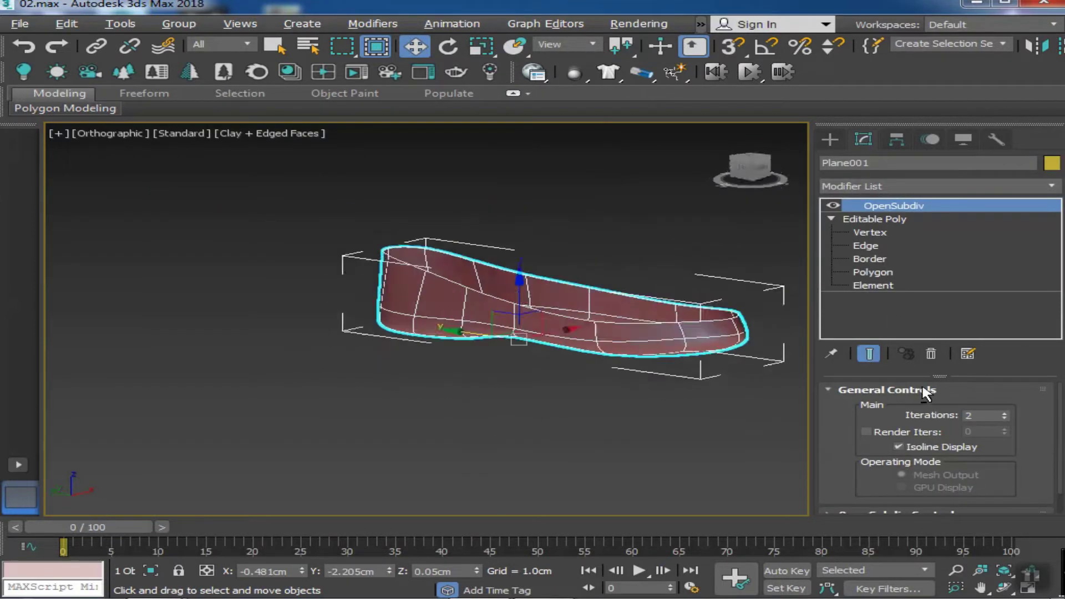
{"action": "mouse_move", "coordinate": [588, 431]}
{"action": "middle_mouse_down", "text": "alt"}
{"action": "mouse_move", "coordinate": [380, 423]}
{"action": "mouse_move", "coordinate": [238, 397]}
{"action": "mouse_move", "coordinate": [309, 418]}
{"action": "mouse_move", "coordinate": [389, 421]}
{"action": "middle_mouse_up", "text": "alt"}
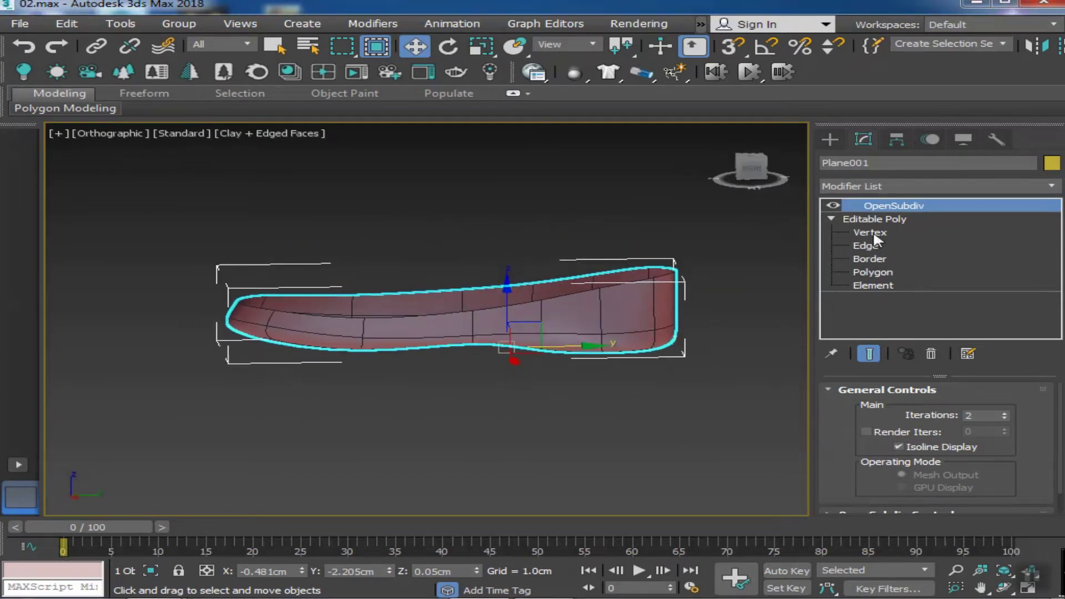
{"action": "left_click", "coordinate": [874, 234]}
{"action": "scroll", "coordinate": [677, 286], "scroll_direction": "up", "scroll_amount": 3}
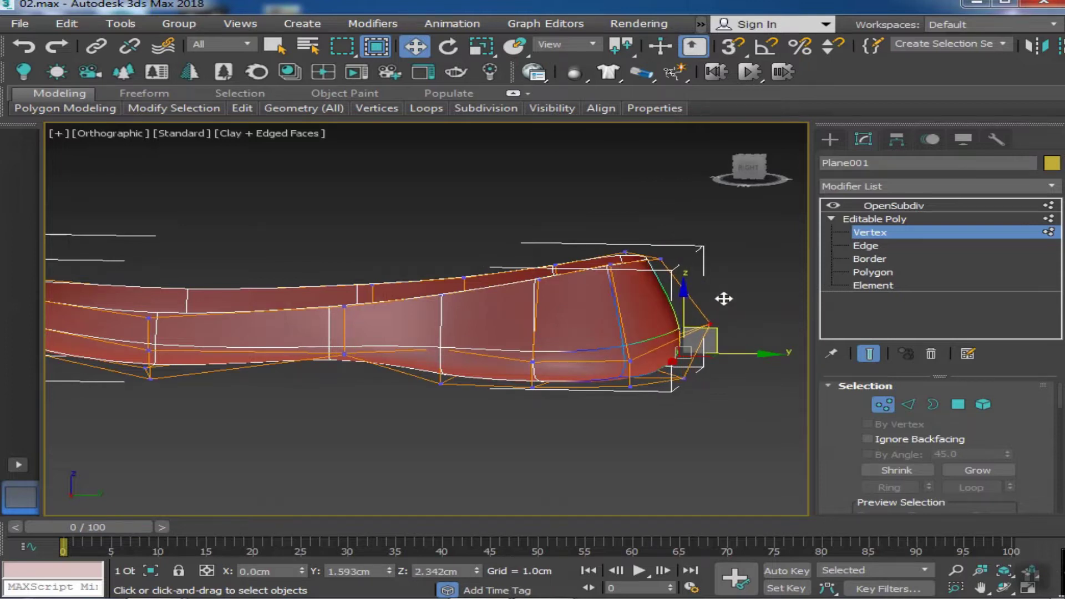
{"action": "scroll", "coordinate": [724, 299], "scroll_direction": "down", "scroll_amount": 3}
{"action": "mouse_move", "coordinate": [625, 388]}
{"action": "middle_mouse_down", "text": "alt"}
{"action": "mouse_move", "coordinate": [625, 433]}
{"action": "mouse_move", "coordinate": [624, 411]}
{"action": "mouse_move", "coordinate": [666, 439]}
{"action": "middle_mouse_up", "text": "alt"}
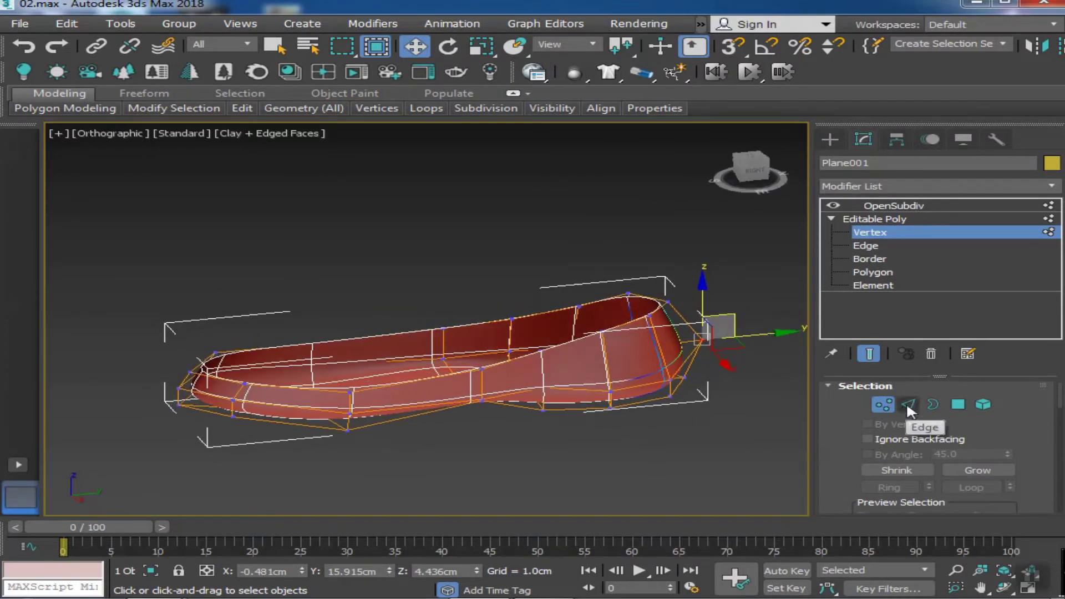
Switch to Edge mode and look down into the shoe from above
{"action": "left_click", "coordinate": [908, 404]}
{"action": "middle_click_drag", "start_coordinate": [500, 440], "coordinate": [451, 442], "text": "alt"}
{"action": "scroll", "coordinate": [451, 442], "scroll_direction": "up", "scroll_amount": 3}
{"action": "scroll", "coordinate": [183, 420], "scroll_direction": "up", "scroll_amount": 2}
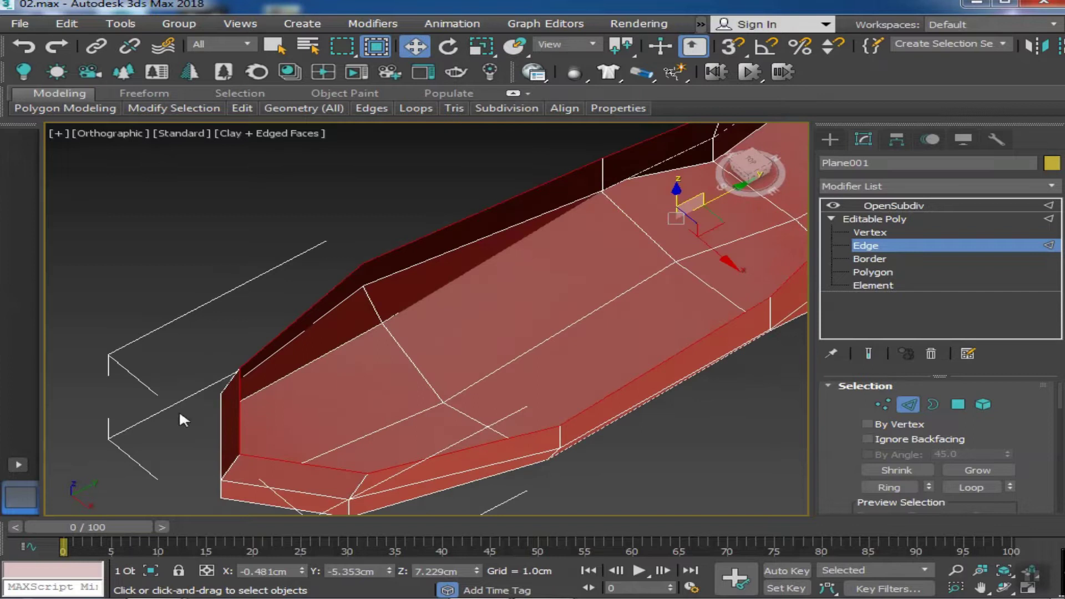
{"action": "scroll", "coordinate": [290, 450], "scroll_direction": "up", "scroll_amount": 2}
{"action": "middle_click_drag", "start_coordinate": [289, 451], "coordinate": [451, 333], "text": "alt"}
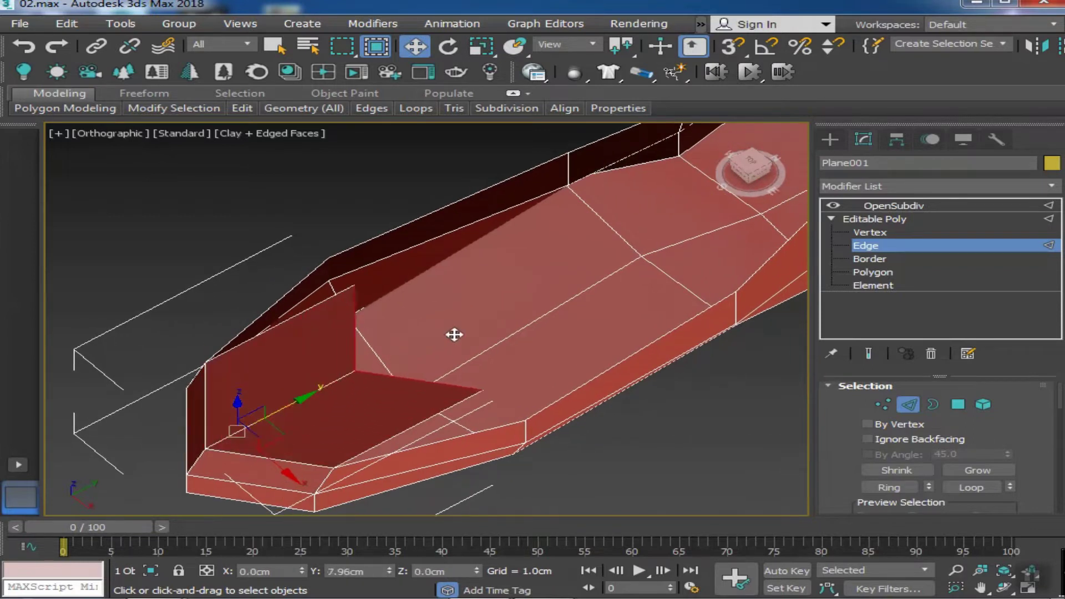
{"action": "scroll", "coordinate": [474, 346], "scroll_direction": "up", "scroll_amount": 2}
{"action": "scroll", "coordinate": [475, 346], "scroll_direction": "down", "scroll_amount": 1}
Briefly return to Vertex mode and check the smoothed shoe from the side
{"action": "left_click", "coordinate": [882, 404]}
{"action": "scroll", "coordinate": [521, 344], "scroll_direction": "up", "scroll_amount": 1}
{"action": "right_click", "coordinate": [520, 344]}
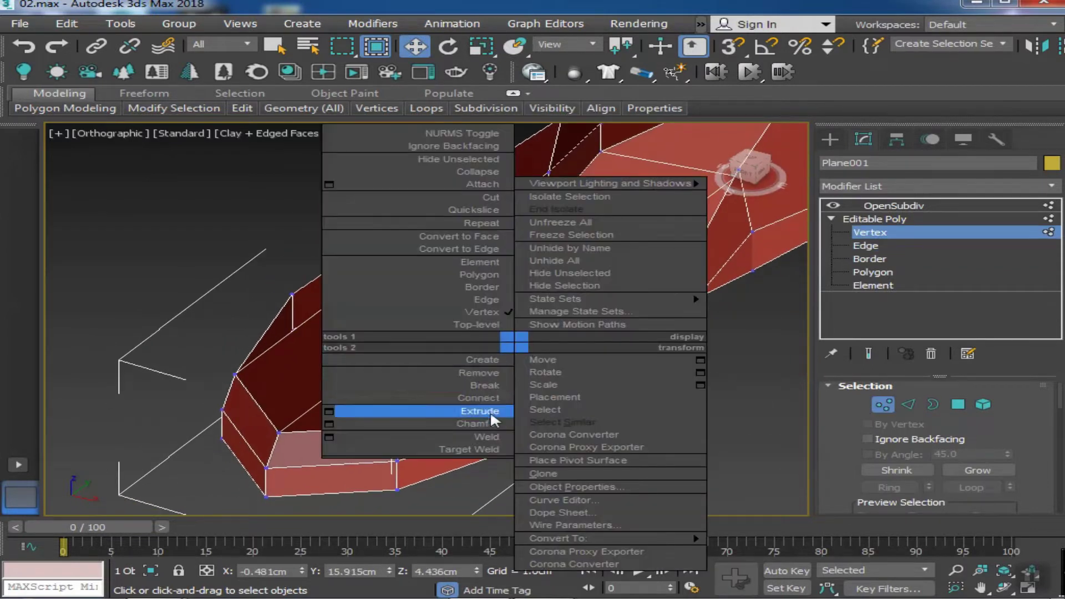
{"action": "left_click", "coordinate": [511, 350]}
{"action": "mouse_move", "coordinate": [312, 301]}
{"action": "middle_mouse_down", "text": "alt"}
{"action": "mouse_move", "coordinate": [394, 347]}
{"action": "mouse_move", "coordinate": [311, 300]}
{"action": "middle_mouse_up", "text": "alt"}
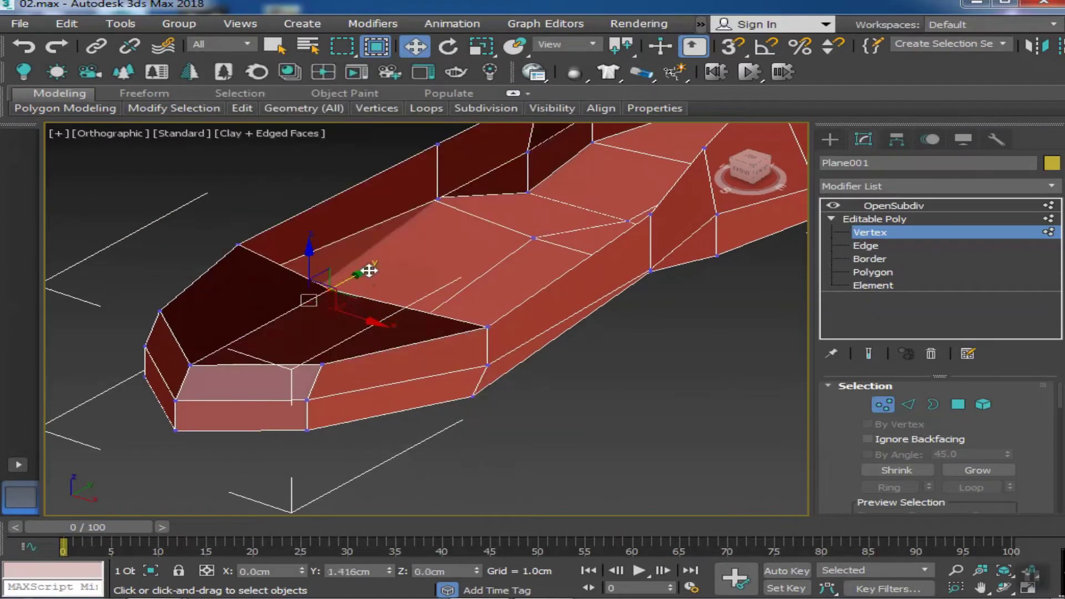
{"action": "left_click", "coordinate": [869, 354]}
{"action": "mouse_move", "coordinate": [666, 355]}
{"action": "middle_mouse_down", "text": "alt"}
{"action": "mouse_move", "coordinate": [532, 366]}
{"action": "mouse_move", "coordinate": [389, 311]}
{"action": "mouse_move", "coordinate": [375, 282]}
{"action": "middle_mouse_up", "text": "alt"}
{"action": "left_click", "coordinate": [870, 354]}
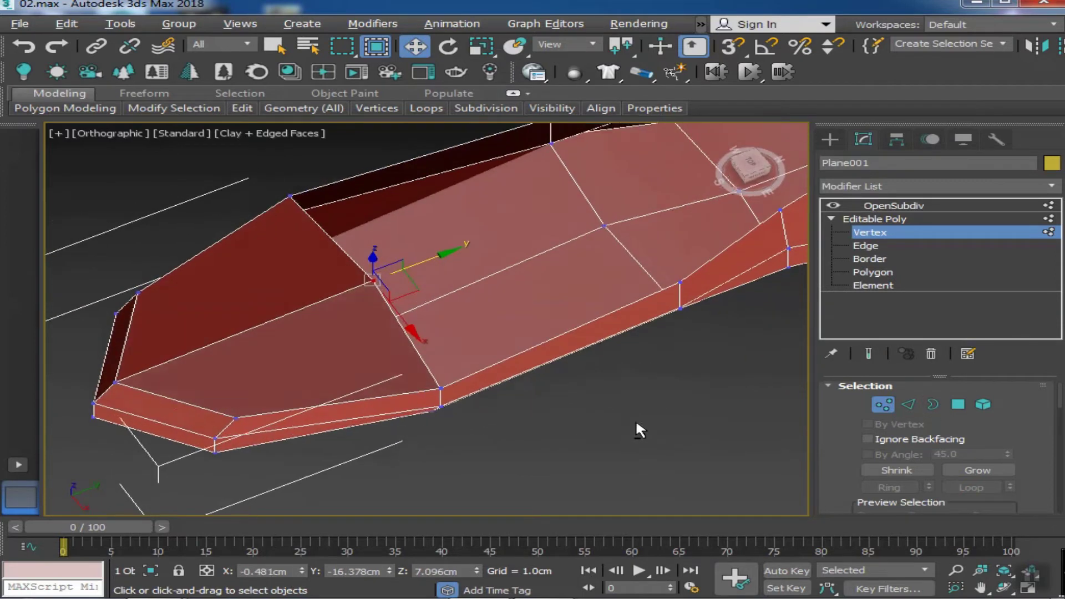
{"action": "middle_click_drag", "start_coordinate": [635, 418], "coordinate": [504, 465], "text": "alt"}
In Edge mode, Ring-select the seven edges across the shoe's side band
{"action": "left_click", "coordinate": [907, 404]}
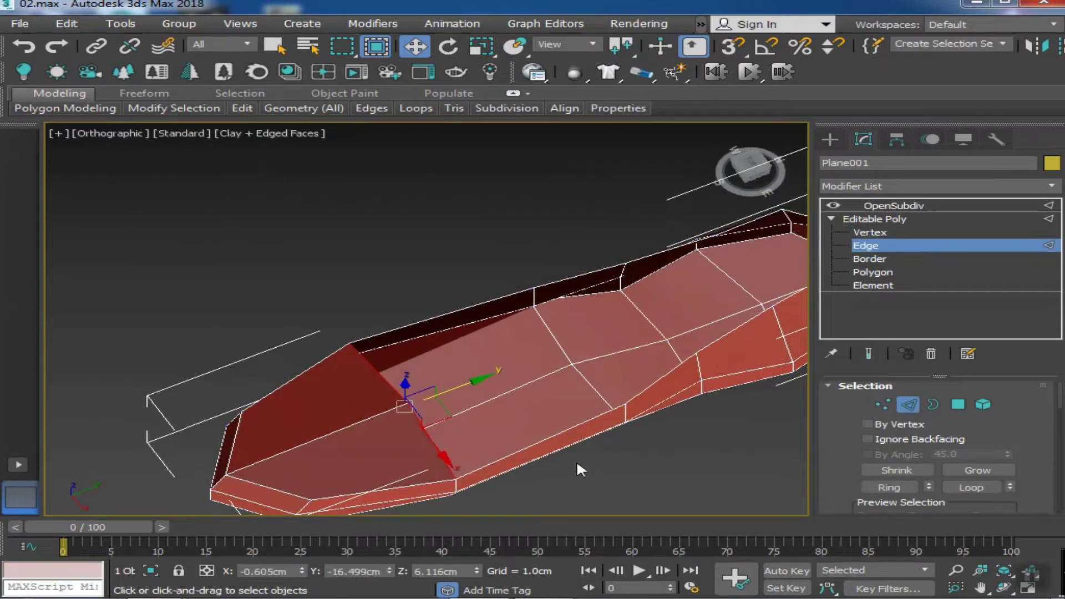
{"action": "mouse_move", "coordinate": [638, 335]}
{"action": "middle_mouse_down", "text": "alt"}
{"action": "mouse_move", "coordinate": [534, 321]}
{"action": "mouse_move", "coordinate": [624, 419]}
{"action": "mouse_move", "coordinate": [613, 353]}
{"action": "mouse_move", "coordinate": [692, 265]}
{"action": "middle_mouse_up", "text": "alt"}
{"action": "mouse_move", "coordinate": [631, 326]}
{"action": "middle_mouse_down", "text": "alt"}
{"action": "mouse_move", "coordinate": [450, 269]}
{"action": "mouse_move", "coordinate": [499, 333]}
{"action": "mouse_move", "coordinate": [554, 374]}
{"action": "mouse_move", "coordinate": [541, 382]}
{"action": "middle_mouse_up", "text": "alt"}
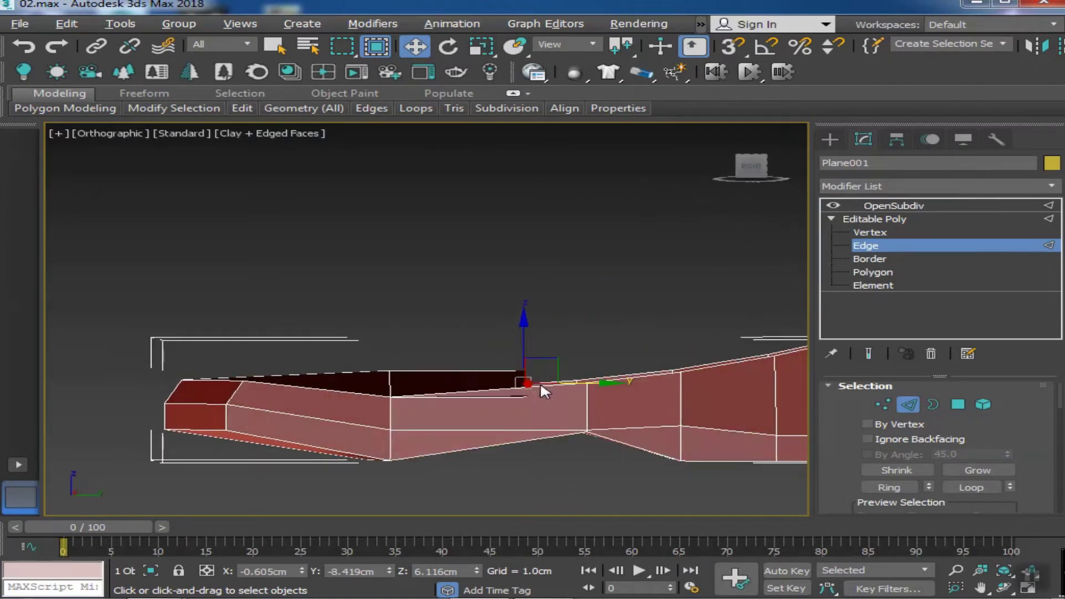
{"action": "middle_click_drag", "start_coordinate": [527, 333], "coordinate": [527, 365]}
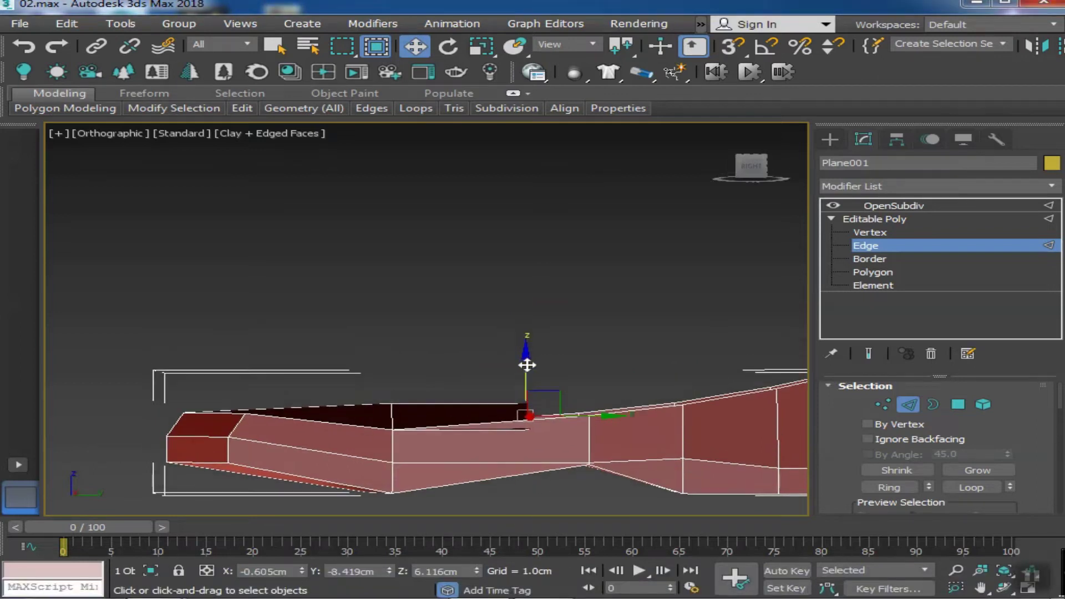
{"action": "mouse_move", "coordinate": [585, 447]}
{"action": "middle_mouse_down", "text": "alt"}
{"action": "mouse_move", "coordinate": [625, 404]}
{"action": "mouse_move", "coordinate": [460, 404]}
{"action": "mouse_move", "coordinate": [467, 388]}
{"action": "middle_mouse_up", "text": "alt"}
{"action": "scroll", "coordinate": [460, 403], "scroll_direction": "down", "scroll_amount": 3}
{"action": "mouse_move", "coordinate": [386, 329]}
{"action": "middle_mouse_down", "text": "alt"}
{"action": "mouse_move", "coordinate": [381, 309]}
{"action": "mouse_move", "coordinate": [372, 352]}
{"action": "middle_mouse_up", "text": "alt"}
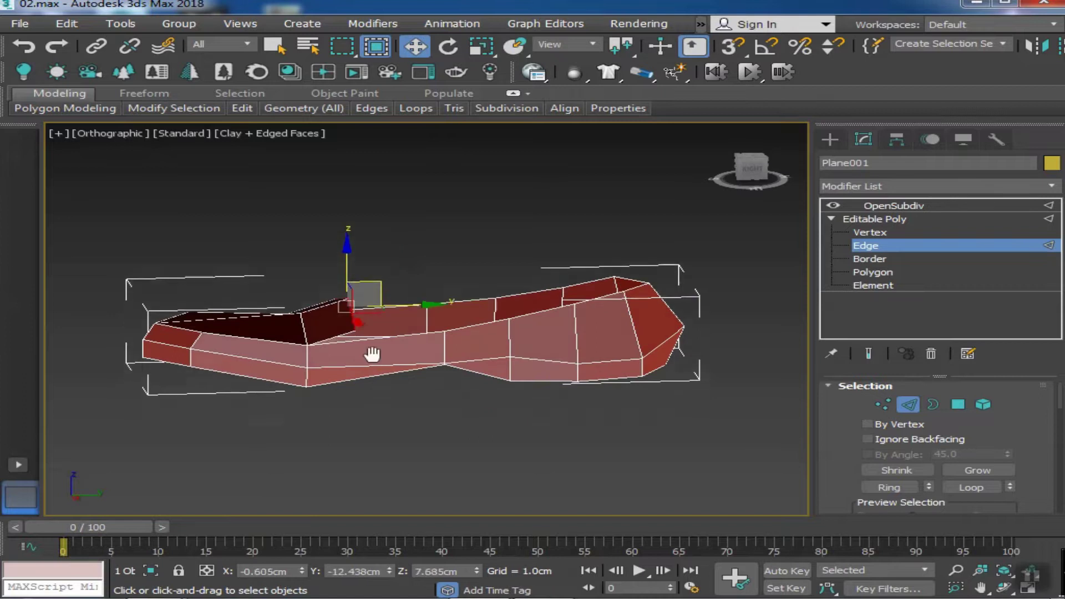
{"action": "scroll", "coordinate": [371, 352], "scroll_direction": "up", "scroll_amount": 5}
{"action": "right_click", "coordinate": [363, 295]}
{"action": "left_click", "coordinate": [433, 409]}
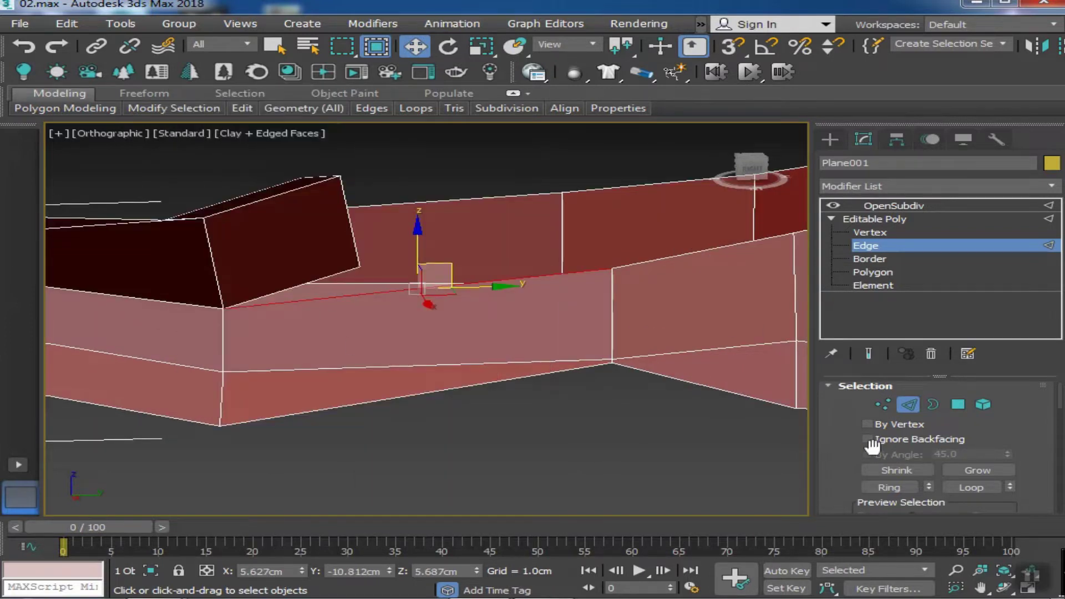
{"action": "middle_click_drag", "start_coordinate": [675, 445], "coordinate": [599, 384], "text": "alt"}
Connect the selected side-band edges with a single new edge loop (Segments 1)
{"action": "scroll", "coordinate": [1041, 452], "scroll_direction": "down", "scroll_amount": 5}
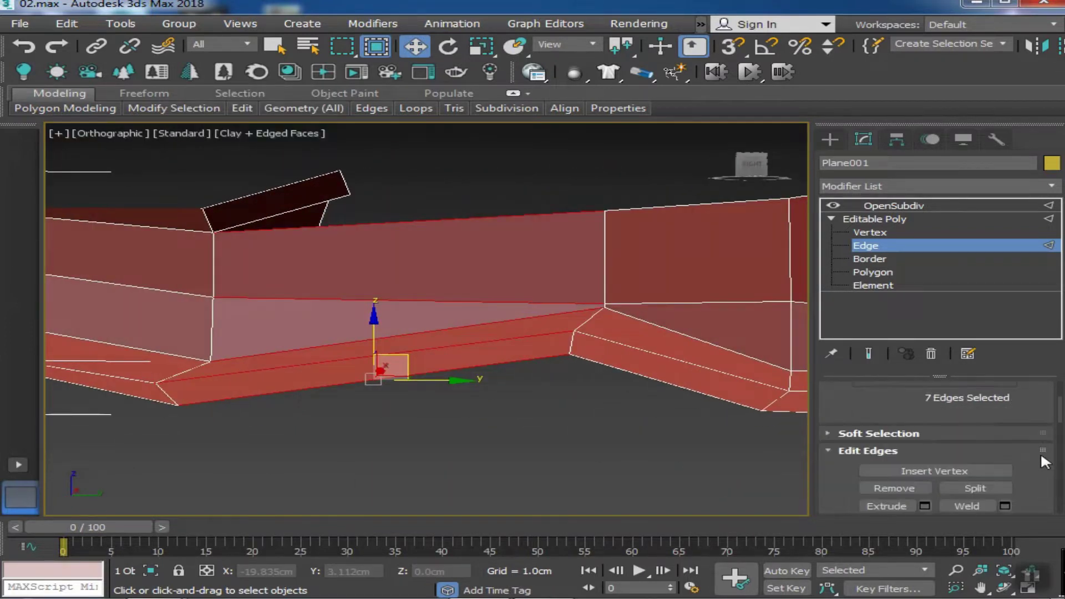
{"action": "left_click", "coordinate": [1005, 472]}
{"action": "middle_click_drag", "start_coordinate": [536, 401], "coordinate": [437, 351], "text": "alt"}
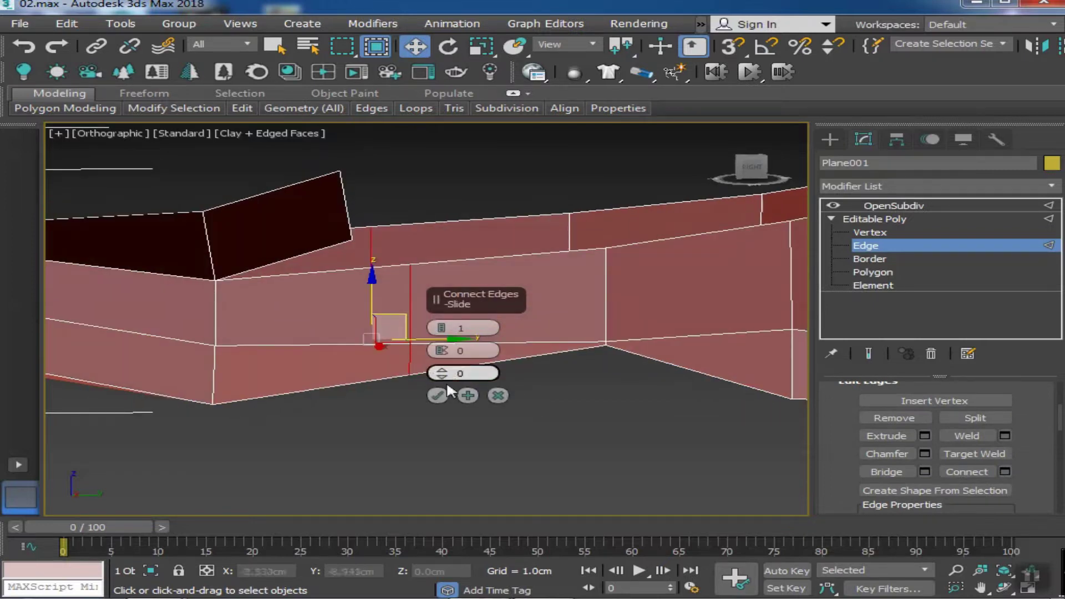
{"action": "left_click", "coordinate": [438, 396]}
{"action": "mouse_move", "coordinate": [449, 404]}
{"action": "middle_mouse_down", "text": "alt"}
{"action": "mouse_move", "coordinate": [483, 355]}
{"action": "mouse_move", "coordinate": [552, 434]}
{"action": "mouse_move", "coordinate": [421, 383]}
{"action": "middle_mouse_up", "text": "alt"}
In Vertex mode, enable Target Weld to weld the new edge's upper end to a neighbour
{"action": "key", "text": "1"}
{"action": "scroll", "coordinate": [485, 348], "scroll_direction": "up", "scroll_amount": 5}
{"action": "right_click", "coordinate": [420, 327]}
{"action": "left_click", "coordinate": [393, 428]}
{"action": "scroll", "coordinate": [551, 433], "scroll_direction": "down", "scroll_amount": 5}
{"action": "scroll", "coordinate": [322, 376], "scroll_direction": "up", "scroll_amount": 6}
{"action": "scroll", "coordinate": [344, 399], "scroll_direction": "down", "scroll_amount": 5}
Show the smoothed end result and select a vertex at the front of the toe
{"action": "left_click", "coordinate": [869, 354]}
{"action": "mouse_move", "coordinate": [516, 410]}
{"action": "middle_mouse_down"}
{"action": "mouse_move", "coordinate": [537, 416]}
{"action": "mouse_move", "coordinate": [491, 389]}
{"action": "middle_mouse_up"}
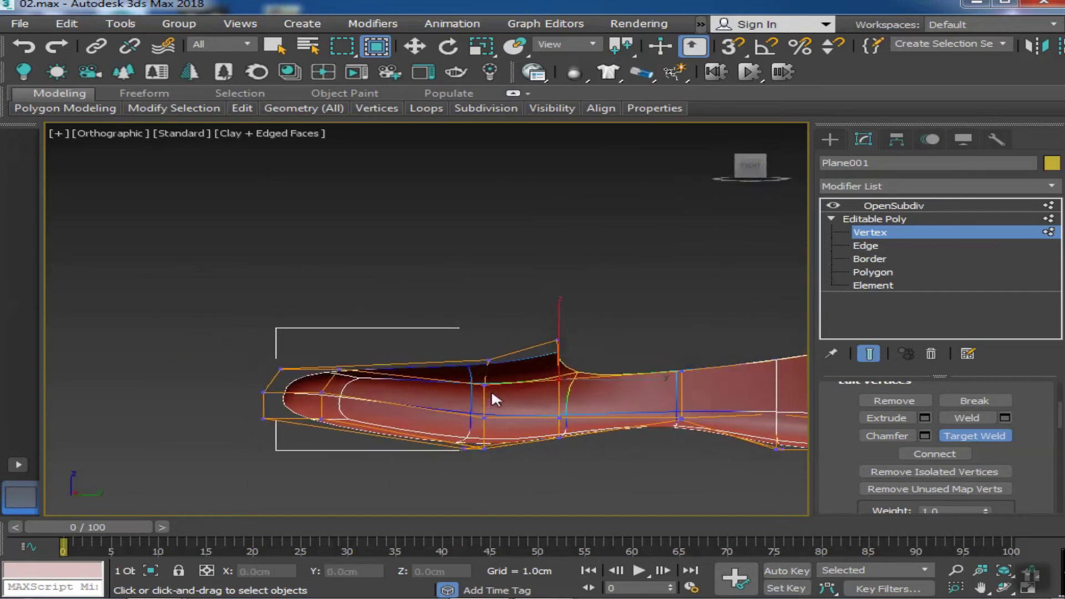
{"action": "scroll", "coordinate": [268, 392], "scroll_direction": "up", "scroll_amount": 2}
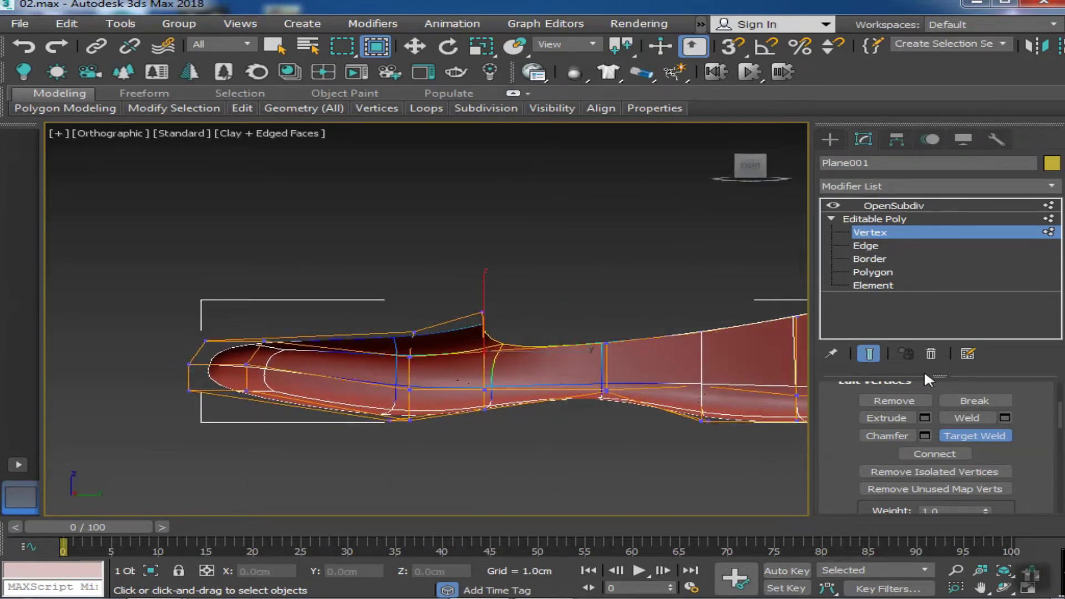
{"action": "right_click", "coordinate": [688, 383]}
{"action": "left_click", "coordinate": [713, 424]}
{"action": "left_click", "coordinate": [236, 352]}
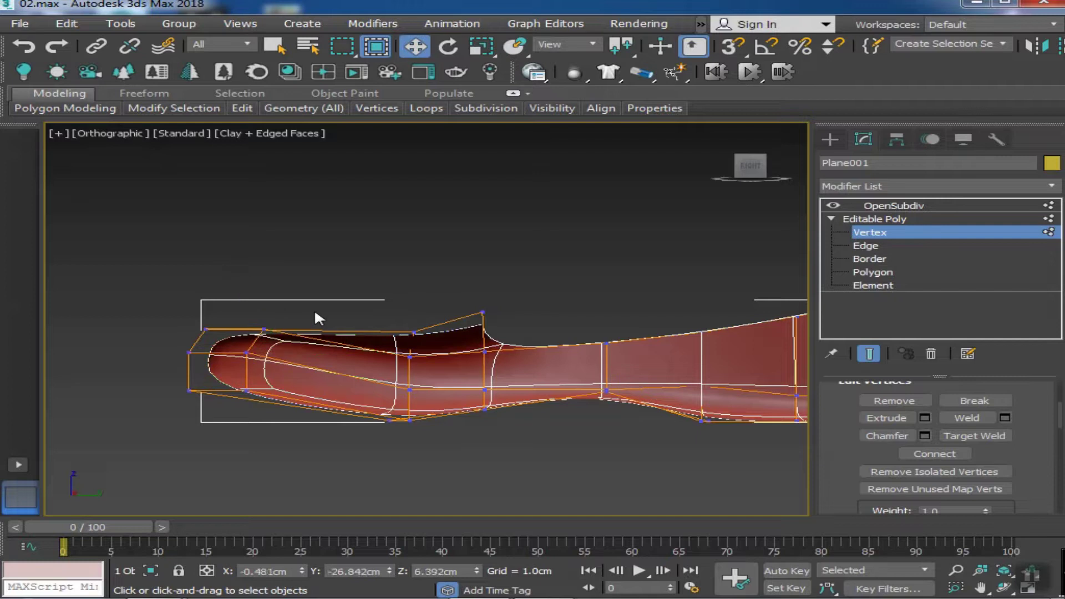
Raise the selected front toe vertex upward
{"action": "middle_click_drag", "start_coordinate": [272, 295], "coordinate": [260, 314]}
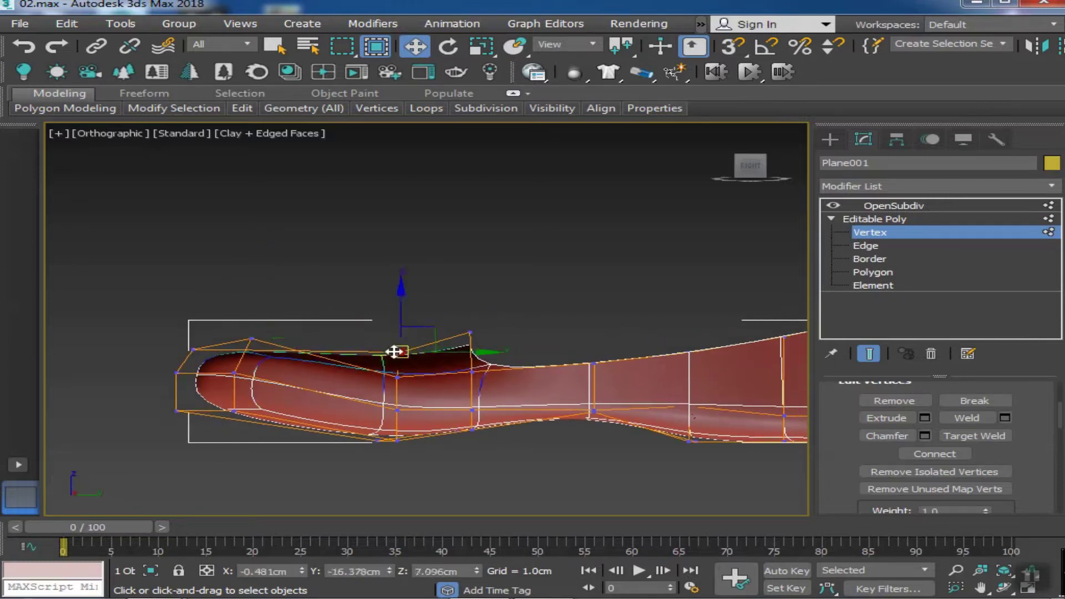
{"action": "mouse_move", "coordinate": [432, 409]}
{"action": "middle_mouse_down", "text": "alt"}
{"action": "mouse_move", "coordinate": [478, 466]}
{"action": "mouse_move", "coordinate": [466, 302]}
{"action": "middle_mouse_up", "text": "alt"}
{"action": "left_click_drag", "start_coordinate": [466, 302], "coordinate": [518, 304]}
{"action": "mouse_move", "coordinate": [518, 304]}
{"action": "middle_mouse_down", "text": "alt"}
{"action": "mouse_move", "coordinate": [586, 280]}
{"action": "mouse_move", "coordinate": [471, 245]}
{"action": "middle_mouse_up", "text": "alt"}
Select the top toe polygons on the cage and inset them by 0.36cm
{"action": "left_click", "coordinate": [873, 285]}
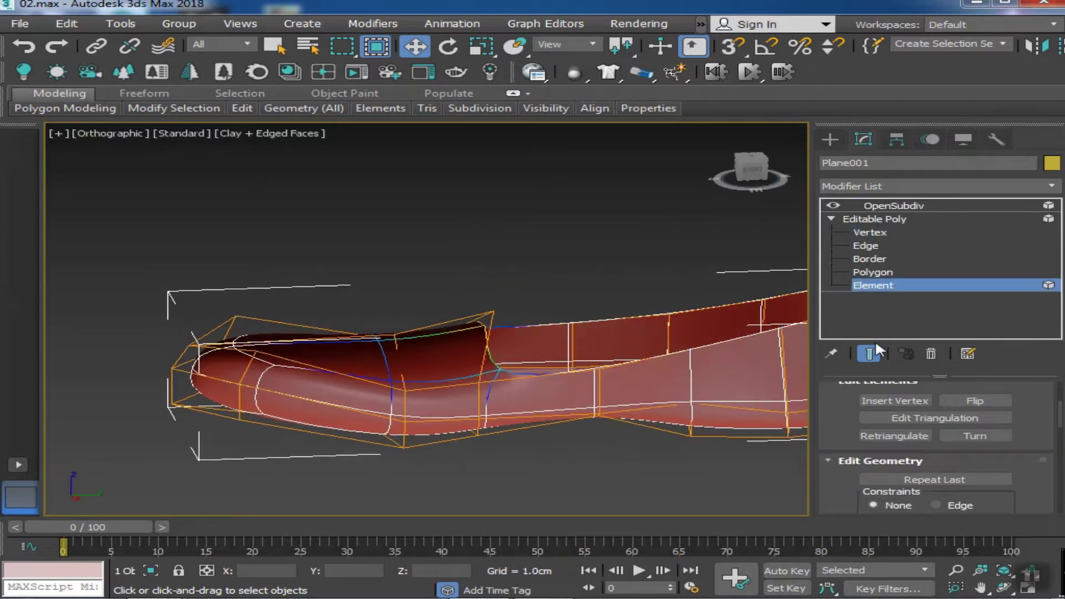
{"action": "left_click", "coordinate": [869, 353]}
{"action": "scroll", "coordinate": [436, 495], "scroll_direction": "up", "scroll_amount": 3}
{"action": "left_click", "coordinate": [436, 495]}
{"action": "key", "text": "4"}
{"action": "left_click", "coordinate": [314, 380]}
{"action": "left_click", "coordinate": [438, 399], "text": "ctrl"}
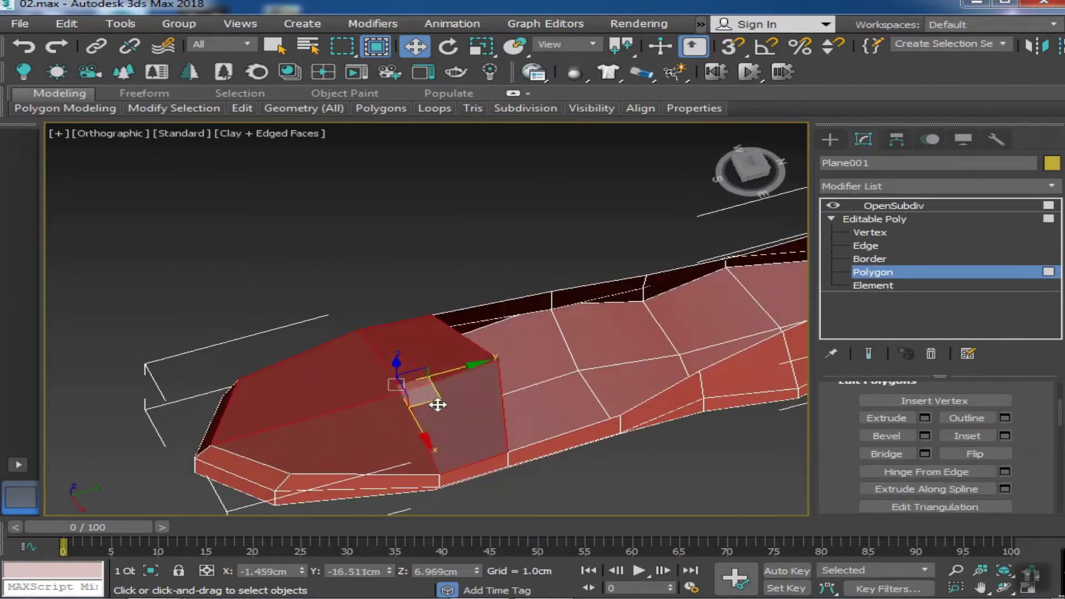
{"action": "middle_click_drag", "start_coordinate": [438, 399], "coordinate": [466, 322]}
{"action": "left_click", "coordinate": [1005, 435]}
{"action": "scroll", "coordinate": [555, 361], "scroll_direction": "up", "scroll_amount": 4}
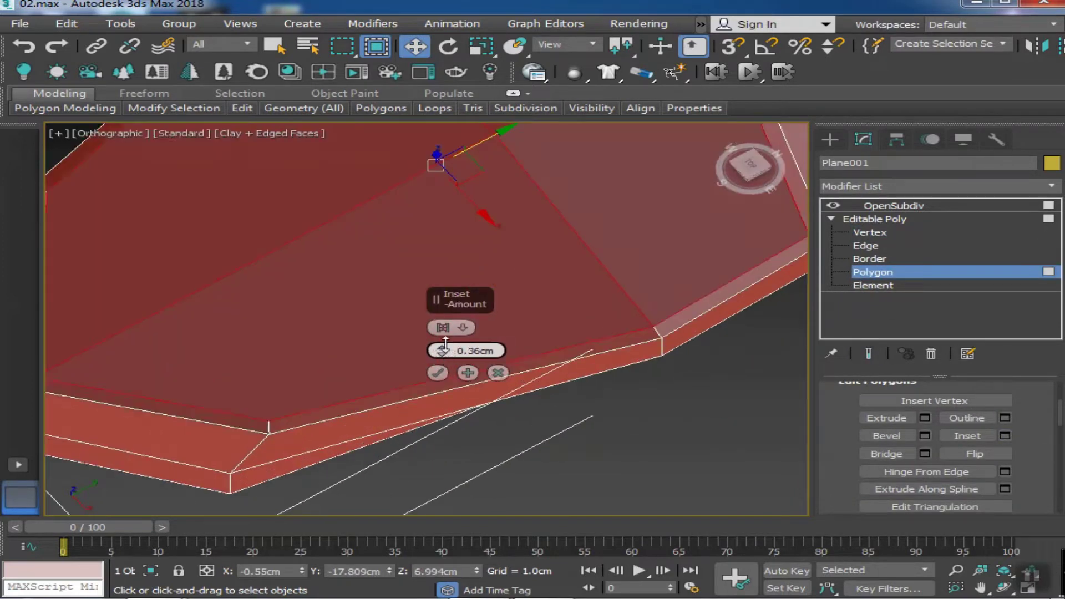
{"action": "left_click", "coordinate": [437, 373]}
View the subdivided shoe from side and top angles, showing the smoothed result
{"action": "scroll", "coordinate": [437, 373], "scroll_direction": "down", "scroll_amount": 4}
{"action": "left_click", "coordinate": [894, 205]}
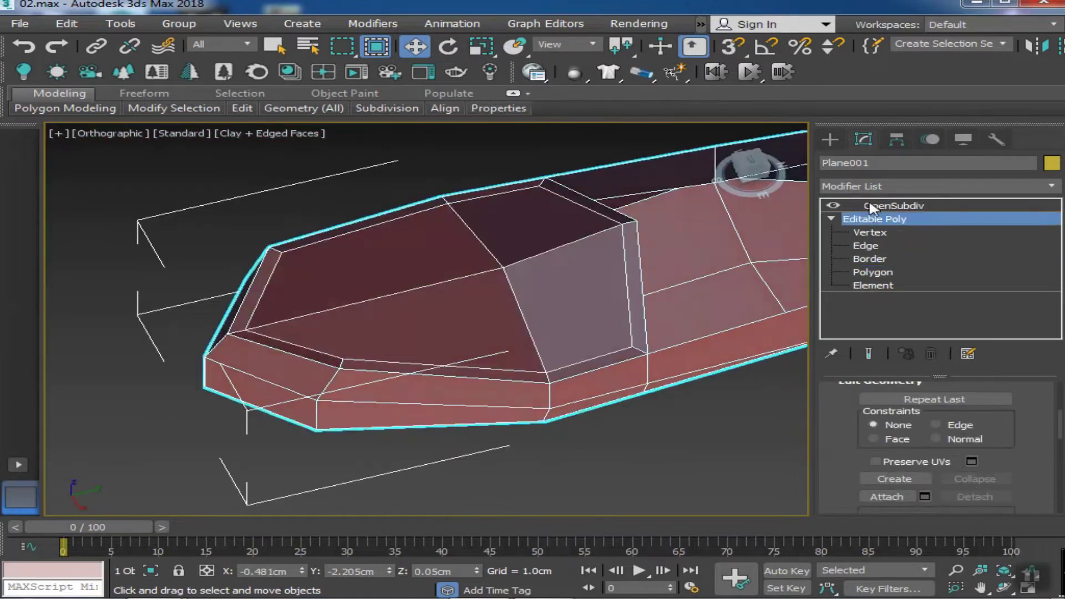
{"action": "left_click", "coordinate": [869, 354]}
{"action": "mouse_move", "coordinate": [518, 293]}
{"action": "middle_mouse_down", "text": "alt"}
{"action": "mouse_move", "coordinate": [612, 388]}
{"action": "mouse_move", "coordinate": [500, 371]}
{"action": "mouse_move", "coordinate": [592, 387]}
{"action": "middle_mouse_up", "text": "alt"}
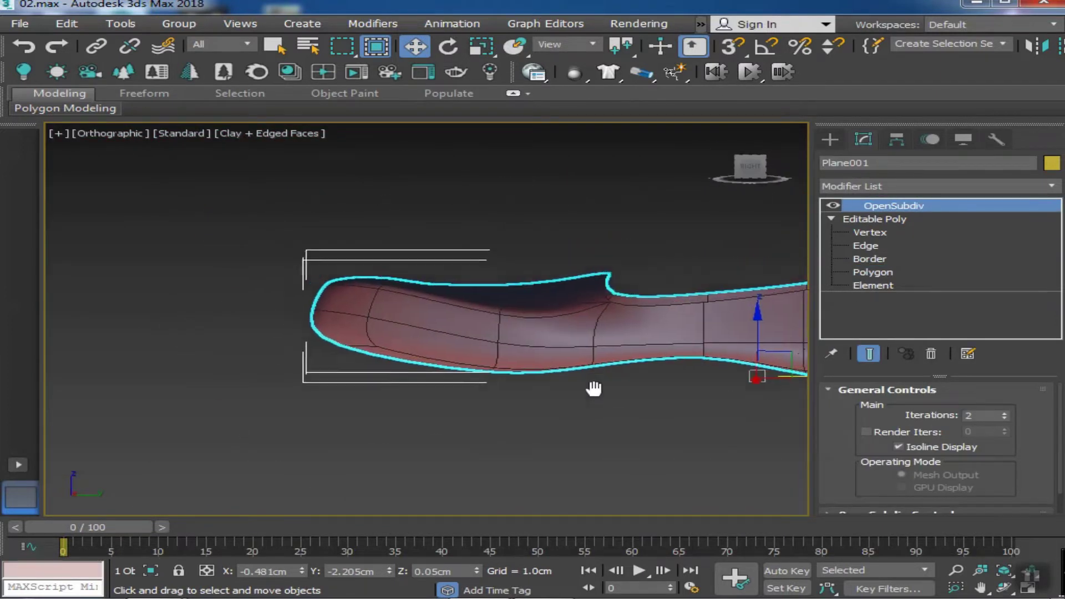
{"action": "key", "text": "1"}
{"action": "mouse_move", "coordinate": [427, 360]}
{"action": "middle_mouse_down", "text": "alt"}
{"action": "mouse_move", "coordinate": [452, 409]}
{"action": "mouse_move", "coordinate": [388, 371]}
{"action": "middle_mouse_up", "text": "alt"}
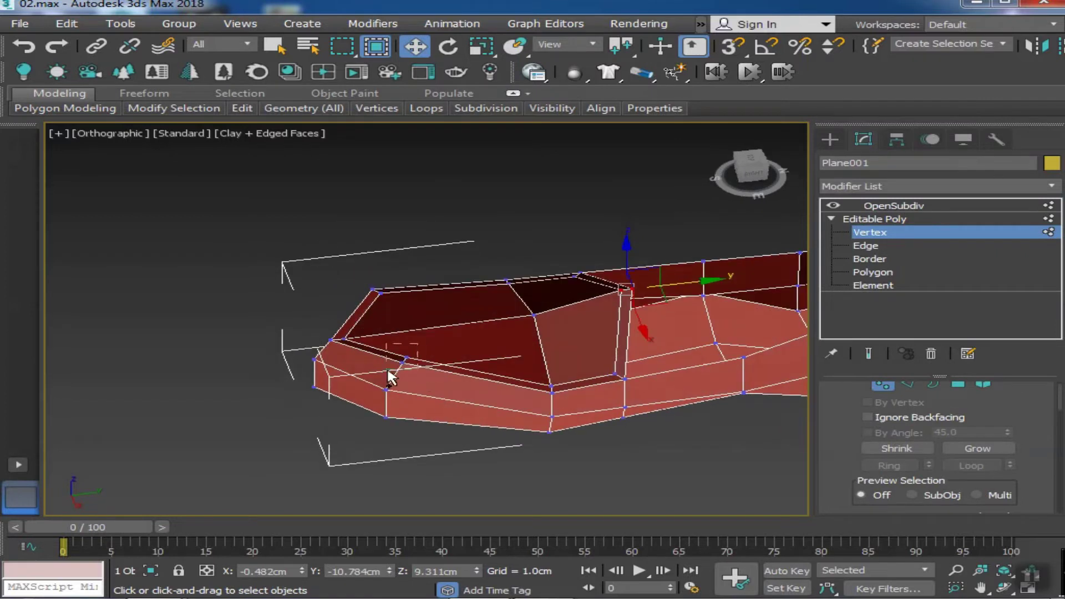
{"action": "left_click", "coordinate": [747, 169]}
{"action": "key", "text": "ctrl+e"}
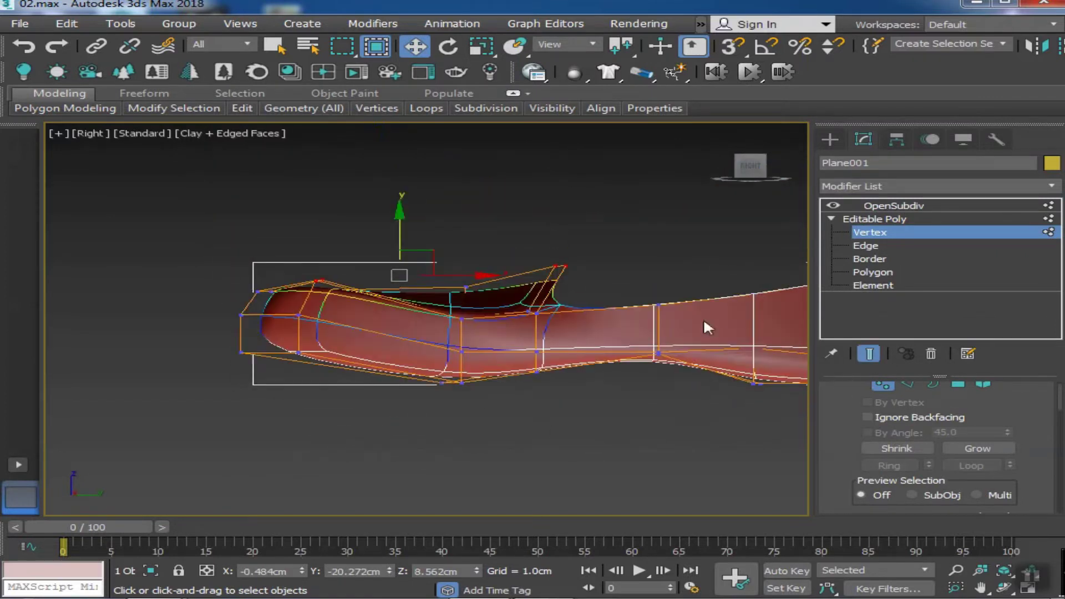
{"action": "mouse_move", "coordinate": [391, 248]}
{"action": "middle_mouse_down", "text": "alt"}
{"action": "mouse_move", "coordinate": [394, 334]}
{"action": "mouse_move", "coordinate": [407, 364]}
{"action": "middle_mouse_up", "text": "alt"}
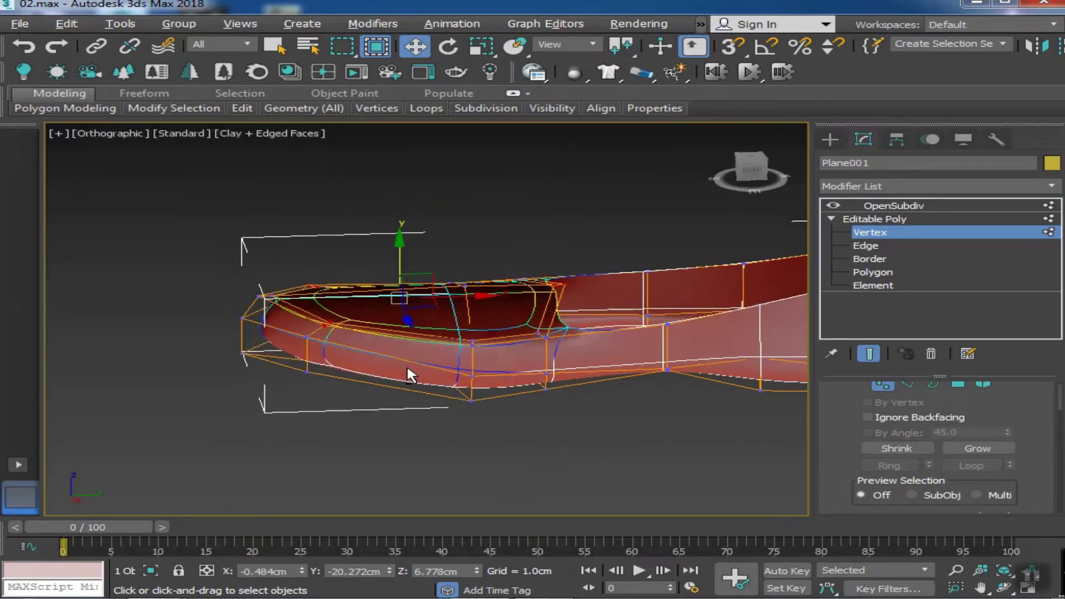
Select the upper vertices of the toe opening, comparing cage and smoothed views
{"action": "left_click", "coordinate": [869, 353]}
{"action": "scroll", "coordinate": [507, 311], "scroll_direction": "up", "scroll_amount": 3}
{"action": "middle_click_drag", "start_coordinate": [508, 303], "coordinate": [506, 202], "text": "alt"}
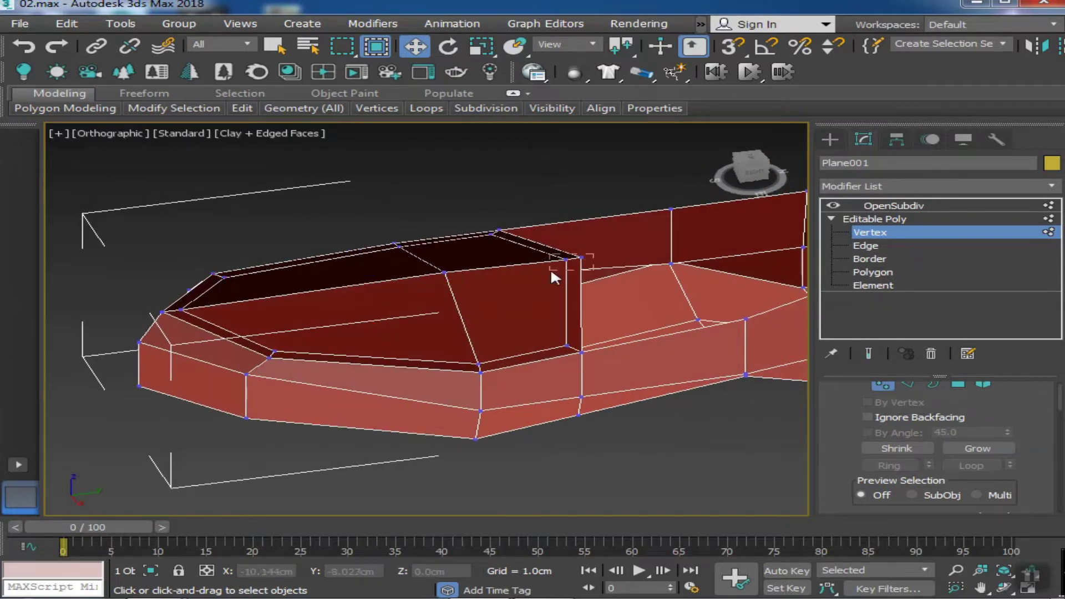
{"action": "left_click", "coordinate": [869, 354]}
{"action": "mouse_move", "coordinate": [627, 394]}
{"action": "middle_mouse_down", "text": "alt"}
{"action": "mouse_move", "coordinate": [504, 234]}
{"action": "mouse_move", "coordinate": [554, 241]}
{"action": "middle_mouse_up", "text": "alt"}
{"action": "left_click_drag", "start_coordinate": [539, 286], "coordinate": [538, 284]}
{"action": "mouse_move", "coordinate": [561, 181]}
{"action": "middle_mouse_down", "text": "alt"}
{"action": "mouse_move", "coordinate": [432, 338]}
{"action": "mouse_move", "coordinate": [425, 237]}
{"action": "middle_mouse_up", "text": "alt"}
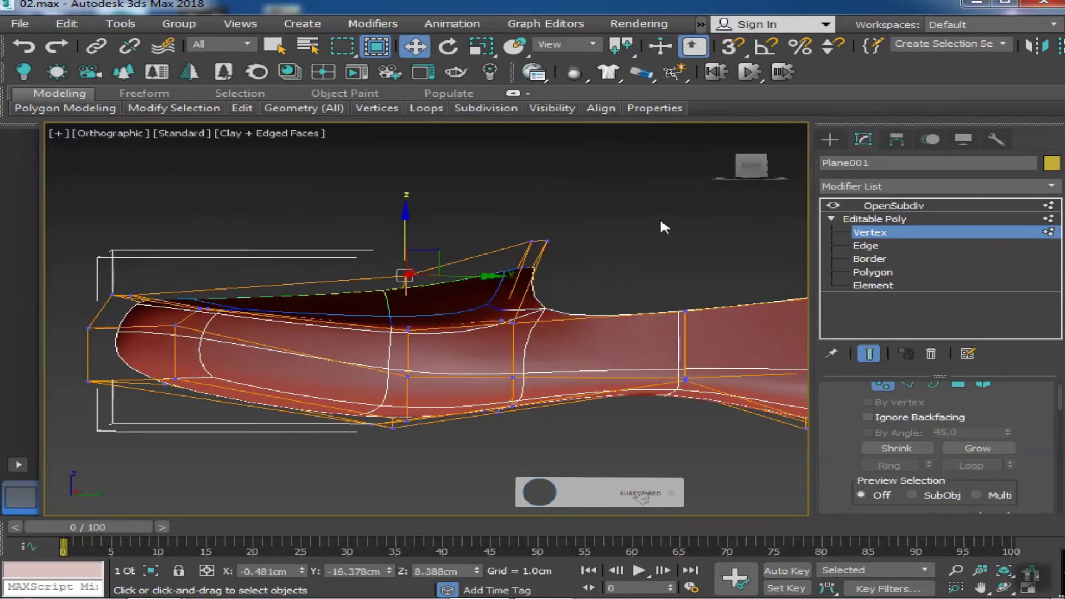
{"action": "middle_click_drag", "start_coordinate": [541, 197], "coordinate": [577, 333], "text": "alt"}
With smoothing hidden, select the flap polygon at the instep
{"action": "left_click", "coordinate": [869, 353]}
{"action": "key", "text": "2"}
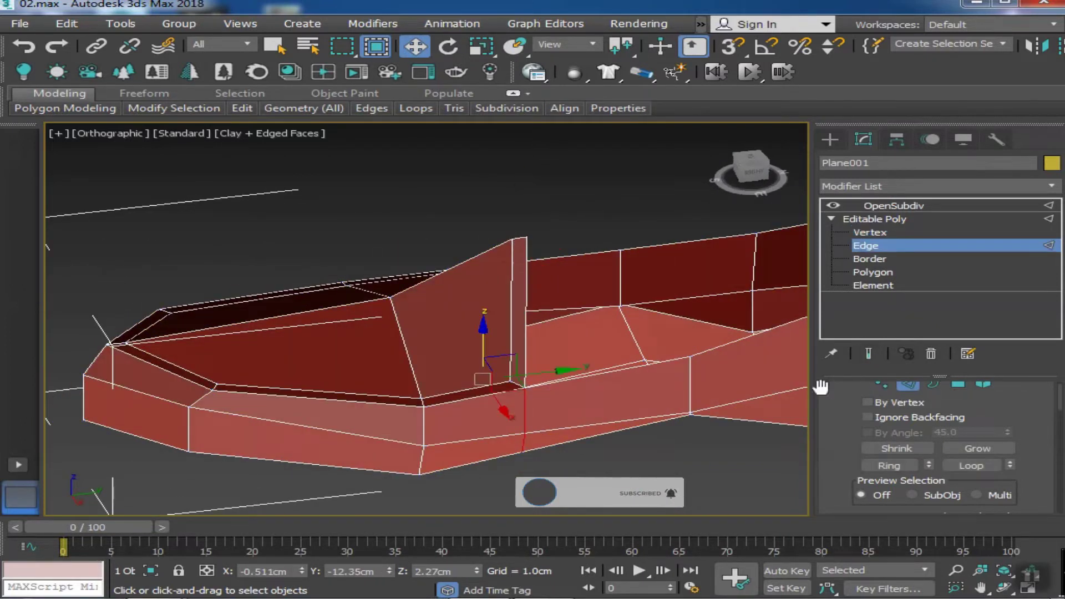
{"action": "left_click", "coordinate": [958, 384]}
{"action": "middle_click_drag", "start_coordinate": [542, 381], "coordinate": [500, 264], "text": "alt"}
{"action": "mouse_move", "coordinate": [576, 280]}
{"action": "middle_mouse_down", "text": "alt"}
{"action": "mouse_move", "coordinate": [487, 269]}
{"action": "mouse_move", "coordinate": [490, 381]}
{"action": "middle_mouse_up", "text": "alt"}
{"action": "left_click", "coordinate": [490, 381]}
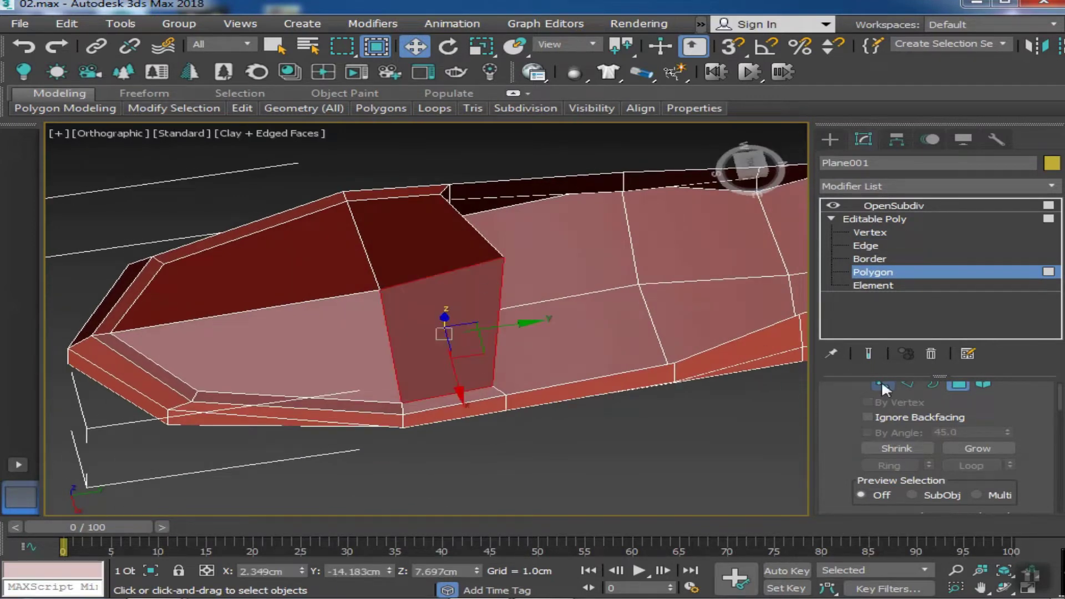
Pull the flap's top edge upward to enlarge the instep flap
{"action": "left_click", "coordinate": [883, 386]}
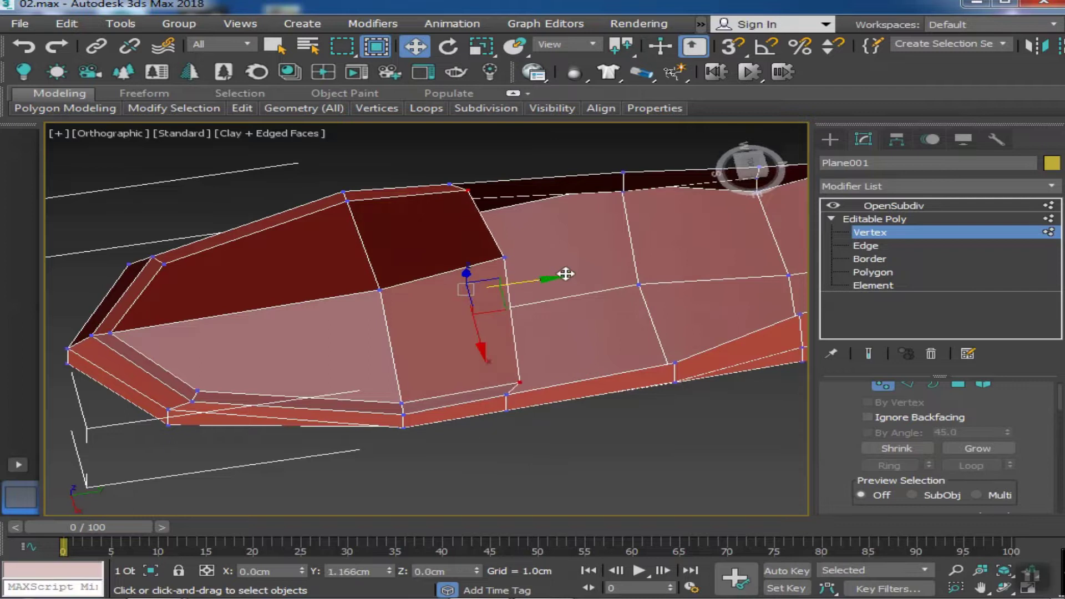
{"action": "middle_click_drag", "start_coordinate": [566, 273], "coordinate": [494, 316], "text": "alt"}
{"action": "key", "text": "2"}
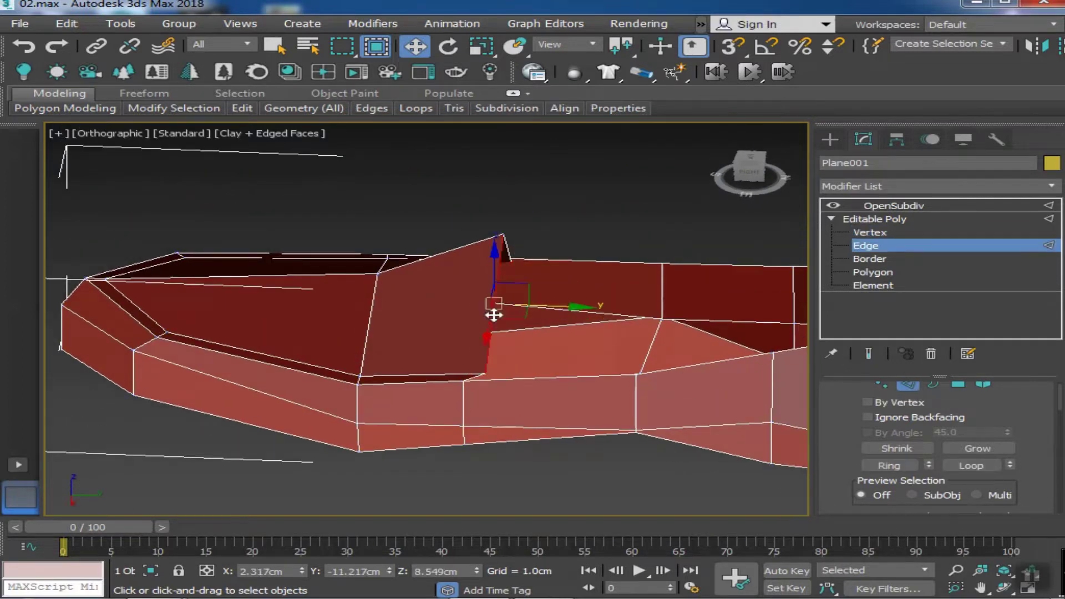
{"action": "mouse_move", "coordinate": [512, 250]}
{"action": "middle_mouse_down", "text": "alt"}
{"action": "mouse_move", "coordinate": [575, 263]}
{"action": "mouse_move", "coordinate": [452, 278]}
{"action": "middle_mouse_up", "text": "alt"}
{"action": "left_click_drag", "start_coordinate": [452, 279], "coordinate": [544, 230]}
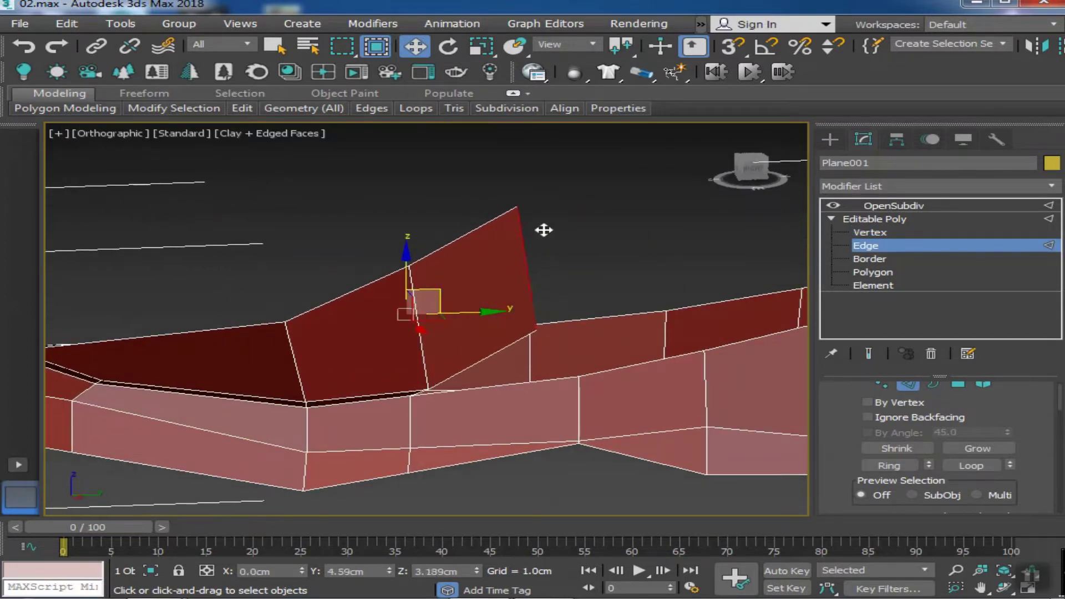
{"action": "scroll", "coordinate": [558, 233], "scroll_direction": "down", "scroll_amount": 5}
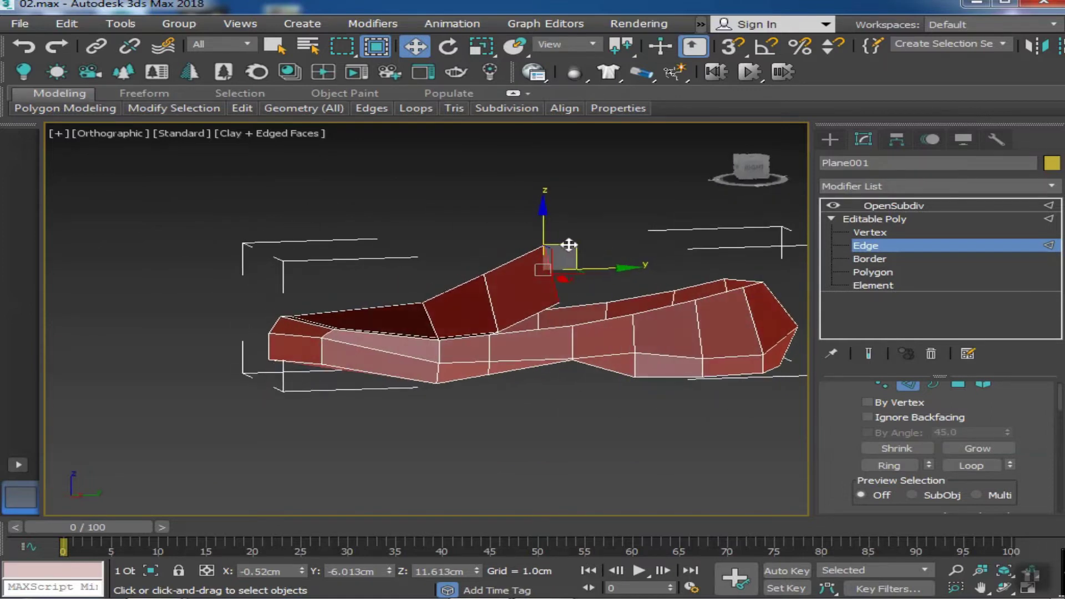
Adjust the flap vertices and turn the smoothed result back on
{"action": "middle_click_drag", "start_coordinate": [554, 253], "coordinate": [368, 326], "text": "alt"}
{"action": "key", "text": "1"}
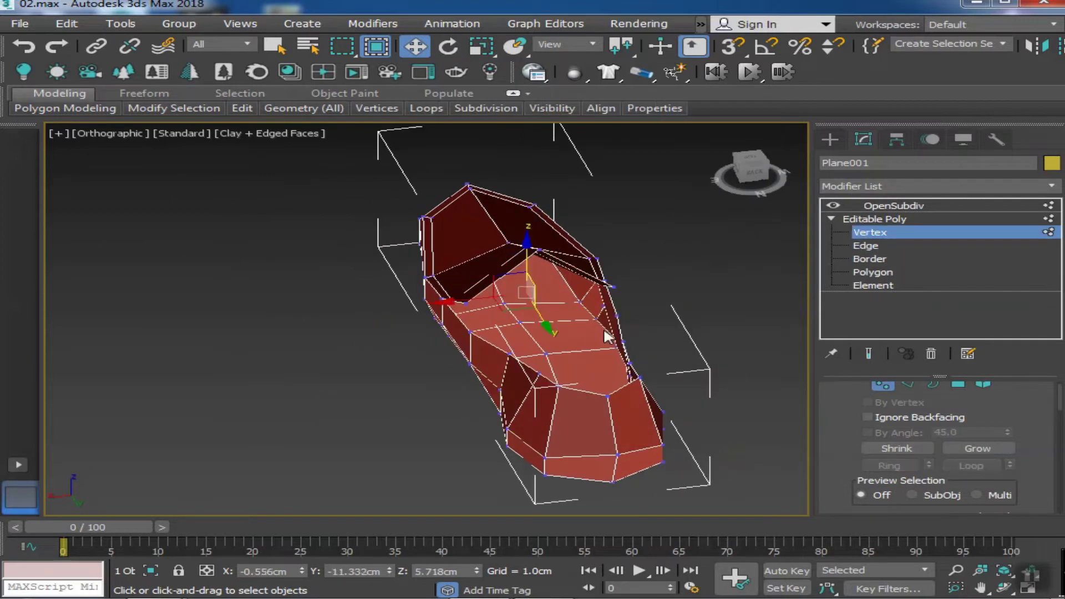
{"action": "mouse_move", "coordinate": [626, 297]}
{"action": "middle_mouse_down", "text": "alt"}
{"action": "mouse_move", "coordinate": [566, 304]}
{"action": "mouse_move", "coordinate": [527, 233]}
{"action": "middle_mouse_up", "text": "alt"}
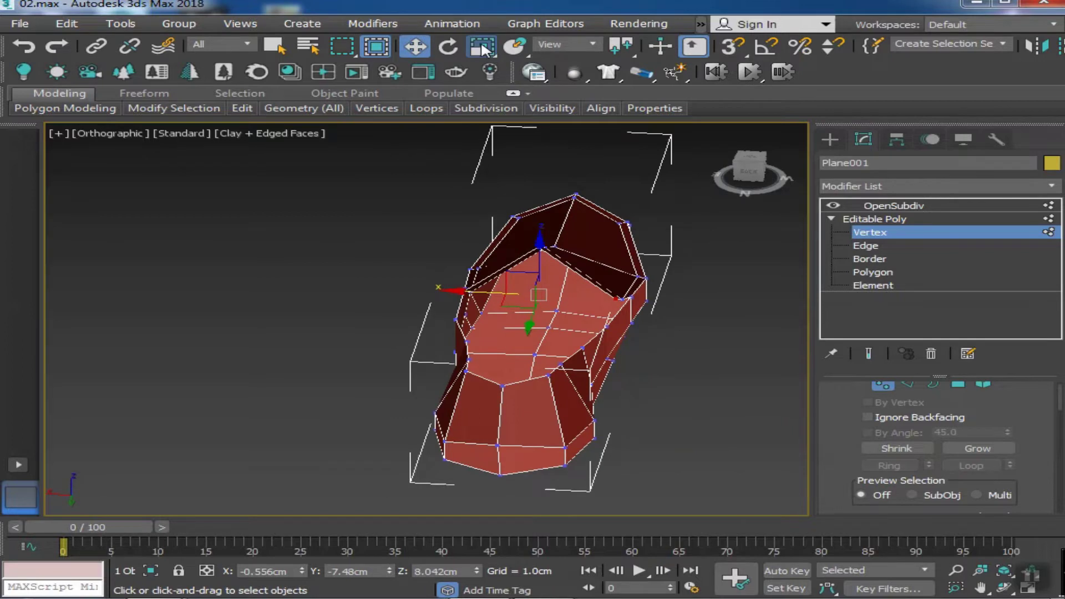
{"action": "middle_click_drag", "start_coordinate": [555, 304], "coordinate": [551, 240], "text": "alt"}
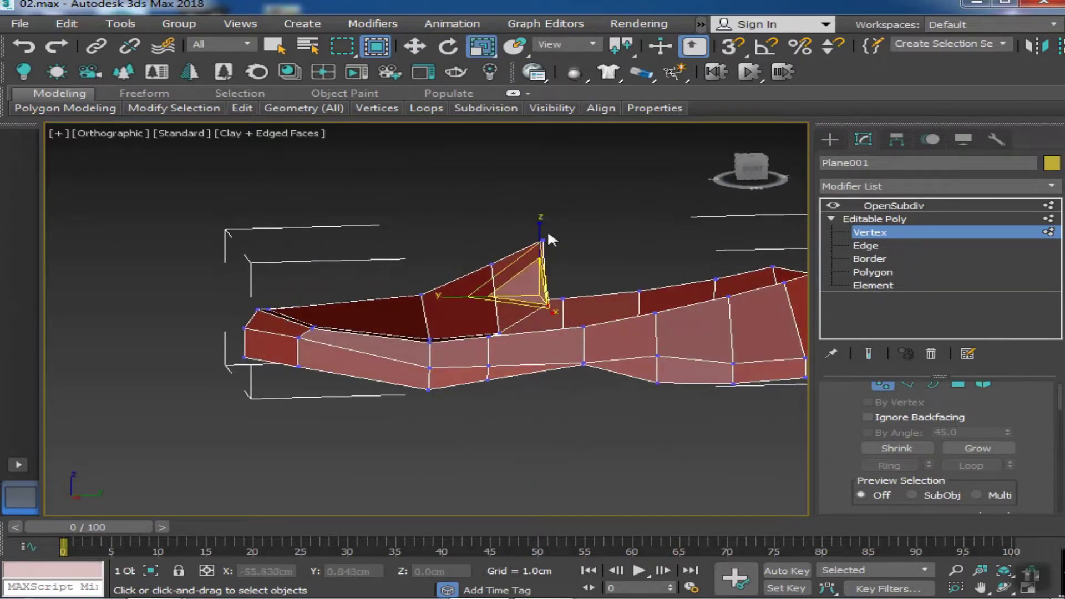
{"action": "left_click", "coordinate": [869, 354]}
{"action": "mouse_move", "coordinate": [349, 374]}
{"action": "middle_mouse_down", "text": "alt"}
{"action": "mouse_move", "coordinate": [561, 314]}
{"action": "mouse_move", "coordinate": [591, 370]}
{"action": "mouse_move", "coordinate": [488, 361]}
{"action": "middle_mouse_up", "text": "alt"}
Exit vertex editing and select the OpenSubdiv layer with the Move tool active
{"action": "left_click", "coordinate": [888, 229]}
{"action": "left_click", "coordinate": [894, 205]}
{"action": "mouse_move", "coordinate": [657, 383]}
{"action": "middle_mouse_down", "text": "alt"}
{"action": "mouse_move", "coordinate": [444, 411]}
{"action": "mouse_move", "coordinate": [528, 399]}
{"action": "middle_mouse_up", "text": "alt"}
{"action": "key", "text": "w"}
{"action": "left_click", "coordinate": [507, 442]}
{"action": "middle_click_drag", "start_coordinate": [507, 442], "coordinate": [517, 422], "text": "alt"}
Add a Shell modifier to the shoe, thickening it inward by about 0.5cm
{"action": "left_click", "coordinate": [527, 361]}
{"action": "left_click", "coordinate": [1021, 186]}
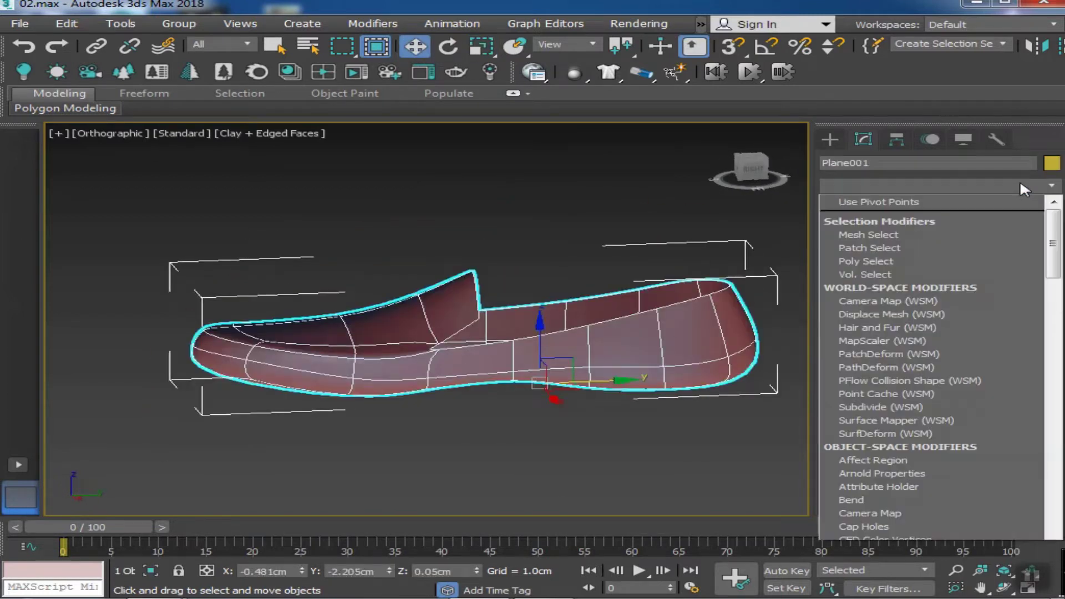
{"action": "type", "text": "shell"}
{"action": "key", "text": "Return"}
{"action": "middle_click_drag", "start_coordinate": [554, 361], "coordinate": [622, 383], "text": "alt"}
{"action": "scroll", "coordinate": [623, 385], "scroll_direction": "up", "scroll_amount": 5}
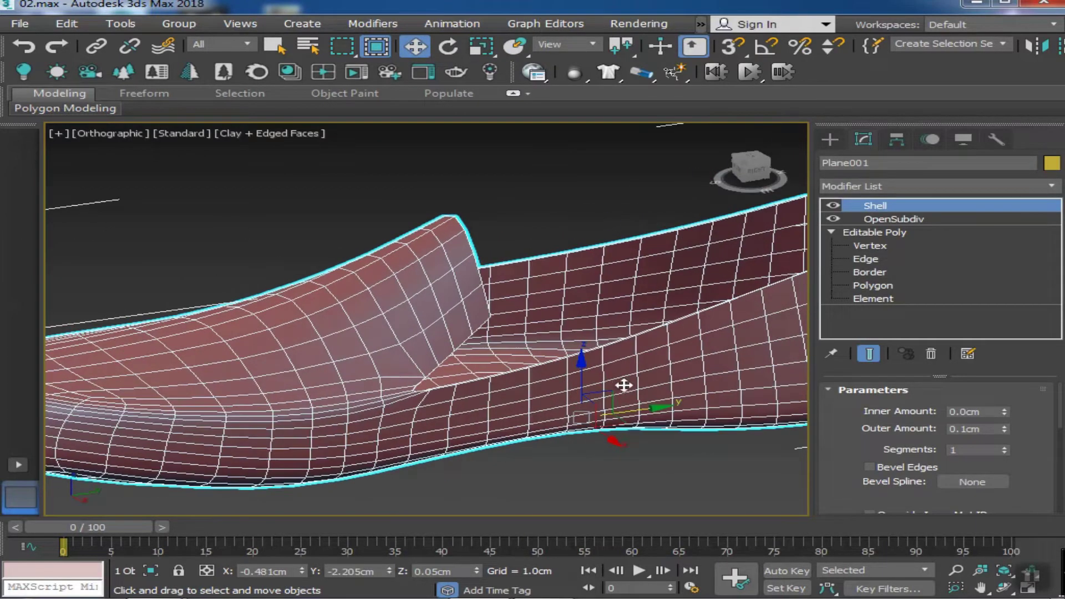
{"action": "left_click_drag", "start_coordinate": [1004, 412], "coordinate": [16, 530]}
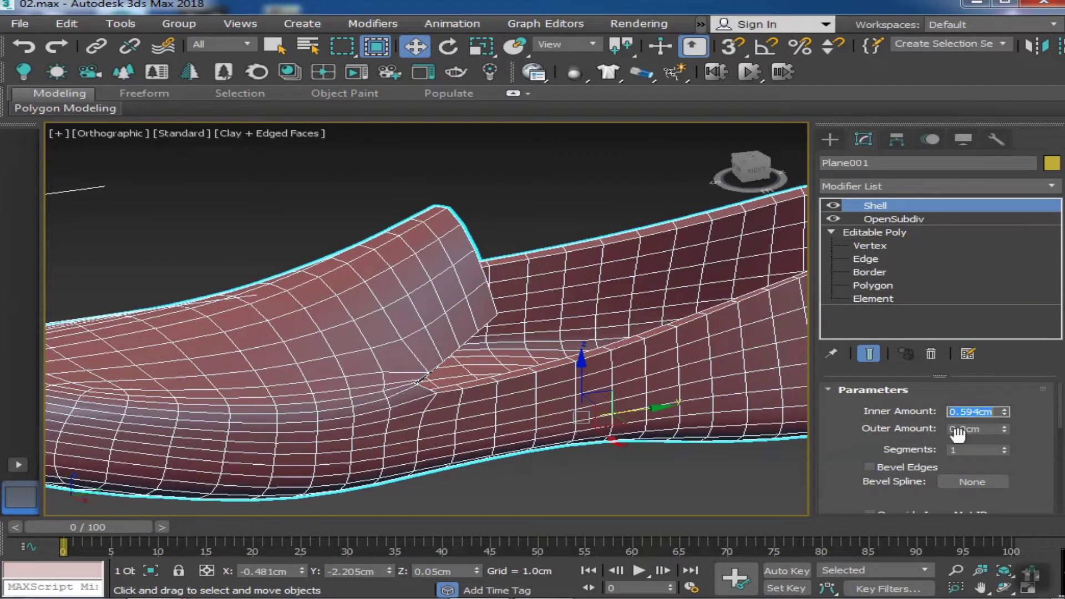
Deselect the shoe and orbit around it to inspect the shell thickness
{"action": "scroll", "coordinate": [429, 416], "scroll_direction": "down", "scroll_amount": 5}
{"action": "scroll", "coordinate": [430, 416], "scroll_direction": "up", "scroll_amount": 5}
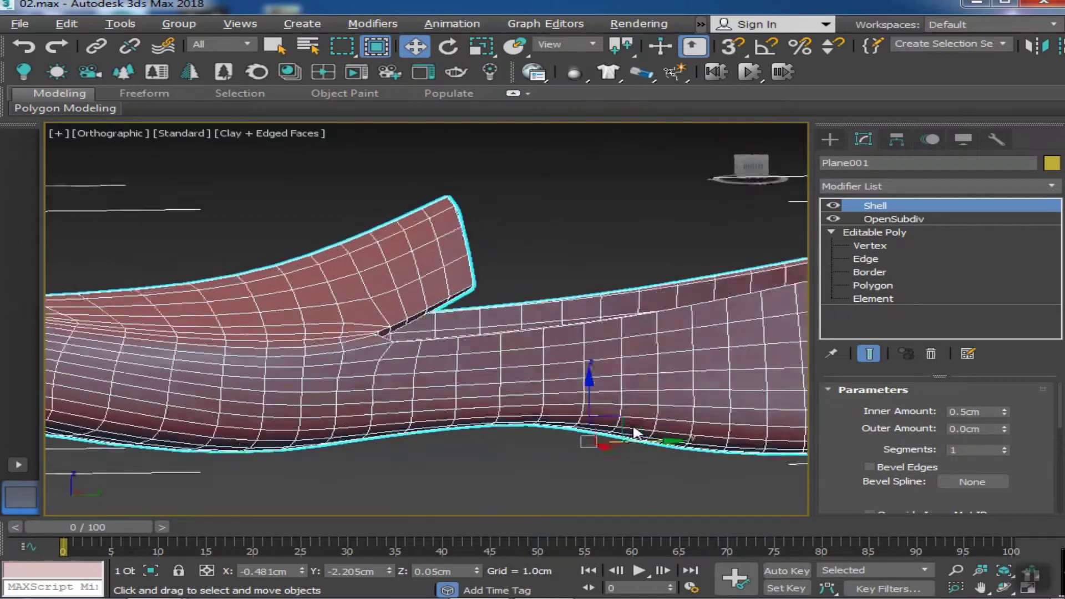
{"action": "left_click", "coordinate": [484, 470]}
{"action": "scroll", "coordinate": [520, 444], "scroll_direction": "down", "scroll_amount": 3}
{"action": "middle_click_drag", "start_coordinate": [522, 448], "coordinate": [409, 388], "text": "alt"}
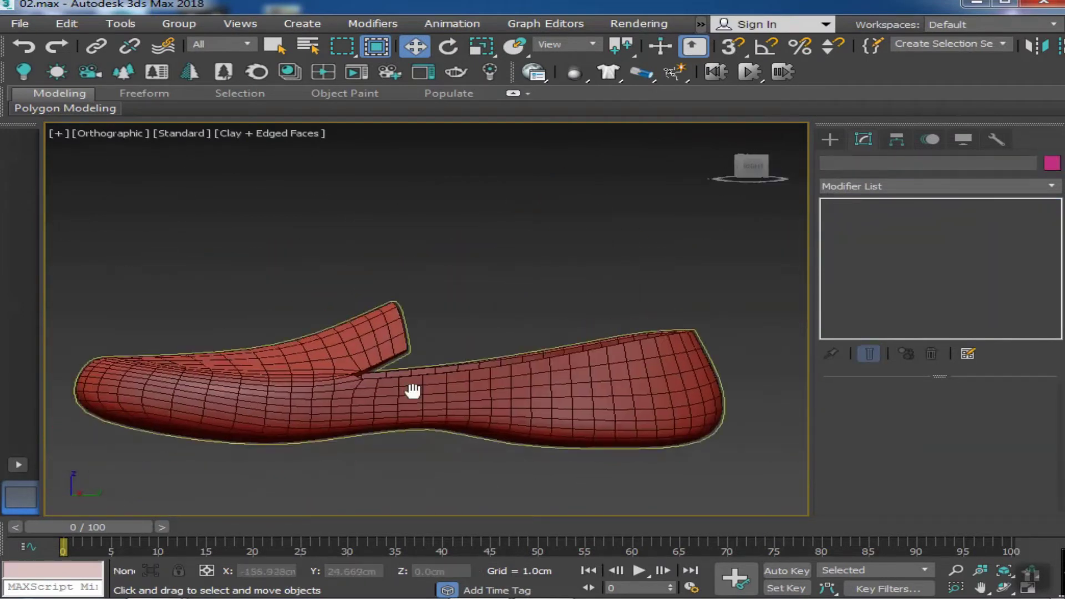
{"action": "scroll", "coordinate": [424, 442], "scroll_direction": "up", "scroll_amount": 3}
{"action": "scroll", "coordinate": [424, 442], "scroll_direction": "up", "scroll_amount": 2}
{"action": "scroll", "coordinate": [471, 438], "scroll_direction": "down", "scroll_amount": 4}
{"action": "mouse_move", "coordinate": [470, 438]}
{"action": "middle_mouse_down", "text": "alt"}
{"action": "mouse_move", "coordinate": [405, 418]}
{"action": "mouse_move", "coordinate": [358, 428]}
{"action": "mouse_move", "coordinate": [438, 368]}
{"action": "middle_mouse_up", "text": "alt"}
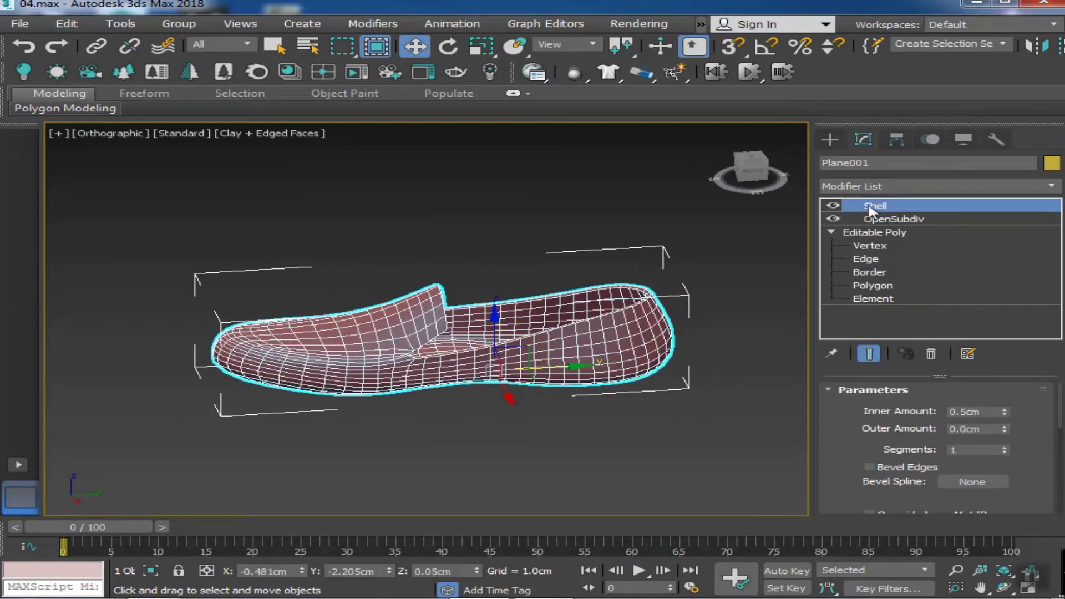
Move Shell below OpenSubdiv and add an Edit Poly modifier above the Shell
{"action": "left_click_drag", "start_coordinate": [870, 208], "coordinate": [911, 226]}
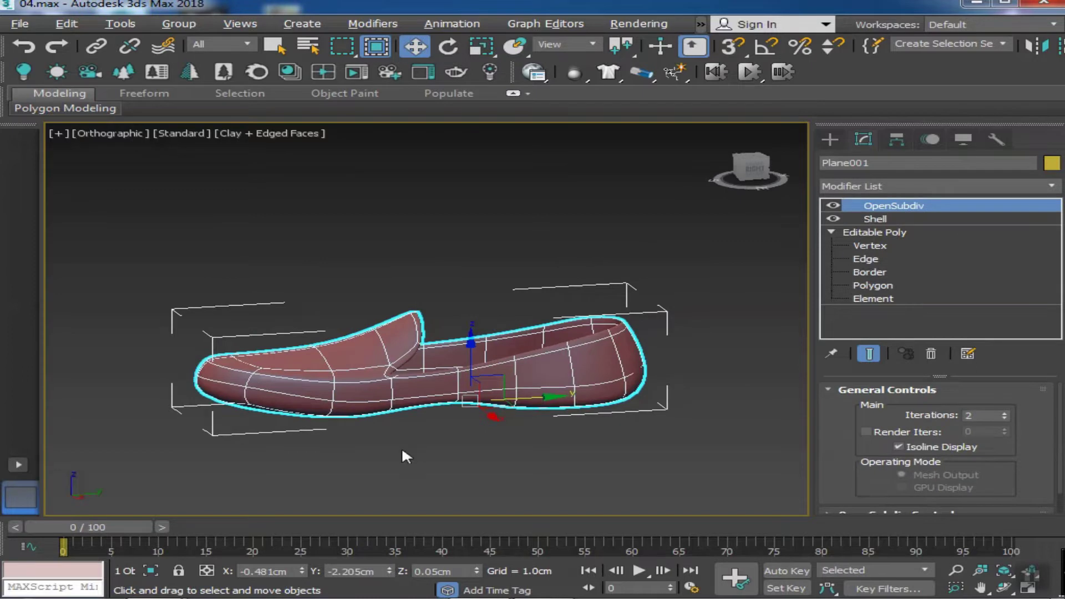
{"action": "scroll", "coordinate": [394, 410], "scroll_direction": "up", "scroll_amount": 3}
{"action": "middle_click_drag", "start_coordinate": [385, 373], "coordinate": [532, 368], "text": "alt"}
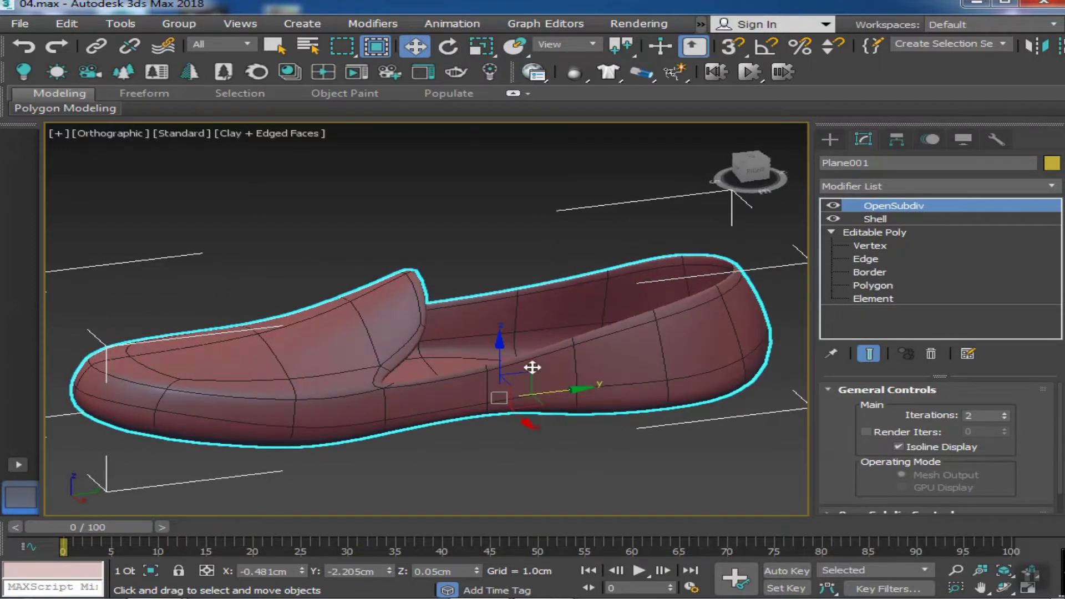
{"action": "left_click", "coordinate": [874, 233]}
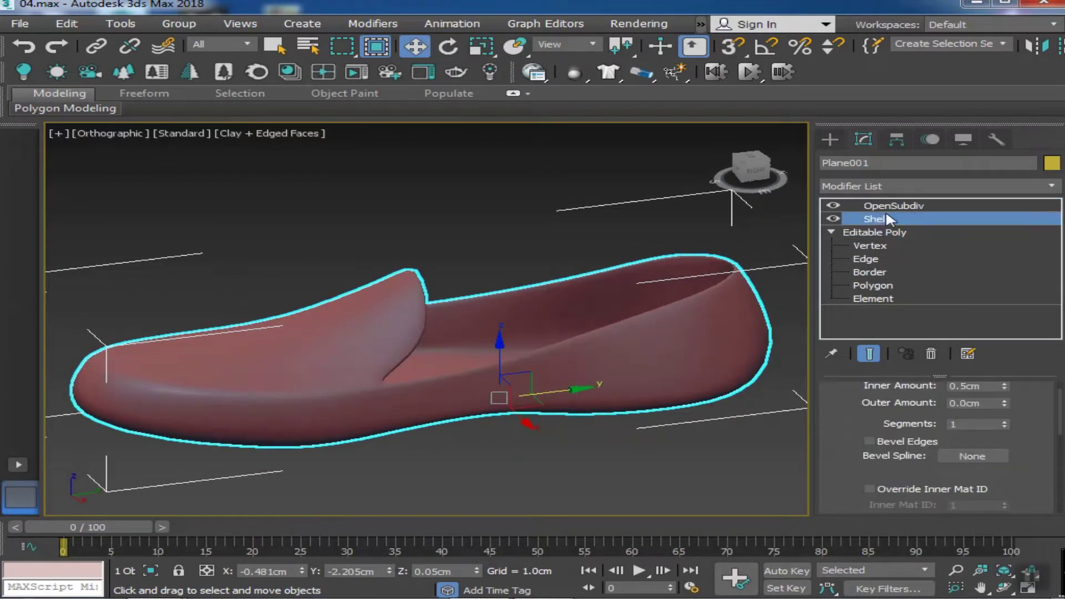
{"action": "left_click", "coordinate": [893, 186]}
{"action": "scroll", "coordinate": [899, 333], "scroll_direction": "down", "scroll_amount": 5}
{"action": "left_click", "coordinate": [866, 242]}
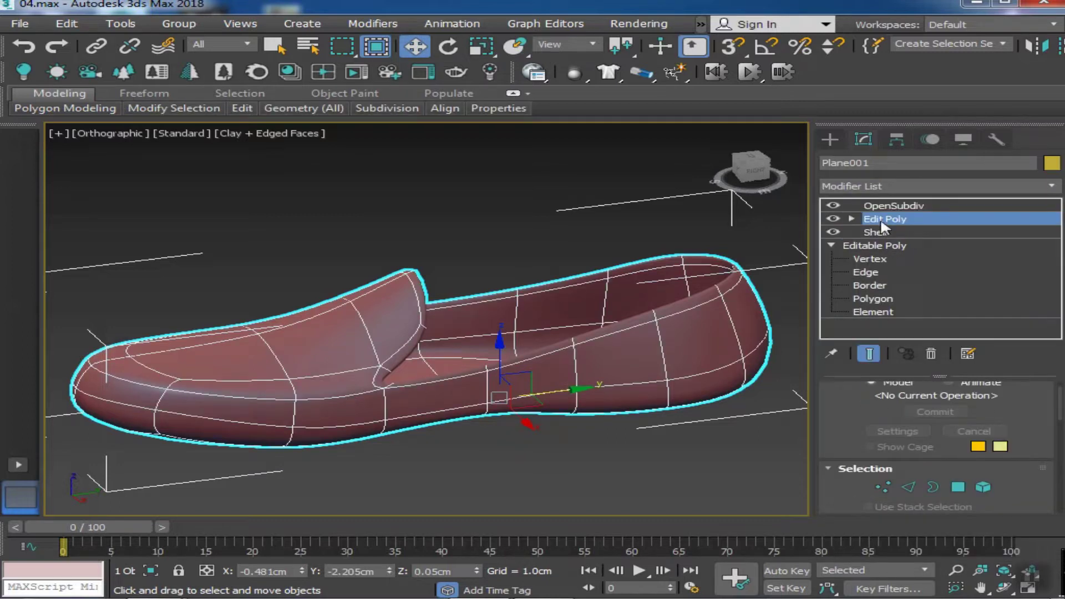
In Edit Poly, extrude six polygons at the shoe's end into a 0.694cm lip
{"action": "left_click", "coordinate": [882, 222]}
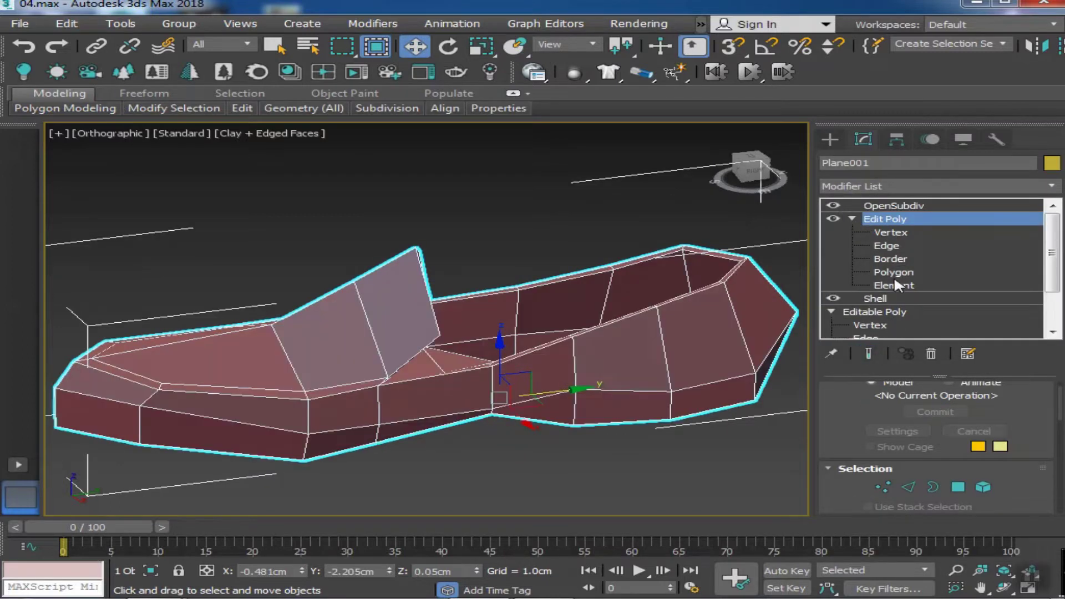
{"action": "left_click", "coordinate": [894, 272]}
{"action": "middle_click_drag", "start_coordinate": [422, 344], "coordinate": [395, 418], "text": "alt"}
{"action": "left_click", "coordinate": [249, 419]}
{"action": "mouse_move", "coordinate": [102, 361]}
{"action": "middle_mouse_down", "text": "alt"}
{"action": "mouse_move", "coordinate": [487, 376]}
{"action": "mouse_move", "coordinate": [368, 395]}
{"action": "middle_mouse_up", "text": "alt"}
{"action": "scroll", "coordinate": [368, 394], "scroll_direction": "up", "scroll_amount": 3}
{"action": "scroll", "coordinate": [859, 413], "scroll_direction": "up", "scroll_amount": 1}
{"action": "scroll", "coordinate": [860, 411], "scroll_direction": "down", "scroll_amount": 3}
{"action": "scroll", "coordinate": [934, 483], "scroll_direction": "down", "scroll_amount": 3}
{"action": "scroll", "coordinate": [394, 407], "scroll_direction": "up", "scroll_amount": 2}
{"action": "left_click_drag", "start_coordinate": [442, 351], "coordinate": [441, 336]}
{"action": "left_click", "coordinate": [438, 374]}
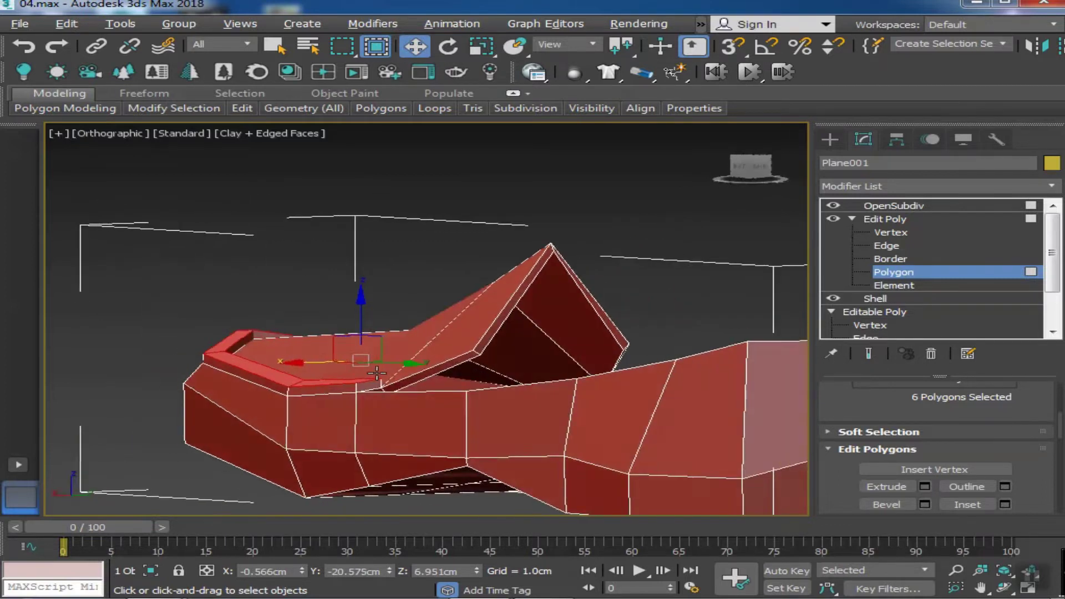
Ring-select the lip edges and connect them with one loop at slide -69
{"action": "scroll", "coordinate": [318, 329], "scroll_direction": "up", "scroll_amount": 5}
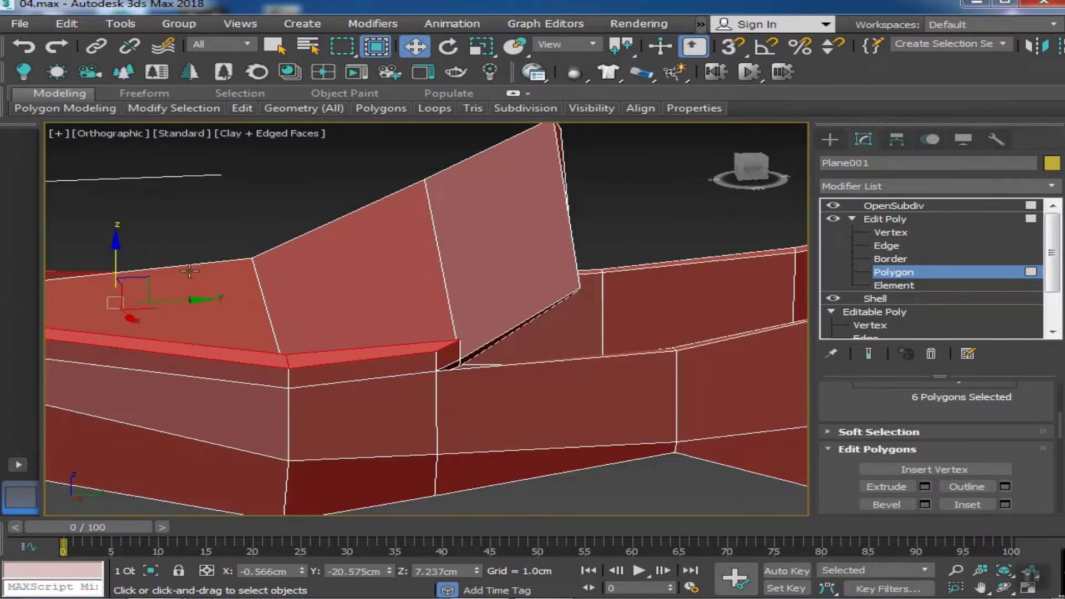
{"action": "left_click", "coordinate": [886, 245]}
{"action": "scroll", "coordinate": [538, 336], "scroll_direction": "up", "scroll_amount": 3}
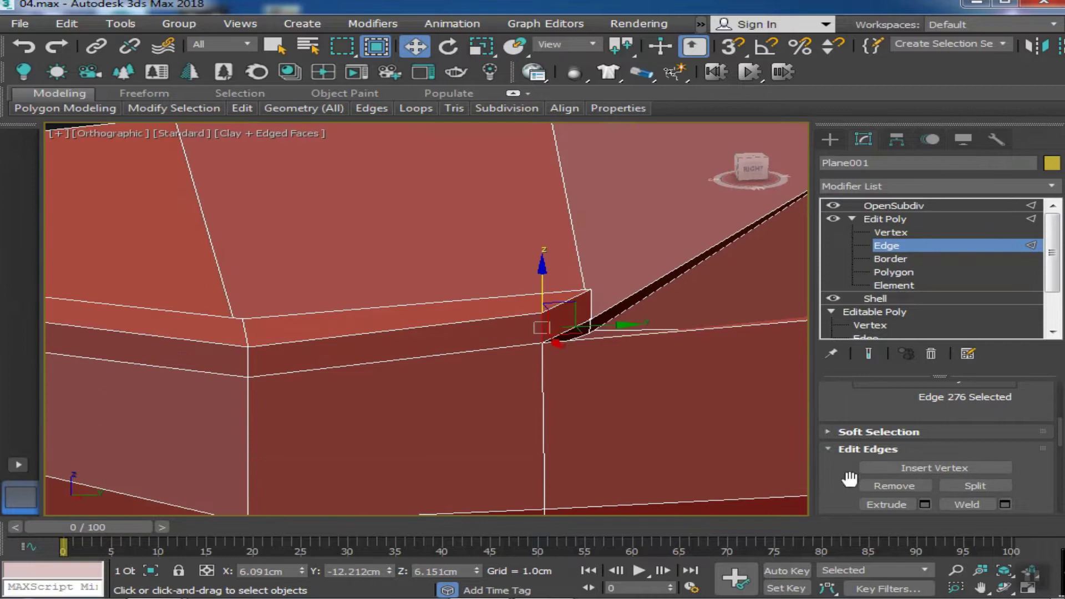
{"action": "scroll", "coordinate": [850, 478], "scroll_direction": "up", "scroll_amount": 3}
{"action": "left_click", "coordinate": [890, 471]}
{"action": "scroll", "coordinate": [833, 442], "scroll_direction": "down", "scroll_amount": 3}
{"action": "left_click", "coordinate": [1005, 447]}
{"action": "middle_click_drag", "start_coordinate": [513, 377], "coordinate": [385, 377]}
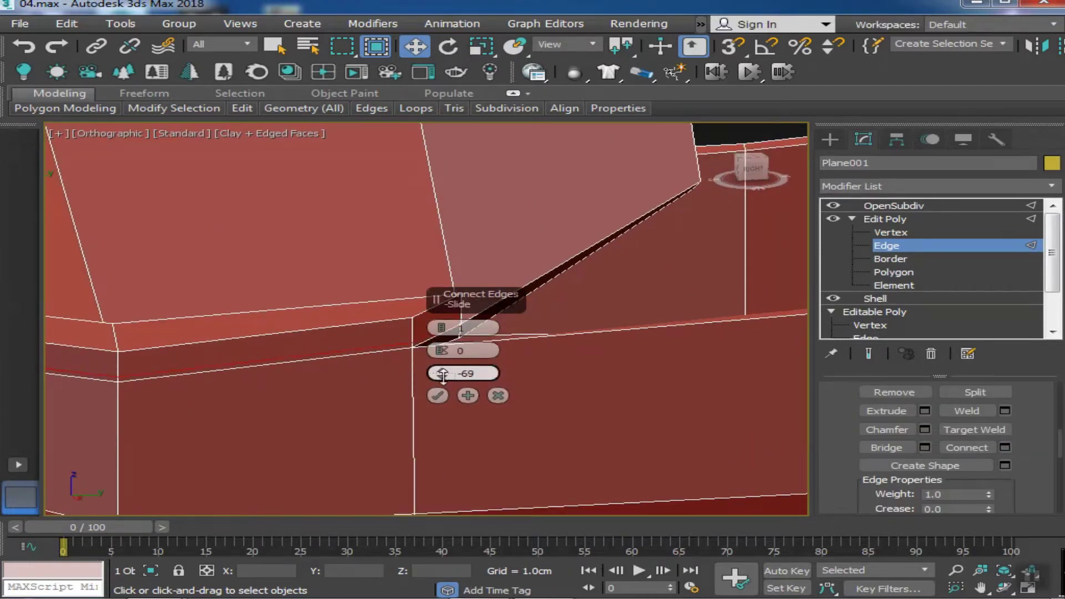
{"action": "left_click", "coordinate": [438, 395]}
Exit edge editing and reselect the shoe from a side view
{"action": "scroll", "coordinate": [385, 416], "scroll_direction": "down", "scroll_amount": 5}
{"action": "scroll", "coordinate": [385, 416], "scroll_direction": "down", "scroll_amount": 3}
{"action": "left_click", "coordinate": [886, 218]}
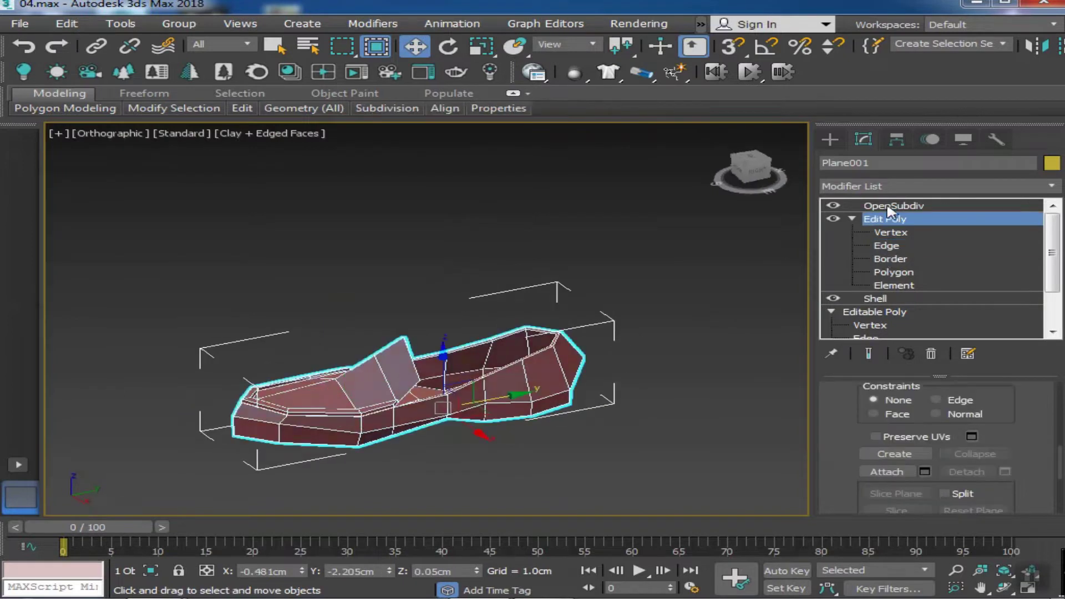
{"action": "left_click", "coordinate": [410, 447]}
{"action": "scroll", "coordinate": [409, 443], "scroll_direction": "up", "scroll_amount": 5}
{"action": "scroll", "coordinate": [311, 293], "scroll_direction": "down", "scroll_amount": 5}
{"action": "middle_click_drag", "start_coordinate": [311, 293], "coordinate": [543, 373], "text": "alt"}
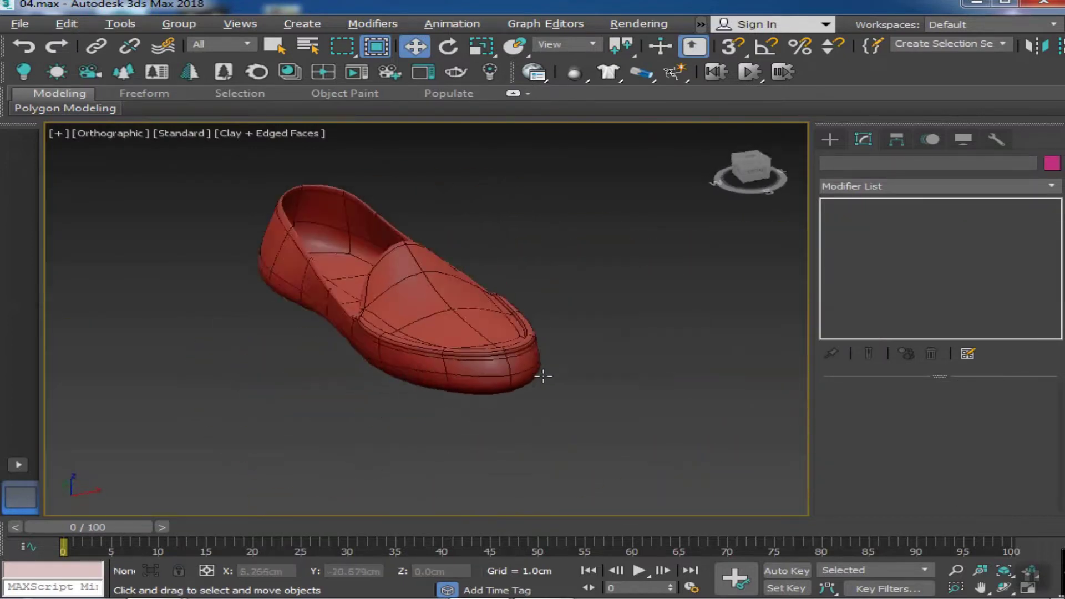
{"action": "left_click", "coordinate": [543, 373]}
Move the vertex at the flap's tip to reshape the instep flap
{"action": "left_click", "coordinate": [888, 233]}
{"action": "scroll", "coordinate": [504, 297], "scroll_direction": "up", "scroll_amount": 2}
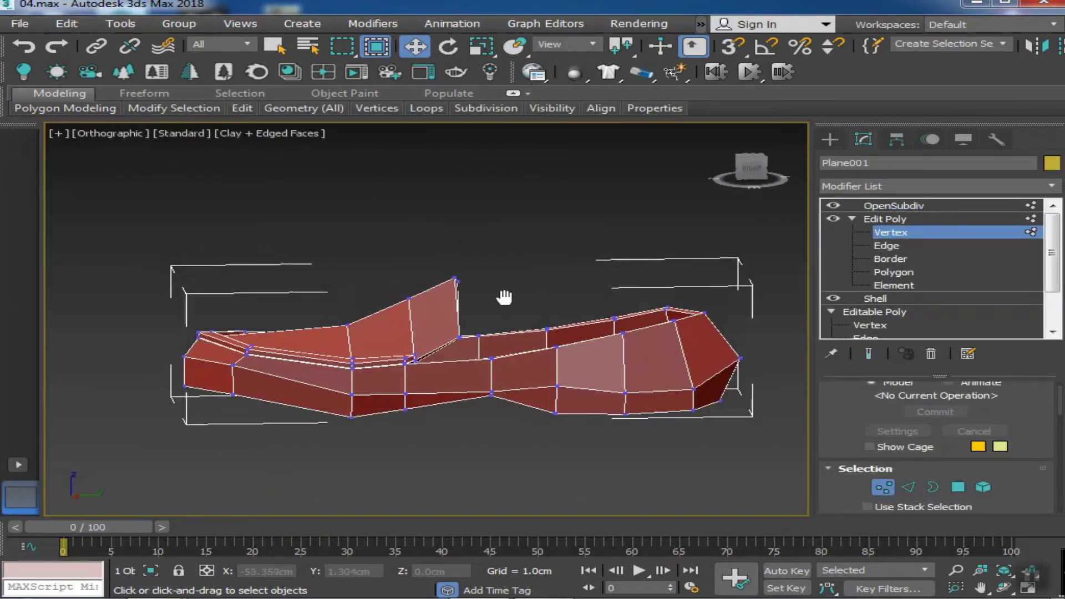
{"action": "scroll", "coordinate": [423, 290], "scroll_direction": "up", "scroll_amount": 2}
{"action": "key", "text": "ctrl+e"}
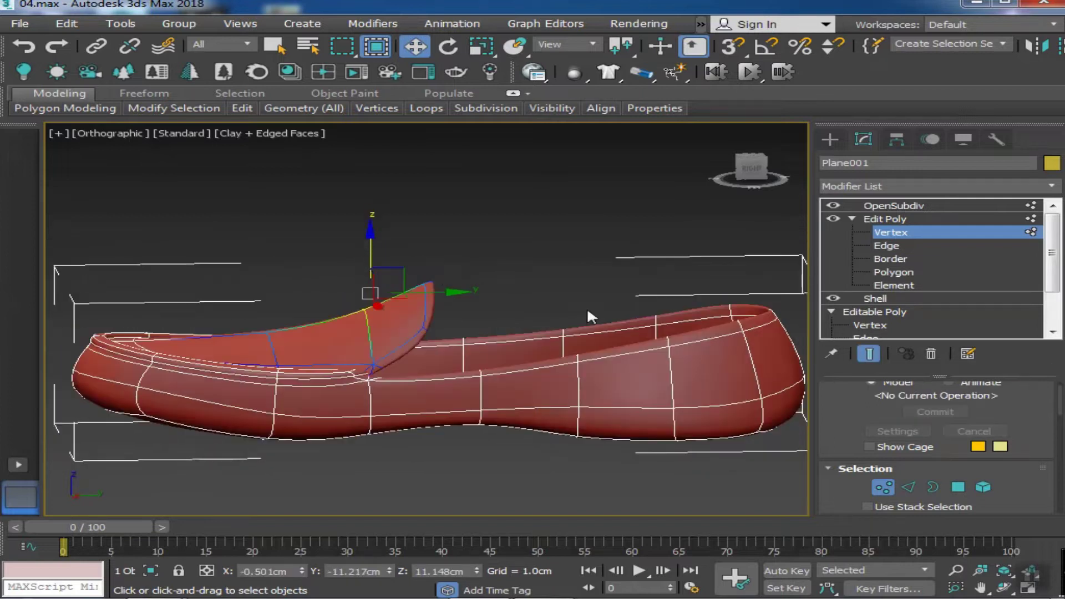
{"action": "mouse_move", "coordinate": [255, 339]}
{"action": "middle_mouse_down", "text": "alt"}
{"action": "mouse_move", "coordinate": [370, 417]}
{"action": "mouse_move", "coordinate": [394, 397]}
{"action": "mouse_move", "coordinate": [118, 399]}
{"action": "mouse_move", "coordinate": [415, 368]}
{"action": "middle_mouse_up", "text": "alt"}
{"action": "key", "text": "ctrl+e"}
{"action": "scroll", "coordinate": [376, 401], "scroll_direction": "up", "scroll_amount": 3}
{"action": "left_click", "coordinate": [413, 409]}
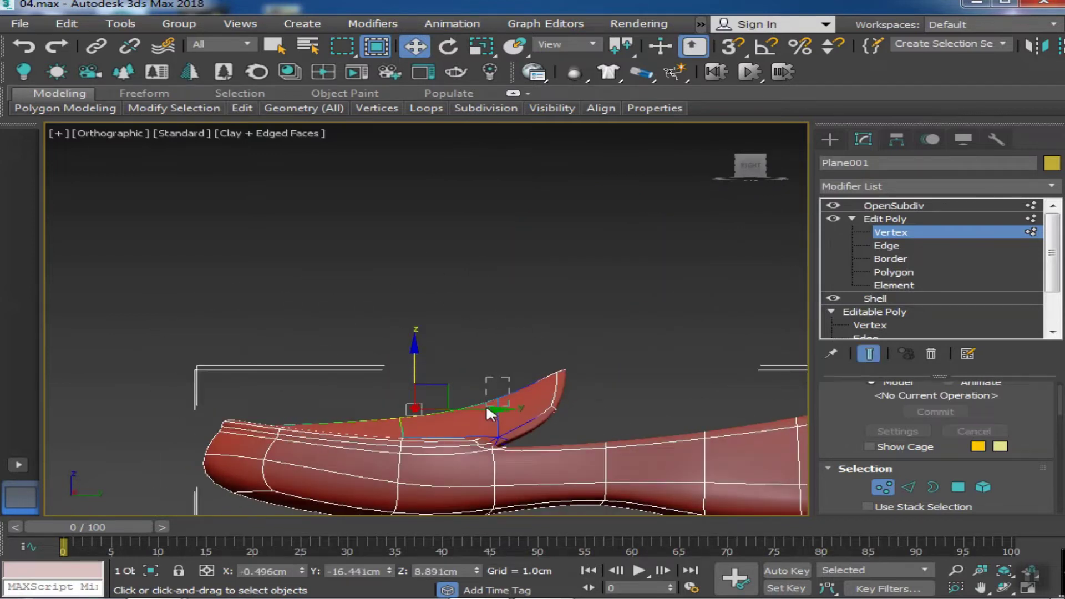
{"action": "left_click_drag", "start_coordinate": [567, 311], "coordinate": [568, 308]}
{"action": "mouse_move", "coordinate": [604, 316]}
{"action": "middle_mouse_down", "text": "alt"}
{"action": "mouse_move", "coordinate": [585, 385]}
{"action": "mouse_move", "coordinate": [372, 423]}
{"action": "mouse_move", "coordinate": [647, 375]}
{"action": "middle_mouse_up", "text": "alt"}
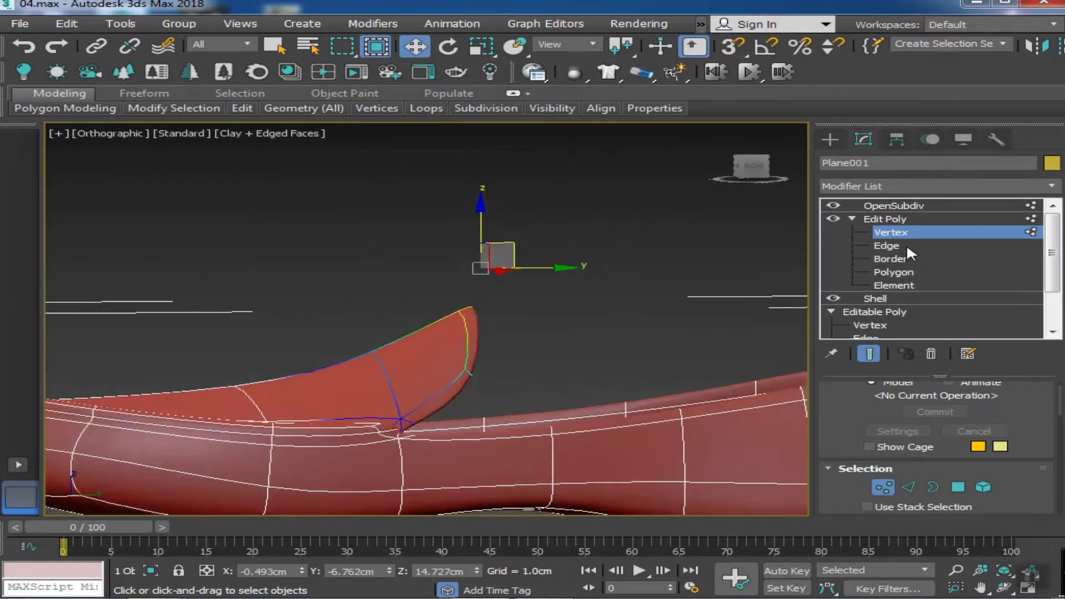
{"action": "left_click", "coordinate": [885, 219]}
{"action": "scroll", "coordinate": [555, 366], "scroll_direction": "down", "scroll_amount": 5}
Clone the shoe as a copy named Plane002
{"action": "middle_click_drag", "start_coordinate": [563, 382], "coordinate": [447, 412]}
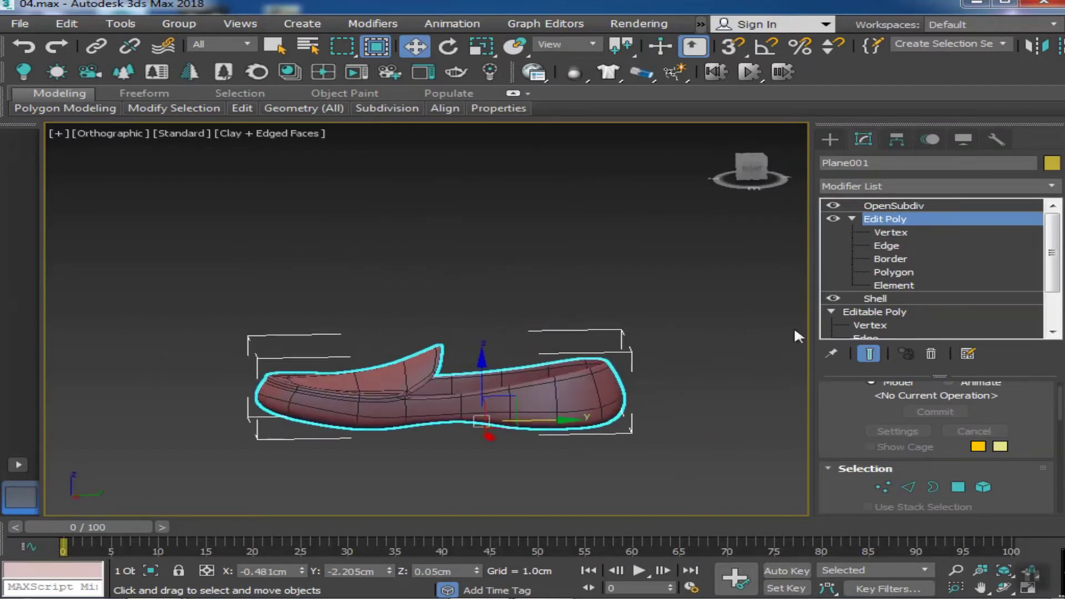
{"action": "left_click", "coordinate": [882, 206]}
{"action": "left_click", "coordinate": [703, 379]}
{"action": "mouse_move", "coordinate": [631, 460]}
{"action": "middle_mouse_down", "text": "alt"}
{"action": "mouse_move", "coordinate": [494, 362]}
{"action": "mouse_move", "coordinate": [571, 373]}
{"action": "mouse_move", "coordinate": [470, 410]}
{"action": "middle_mouse_up", "text": "alt"}
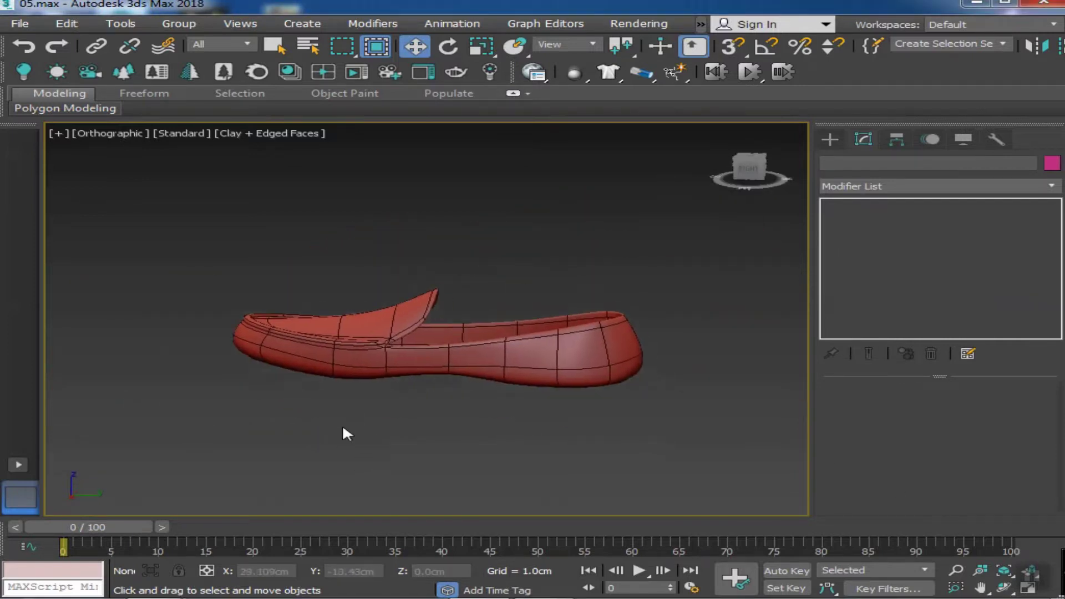
{"action": "key", "text": "ctrl+v"}
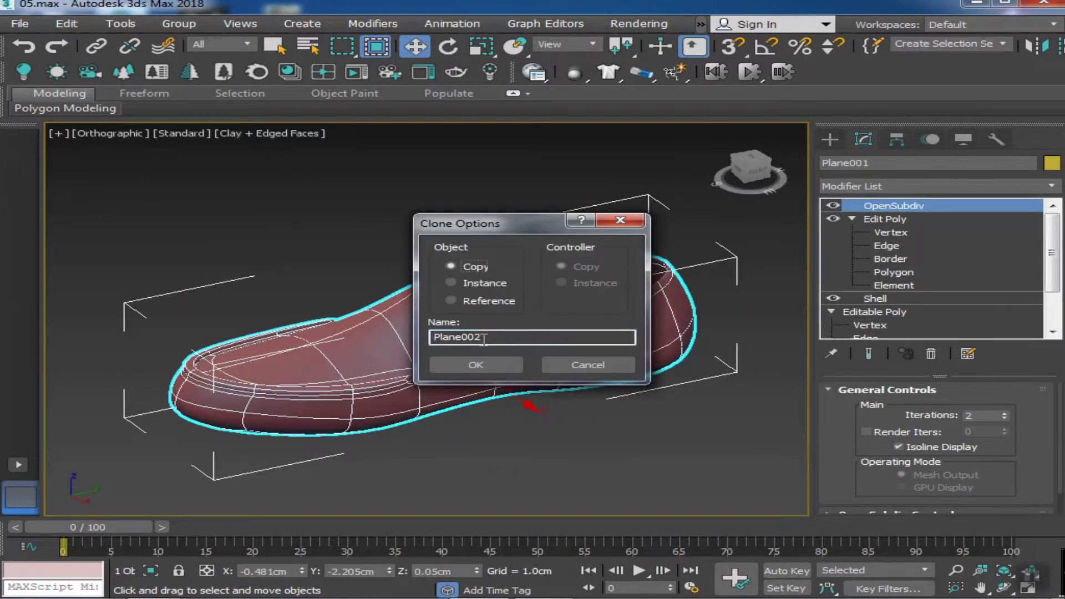
{"action": "left_click", "coordinate": [475, 363]}
Position the copy, enable Render Iters and turn off Isoline Display in OpenSubdiv
{"action": "middle_click_drag", "start_coordinate": [476, 364], "coordinate": [512, 442], "text": "alt"}
{"action": "mouse_move", "coordinate": [489, 356]}
{"action": "left_mouse_down"}
{"action": "mouse_move", "coordinate": [507, 305]}
{"action": "mouse_move", "coordinate": [495, 423]}
{"action": "left_mouse_up"}
{"action": "left_click_drag", "start_coordinate": [509, 329], "coordinate": [505, 331]}
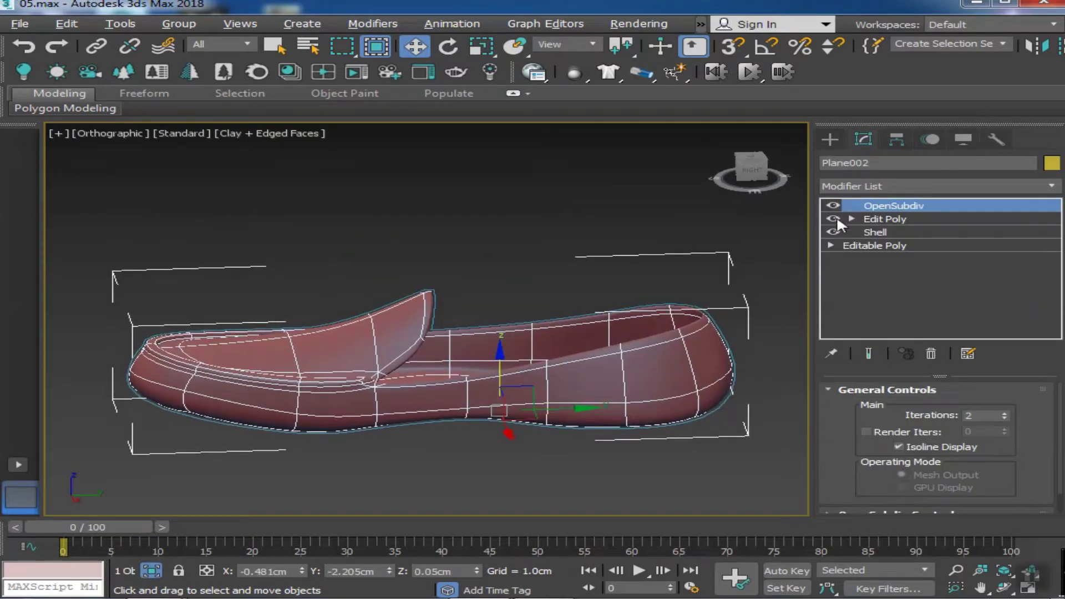
{"action": "left_click", "coordinate": [867, 431]}
{"action": "left_click", "coordinate": [899, 446]}
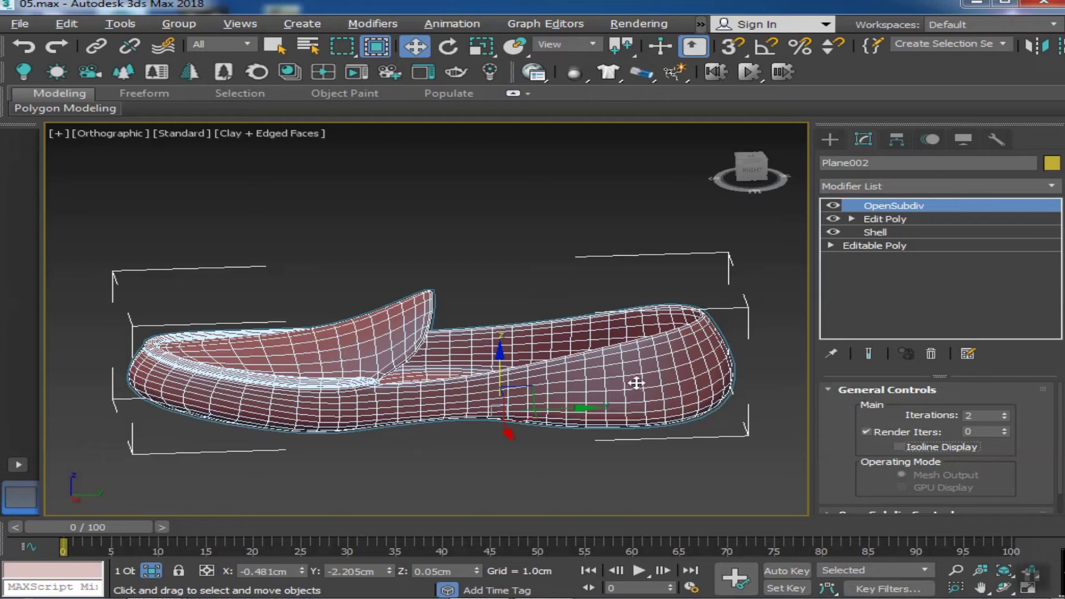
Add an Edit Poly modifier on top of the copy's OpenSubdiv
{"action": "left_click", "coordinate": [910, 190]}
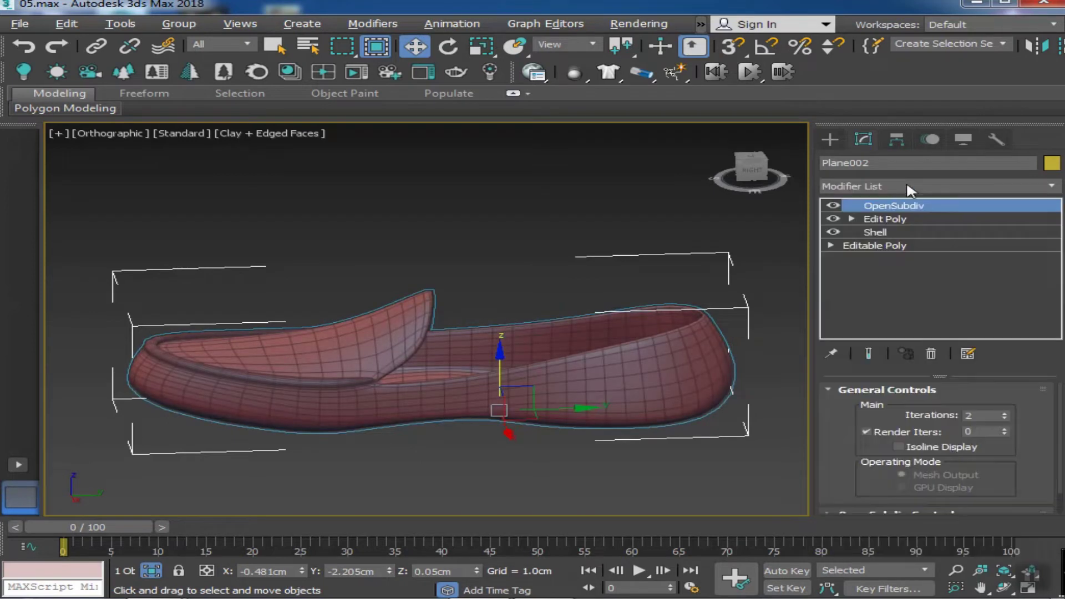
{"action": "left_click", "coordinate": [887, 206]}
{"action": "left_click", "coordinate": [908, 188]}
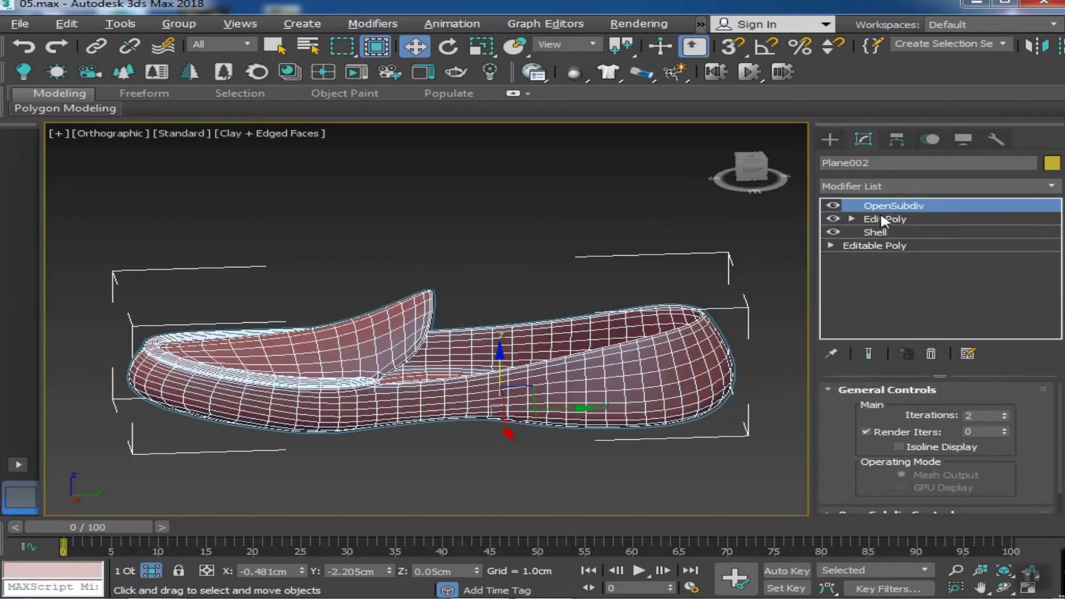
{"action": "left_click", "coordinate": [900, 187]}
{"action": "key", "text": "e"}
{"action": "key", "text": "Down"}
{"action": "key", "text": "Down"}
{"action": "key", "text": "Down"}
{"action": "key", "text": "Return"}
{"action": "middle_click_drag", "start_coordinate": [596, 457], "coordinate": [595, 469]}
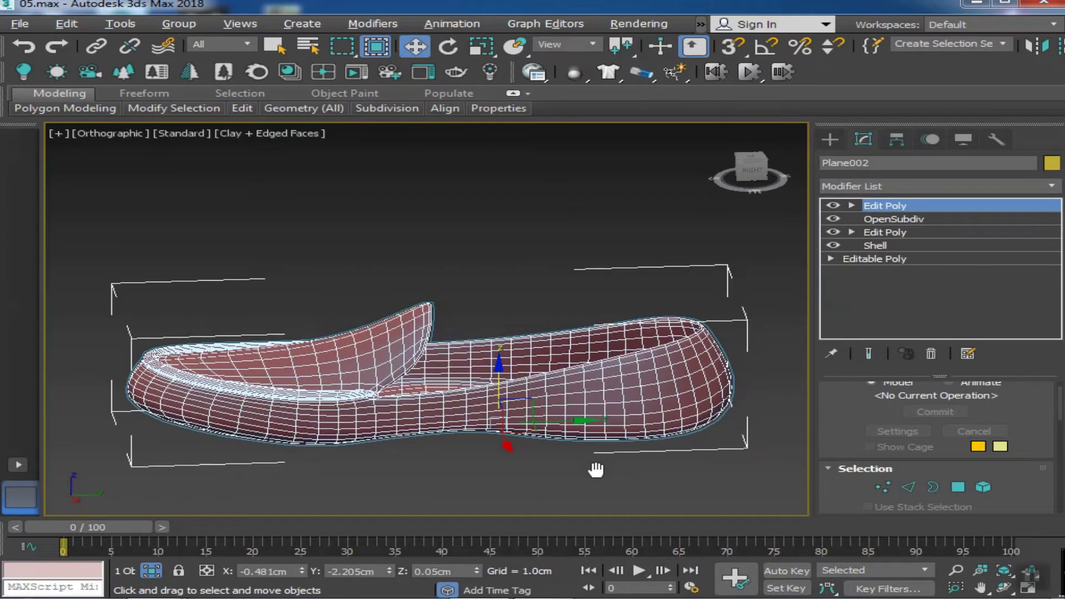
{"action": "scroll", "coordinate": [545, 377], "scroll_direction": "up", "scroll_amount": 3}
{"action": "scroll", "coordinate": [545, 377], "scroll_direction": "down", "scroll_amount": 3}
In Right view at Polygon level, box-select and delete the shoe's lower polygons
{"action": "left_click", "coordinate": [752, 166]}
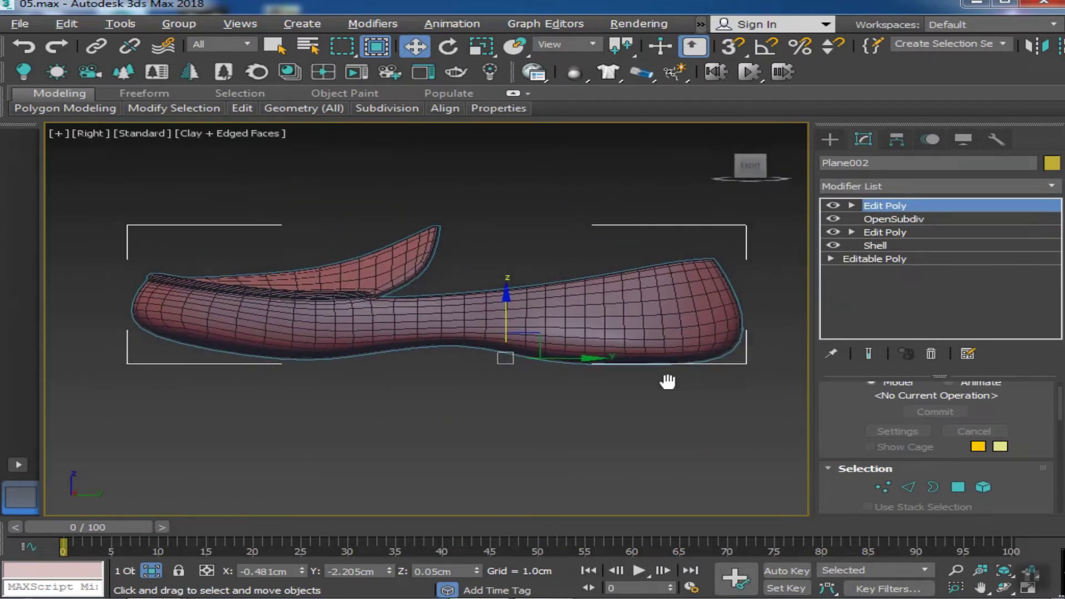
{"action": "left_click", "coordinate": [852, 205]}
{"action": "left_click", "coordinate": [893, 259]}
{"action": "left_click_drag", "start_coordinate": [794, 410], "coordinate": [517, 387]}
{"action": "left_click_drag", "start_coordinate": [83, 330], "coordinate": [72, 326]}
{"action": "key", "text": "Delete"}
{"action": "mouse_move", "coordinate": [398, 333]}
{"action": "middle_mouse_down"}
{"action": "mouse_move", "coordinate": [349, 404]}
{"action": "mouse_move", "coordinate": [406, 347]}
{"action": "middle_mouse_up"}
{"action": "mouse_move", "coordinate": [381, 357]}
{"action": "left_mouse_down"}
{"action": "mouse_move", "coordinate": [175, 189]}
{"action": "mouse_move", "coordinate": [111, 156]}
{"action": "left_mouse_up"}
{"action": "mouse_move", "coordinate": [422, 310]}
{"action": "middle_mouse_down", "text": "alt"}
{"action": "mouse_move", "coordinate": [574, 349]}
{"action": "mouse_move", "coordinate": [318, 317]}
{"action": "mouse_move", "coordinate": [451, 351]}
{"action": "mouse_move", "coordinate": [383, 333]}
{"action": "mouse_move", "coordinate": [786, 290]}
{"action": "middle_mouse_up", "text": "alt"}
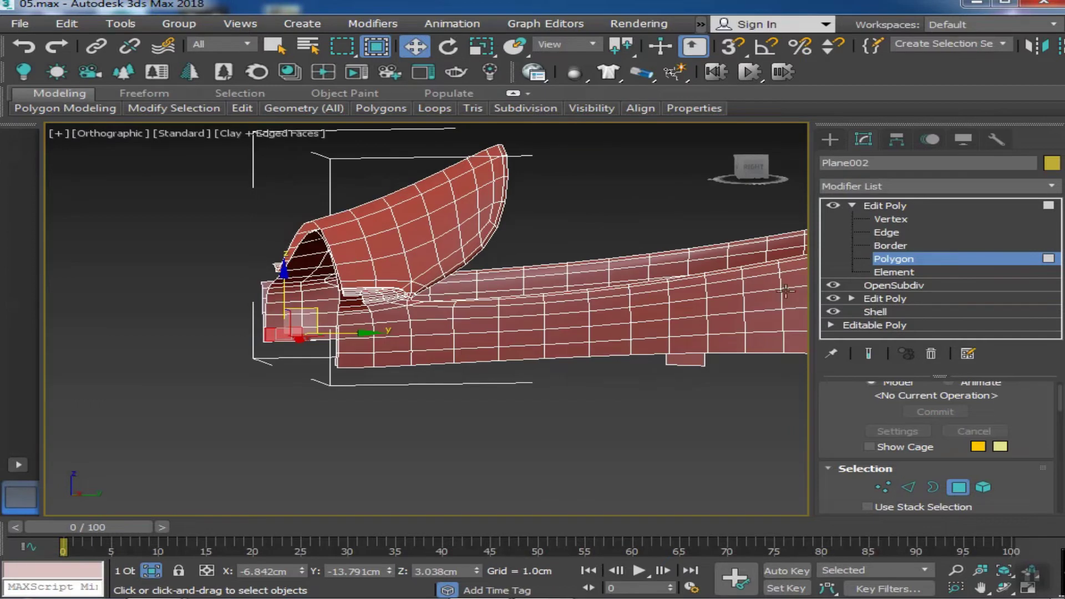
View the mesh from the front and select a strip piece at Element level
{"action": "left_click", "coordinate": [888, 233]}
{"action": "middle_click_drag", "start_coordinate": [345, 355], "coordinate": [295, 351], "text": "alt"}
{"action": "scroll", "coordinate": [876, 416], "scroll_direction": "up", "scroll_amount": 1}
{"action": "scroll", "coordinate": [884, 495], "scroll_direction": "down", "scroll_amount": 3}
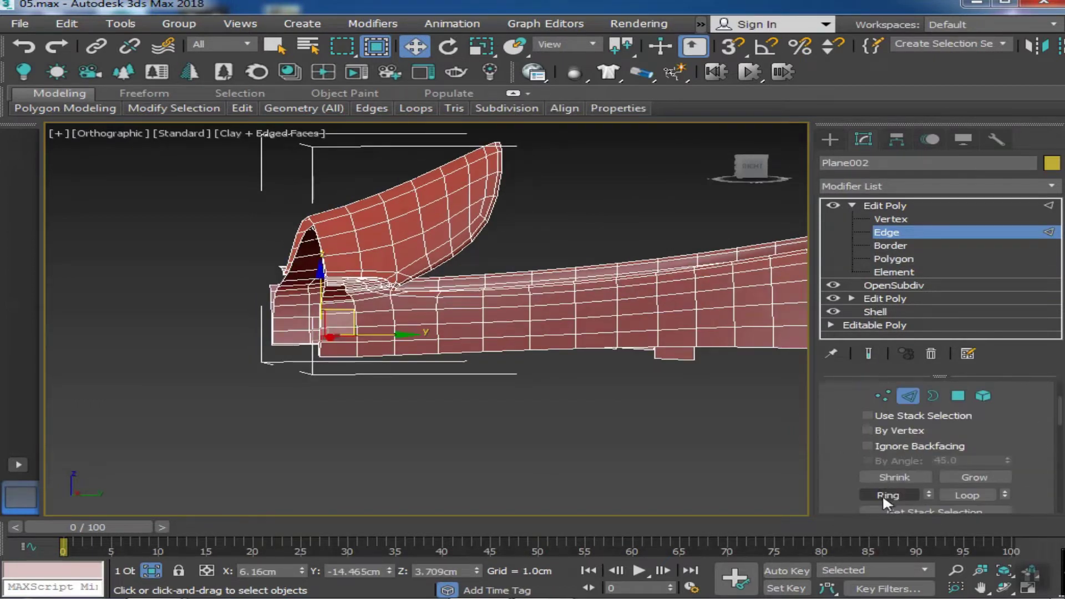
{"action": "middle_click_drag", "start_coordinate": [625, 429], "coordinate": [461, 427]}
{"action": "middle_click_drag", "start_coordinate": [177, 348], "coordinate": [224, 372], "text": "alt"}
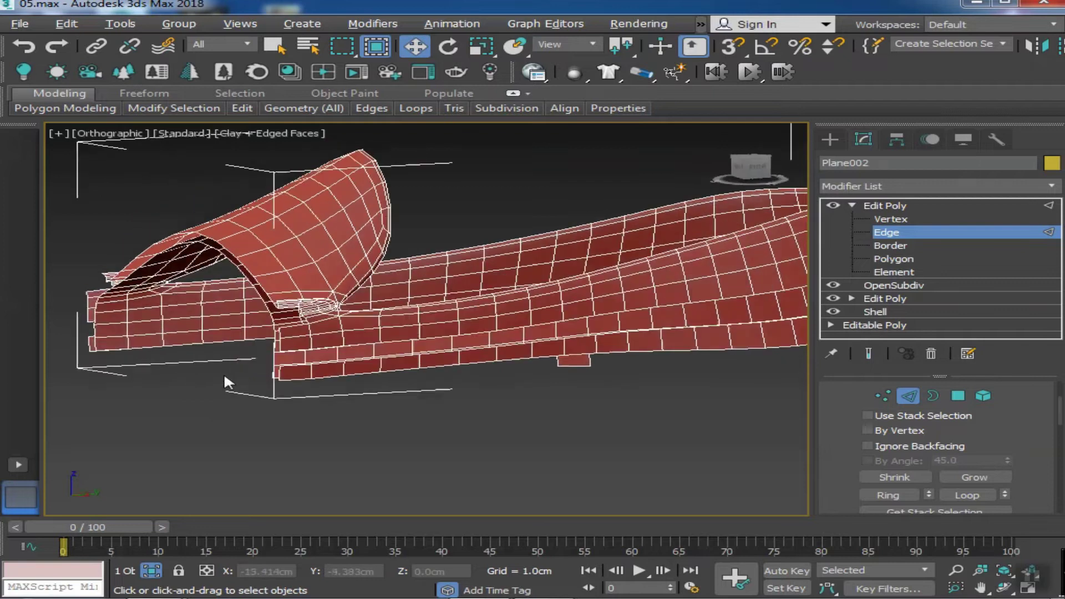
{"action": "scroll", "coordinate": [562, 339], "scroll_direction": "up", "scroll_amount": 5}
{"action": "scroll", "coordinate": [533, 414], "scroll_direction": "down", "scroll_amount": 4}
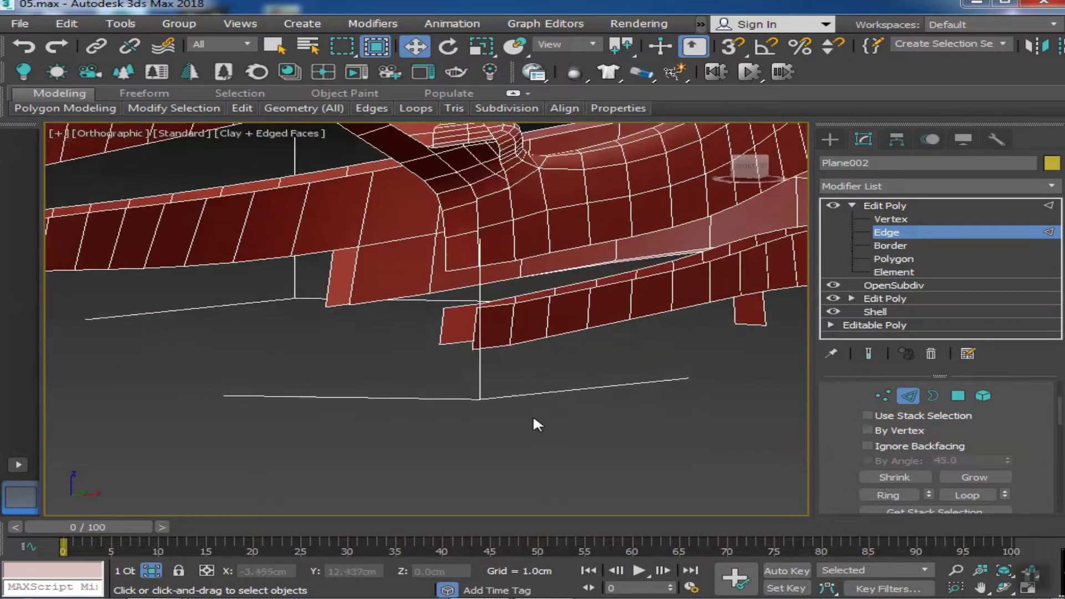
{"action": "scroll", "coordinate": [533, 415], "scroll_direction": "down", "scroll_amount": 4}
{"action": "left_click", "coordinate": [983, 396]}
{"action": "left_click", "coordinate": [676, 372]}
Select and delete the edges around the toe junction
{"action": "mouse_move", "coordinate": [666, 372]}
{"action": "middle_mouse_down", "text": "alt"}
{"action": "mouse_move", "coordinate": [465, 411]}
{"action": "mouse_move", "coordinate": [410, 441]}
{"action": "middle_mouse_up", "text": "alt"}
{"action": "scroll", "coordinate": [304, 344], "scroll_direction": "up", "scroll_amount": 4}
{"action": "mouse_move", "coordinate": [304, 344]}
{"action": "middle_mouse_down", "text": "alt"}
{"action": "mouse_move", "coordinate": [388, 322]}
{"action": "mouse_move", "coordinate": [555, 311]}
{"action": "middle_mouse_up", "text": "alt"}
{"action": "left_click", "coordinate": [885, 238]}
{"action": "scroll", "coordinate": [511, 305], "scroll_direction": "up", "scroll_amount": 2}
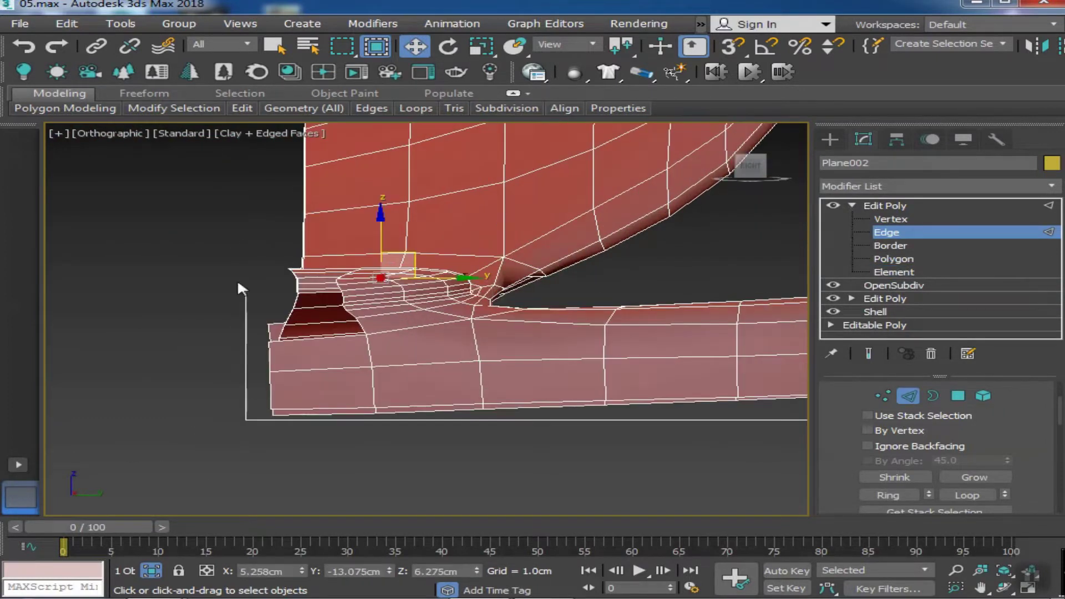
{"action": "left_click_drag", "start_coordinate": [611, 245], "coordinate": [611, 245]}
{"action": "key", "text": "Delete"}
{"action": "scroll", "coordinate": [458, 285], "scroll_direction": "down", "scroll_amount": 3}
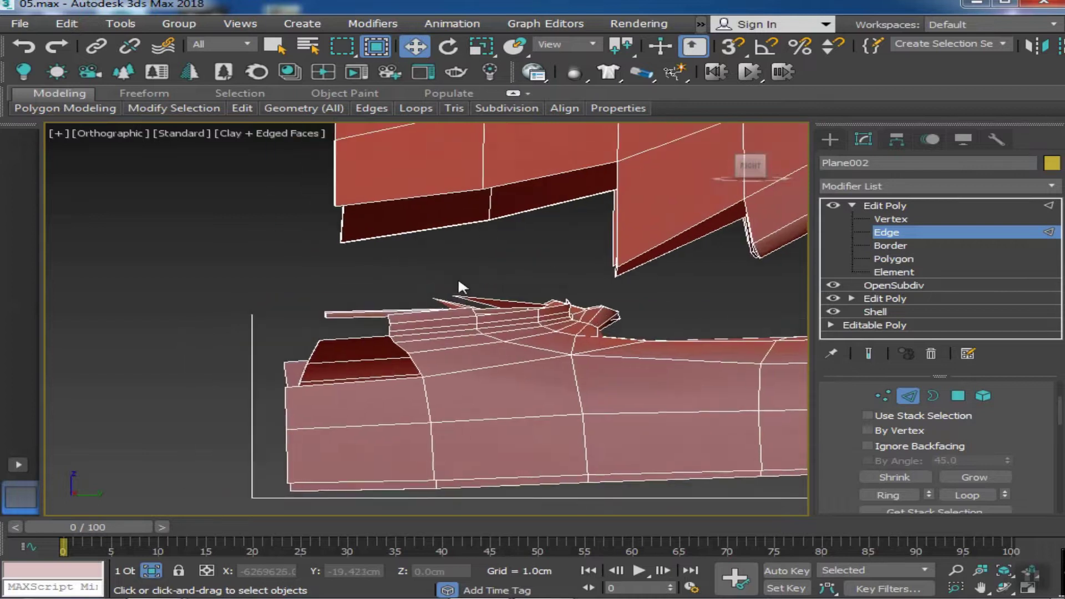
Select and delete the arched upper element of the mesh
{"action": "key", "text": "5"}
{"action": "left_click", "coordinate": [563, 216]}
{"action": "key", "text": "Delete"}
{"action": "middle_click_drag", "start_coordinate": [563, 216], "coordinate": [447, 328], "text": "alt"}
{"action": "scroll", "coordinate": [447, 327], "scroll_direction": "up", "scroll_amount": 2}
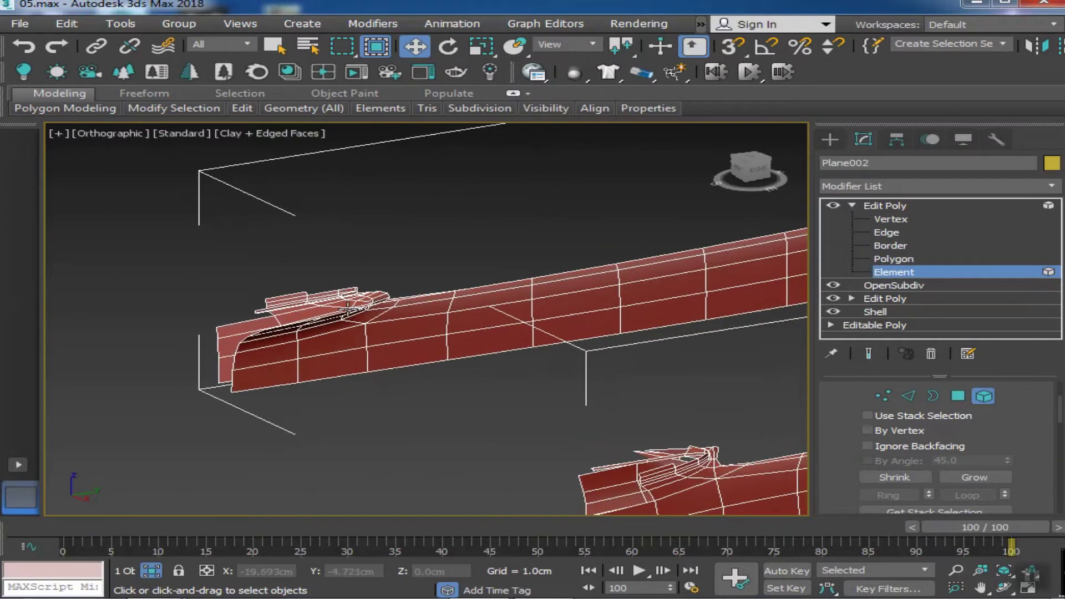
{"action": "scroll", "coordinate": [447, 328], "scroll_direction": "up", "scroll_amount": 2}
{"action": "scroll", "coordinate": [447, 328], "scroll_direction": "up", "scroll_amount": 2}
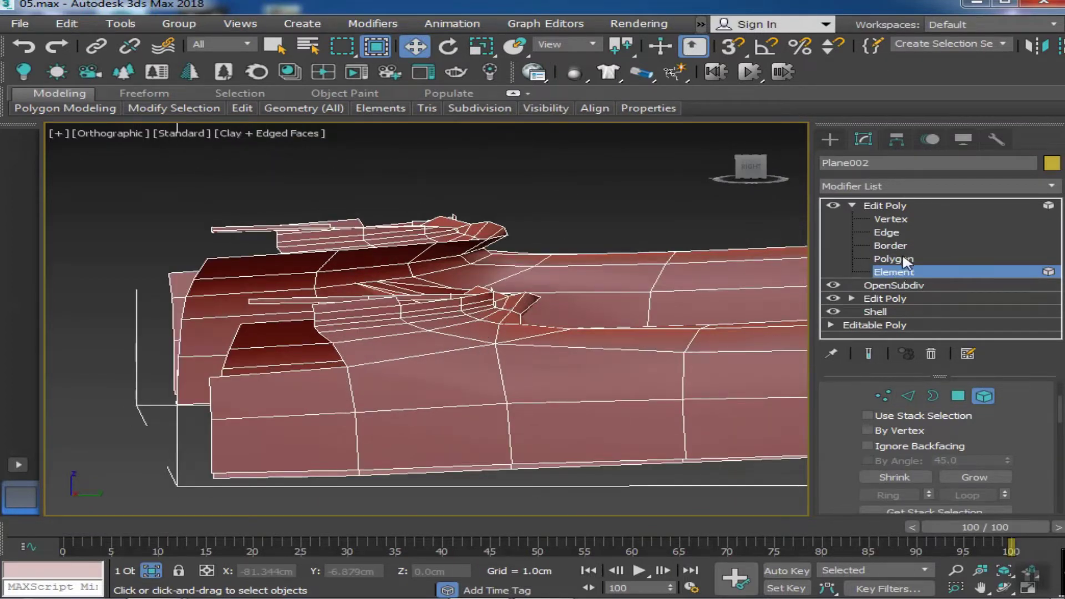
Select and delete the top polygons at the toe end
{"action": "left_click", "coordinate": [906, 259]}
{"action": "middle_click_drag", "start_coordinate": [517, 198], "coordinate": [606, 207], "text": "alt"}
{"action": "left_click_drag", "start_coordinate": [518, 202], "coordinate": [178, 264]}
{"action": "key", "text": "Delete"}
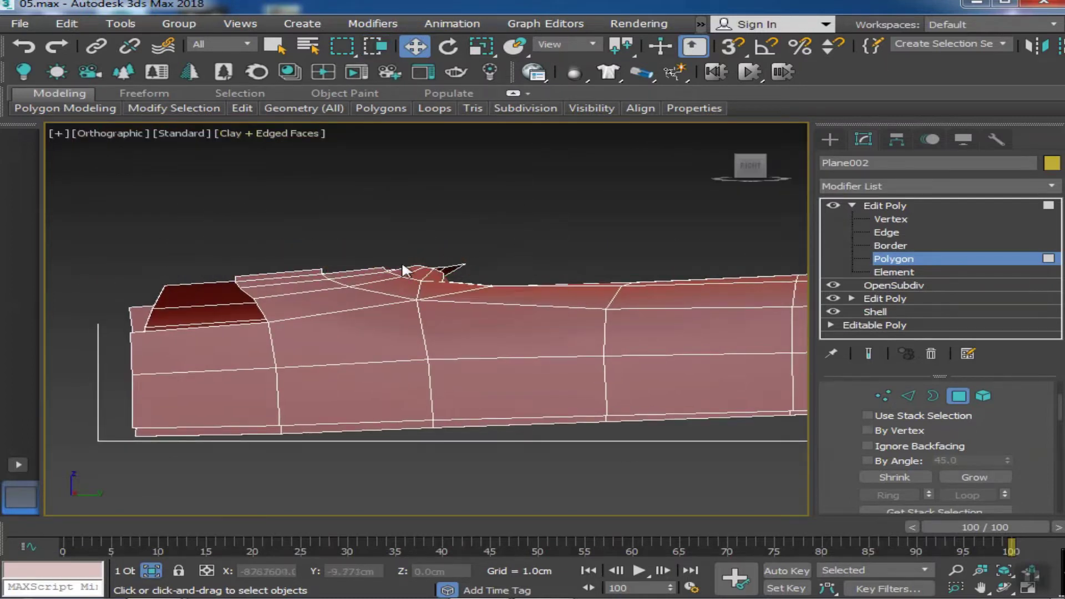
Orbit to review both remaining strip pieces and inspect a top face
{"action": "middle_click_drag", "start_coordinate": [402, 265], "coordinate": [464, 385], "text": "alt"}
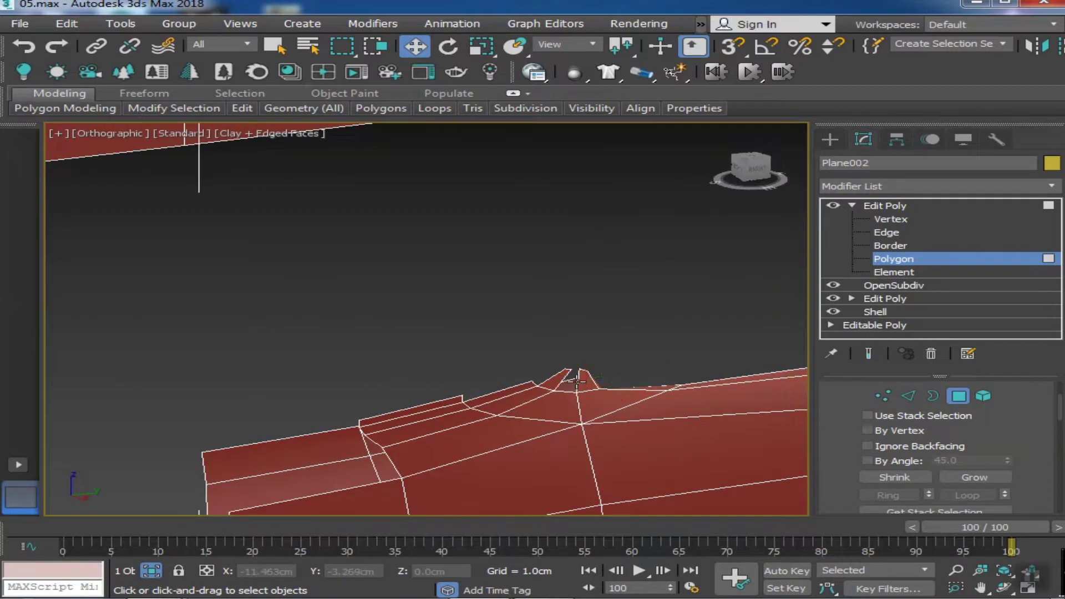
{"action": "left_click_drag", "start_coordinate": [555, 335], "coordinate": [370, 377]}
{"action": "mouse_move", "coordinate": [432, 374]}
{"action": "middle_mouse_down", "text": "alt"}
{"action": "mouse_move", "coordinate": [416, 397]}
{"action": "mouse_move", "coordinate": [262, 328]}
{"action": "mouse_move", "coordinate": [377, 285]}
{"action": "mouse_move", "coordinate": [366, 347]}
{"action": "mouse_move", "coordinate": [339, 319]}
{"action": "middle_mouse_up", "text": "alt"}
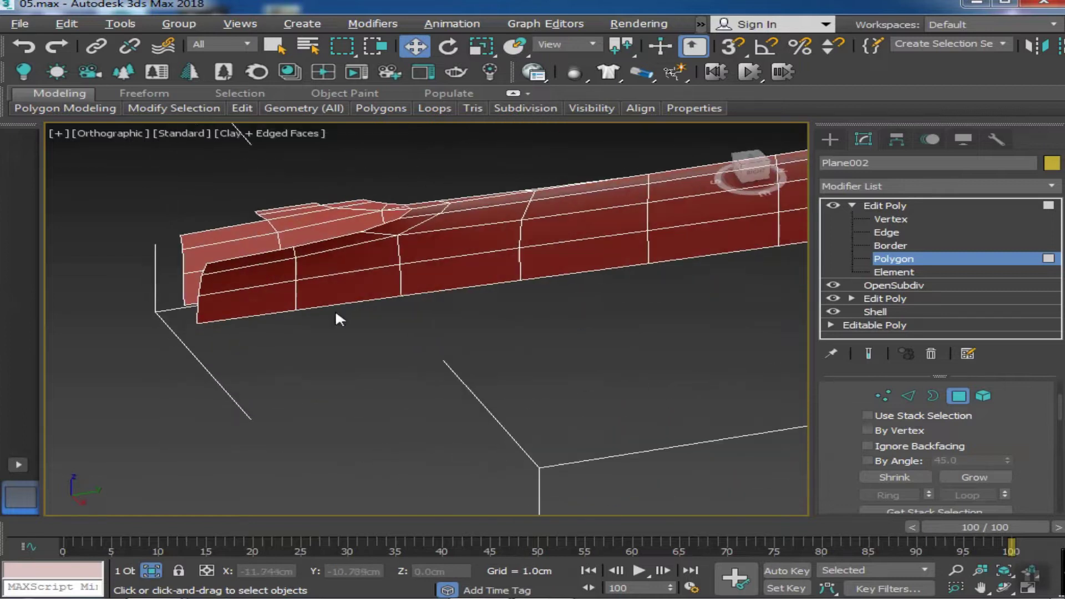
{"action": "scroll", "coordinate": [314, 214], "scroll_direction": "up", "scroll_amount": 2}
{"action": "left_click", "coordinate": [286, 203]}
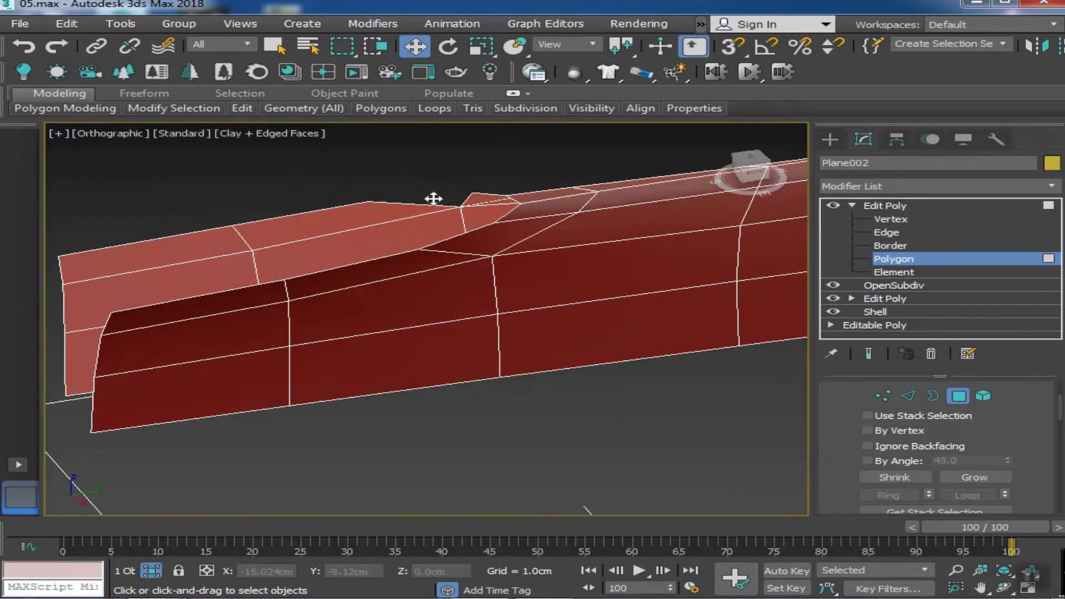
{"action": "scroll", "coordinate": [434, 199], "scroll_direction": "down", "scroll_amount": 3}
{"action": "scroll", "coordinate": [465, 230], "scroll_direction": "down", "scroll_amount": 3}
{"action": "scroll", "coordinate": [539, 298], "scroll_direction": "down", "scroll_amount": 2}
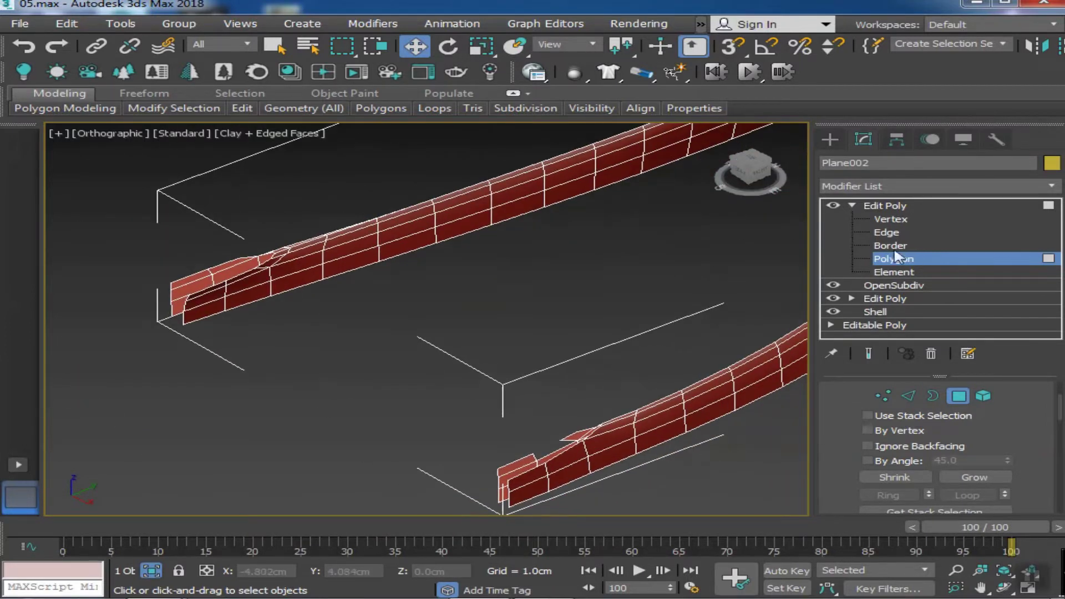
Orbit around the U-shaped strip at Edge, Element and Polygon levels
{"action": "left_click", "coordinate": [888, 233]}
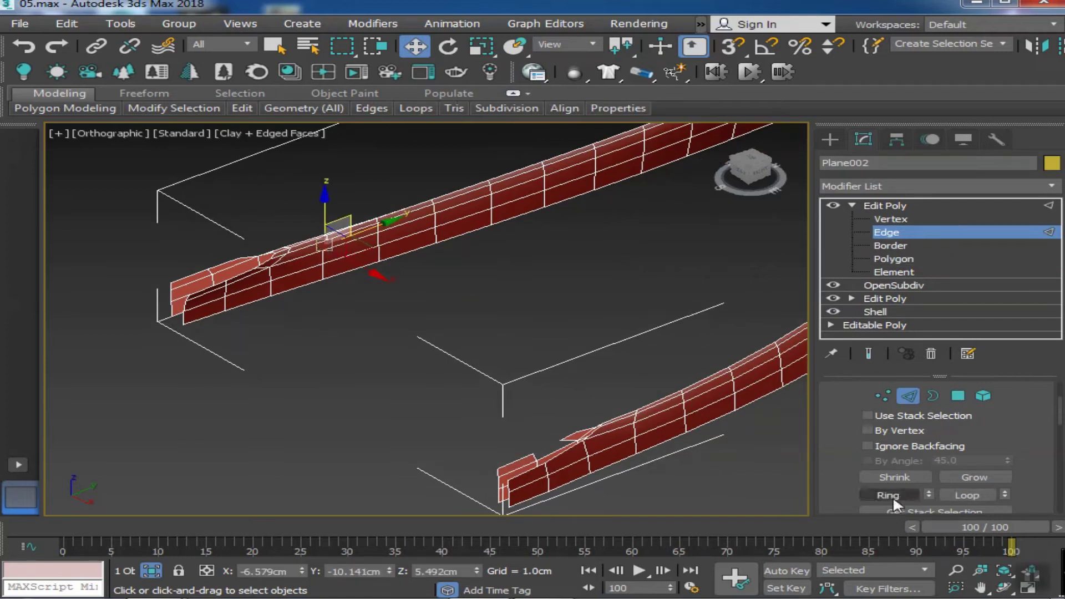
{"action": "left_click", "coordinate": [982, 395]}
{"action": "mouse_move", "coordinate": [396, 275]}
{"action": "middle_mouse_down", "text": "alt"}
{"action": "mouse_move", "coordinate": [388, 305]}
{"action": "mouse_move", "coordinate": [586, 250]}
{"action": "mouse_move", "coordinate": [388, 277]}
{"action": "middle_mouse_up", "text": "alt"}
{"action": "scroll", "coordinate": [588, 254], "scroll_direction": "up", "scroll_amount": 5}
{"action": "left_click", "coordinate": [893, 259]}
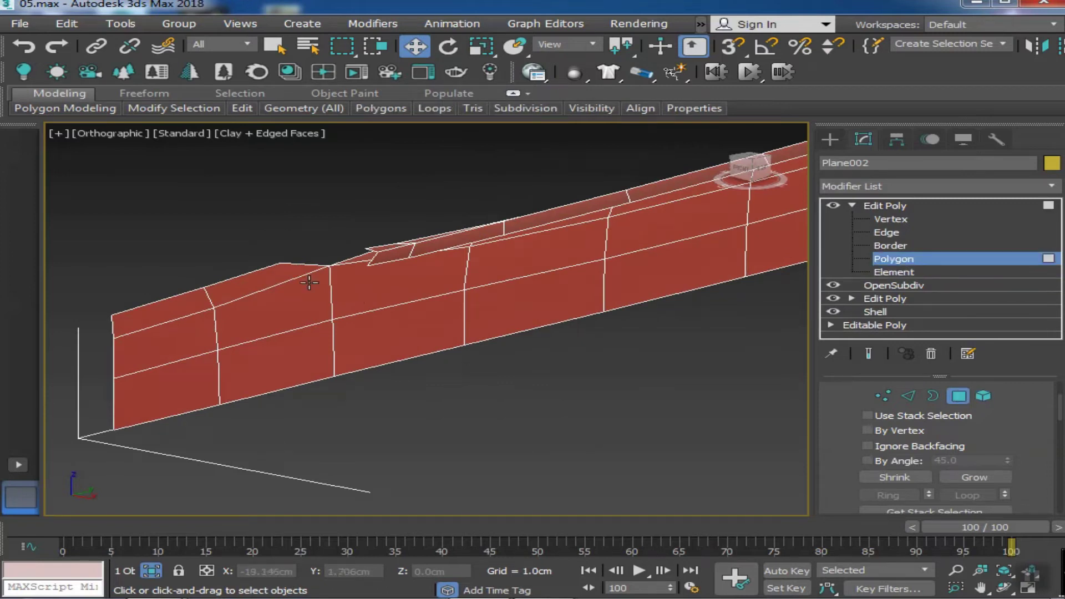
{"action": "scroll", "coordinate": [390, 251], "scroll_direction": "down", "scroll_amount": 6}
{"action": "mouse_move", "coordinate": [509, 302]}
{"action": "middle_mouse_down", "text": "alt"}
{"action": "mouse_move", "coordinate": [547, 373]}
{"action": "mouse_move", "coordinate": [461, 377]}
{"action": "middle_mouse_up", "text": "alt"}
{"action": "scroll", "coordinate": [460, 372], "scroll_direction": "up", "scroll_amount": 5}
{"action": "scroll", "coordinate": [393, 382], "scroll_direction": "up", "scroll_amount": 3}
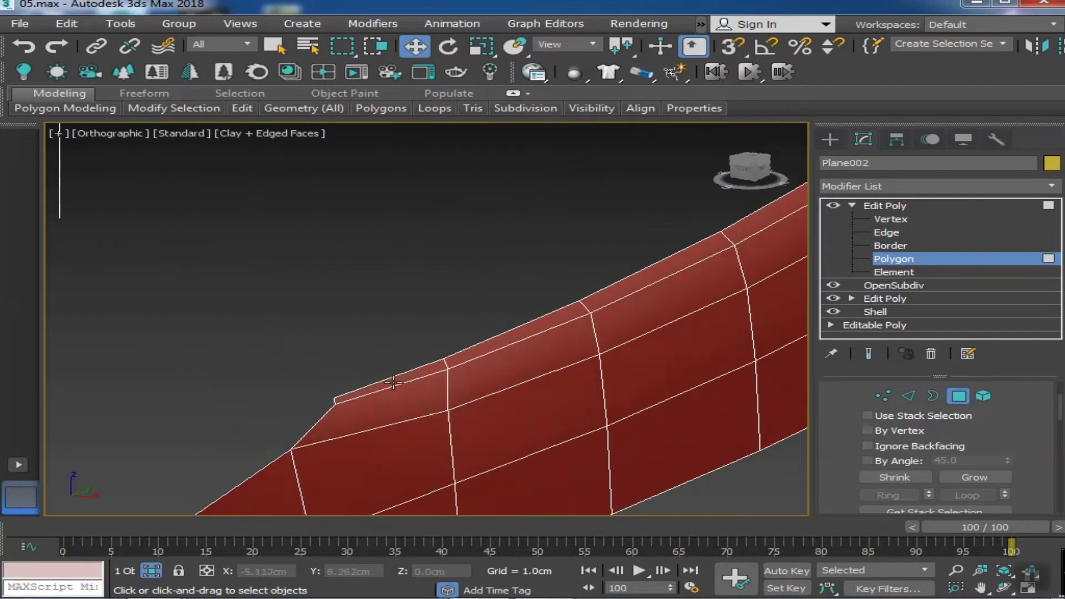
{"action": "scroll", "coordinate": [522, 331], "scroll_direction": "down", "scroll_amount": 5}
{"action": "mouse_move", "coordinate": [518, 340]}
{"action": "middle_mouse_down", "text": "alt"}
{"action": "mouse_move", "coordinate": [540, 233]}
{"action": "mouse_move", "coordinate": [452, 340]}
{"action": "mouse_move", "coordinate": [537, 300]}
{"action": "mouse_move", "coordinate": [515, 315]}
{"action": "middle_mouse_up", "text": "alt"}
Clear the selection, exit polygon editing and bring the full shoe back into view
{"action": "left_click", "coordinate": [515, 315]}
{"action": "scroll", "coordinate": [601, 335], "scroll_direction": "up", "scroll_amount": 5}
{"action": "mouse_move", "coordinate": [602, 335]}
{"action": "middle_mouse_down", "text": "alt"}
{"action": "mouse_move", "coordinate": [333, 350]}
{"action": "mouse_move", "coordinate": [789, 303]}
{"action": "middle_mouse_up", "text": "alt"}
{"action": "key", "text": "4"}
{"action": "left_click", "coordinate": [636, 424]}
{"action": "scroll", "coordinate": [636, 424], "scroll_direction": "down", "scroll_amount": 3}
{"action": "left_click", "coordinate": [583, 355]}
{"action": "key", "text": "alt+q"}
{"action": "left_click", "coordinate": [476, 487]}
{"action": "scroll", "coordinate": [475, 486], "scroll_direction": "up", "scroll_amount": 5}
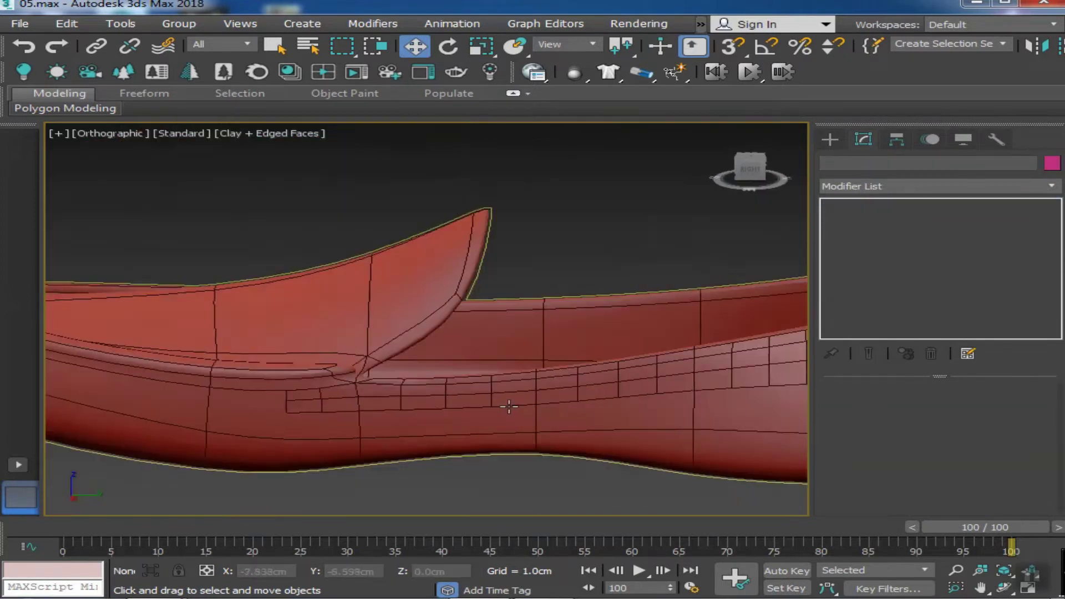
Isolate the strip at Polygon level and select its left half in Front view
{"action": "middle_click_drag", "start_coordinate": [506, 404], "coordinate": [522, 386], "text": "alt"}
{"action": "scroll", "coordinate": [522, 386], "scroll_direction": "up", "scroll_amount": 3}
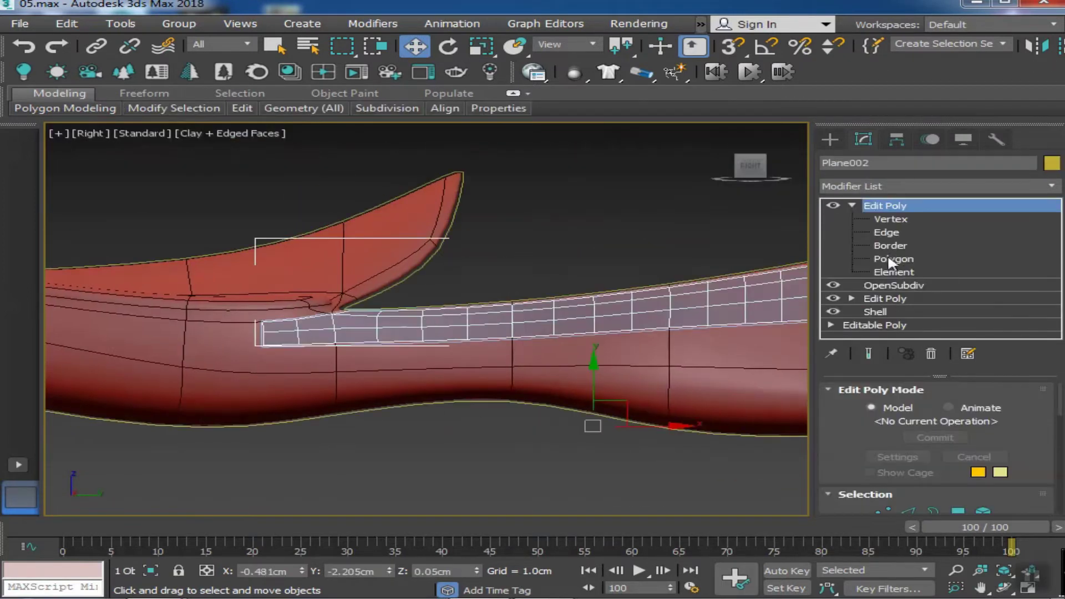
{"action": "left_click", "coordinate": [888, 258]}
{"action": "middle_click_drag", "start_coordinate": [371, 351], "coordinate": [544, 393], "text": "alt"}
{"action": "key", "text": "alt+q"}
{"action": "key", "text": "f"}
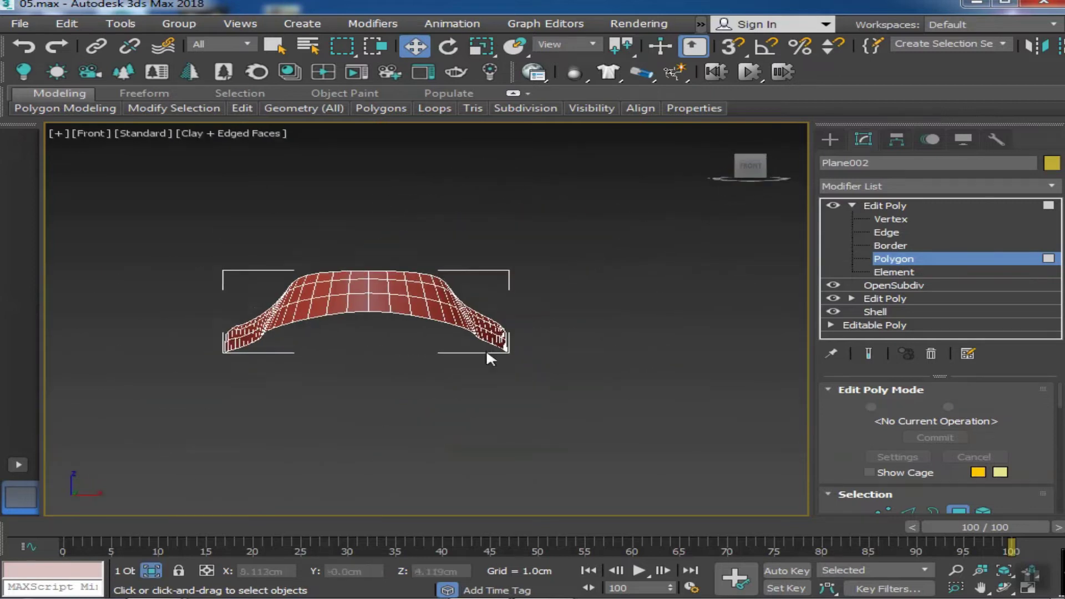
{"action": "middle_click_drag", "start_coordinate": [488, 357], "coordinate": [510, 370]}
{"action": "left_click_drag", "start_coordinate": [381, 428], "coordinate": [209, 316]}
End isolation and view the strip against the shoe's side
{"action": "mouse_move", "coordinate": [511, 407]}
{"action": "middle_mouse_down", "text": "alt"}
{"action": "mouse_move", "coordinate": [220, 428]}
{"action": "mouse_move", "coordinate": [119, 421]}
{"action": "mouse_move", "coordinate": [478, 425]}
{"action": "mouse_move", "coordinate": [439, 400]}
{"action": "mouse_move", "coordinate": [291, 388]}
{"action": "mouse_move", "coordinate": [460, 397]}
{"action": "mouse_move", "coordinate": [544, 389]}
{"action": "middle_mouse_up", "text": "alt"}
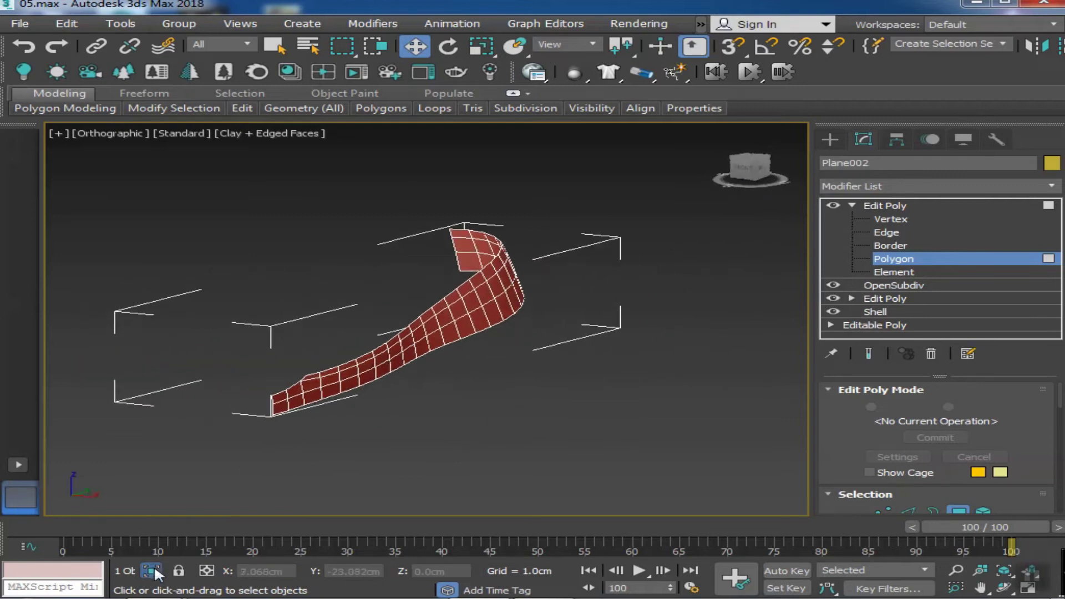
{"action": "left_click", "coordinate": [153, 571]}
{"action": "mouse_move", "coordinate": [376, 383]}
{"action": "middle_mouse_down", "text": "alt"}
{"action": "mouse_move", "coordinate": [447, 426]}
{"action": "mouse_move", "coordinate": [555, 360]}
{"action": "middle_mouse_up", "text": "alt"}
At Vertex level, select vertices along the strip's top edge
{"action": "key", "text": "1"}
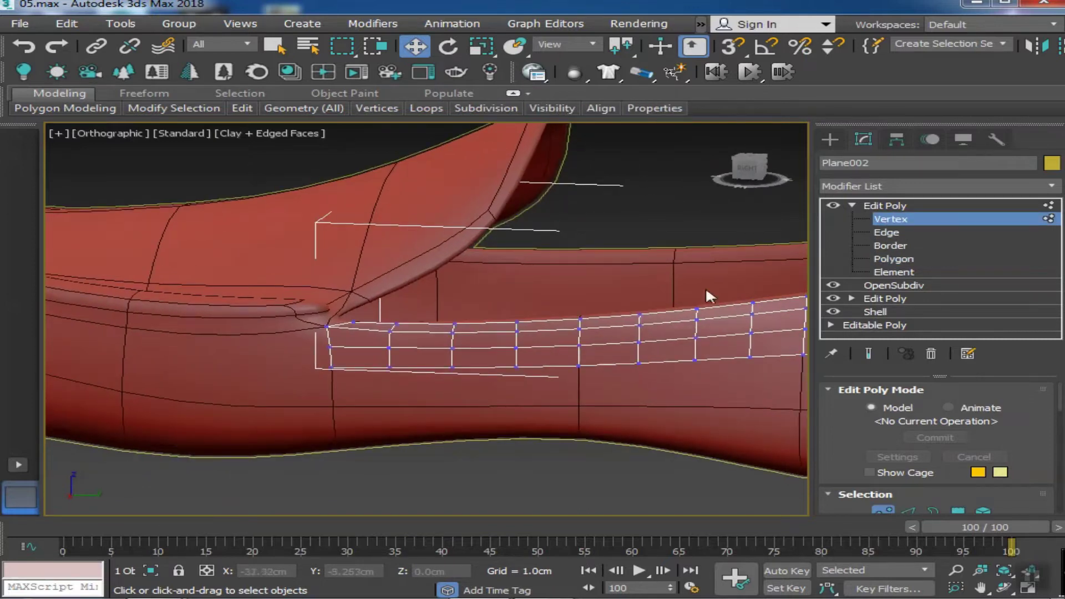
{"action": "left_click", "coordinate": [327, 327]}
{"action": "scroll", "coordinate": [351, 331], "scroll_direction": "up", "scroll_amount": 2}
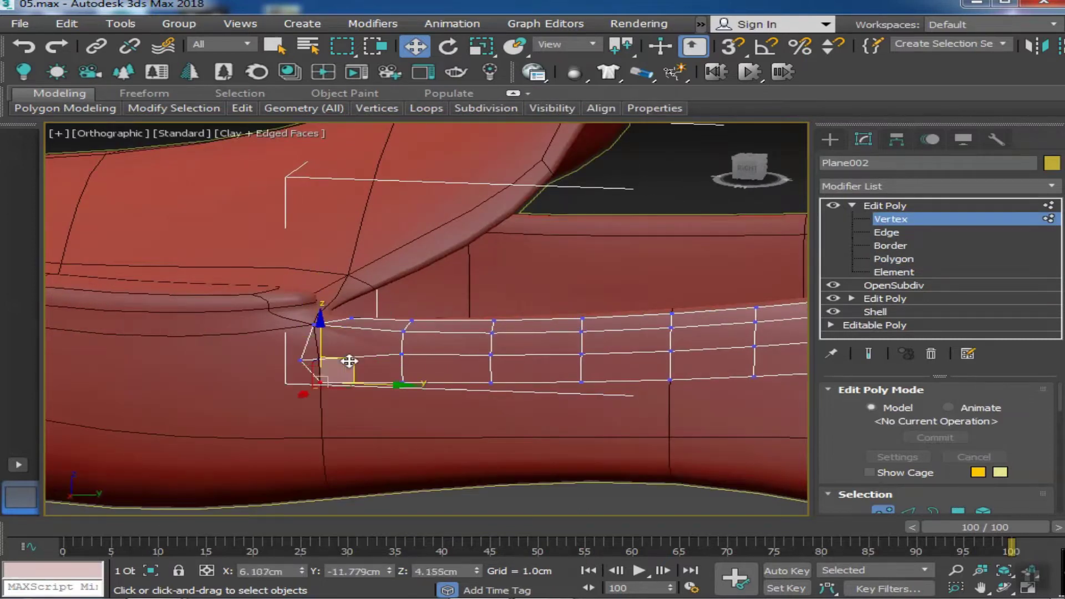
{"action": "left_click", "coordinate": [494, 321]}
{"action": "scroll", "coordinate": [450, 323], "scroll_direction": "up", "scroll_amount": 4}
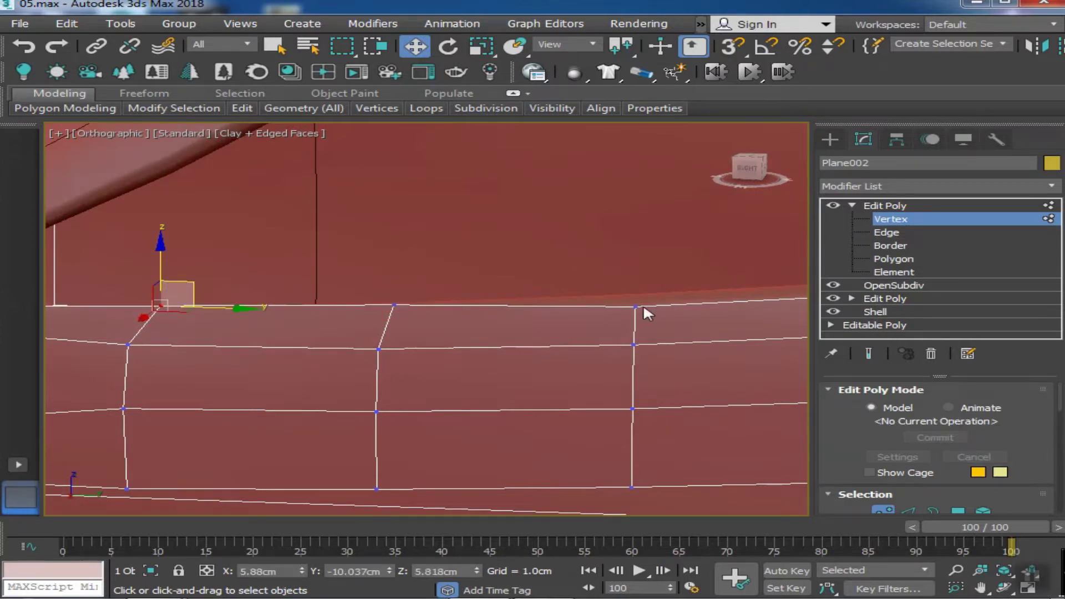
{"action": "middle_click_drag", "start_coordinate": [662, 273], "coordinate": [566, 318], "text": "alt"}
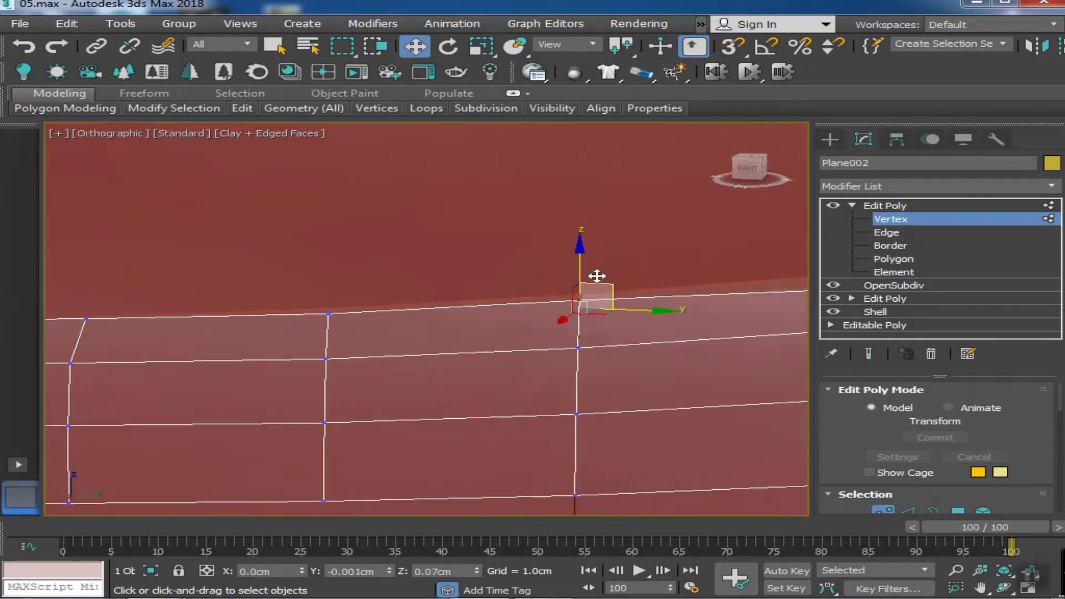
{"action": "scroll", "coordinate": [597, 276], "scroll_direction": "down", "scroll_amount": 4}
{"action": "scroll", "coordinate": [555, 304], "scroll_direction": "up", "scroll_amount": 3}
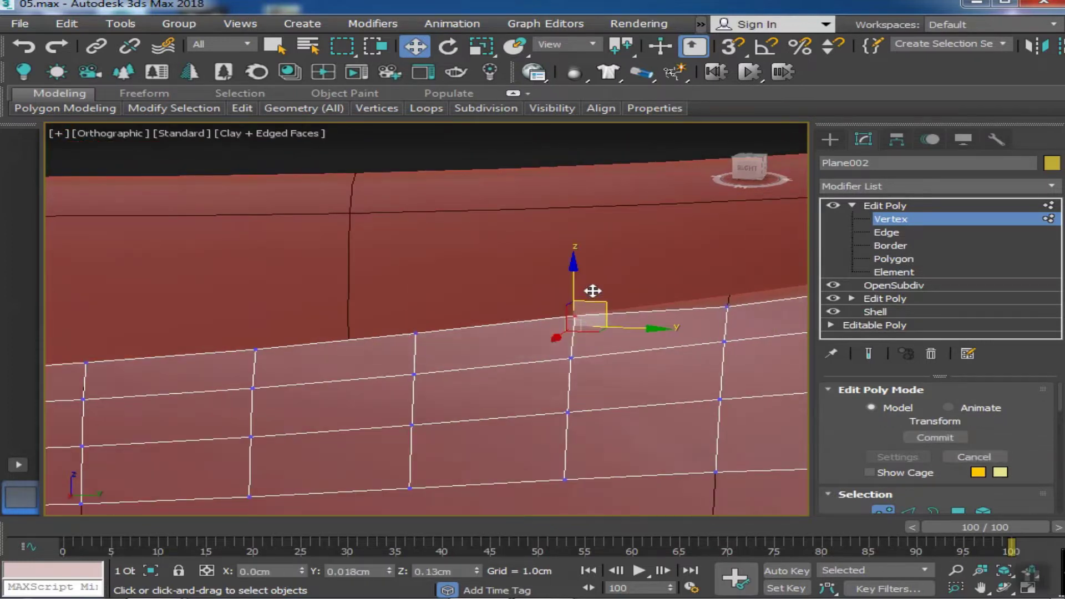
Raise the toe-end top vertex onto the shoe's rim and check its placement
{"action": "middle_click_drag", "start_coordinate": [743, 275], "coordinate": [599, 318], "text": "alt"}
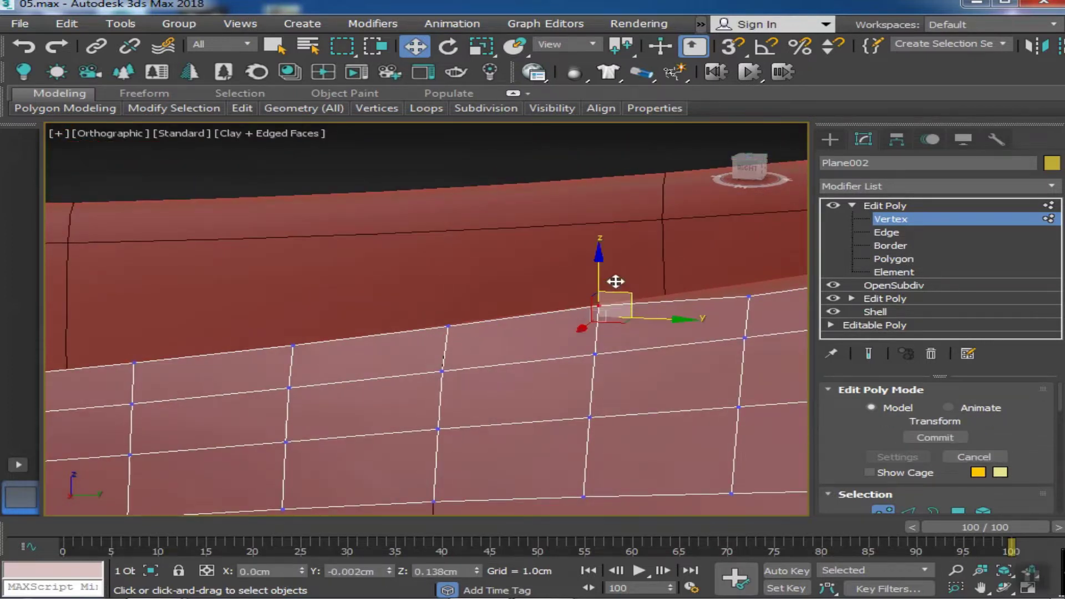
{"action": "middle_click_drag", "start_coordinate": [616, 281], "coordinate": [545, 308], "text": "alt"}
{"action": "mouse_move", "coordinate": [683, 292]}
{"action": "middle_mouse_down", "text": "alt"}
{"action": "mouse_move", "coordinate": [521, 327]}
{"action": "mouse_move", "coordinate": [518, 318]}
{"action": "middle_mouse_up", "text": "alt"}
{"action": "mouse_move", "coordinate": [659, 285]}
{"action": "middle_mouse_down", "text": "alt"}
{"action": "mouse_move", "coordinate": [481, 330]}
{"action": "mouse_move", "coordinate": [488, 305]}
{"action": "middle_mouse_up", "text": "alt"}
{"action": "mouse_move", "coordinate": [622, 280]}
{"action": "middle_mouse_down", "text": "alt"}
{"action": "mouse_move", "coordinate": [368, 333]}
{"action": "mouse_move", "coordinate": [458, 328]}
{"action": "middle_mouse_up", "text": "alt"}
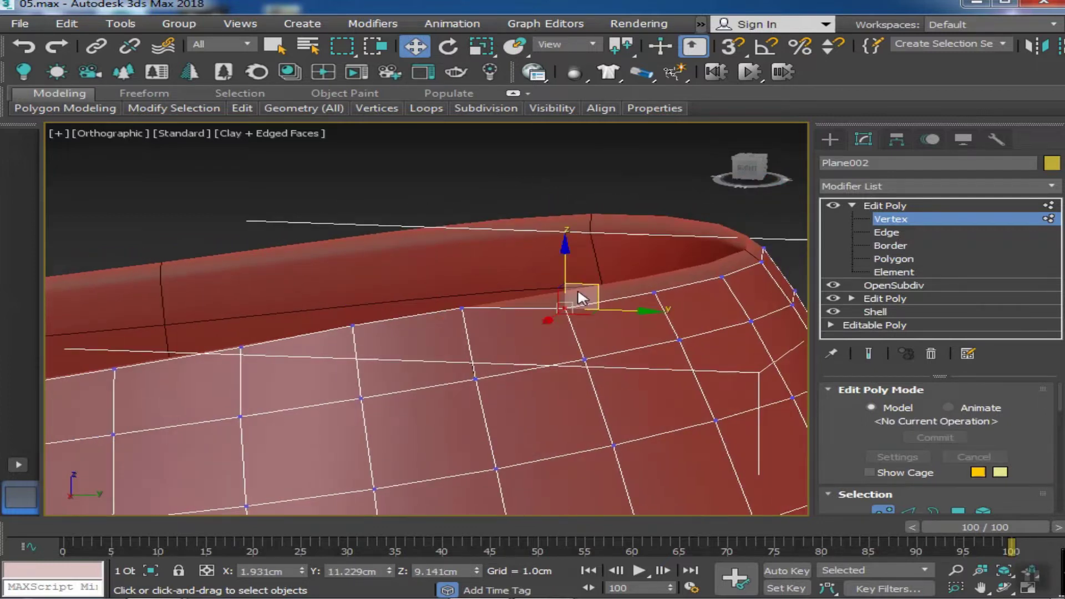
{"action": "left_click_drag", "start_coordinate": [580, 298], "coordinate": [579, 268]}
{"action": "left_click_drag", "start_coordinate": [669, 272], "coordinate": [738, 281]}
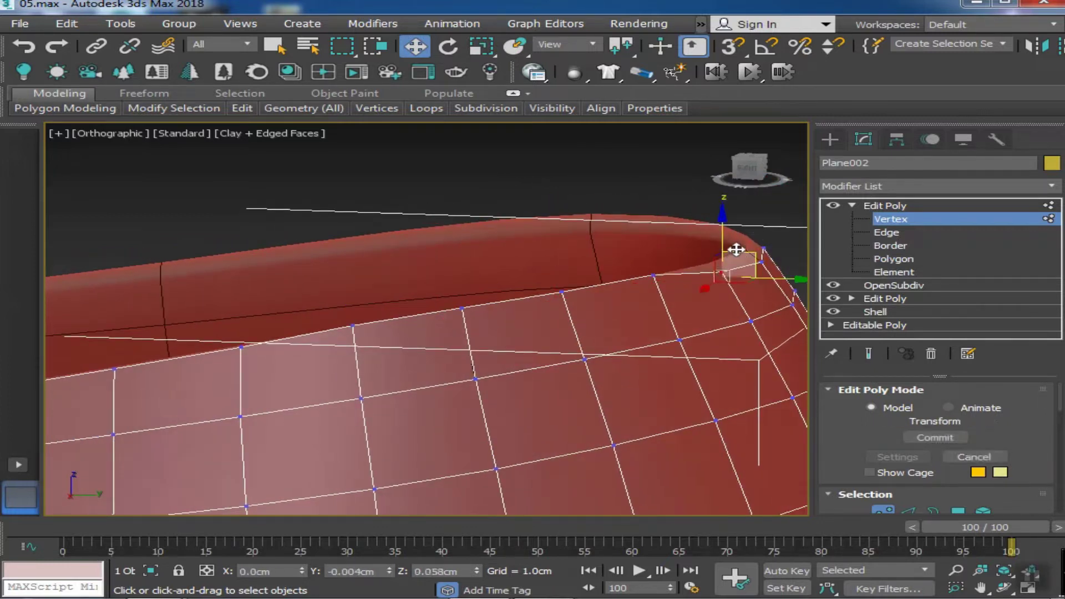
{"action": "middle_click_drag", "start_coordinate": [737, 249], "coordinate": [581, 299], "text": "alt"}
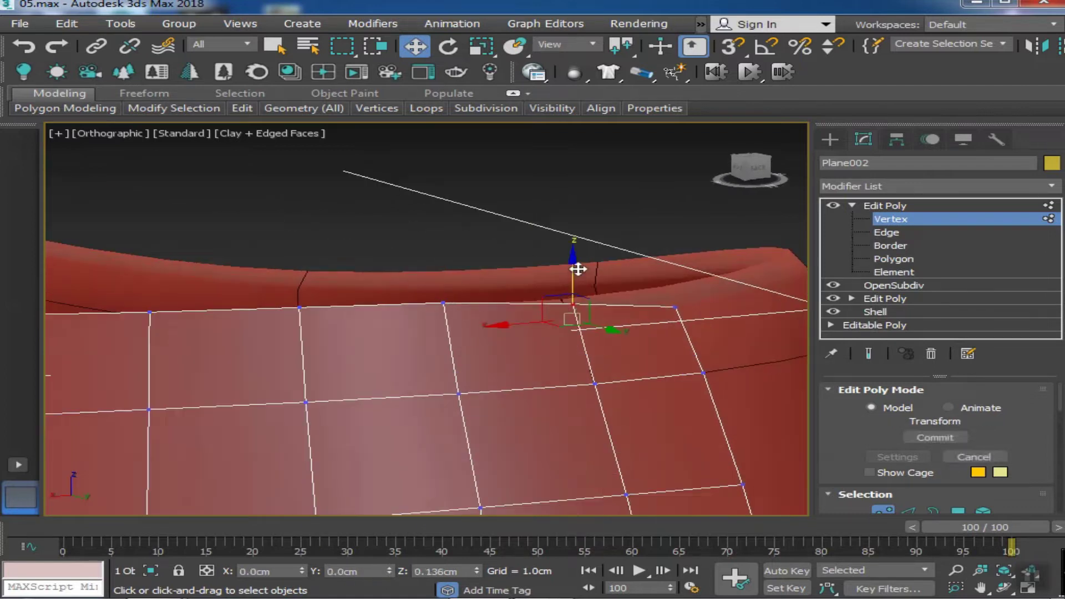
{"action": "scroll", "coordinate": [681, 256], "scroll_direction": "down", "scroll_amount": 10}
Add a Shell modifier to Plane002 from the Modifier List
{"action": "middle_click_drag", "start_coordinate": [492, 411], "coordinate": [716, 333], "text": "alt"}
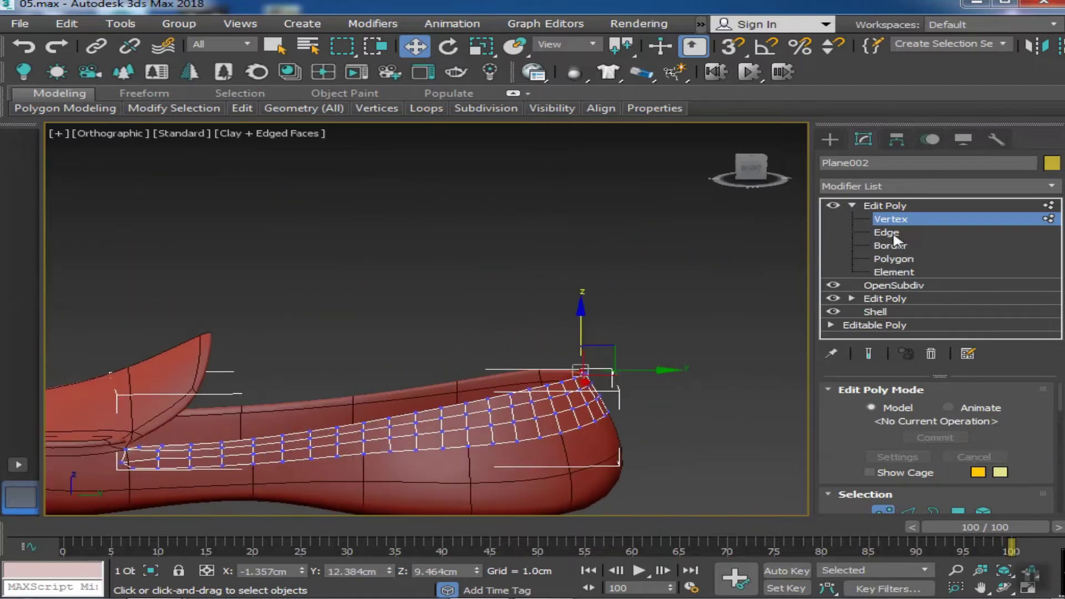
{"action": "left_click", "coordinate": [885, 205]}
{"action": "left_click", "coordinate": [927, 187]}
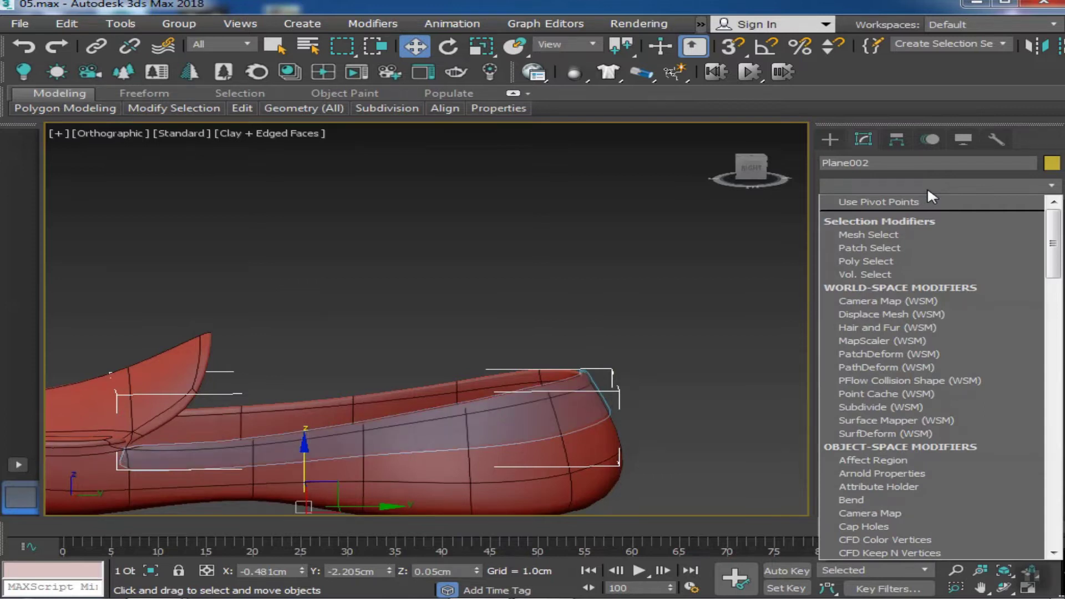
{"action": "middle_click_drag", "start_coordinate": [720, 325], "coordinate": [347, 425], "text": "alt"}
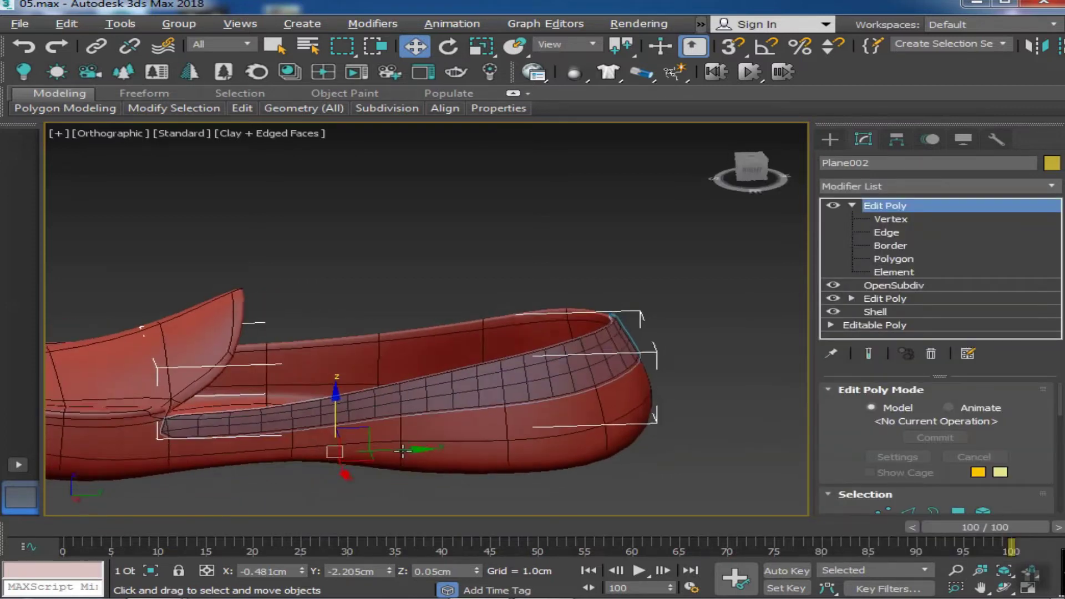
{"action": "scroll", "coordinate": [347, 424], "scroll_direction": "up", "scroll_amount": 3}
{"action": "left_click", "coordinate": [1003, 185]}
{"action": "type", "text": "sh"}
{"action": "left_click", "coordinate": [878, 202]}
Set the Shell's Inner Amount to about 0.168cm
{"action": "middle_click_drag", "start_coordinate": [630, 333], "coordinate": [904, 389], "text": "alt"}
{"action": "left_click_drag", "start_coordinate": [1002, 410], "coordinate": [978, 238]}
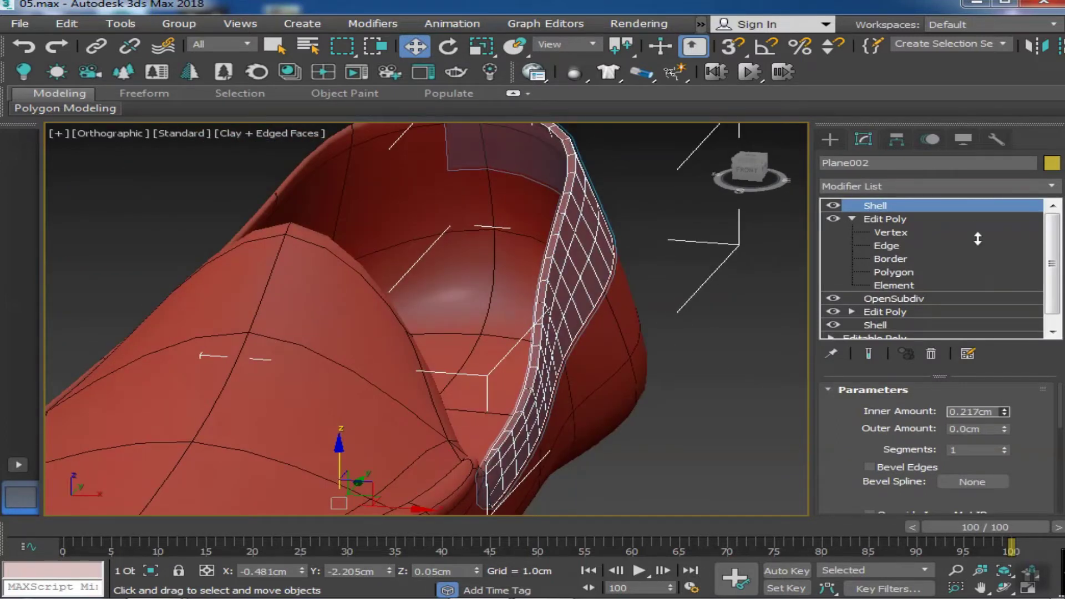
{"action": "type", "text": "0.1"}
{"action": "key", "text": "Return"}
{"action": "scroll", "coordinate": [630, 412], "scroll_direction": "down", "scroll_amount": 3}
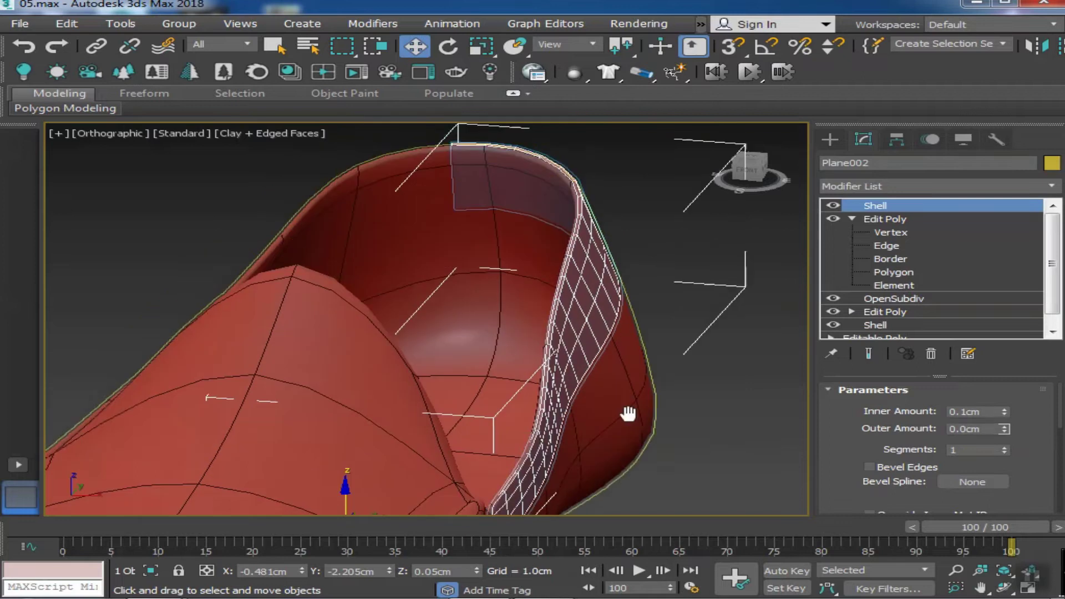
{"action": "scroll", "coordinate": [504, 340], "scroll_direction": "up", "scroll_amount": 5}
{"action": "left_click_drag", "start_coordinate": [1005, 412], "coordinate": [1006, 393]}
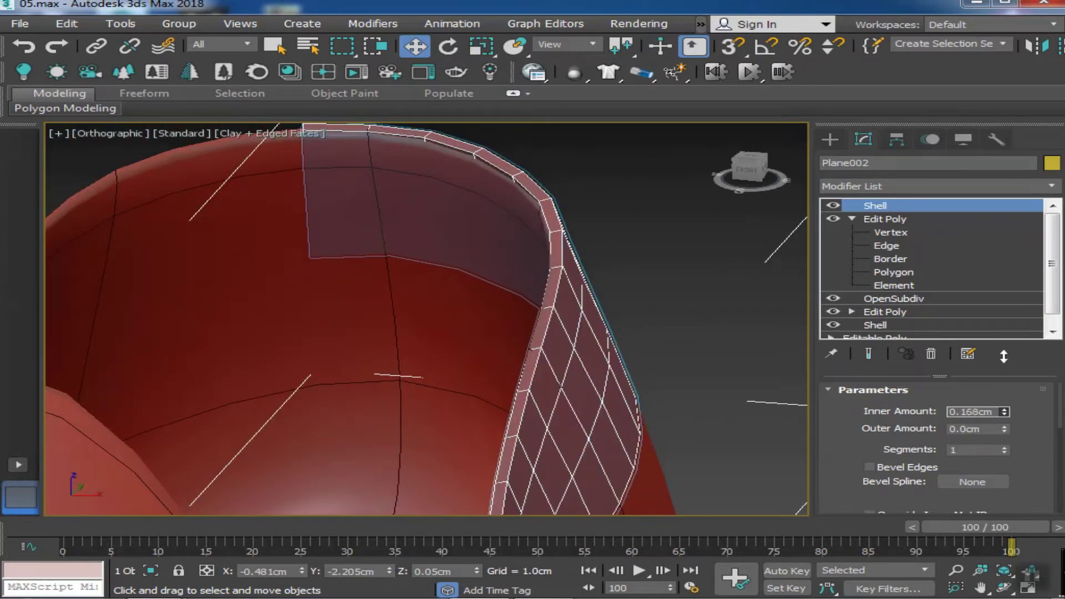
{"action": "scroll", "coordinate": [499, 333], "scroll_direction": "down", "scroll_amount": 5}
{"action": "middle_click_drag", "start_coordinate": [499, 333], "coordinate": [549, 435], "text": "alt"}
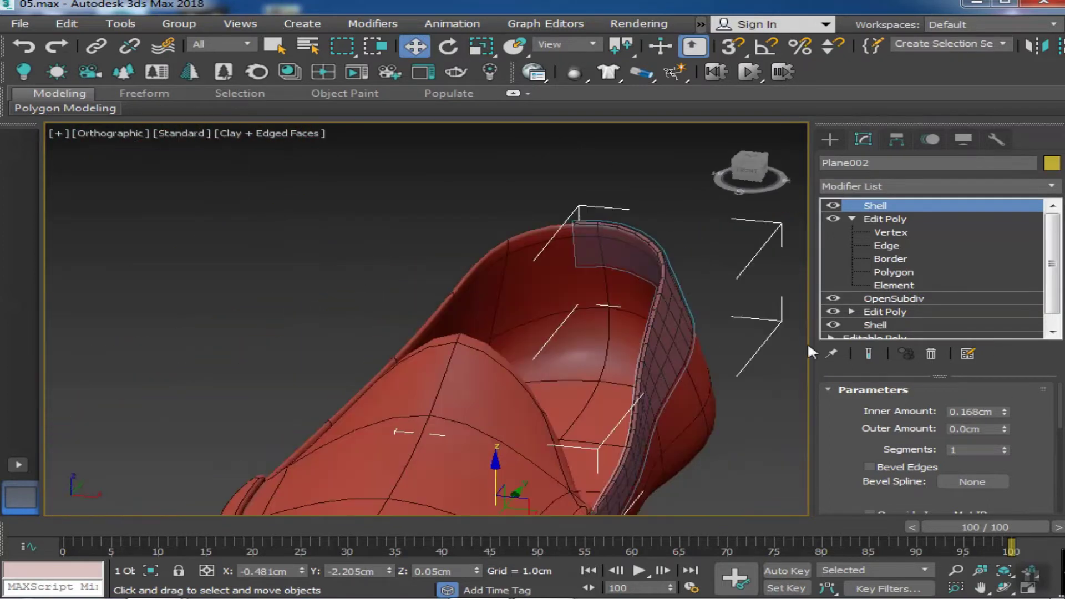
{"action": "left_click", "coordinate": [906, 184]}
Add an Edit Poly modifier above Shell and loop-select the strap's rim edges
{"action": "key", "text": "e"}
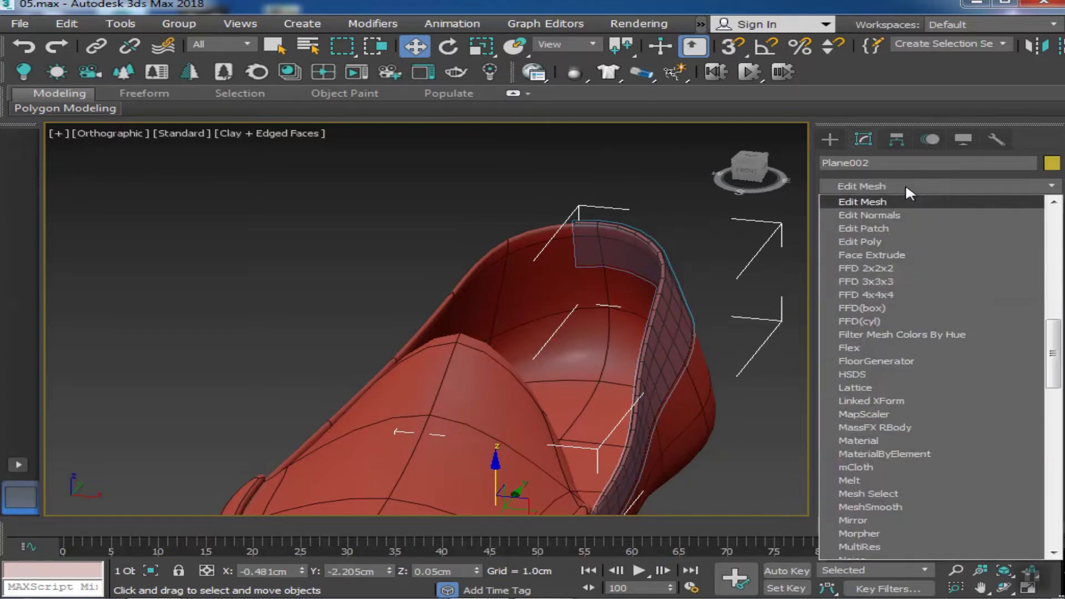
{"action": "left_click", "coordinate": [884, 238]}
{"action": "key", "text": "z"}
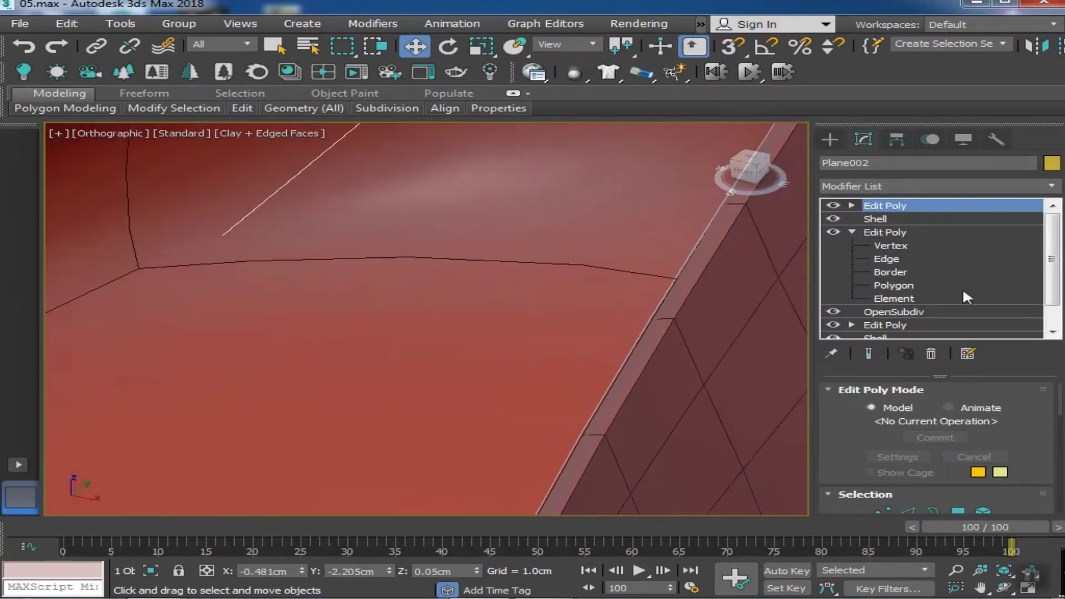
{"action": "left_click", "coordinate": [886, 233]}
{"action": "left_click", "coordinate": [624, 368]}
{"action": "scroll", "coordinate": [623, 369], "scroll_direction": "down", "scroll_amount": 2}
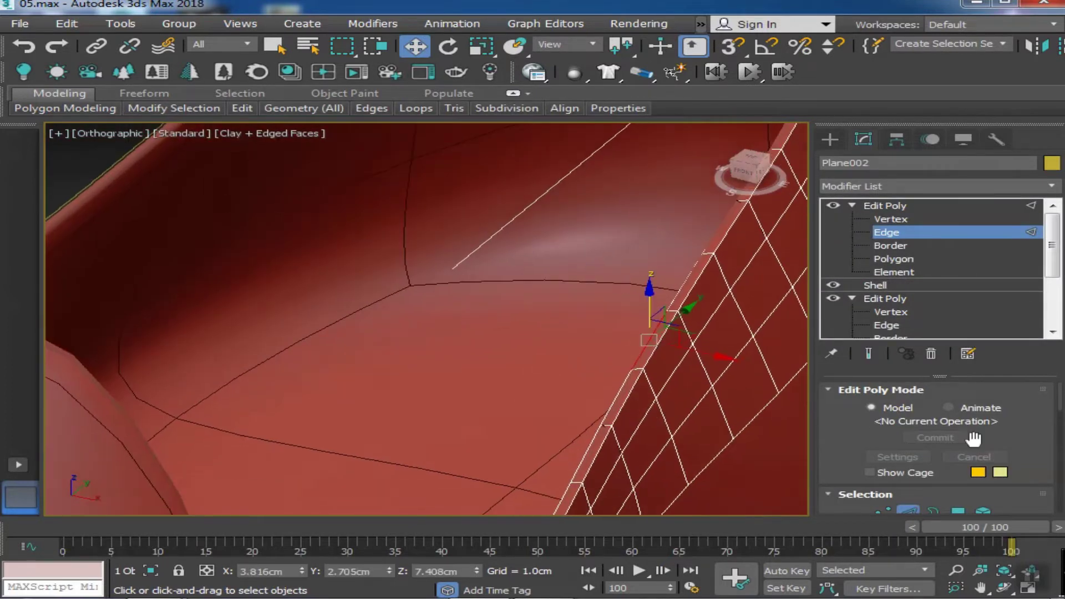
{"action": "scroll", "coordinate": [943, 416], "scroll_direction": "down", "scroll_amount": 3}
{"action": "left_click", "coordinate": [967, 471]}
{"action": "scroll", "coordinate": [614, 399], "scroll_direction": "down", "scroll_amount": 3}
{"action": "scroll", "coordinate": [628, 382], "scroll_direction": "down", "scroll_amount": 2}
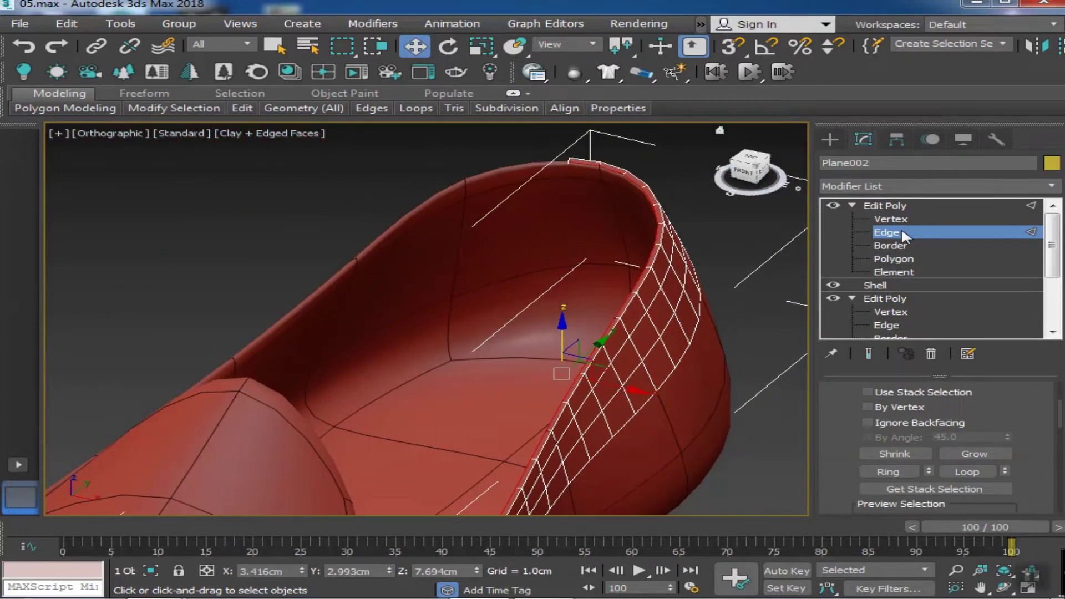
Pick Select and Uniform Scale and orbit to inspect the selected rim edges
{"action": "left_click", "coordinate": [487, 51]}
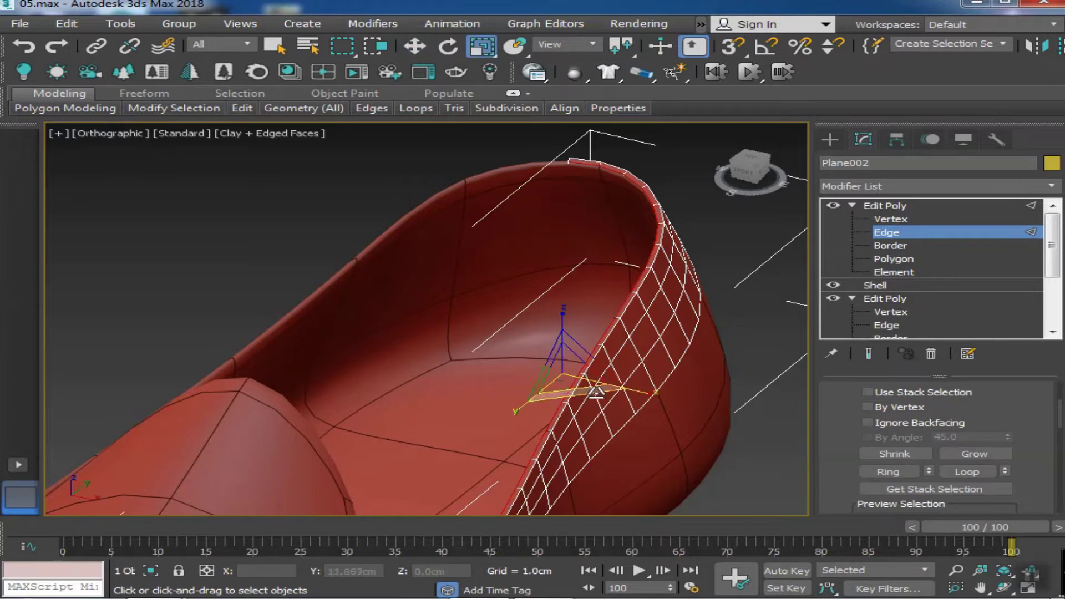
{"action": "middle_click_drag", "start_coordinate": [618, 375], "coordinate": [576, 331], "text": "alt"}
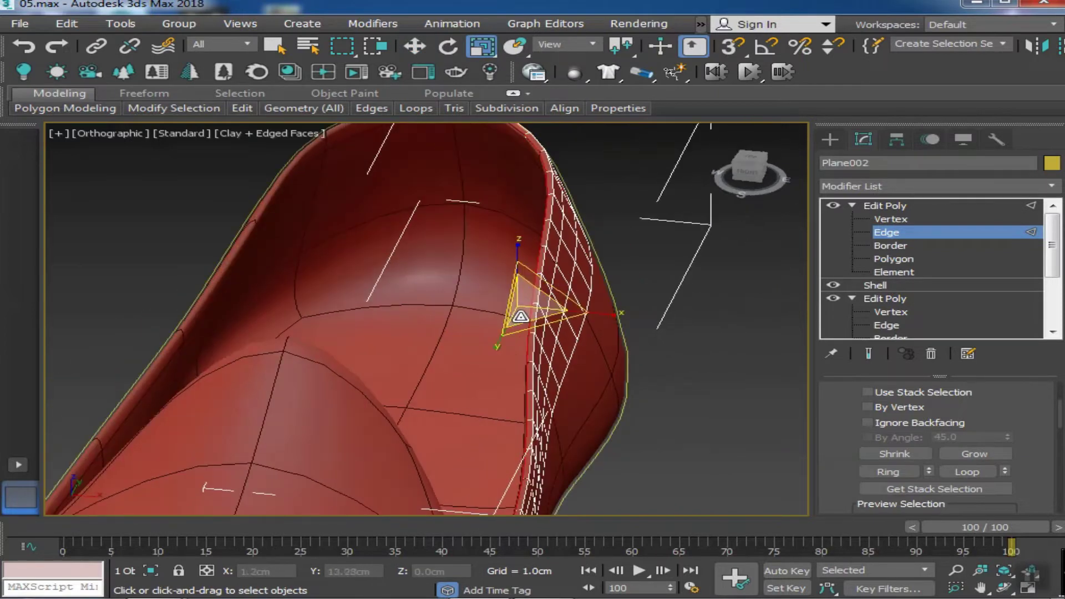
{"action": "mouse_move", "coordinate": [540, 337]}
{"action": "middle_mouse_down", "text": "alt"}
{"action": "mouse_move", "coordinate": [483, 348]}
{"action": "mouse_move", "coordinate": [440, 425]}
{"action": "middle_mouse_up", "text": "alt"}
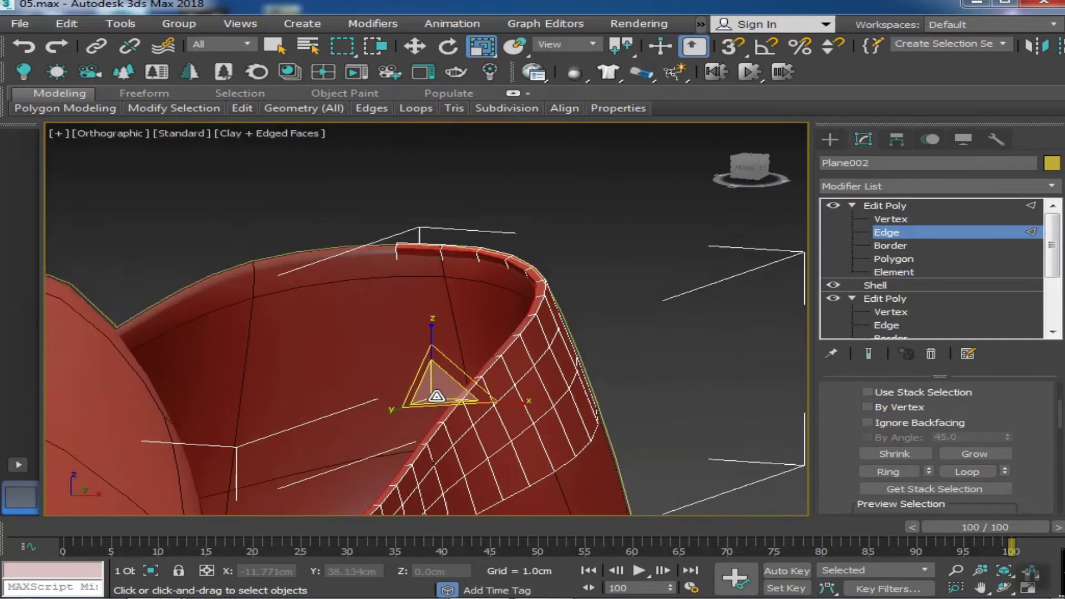
{"action": "middle_click_drag", "start_coordinate": [440, 426], "coordinate": [475, 340], "text": "alt"}
{"action": "left_click", "coordinate": [874, 204]}
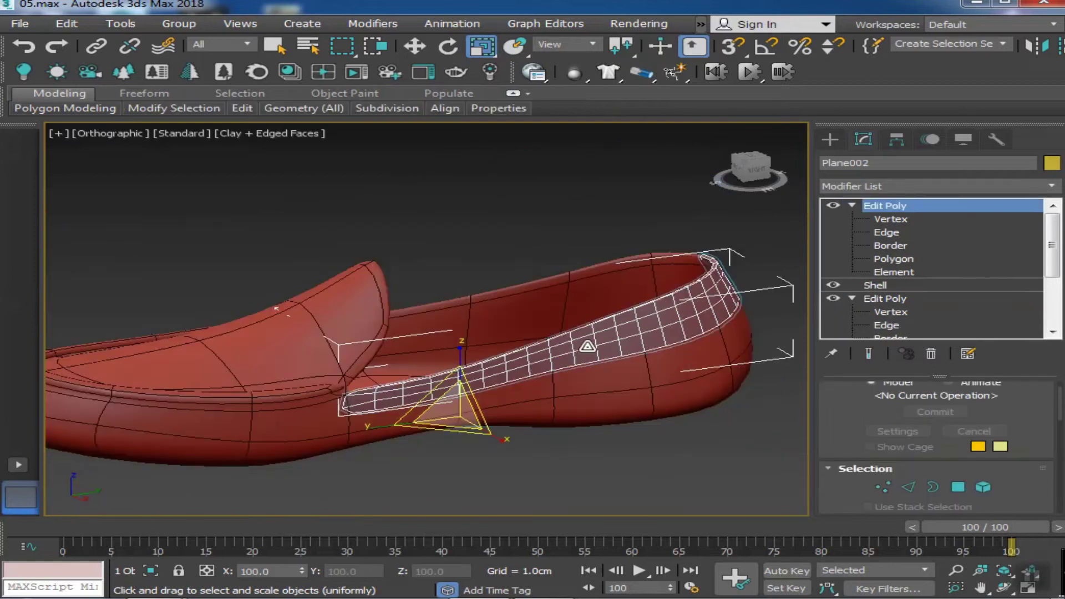
Add a Symmetry modifier on the X axis to mirror the trim strip
{"action": "key", "text": "w"}
{"action": "mouse_move", "coordinate": [524, 227]}
{"action": "middle_mouse_down", "text": "alt"}
{"action": "mouse_move", "coordinate": [361, 175]}
{"action": "mouse_move", "coordinate": [544, 225]}
{"action": "middle_mouse_up", "text": "alt"}
{"action": "left_click", "coordinate": [980, 187]}
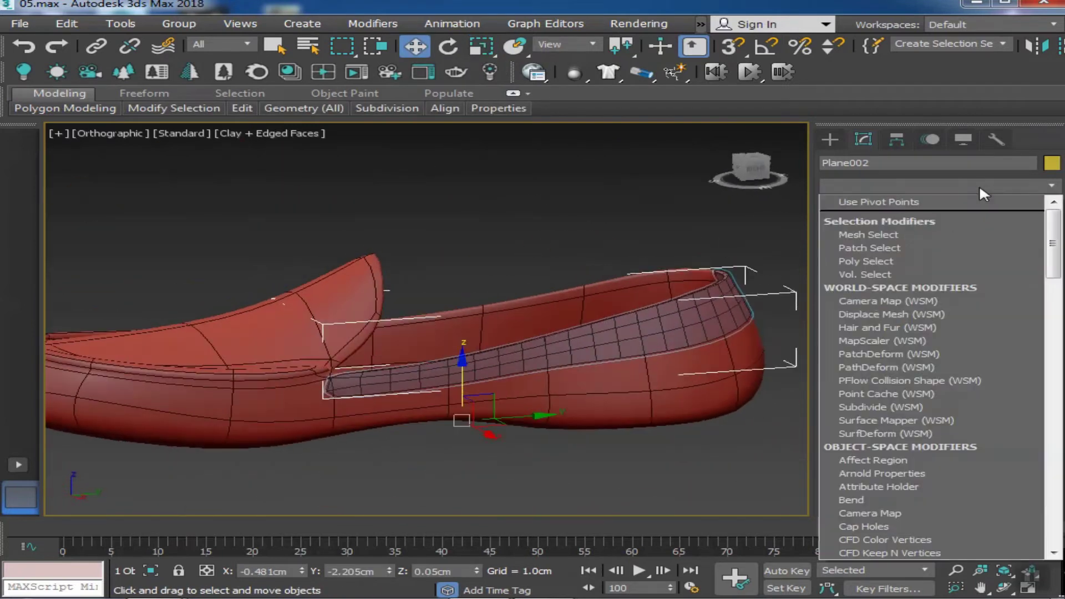
{"action": "type", "text": "sym"}
{"action": "key", "text": "Return"}
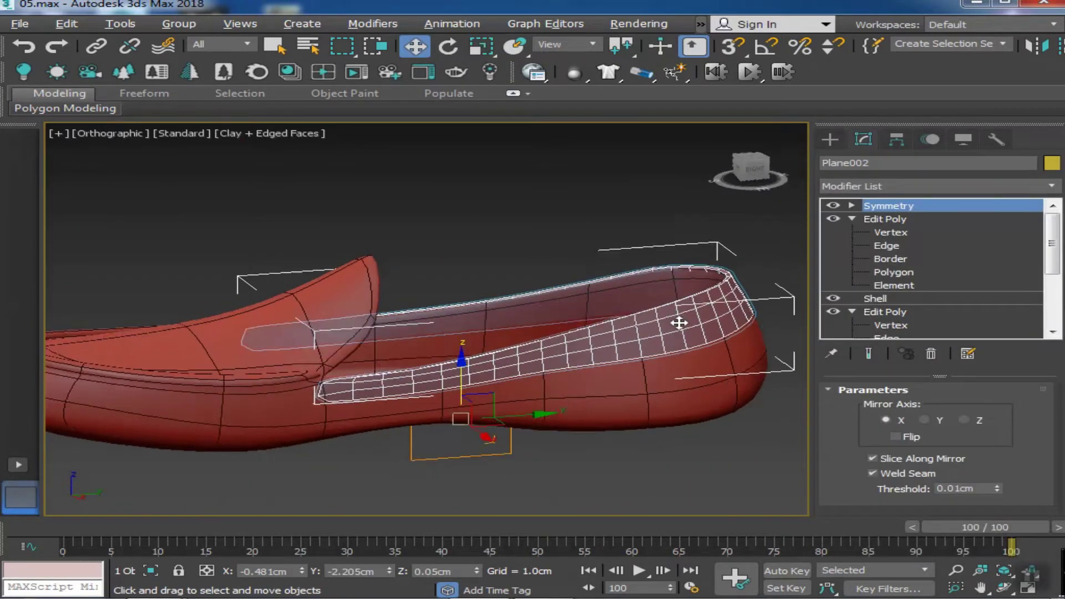
{"action": "middle_click_drag", "start_coordinate": [678, 317], "coordinate": [404, 333], "text": "alt"}
{"action": "scroll", "coordinate": [480, 362], "scroll_direction": "up", "scroll_amount": 5}
{"action": "middle_click_drag", "start_coordinate": [616, 380], "coordinate": [919, 209], "text": "alt"}
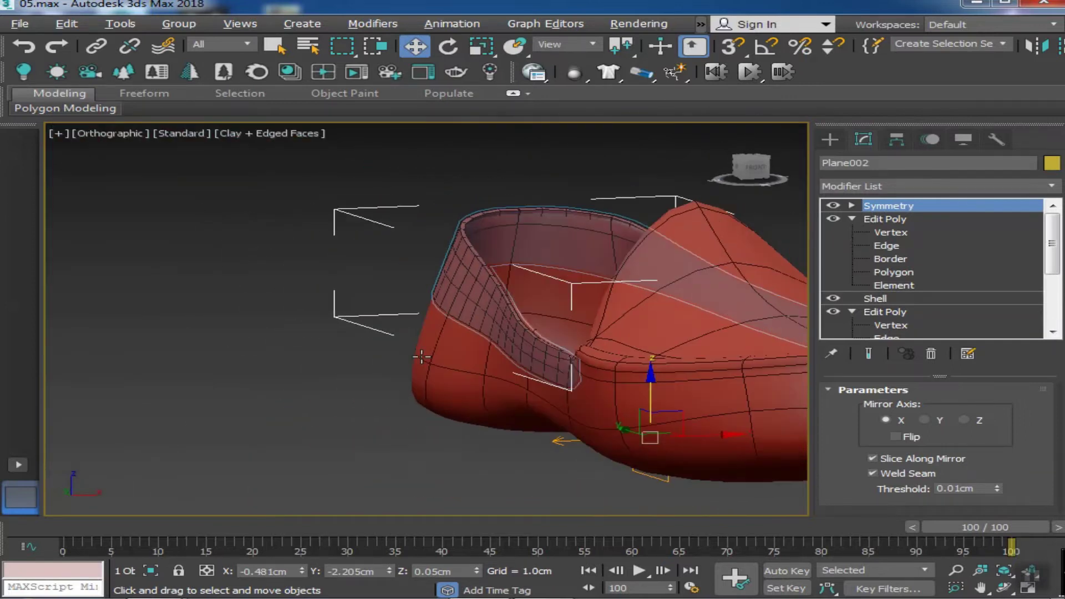
Add an OpenSubdiv modifier on top of the strip's stack
{"action": "left_click", "coordinate": [958, 185]}
{"action": "type", "text": "o"}
{"action": "left_click", "coordinate": [960, 203]}
Set OpenSubdiv iterations to 2 and reselect the trim strip
{"action": "left_click", "coordinate": [1006, 411]}
{"action": "left_click", "coordinate": [400, 435]}
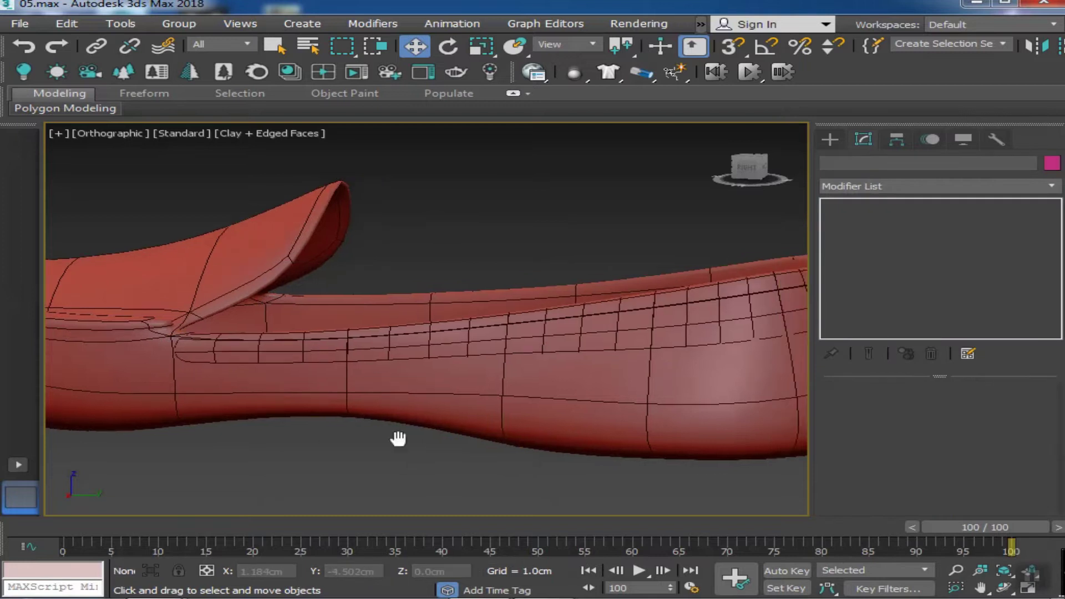
{"action": "middle_click_drag", "start_coordinate": [373, 381], "coordinate": [744, 388], "text": "alt"}
{"action": "key", "text": "F4"}
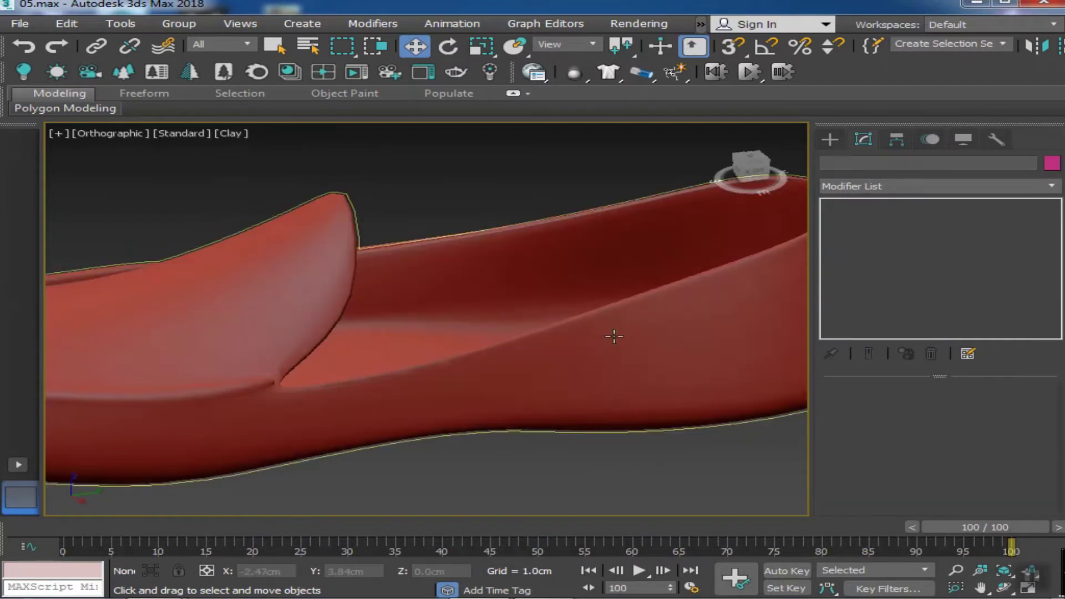
{"action": "left_click", "coordinate": [613, 333]}
{"action": "mouse_move", "coordinate": [627, 464]}
{"action": "middle_mouse_down", "text": "alt"}
{"action": "mouse_move", "coordinate": [462, 319]}
{"action": "mouse_move", "coordinate": [820, 277]}
{"action": "middle_mouse_up", "text": "alt"}
Go to the strip's Shell modifier and set Outer Amount to 0.143cm
{"action": "left_click", "coordinate": [882, 314]}
{"action": "mouse_move", "coordinate": [749, 355]}
{"action": "middle_mouse_down", "text": "alt"}
{"action": "mouse_move", "coordinate": [662, 381]}
{"action": "mouse_move", "coordinate": [641, 358]}
{"action": "middle_mouse_up", "text": "alt"}
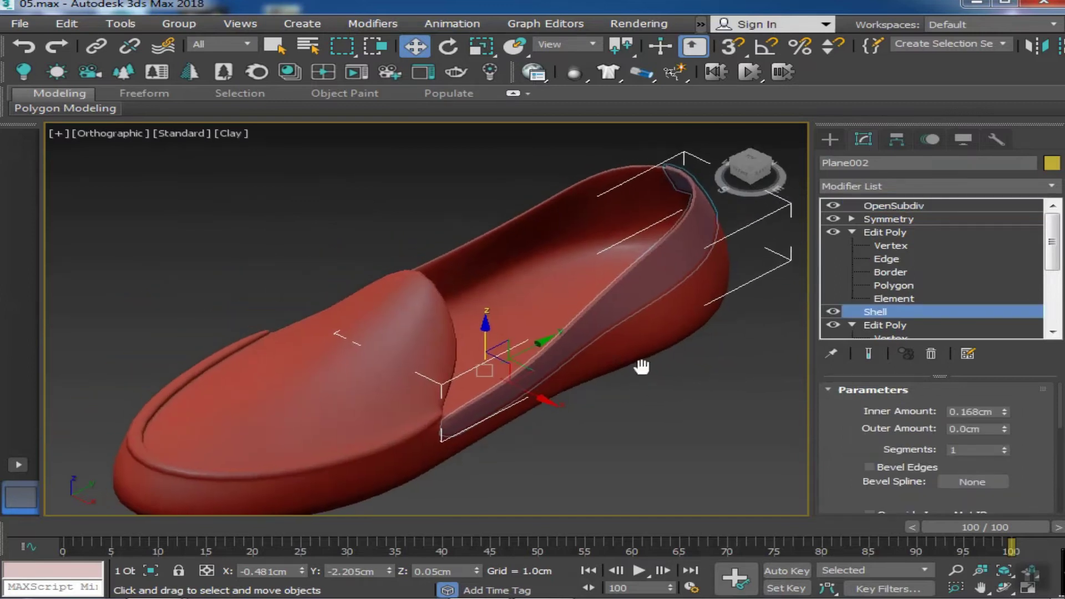
{"action": "key", "text": "F3"}
{"action": "key", "text": "F3"}
{"action": "key", "text": "F4"}
{"action": "scroll", "coordinate": [582, 333], "scroll_direction": "up", "scroll_amount": 5}
{"action": "scroll", "coordinate": [608, 288], "scroll_direction": "up", "scroll_amount": 5}
{"action": "scroll", "coordinate": [608, 288], "scroll_direction": "down", "scroll_amount": 10}
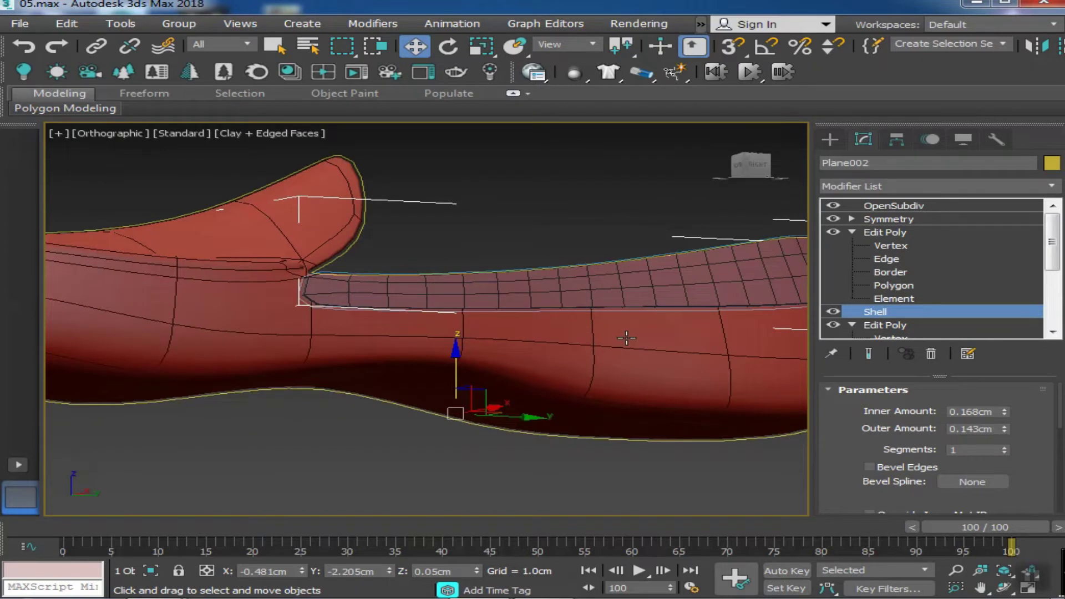
Return to the OpenSubdiv result and deselect to review the smoothed strip
{"action": "left_click", "coordinate": [885, 232]}
{"action": "left_click", "coordinate": [894, 205]}
{"action": "left_click", "coordinate": [571, 471]}
{"action": "scroll", "coordinate": [571, 471], "scroll_direction": "up", "scroll_amount": 2}
{"action": "key", "text": "F4"}
{"action": "mouse_move", "coordinate": [574, 466]}
{"action": "middle_mouse_down", "text": "alt"}
{"action": "mouse_move", "coordinate": [494, 422]}
{"action": "mouse_move", "coordinate": [507, 436]}
{"action": "mouse_move", "coordinate": [260, 403]}
{"action": "mouse_move", "coordinate": [694, 428]}
{"action": "mouse_move", "coordinate": [466, 411]}
{"action": "mouse_move", "coordinate": [756, 264]}
{"action": "middle_mouse_up", "text": "alt"}
Check the strip's vertices in Right view with Show End Result on
{"action": "key", "text": "F4"}
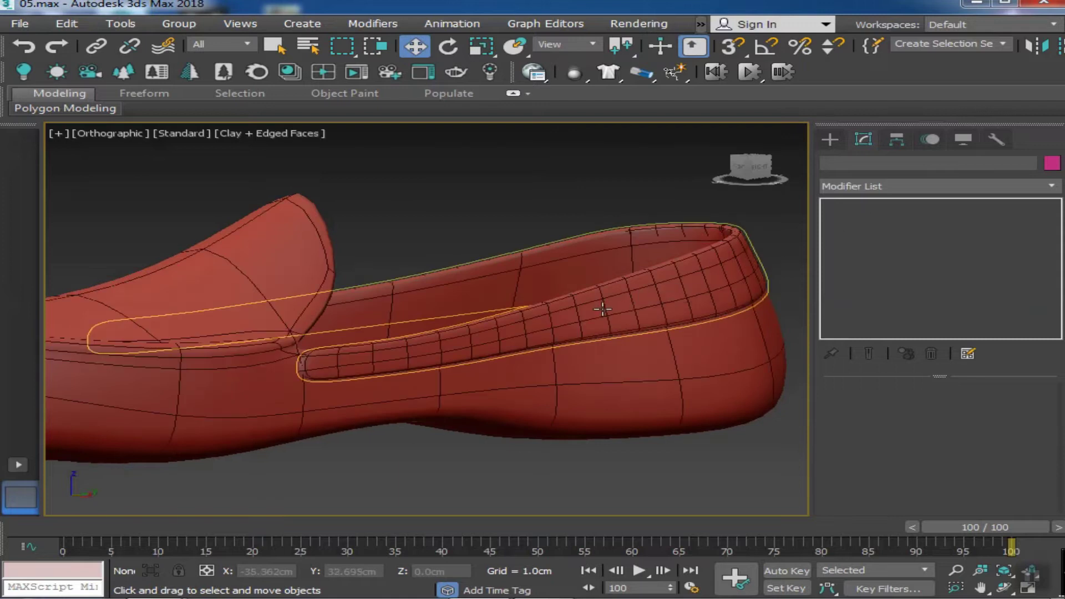
{"action": "left_click", "coordinate": [628, 313]}
{"action": "left_click", "coordinate": [890, 246]}
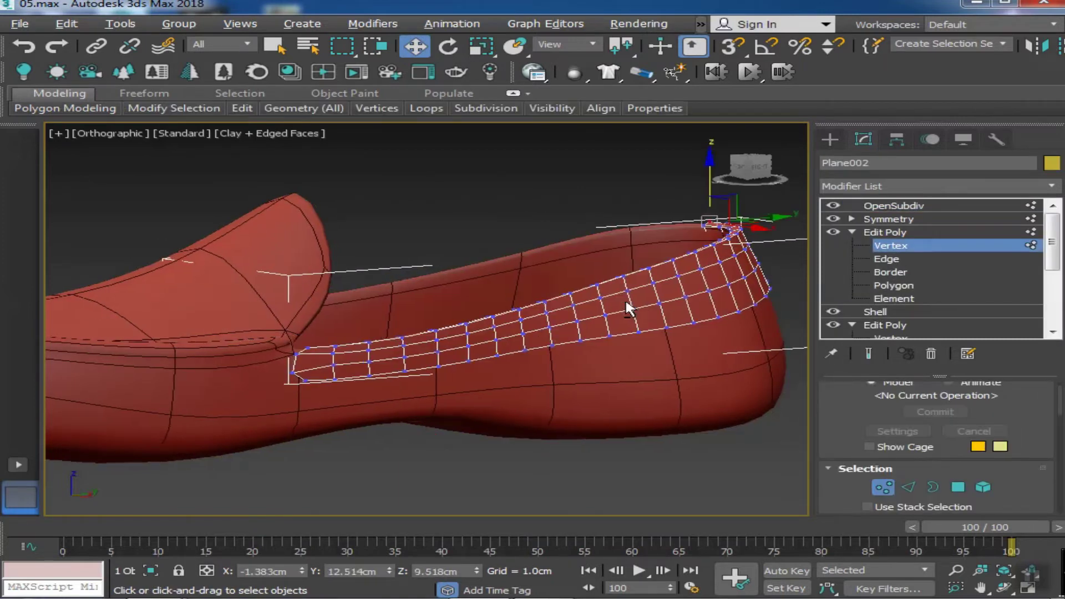
{"action": "key", "text": "r"}
{"action": "scroll", "coordinate": [178, 333], "scroll_direction": "up", "scroll_amount": 3}
{"action": "scroll", "coordinate": [275, 418], "scroll_direction": "up", "scroll_amount": 3}
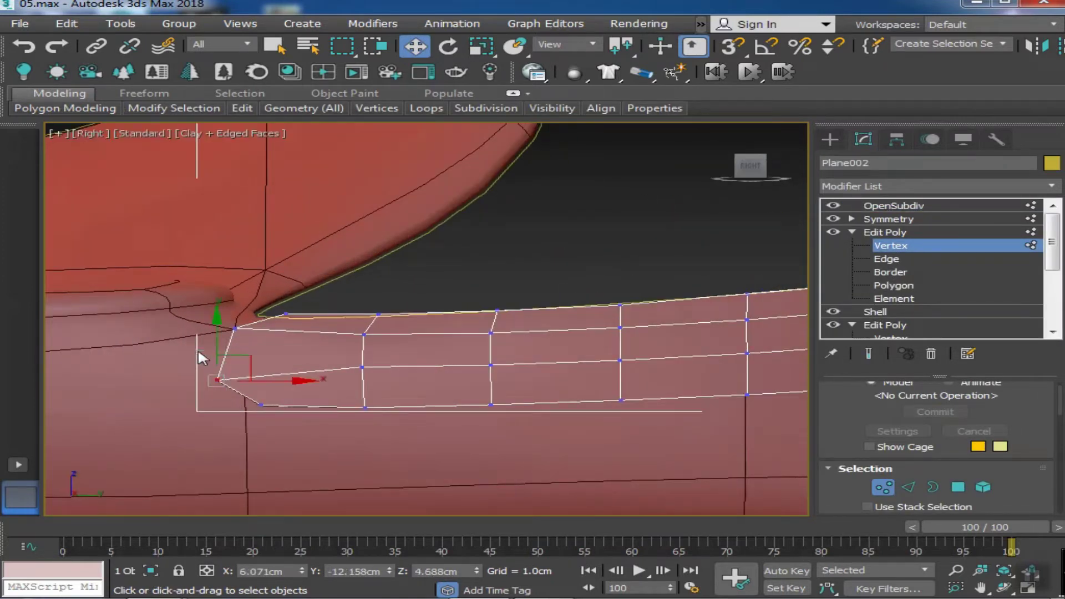
{"action": "key", "text": "ctrl+e"}
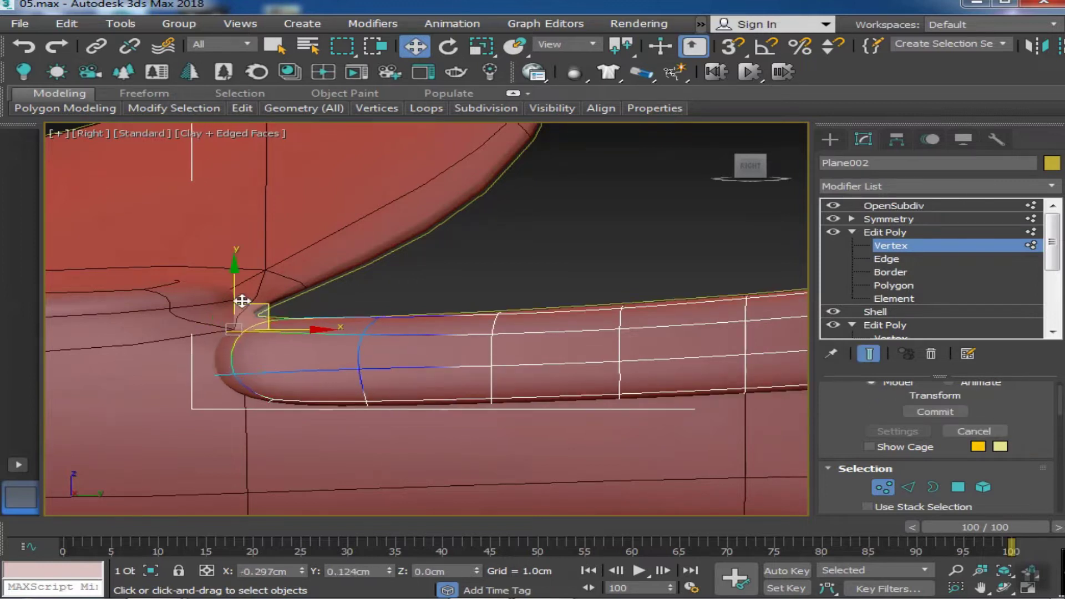
{"action": "scroll", "coordinate": [435, 409], "scroll_direction": "down", "scroll_amount": 3}
Orbit back to an angled view of the shoe and reselect the trim strip
{"action": "mouse_move", "coordinate": [435, 409]}
{"action": "middle_mouse_down", "text": "alt"}
{"action": "mouse_move", "coordinate": [542, 418]}
{"action": "mouse_move", "coordinate": [435, 428]}
{"action": "middle_mouse_up", "text": "alt"}
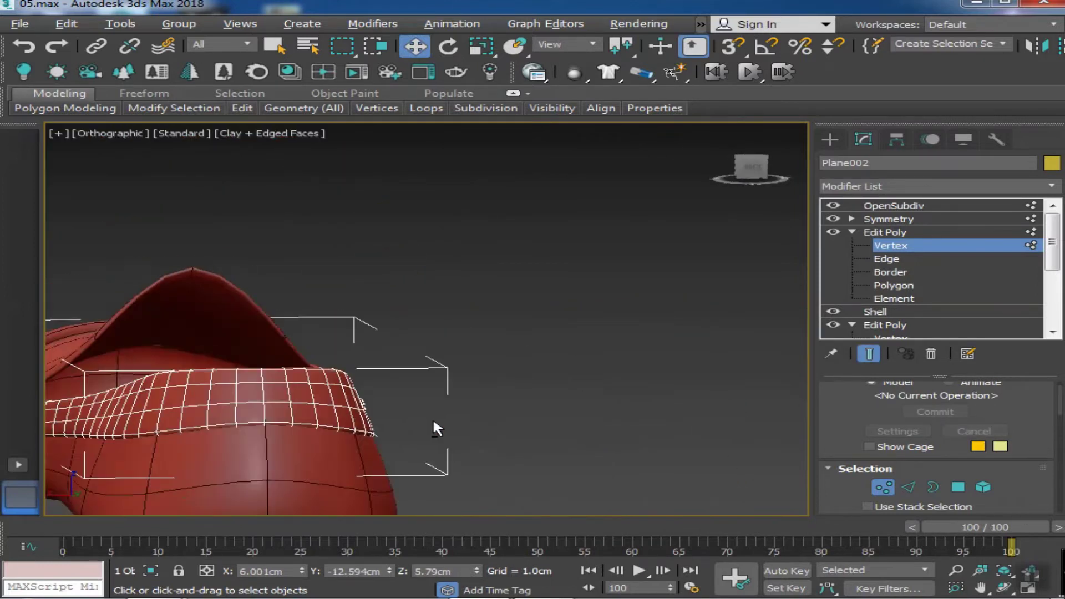
{"action": "left_click", "coordinate": [499, 249]}
{"action": "scroll", "coordinate": [432, 251], "scroll_direction": "down", "scroll_amount": 5}
{"action": "scroll", "coordinate": [431, 251], "scroll_direction": "down", "scroll_amount": 3}
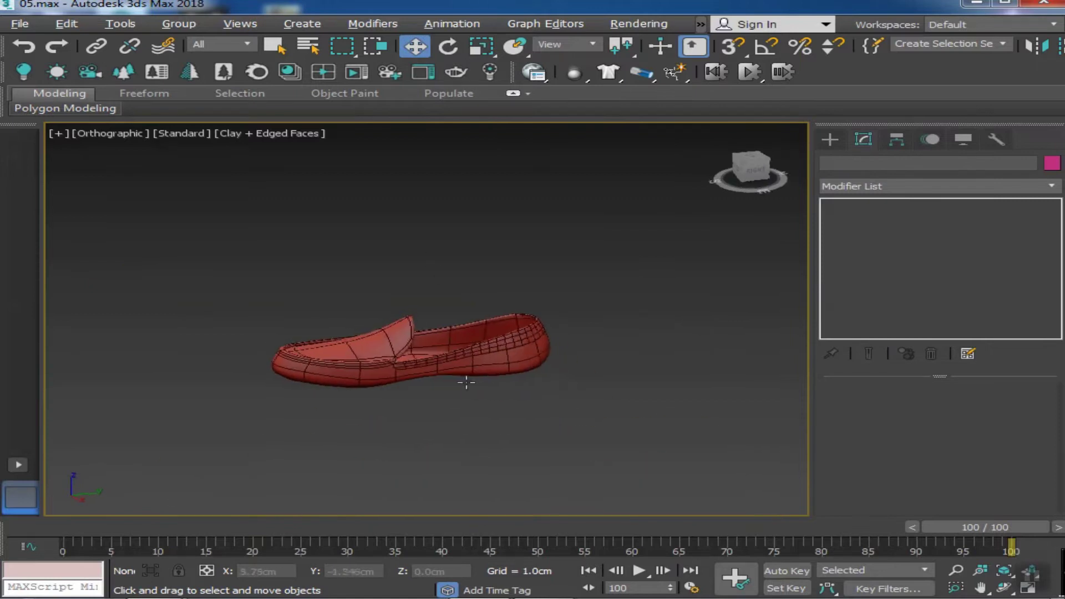
{"action": "left_click", "coordinate": [472, 415]}
{"action": "key", "text": "F4"}
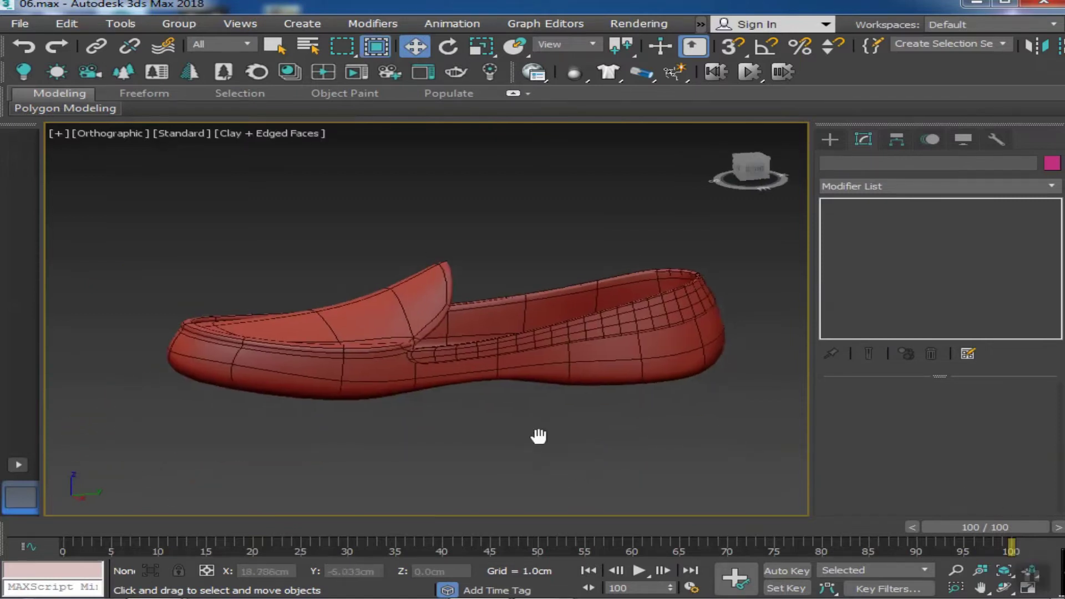
{"action": "left_click", "coordinate": [583, 351]}
Isolate the trim strip and switch to its polygons
{"action": "key", "text": "alt+q"}
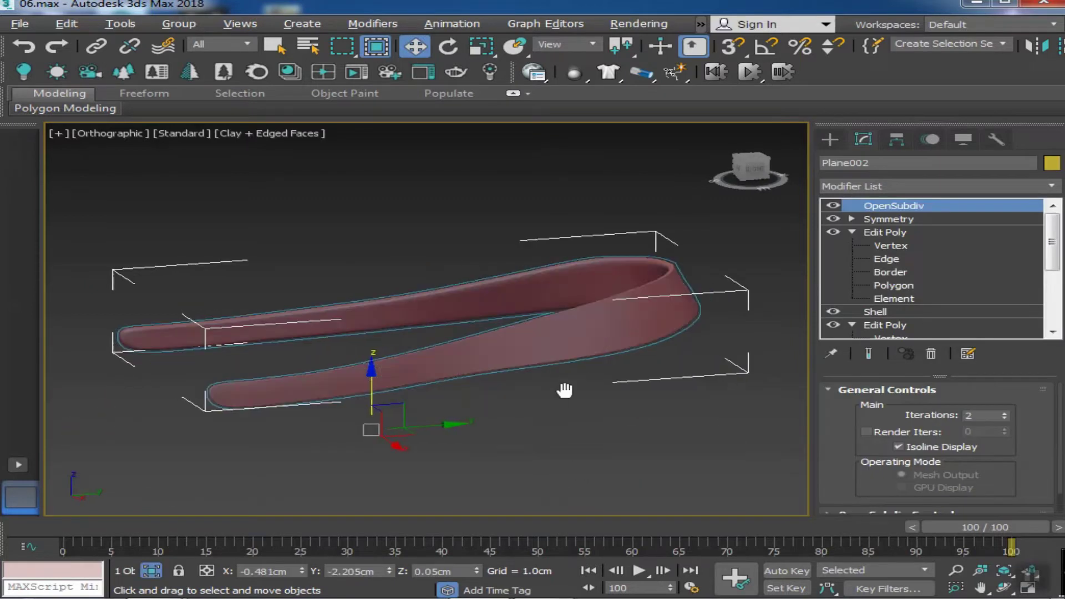
{"action": "left_click", "coordinate": [895, 288]}
{"action": "middle_click_drag", "start_coordinate": [614, 345], "coordinate": [552, 369], "text": "alt"}
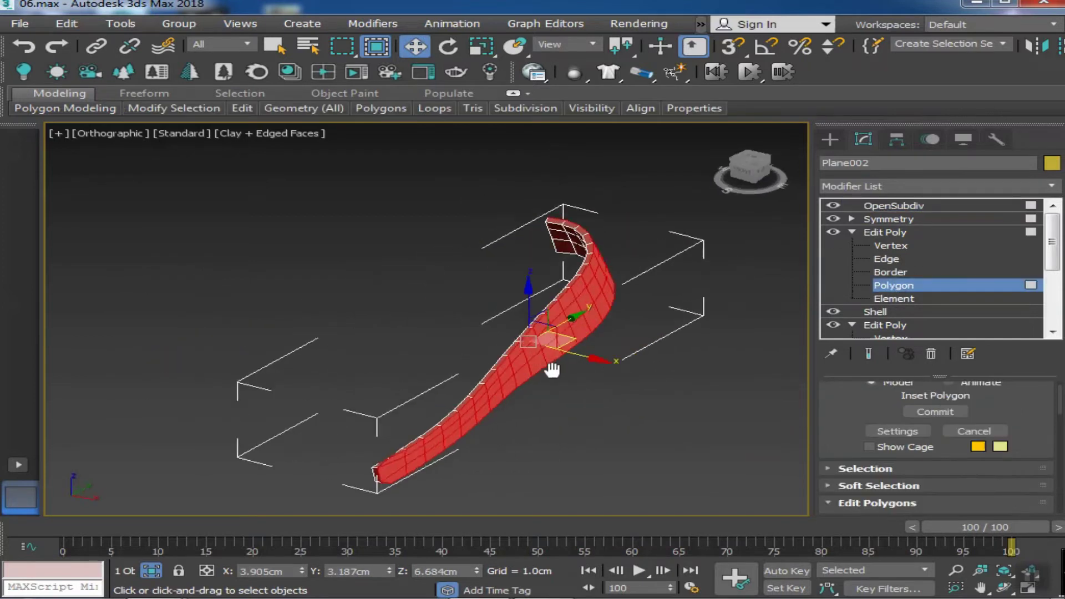
{"action": "scroll", "coordinate": [309, 397], "scroll_direction": "up", "scroll_amount": 5}
{"action": "scroll", "coordinate": [429, 417], "scroll_direction": "down", "scroll_amount": 3}
{"action": "middle_click_drag", "start_coordinate": [666, 430], "coordinate": [712, 437], "text": "alt"}
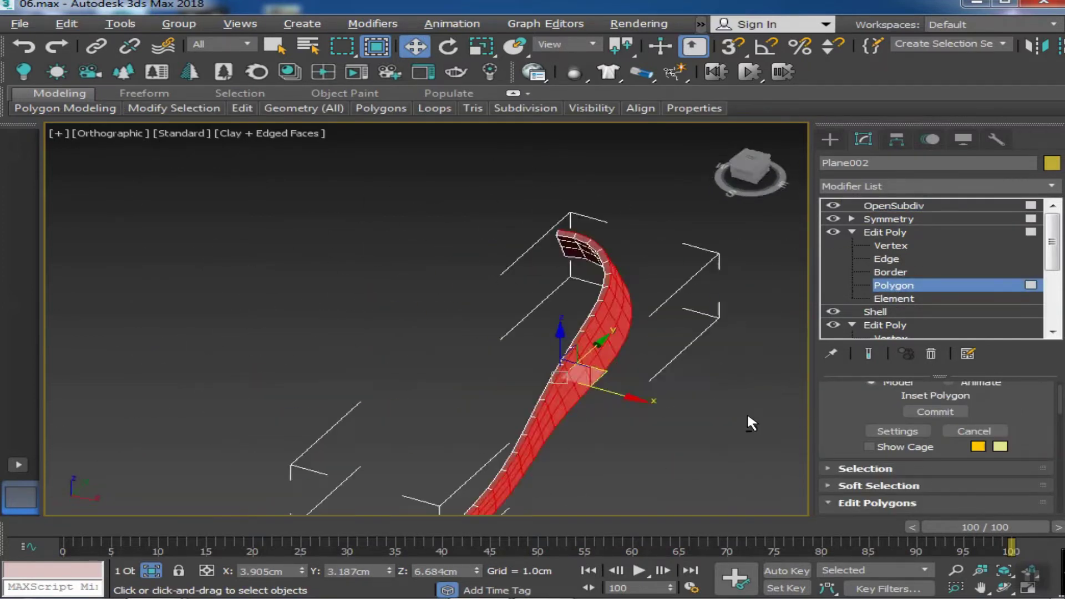
{"action": "scroll", "coordinate": [870, 408], "scroll_direction": "down", "scroll_amount": 1}
{"action": "scroll", "coordinate": [1038, 405], "scroll_direction": "down", "scroll_amount": 3}
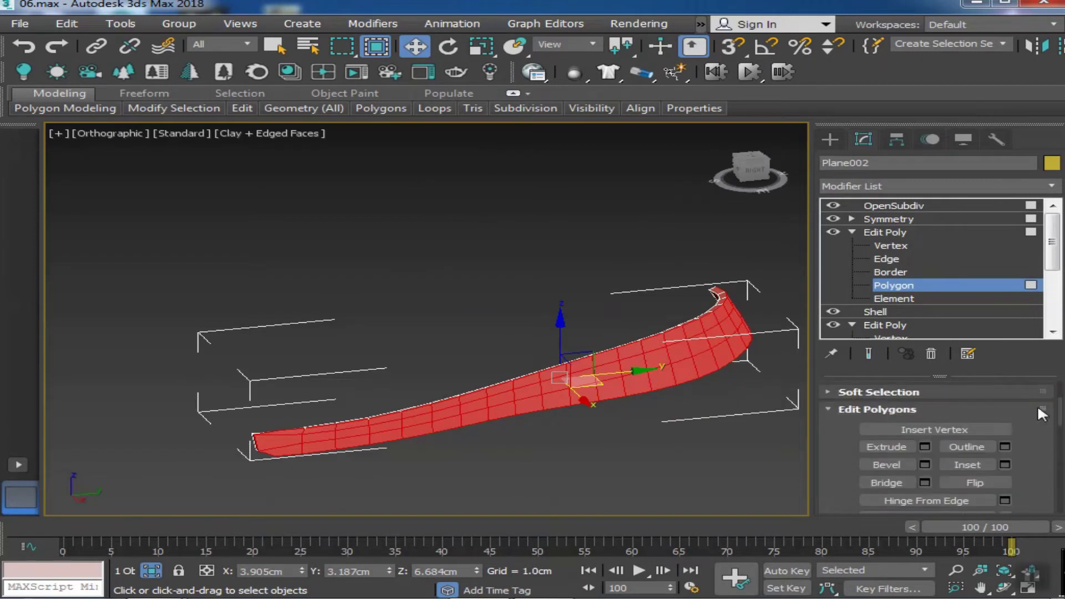
Inset the strap polygons by 0.049cm
{"action": "left_click", "coordinate": [1004, 439]}
{"action": "scroll", "coordinate": [410, 409], "scroll_direction": "up", "scroll_amount": 3}
{"action": "left_click_drag", "start_coordinate": [442, 351], "coordinate": [442, 344]}
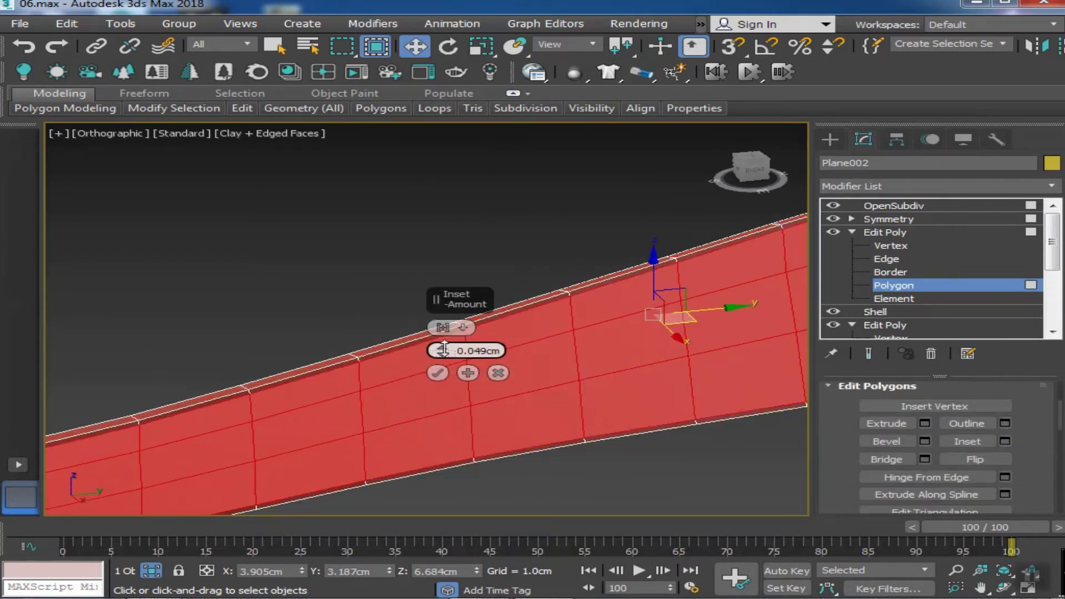
{"action": "left_click", "coordinate": [438, 373]}
{"action": "scroll", "coordinate": [472, 424], "scroll_direction": "down", "scroll_amount": 4}
{"action": "scroll", "coordinate": [472, 423], "scroll_direction": "up", "scroll_amount": 3}
Show the OpenSubdiv result and frame the full smoothed loafer
{"action": "left_click", "coordinate": [892, 207]}
{"action": "left_click", "coordinate": [675, 418]}
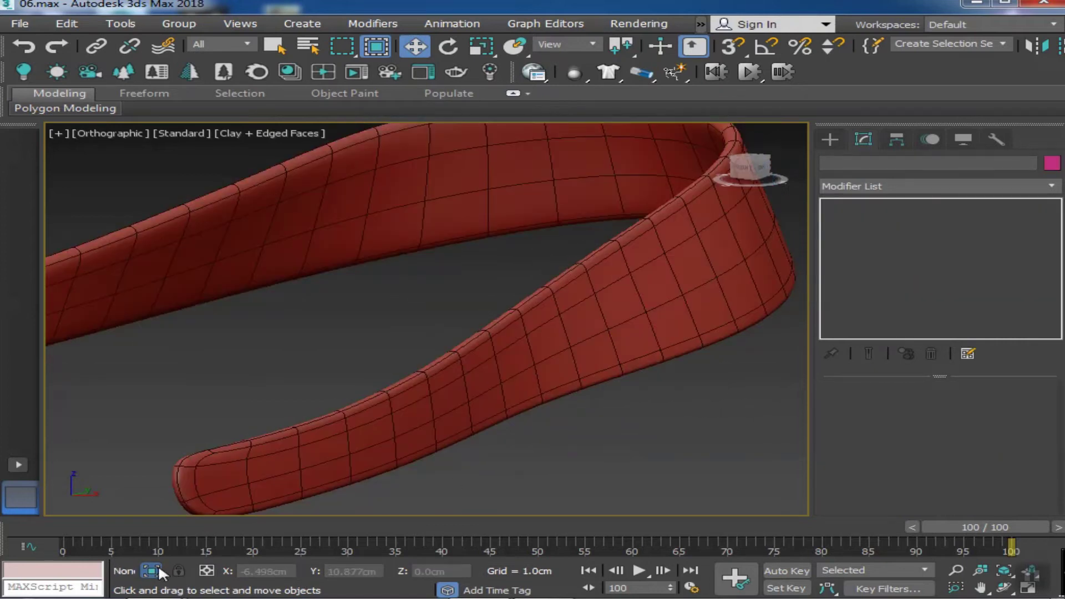
{"action": "key", "text": "z"}
{"action": "key", "text": "F4"}
{"action": "middle_click_drag", "start_coordinate": [472, 463], "coordinate": [640, 397]}
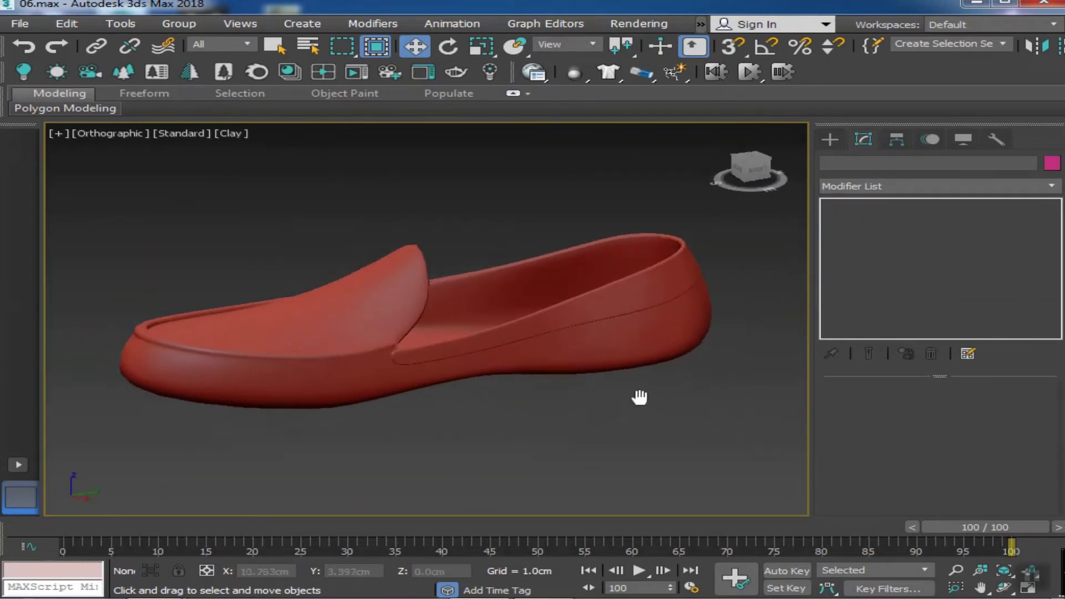
Select the sole's 12 top polygons on the unsmoothed cage
{"action": "middle_click_drag", "start_coordinate": [803, 433], "coordinate": [643, 345], "text": "alt"}
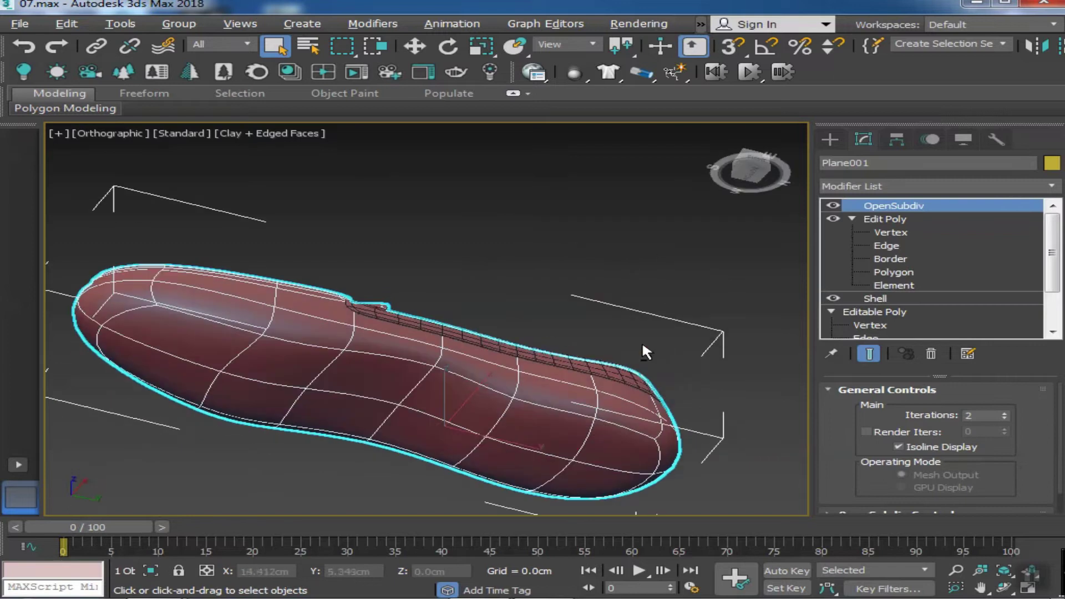
{"action": "left_click", "coordinate": [894, 272]}
{"action": "left_click", "coordinate": [869, 353]}
{"action": "middle_click_drag", "start_coordinate": [499, 388], "coordinate": [422, 361], "text": "alt"}
{"action": "left_click", "coordinate": [167, 289]}
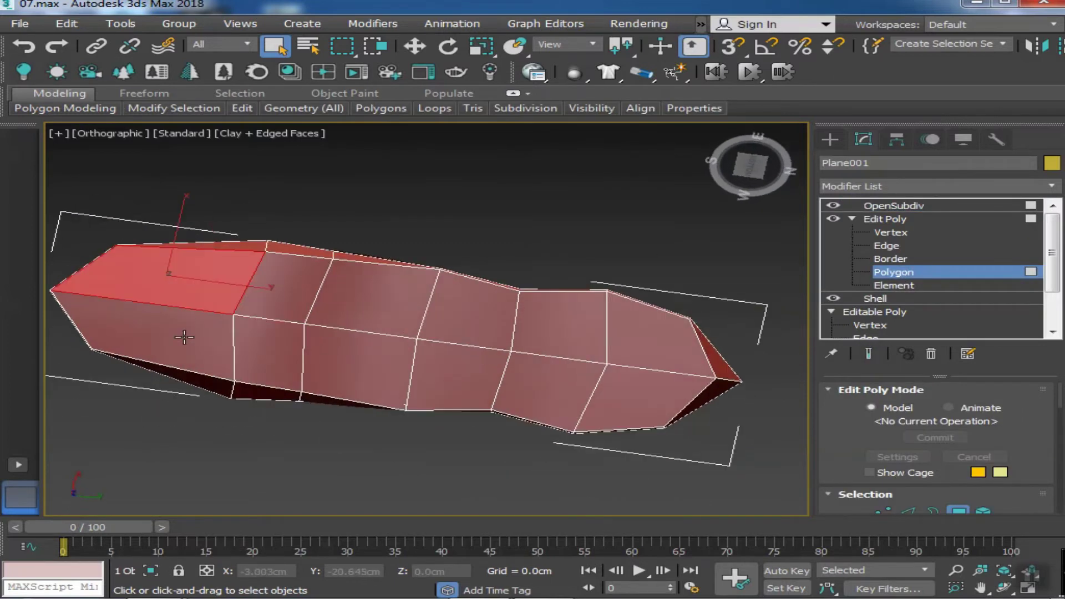
{"action": "left_click", "coordinate": [360, 294], "text": "ctrl"}
{"action": "left_click", "coordinate": [387, 362], "text": "ctrl"}
{"action": "left_click", "coordinate": [552, 254], "text": "ctrl"}
{"action": "middle_click_drag", "start_coordinate": [641, 395], "coordinate": [682, 401]}
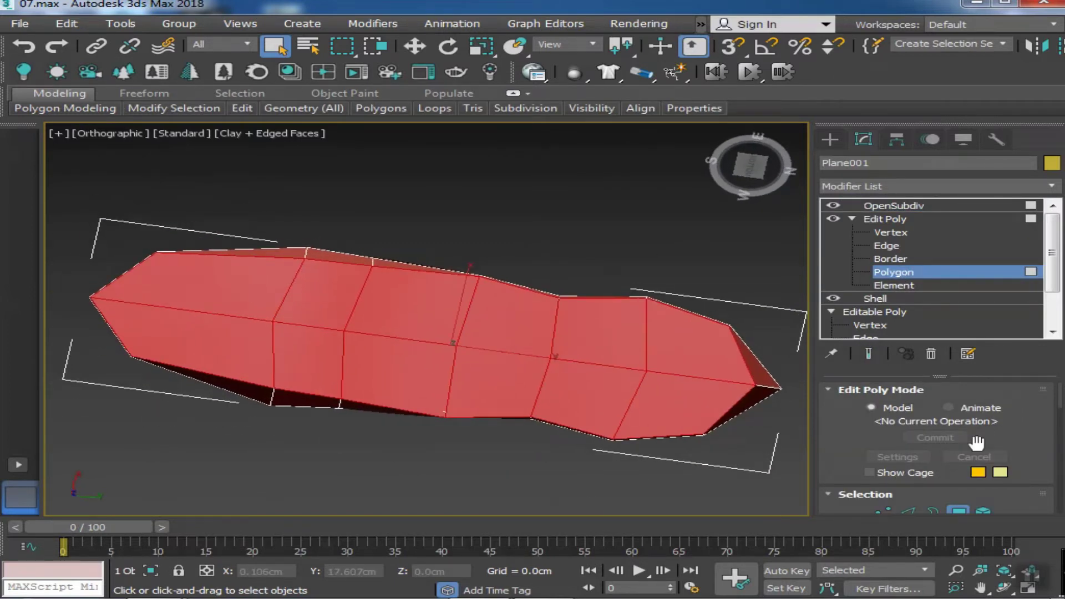
{"action": "scroll", "coordinate": [1027, 432], "scroll_direction": "down", "scroll_amount": 5}
{"action": "scroll", "coordinate": [1027, 437], "scroll_direction": "down", "scroll_amount": 3}
Apply a small inset to the selected sole polygons
{"action": "left_click", "coordinate": [1005, 505]}
{"action": "scroll", "coordinate": [273, 397], "scroll_direction": "up", "scroll_amount": 5}
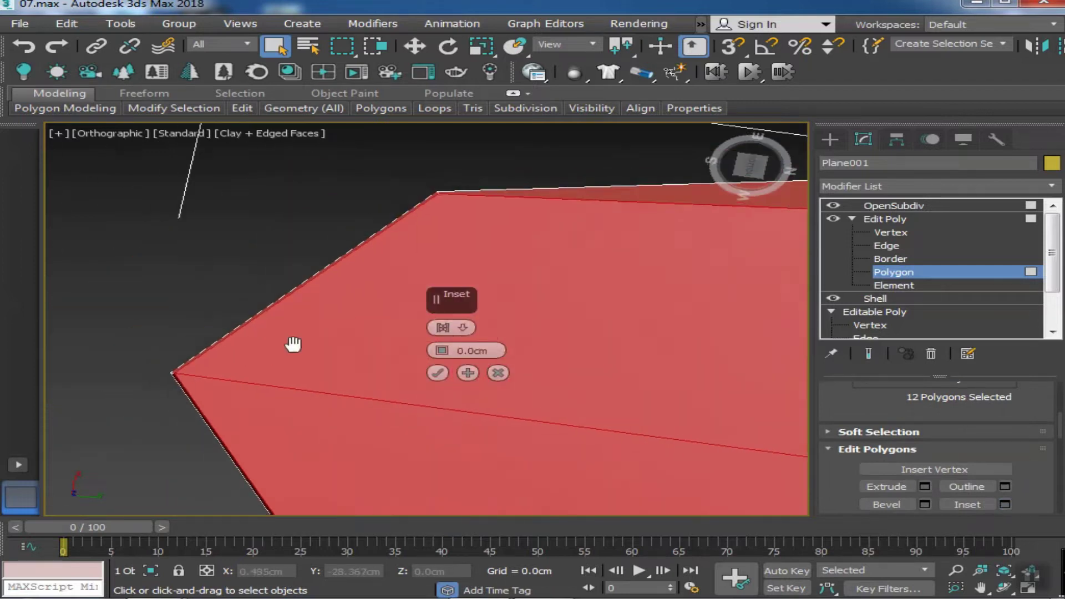
{"action": "scroll", "coordinate": [292, 347], "scroll_direction": "up", "scroll_amount": 2}
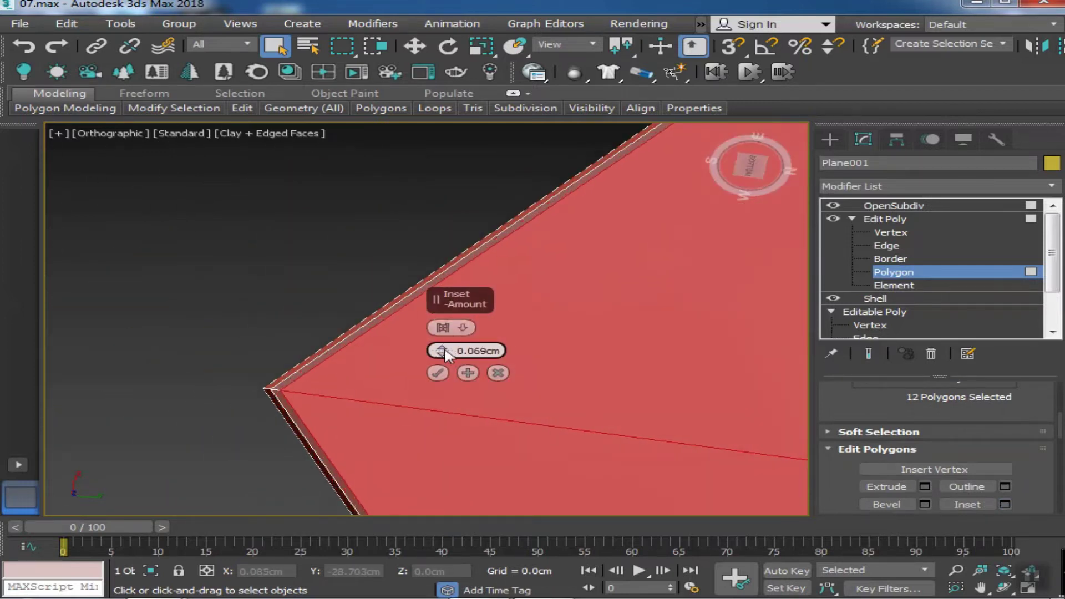
{"action": "left_click", "coordinate": [438, 373]}
{"action": "scroll", "coordinate": [472, 377], "scroll_direction": "down", "scroll_amount": 7}
{"action": "middle_click_drag", "start_coordinate": [492, 392], "coordinate": [411, 464], "text": "alt"}
Extrude the sole polygons upward 0.52cm and preview the smoothed result
{"action": "left_click", "coordinate": [925, 487]}
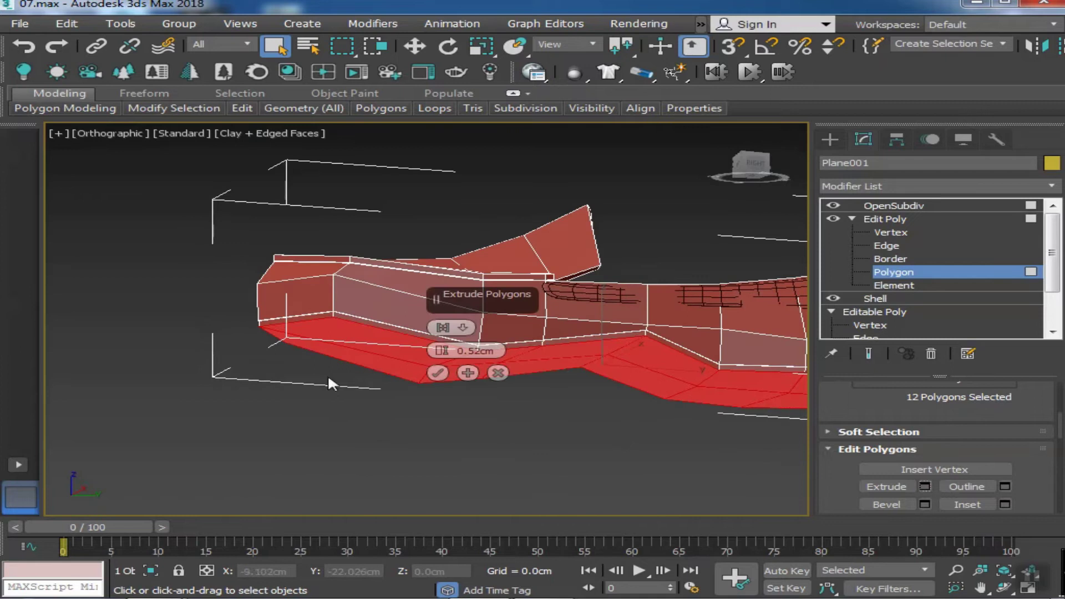
{"action": "scroll", "coordinate": [328, 383], "scroll_direction": "up", "scroll_amount": 3}
{"action": "left_click_drag", "start_coordinate": [442, 351], "coordinate": [442, 341]}
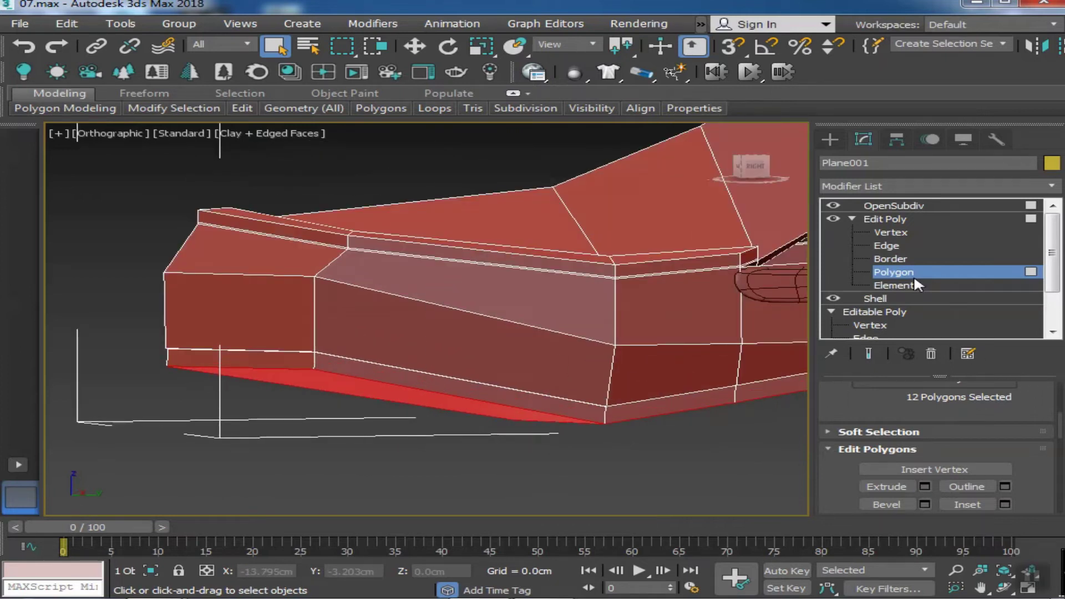
{"action": "left_click", "coordinate": [894, 205]}
{"action": "scroll", "coordinate": [424, 360], "scroll_direction": "up", "scroll_amount": 3}
{"action": "scroll", "coordinate": [411, 352], "scroll_direction": "down", "scroll_amount": 2}
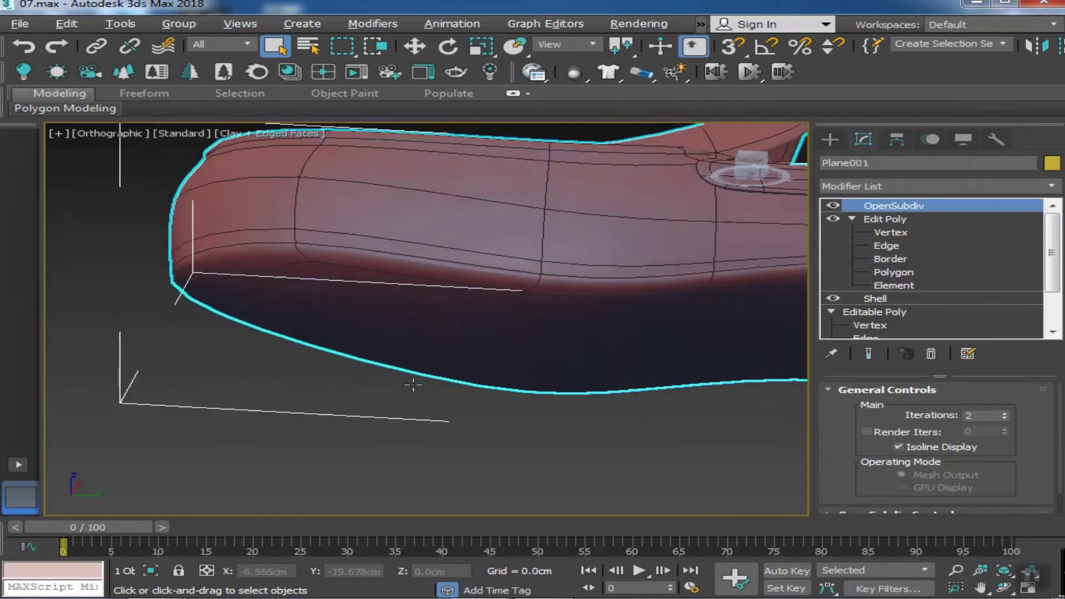
{"action": "middle_click_drag", "start_coordinate": [412, 384], "coordinate": [428, 371], "text": "alt"}
Alternate between polygon editing and the smoothed preview to inspect the extruded sole
{"action": "left_click", "coordinate": [894, 271]}
{"action": "scroll", "coordinate": [555, 361], "scroll_direction": "down", "scroll_amount": 5}
{"action": "mouse_move", "coordinate": [516, 424]}
{"action": "middle_mouse_down", "text": "alt"}
{"action": "mouse_move", "coordinate": [490, 328]}
{"action": "mouse_move", "coordinate": [484, 333]}
{"action": "middle_mouse_up", "text": "alt"}
{"action": "key", "text": "w"}
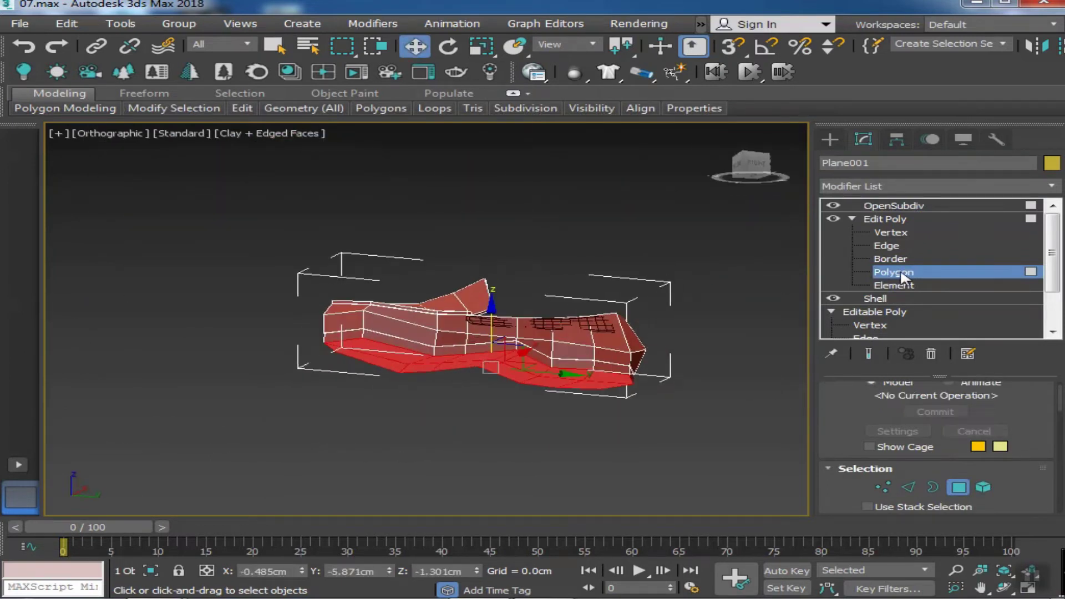
{"action": "left_click", "coordinate": [891, 206]}
{"action": "scroll", "coordinate": [342, 294], "scroll_direction": "up", "scroll_amount": 5}
{"action": "scroll", "coordinate": [576, 411], "scroll_direction": "down", "scroll_amount": 2}
{"action": "middle_click_drag", "start_coordinate": [575, 411], "coordinate": [534, 381]}
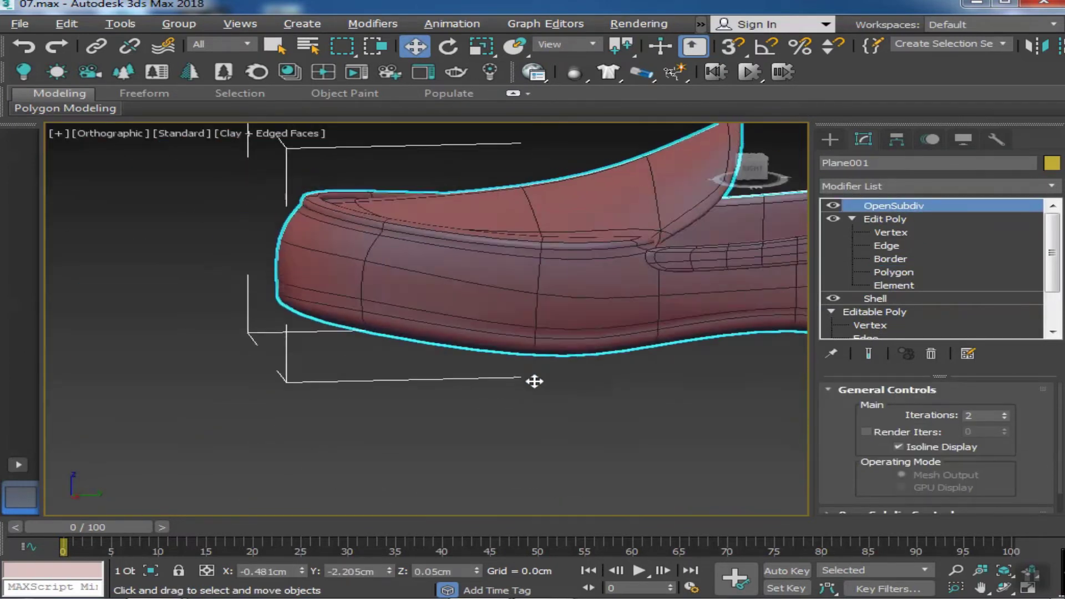
{"action": "scroll", "coordinate": [534, 381], "scroll_direction": "up", "scroll_amount": 3}
{"action": "scroll", "coordinate": [492, 350], "scroll_direction": "up", "scroll_amount": 1}
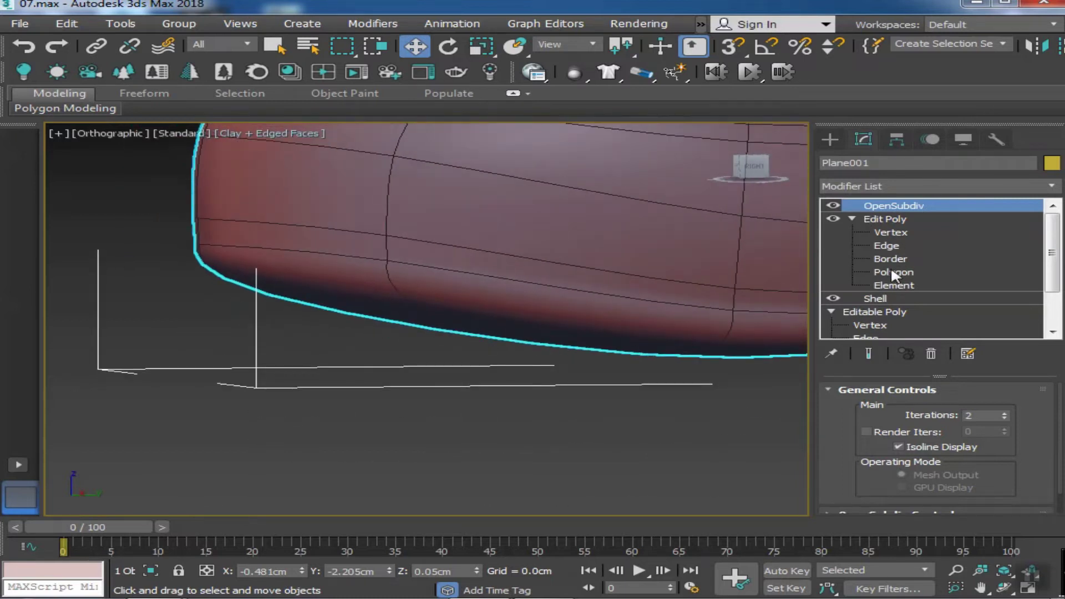
{"action": "left_click", "coordinate": [894, 272]}
{"action": "scroll", "coordinate": [377, 351], "scroll_direction": "down", "scroll_amount": 5}
{"action": "middle_click_drag", "start_coordinate": [377, 351], "coordinate": [327, 404], "text": "alt"}
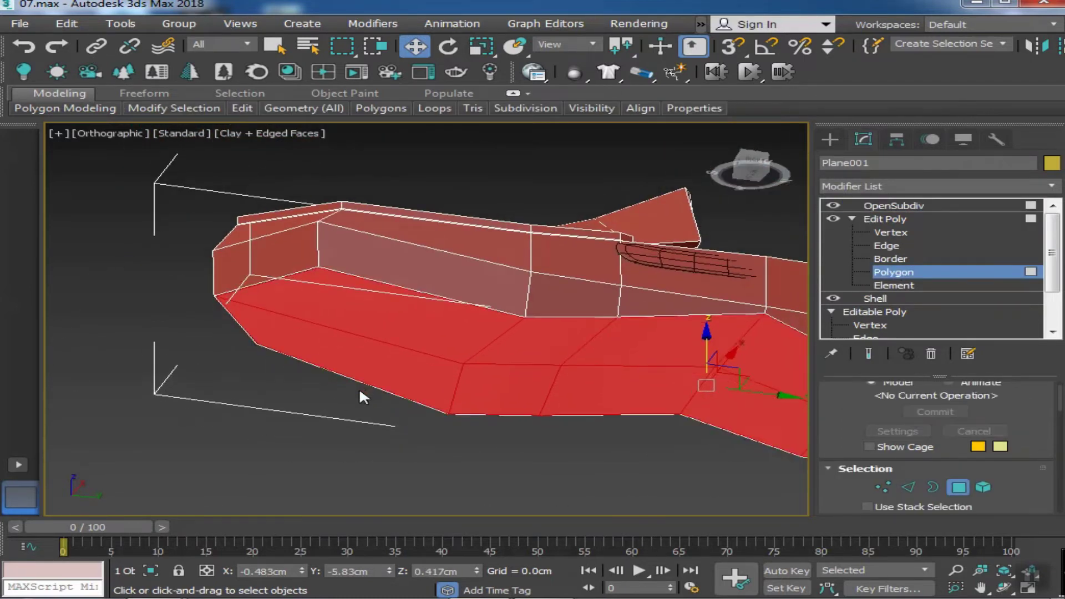
Inset the selected sole faces again by 0.377cm
{"action": "scroll", "coordinate": [360, 391], "scroll_direction": "up", "scroll_amount": 5}
{"action": "scroll", "coordinate": [297, 330], "scroll_direction": "down", "scroll_amount": 2}
{"action": "scroll", "coordinate": [1027, 424], "scroll_direction": "down", "scroll_amount": 2}
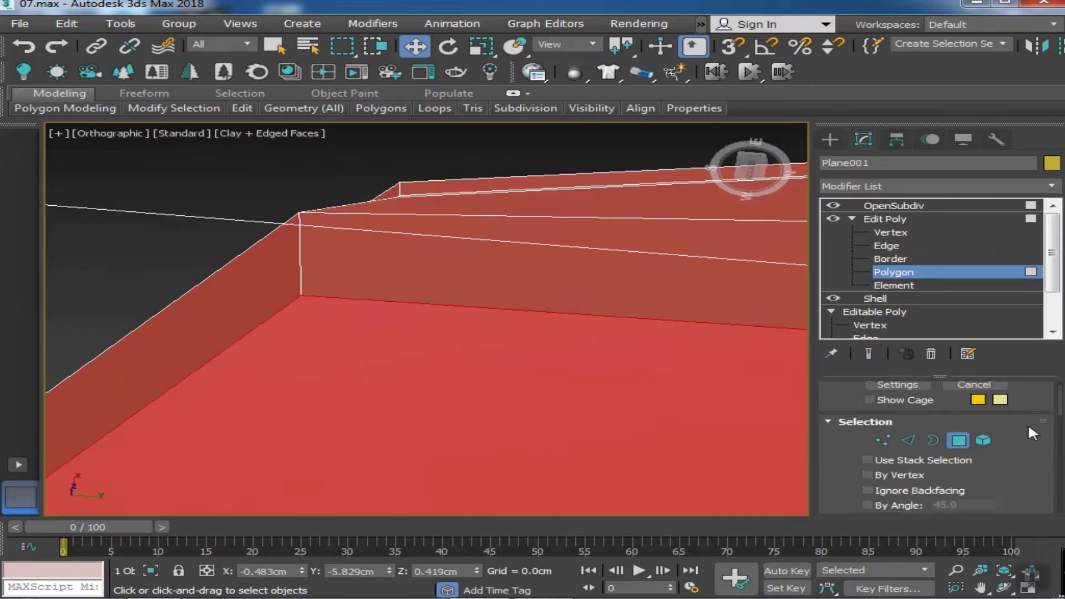
{"action": "scroll", "coordinate": [1028, 424], "scroll_direction": "down", "scroll_amount": 5}
{"action": "left_click", "coordinate": [1005, 502]}
{"action": "left_click_drag", "start_coordinate": [443, 350], "coordinate": [442, 338]}
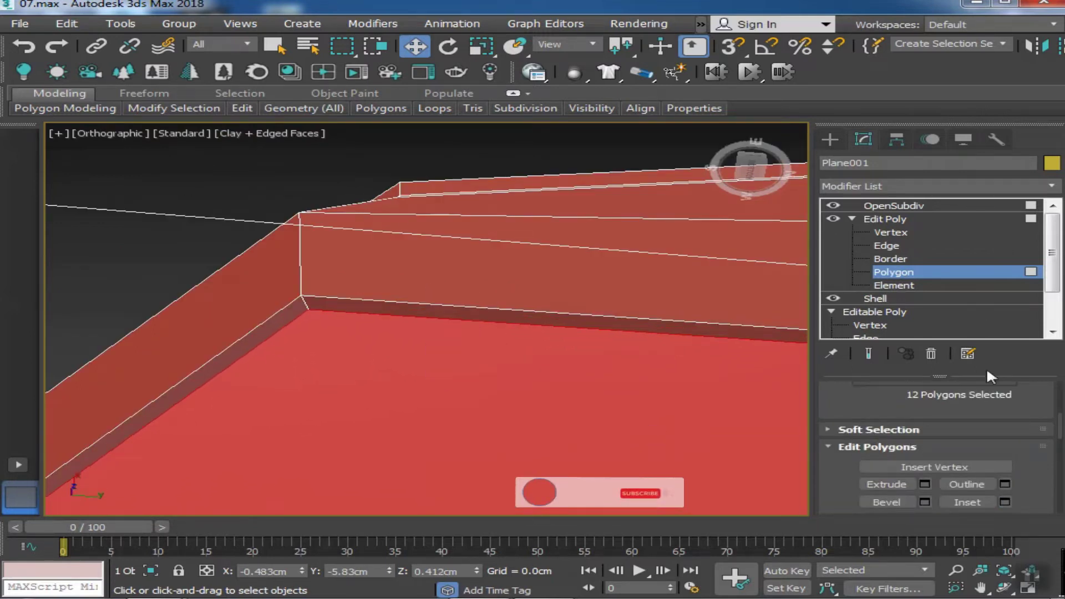
Extrude the inset sole faces a further 1.031cm
{"action": "left_click", "coordinate": [924, 484]}
{"action": "scroll", "coordinate": [469, 360], "scroll_direction": "down", "scroll_amount": 3}
{"action": "left_click_drag", "start_coordinate": [442, 350], "coordinate": [443, 340]}
{"action": "left_click", "coordinate": [438, 373]}
{"action": "mouse_move", "coordinate": [438, 373]}
{"action": "middle_mouse_down", "text": "alt"}
{"action": "mouse_move", "coordinate": [442, 416]}
{"action": "mouse_move", "coordinate": [551, 437]}
{"action": "mouse_move", "coordinate": [740, 324]}
{"action": "middle_mouse_up", "text": "alt"}
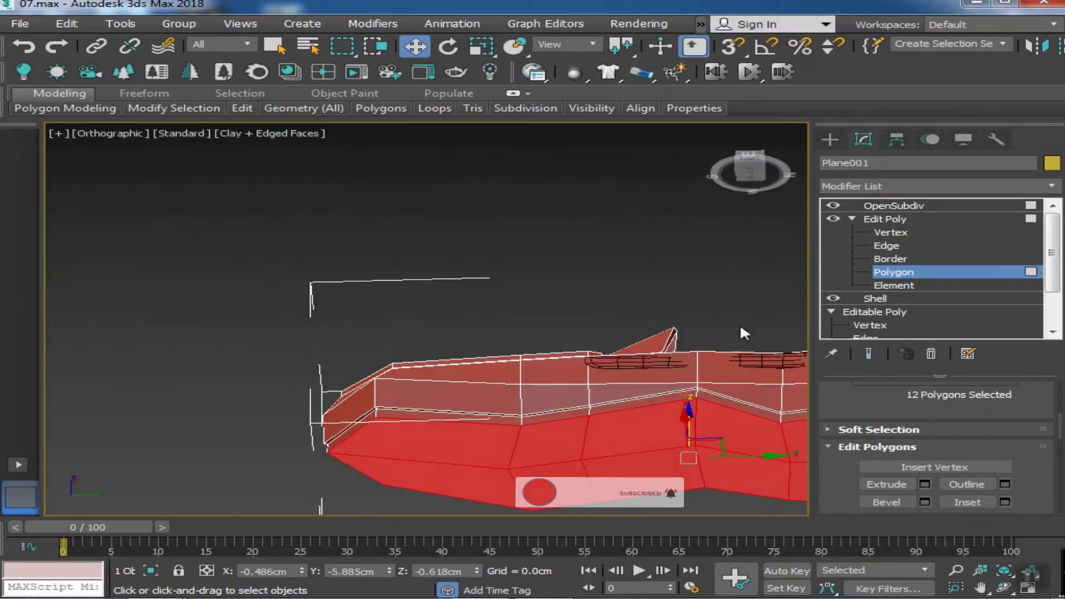
Extrude the 16 seam edges with negative height and 0.033cm width
{"action": "left_click", "coordinate": [891, 232]}
{"action": "left_click", "coordinate": [887, 246]}
{"action": "scroll", "coordinate": [401, 345], "scroll_direction": "up", "scroll_amount": 5}
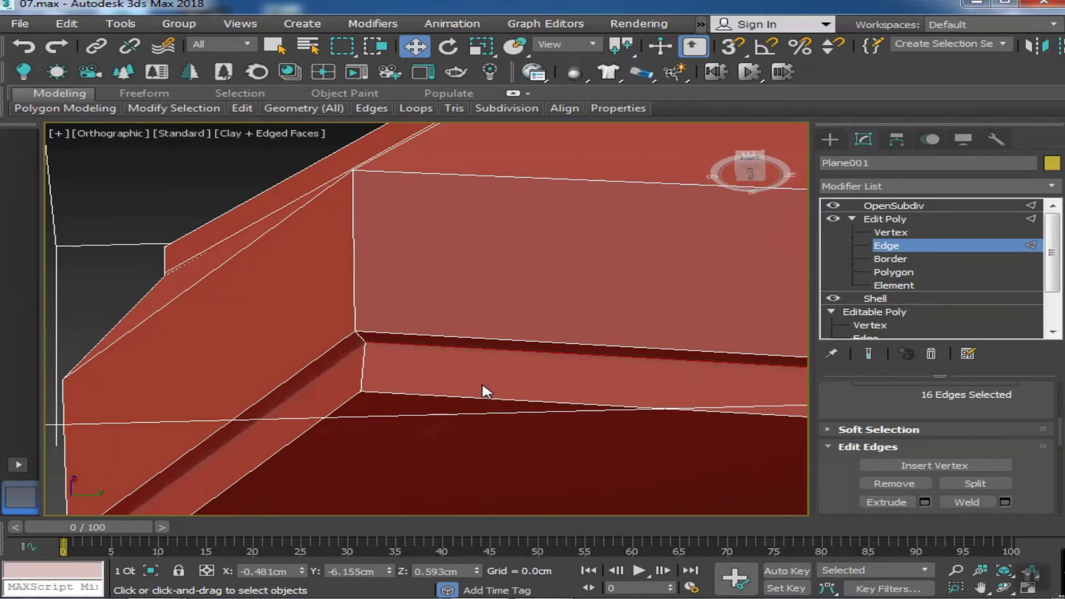
{"action": "middle_click_drag", "start_coordinate": [483, 392], "coordinate": [308, 366]}
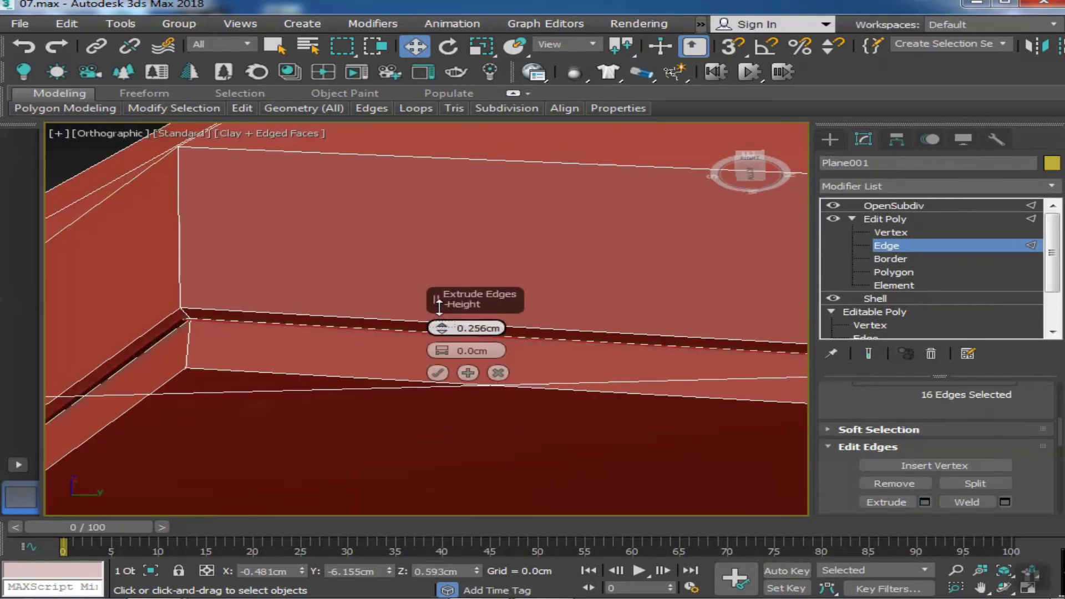
{"action": "middle_click_drag", "start_coordinate": [238, 332], "coordinate": [439, 344], "text": "alt"}
{"action": "left_click_drag", "start_coordinate": [441, 351], "coordinate": [440, 336]}
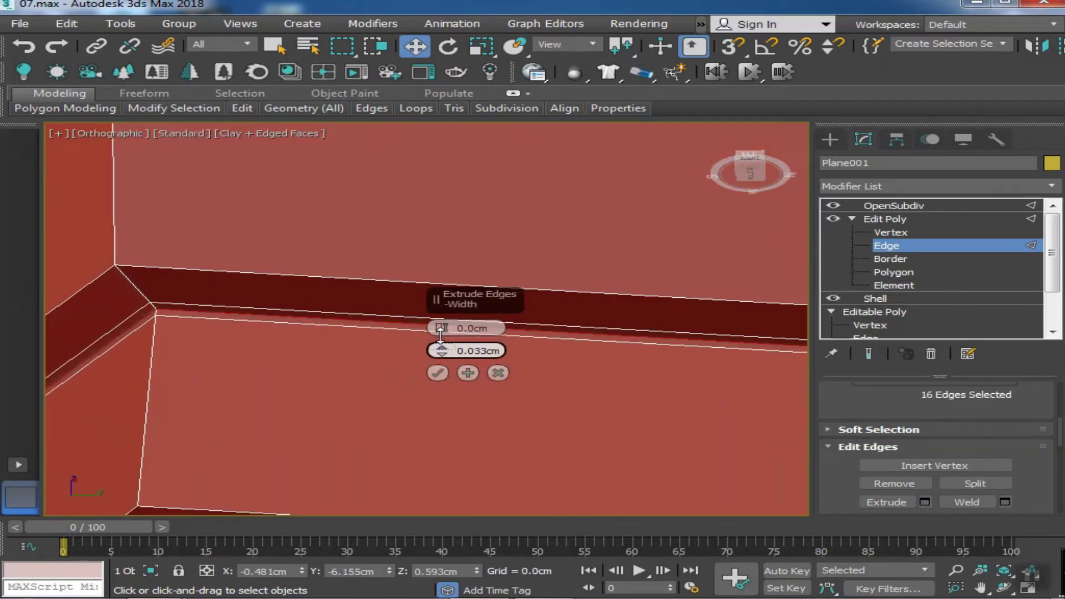
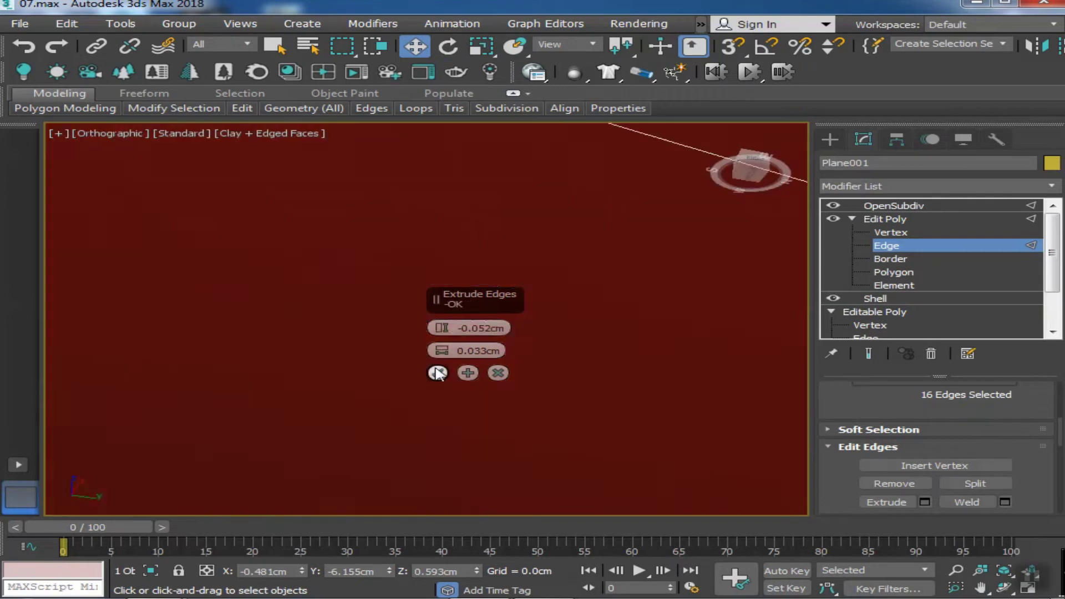
Confirm the edge extrusion and reselect the shoe to inspect its smoothed mesh
{"action": "left_click", "coordinate": [438, 373]}
{"action": "scroll", "coordinate": [471, 394], "scroll_direction": "down", "scroll_amount": 5}
{"action": "left_click", "coordinate": [894, 205]}
{"action": "middle_click_drag", "start_coordinate": [533, 294], "coordinate": [281, 435]}
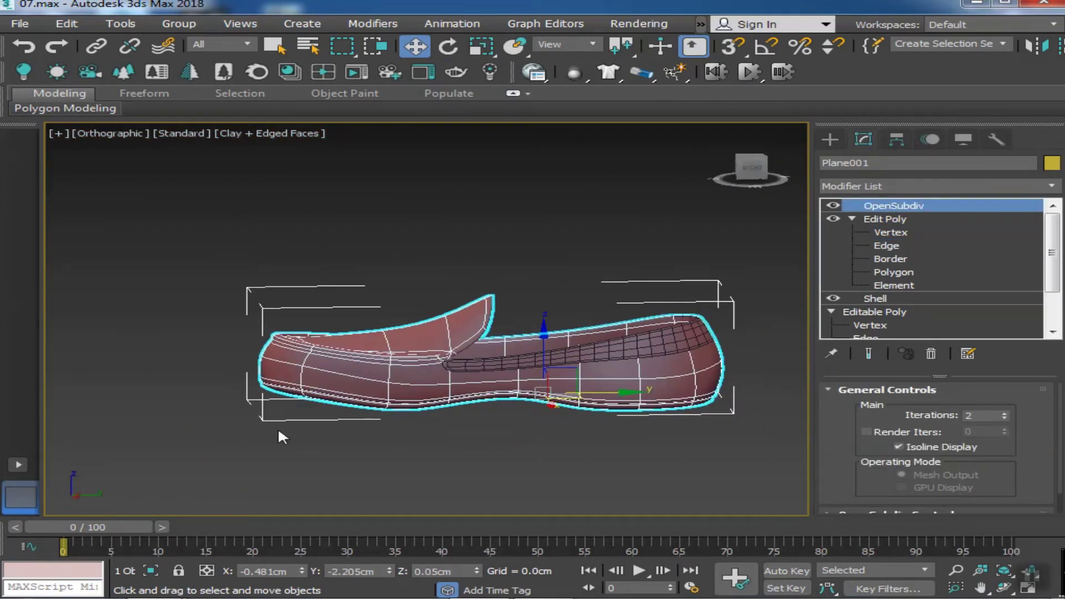
{"action": "left_click", "coordinate": [281, 435]}
{"action": "scroll", "coordinate": [521, 435], "scroll_direction": "up", "scroll_amount": 5}
{"action": "mouse_move", "coordinate": [521, 435]}
{"action": "middle_mouse_down"}
{"action": "mouse_move", "coordinate": [566, 400]}
{"action": "mouse_move", "coordinate": [529, 448]}
{"action": "mouse_move", "coordinate": [324, 416]}
{"action": "mouse_move", "coordinate": [699, 378]}
{"action": "mouse_move", "coordinate": [493, 428]}
{"action": "mouse_move", "coordinate": [547, 416]}
{"action": "mouse_move", "coordinate": [562, 425]}
{"action": "middle_mouse_up"}
{"action": "key", "text": "F4"}
{"action": "scroll", "coordinate": [480, 436], "scroll_direction": "down", "scroll_amount": 3}
{"action": "left_click", "coordinate": [562, 414]}
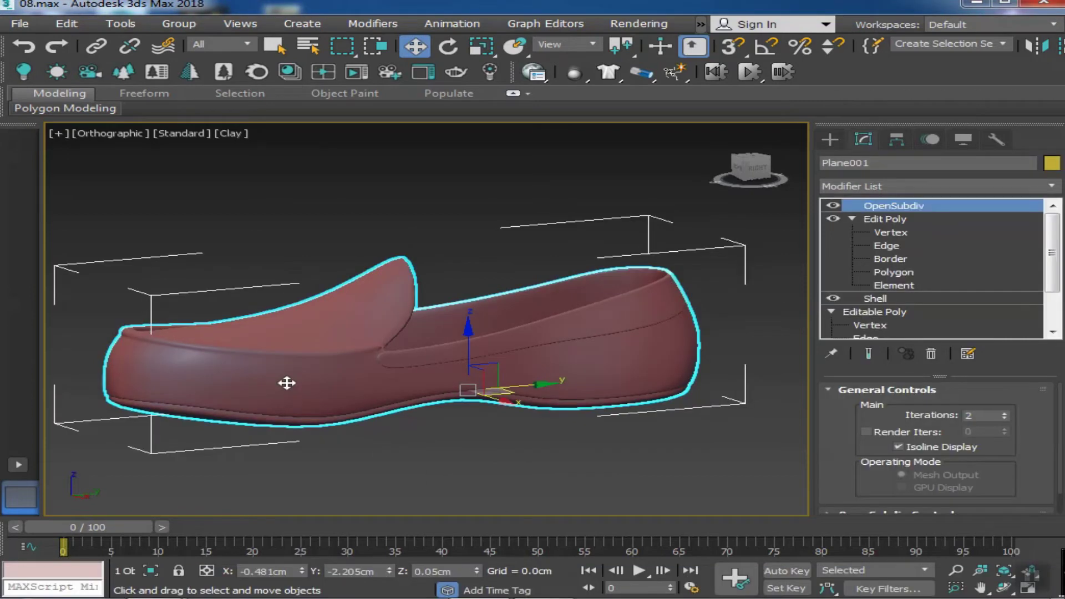
{"action": "key", "text": "F4"}
{"action": "mouse_move", "coordinate": [357, 444]}
{"action": "middle_mouse_down", "text": "alt"}
{"action": "mouse_move", "coordinate": [461, 452]}
{"action": "mouse_move", "coordinate": [260, 417]}
{"action": "mouse_move", "coordinate": [455, 451]}
{"action": "mouse_move", "coordinate": [353, 423]}
{"action": "middle_mouse_up", "text": "alt"}
Add an Edit Poly modifier on top of the shoe's stack
{"action": "left_click", "coordinate": [955, 188]}
{"action": "key", "text": "e"}
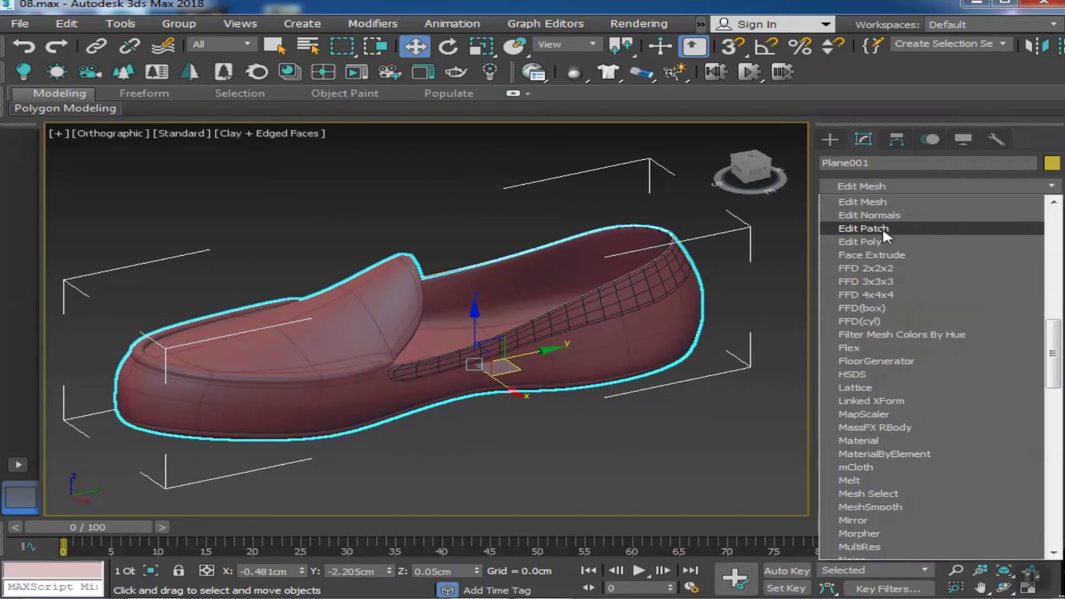
{"action": "left_click", "coordinate": [882, 228]}
{"action": "mouse_move", "coordinate": [500, 377]}
{"action": "middle_mouse_down", "text": "alt"}
{"action": "mouse_move", "coordinate": [623, 385]}
{"action": "mouse_move", "coordinate": [469, 373]}
{"action": "middle_mouse_up", "text": "alt"}
{"action": "scroll", "coordinate": [468, 374], "scroll_direction": "up", "scroll_amount": 3}
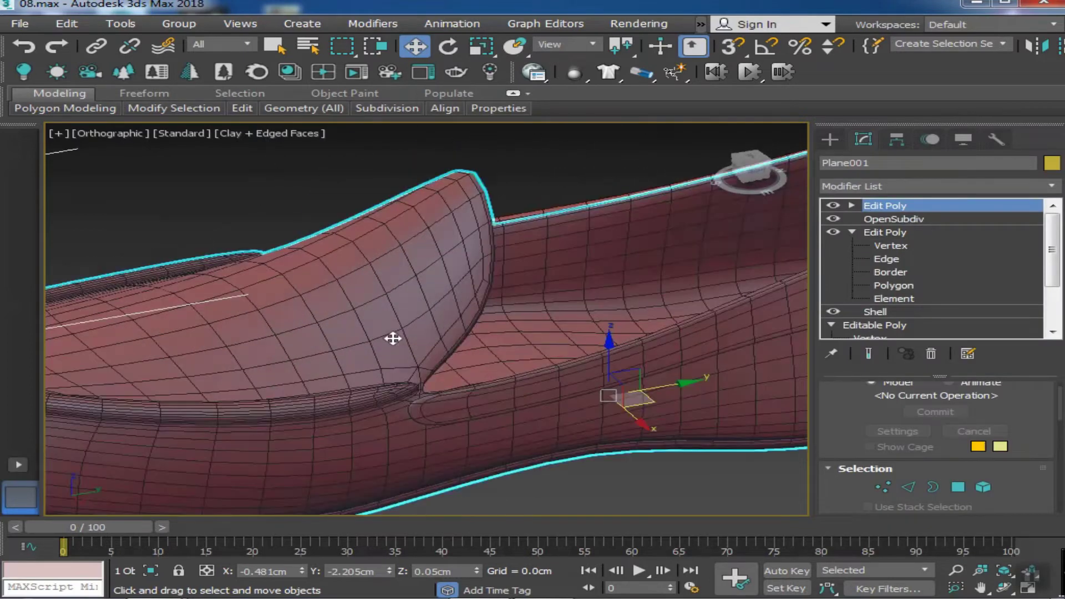
Raise the OpenSubdiv iterations to 3
{"action": "left_click", "coordinate": [910, 219]}
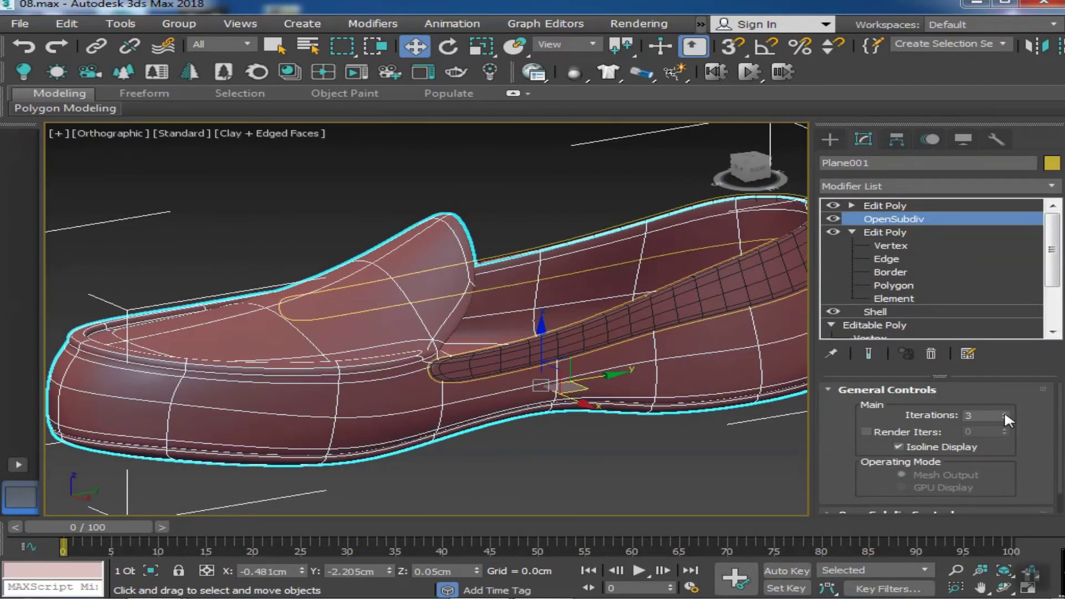
{"action": "left_click", "coordinate": [885, 205]}
{"action": "middle_click_drag", "start_coordinate": [472, 333], "coordinate": [610, 359], "text": "alt"}
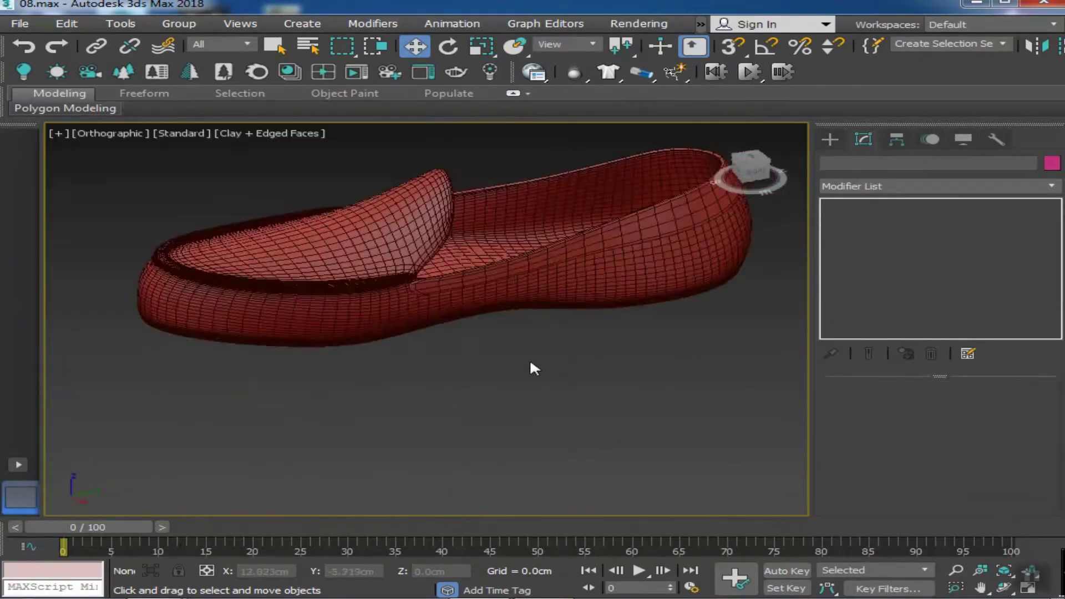
Create a cylinder with 3 height segments and move it under the shoe's sole
{"action": "left_click", "coordinate": [830, 139]}
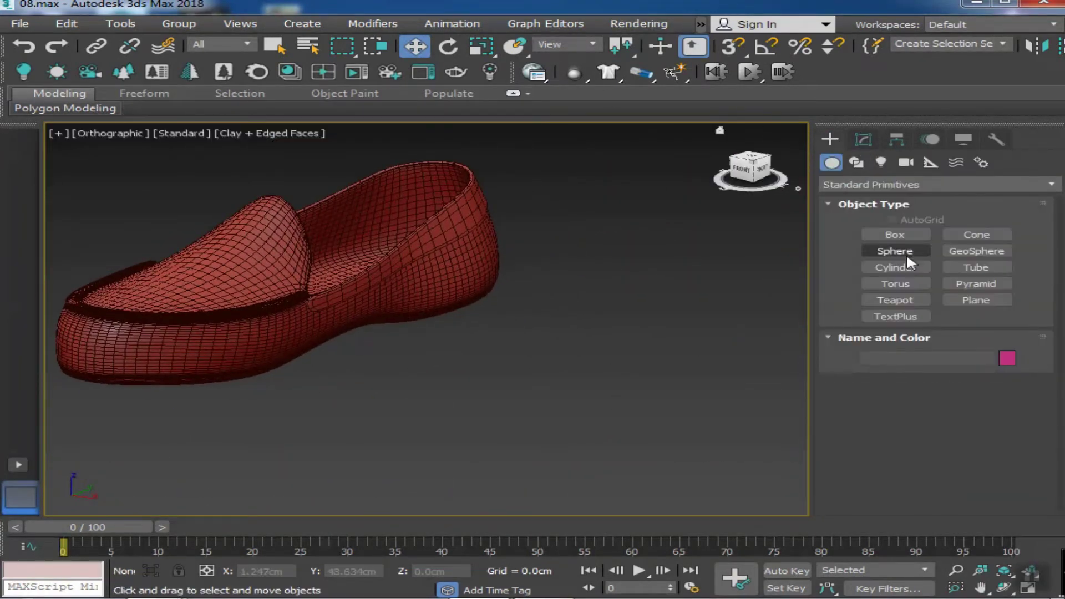
{"action": "left_click", "coordinate": [890, 268]}
{"action": "scroll", "coordinate": [387, 358], "scroll_direction": "up", "scroll_amount": 3}
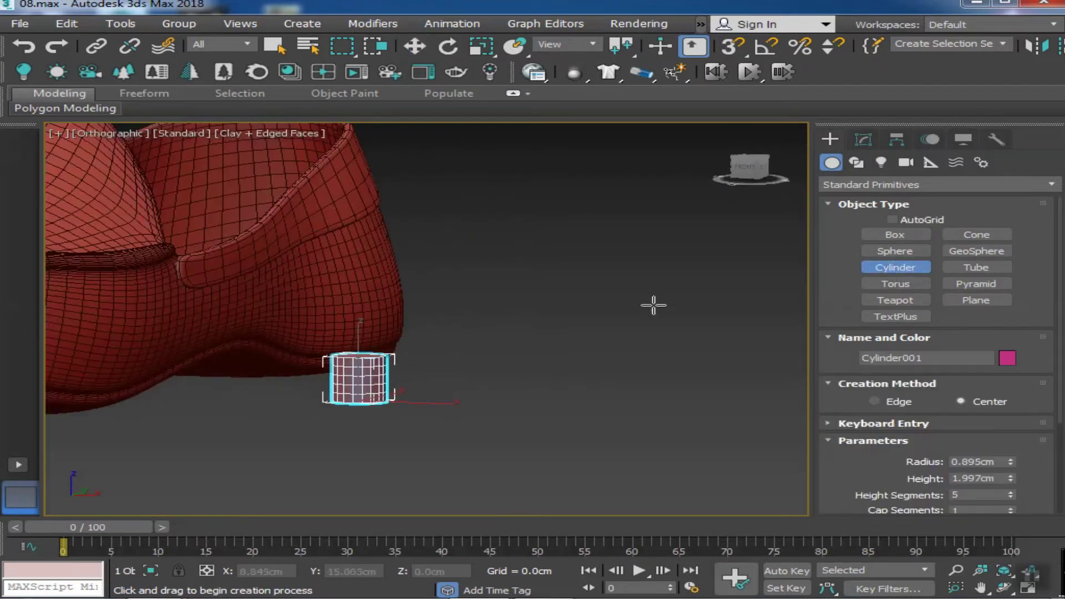
{"action": "key", "text": "w"}
{"action": "left_click", "coordinate": [863, 139]}
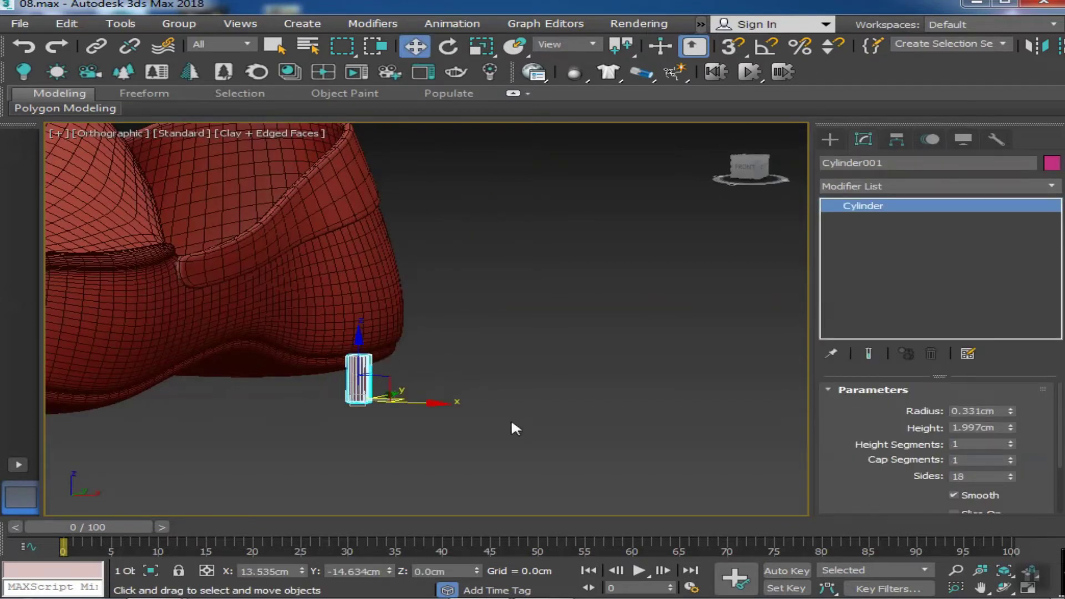
{"action": "scroll", "coordinate": [516, 429], "scroll_direction": "up", "scroll_amount": 2}
{"action": "left_click", "coordinate": [1011, 443]}
{"action": "scroll", "coordinate": [466, 383], "scroll_direction": "down", "scroll_amount": 2}
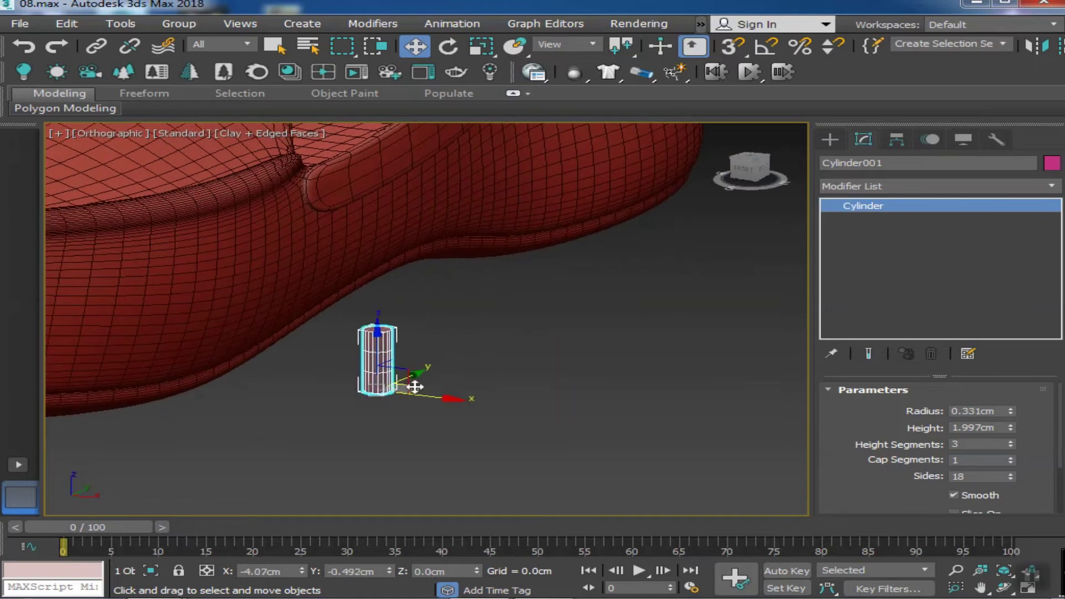
{"action": "left_click_drag", "start_coordinate": [416, 385], "coordinate": [361, 383]}
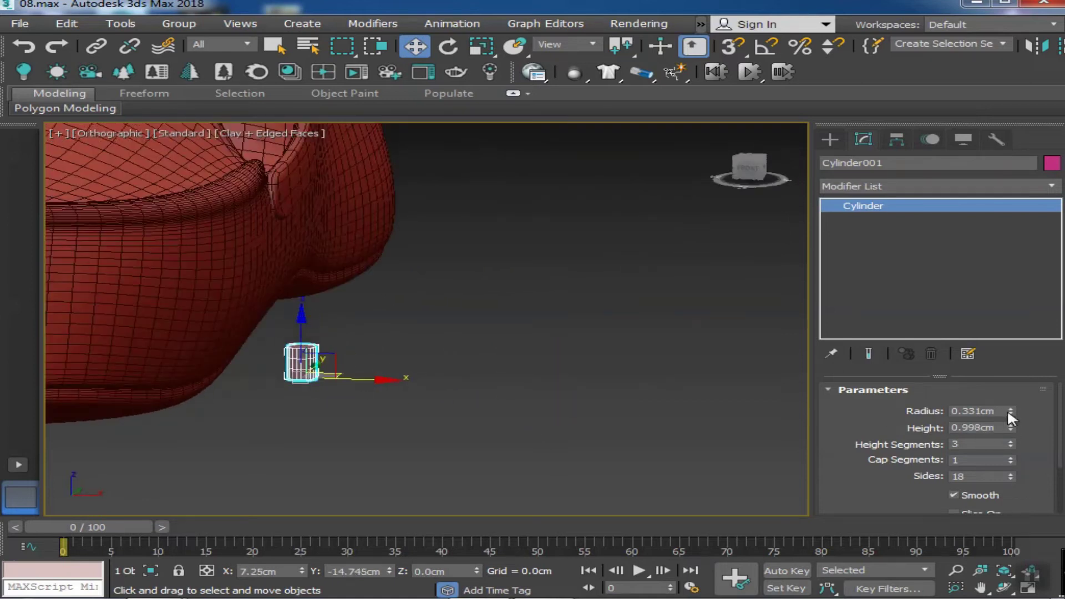
Shrink the cylinder to radius 0.073 and height 0.429
{"action": "left_click_drag", "start_coordinate": [1025, 463], "coordinate": [1025, 461]}
{"action": "scroll", "coordinate": [299, 397], "scroll_direction": "up", "scroll_amount": 2}
{"action": "middle_click_drag", "start_coordinate": [299, 397], "coordinate": [373, 416], "text": "alt"}
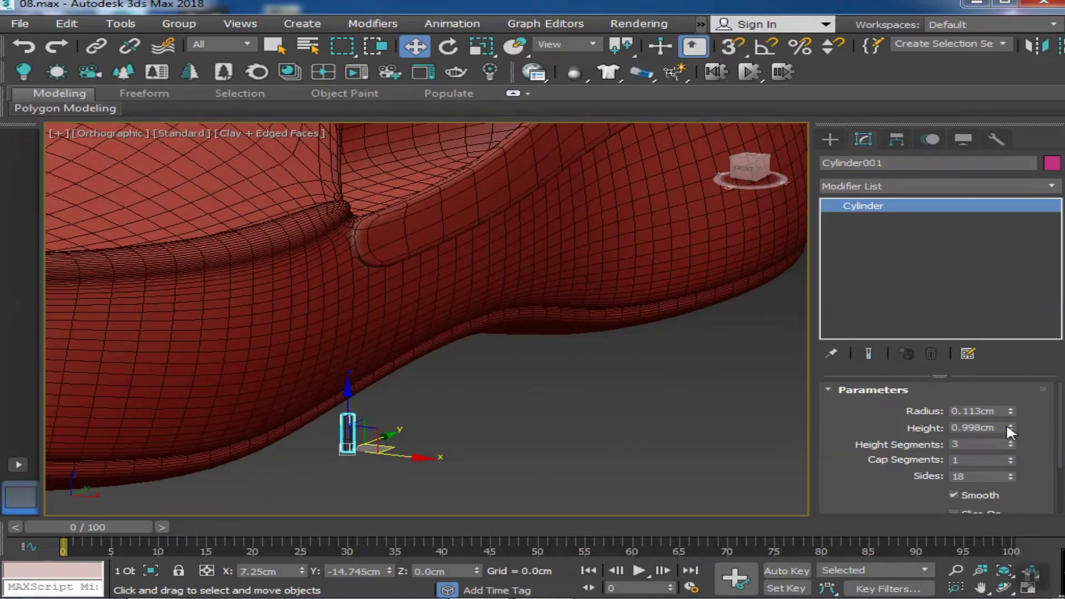
{"action": "left_click_drag", "start_coordinate": [1011, 459], "coordinate": [1011, 469]}
{"action": "scroll", "coordinate": [434, 400], "scroll_direction": "up", "scroll_amount": 3}
Convert the cylinder to an Editable Poly
{"action": "right_click", "coordinate": [469, 378]}
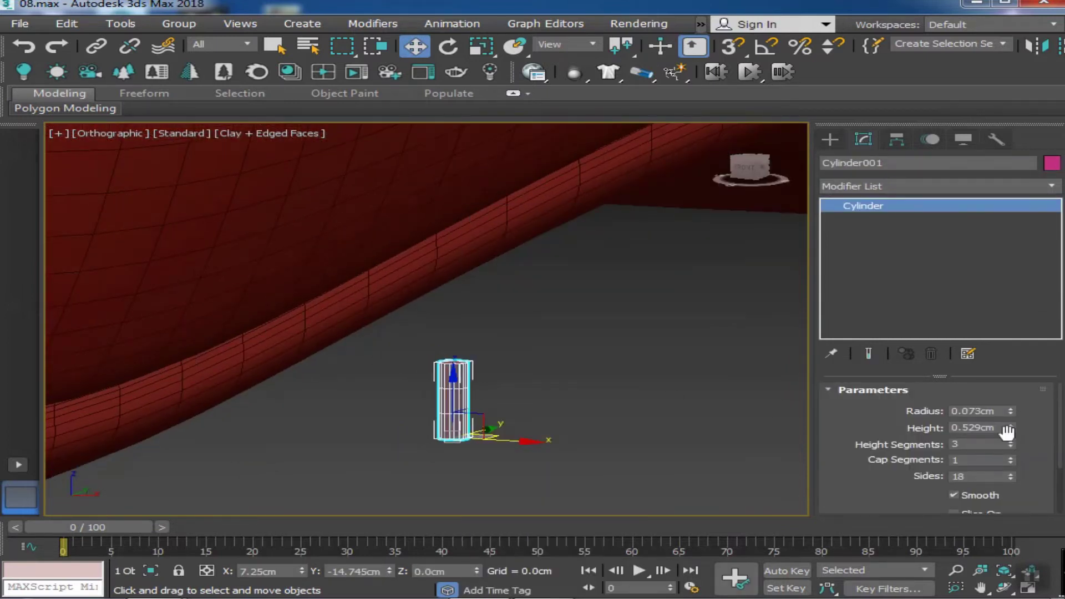
{"action": "scroll", "coordinate": [380, 404], "scroll_direction": "up", "scroll_amount": 3}
{"action": "right_click", "coordinate": [441, 363]}
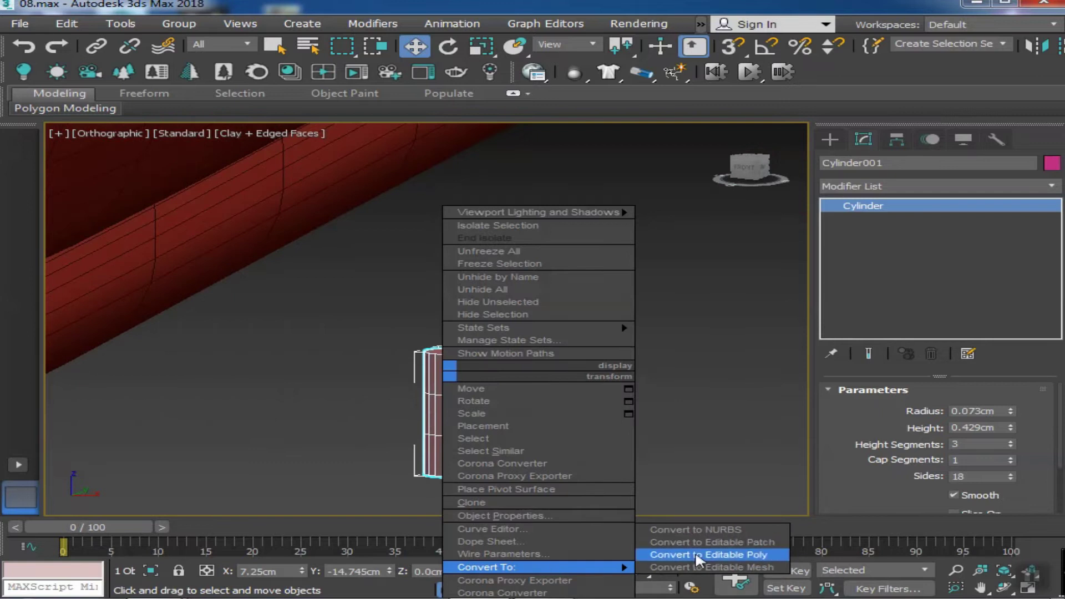
{"action": "left_click", "coordinate": [695, 551]}
Select and scale the cylinder's cap polygons to taper its ends
{"action": "left_click", "coordinate": [958, 408]}
{"action": "middle_click_drag", "start_coordinate": [472, 333], "coordinate": [484, 308], "text": "alt"}
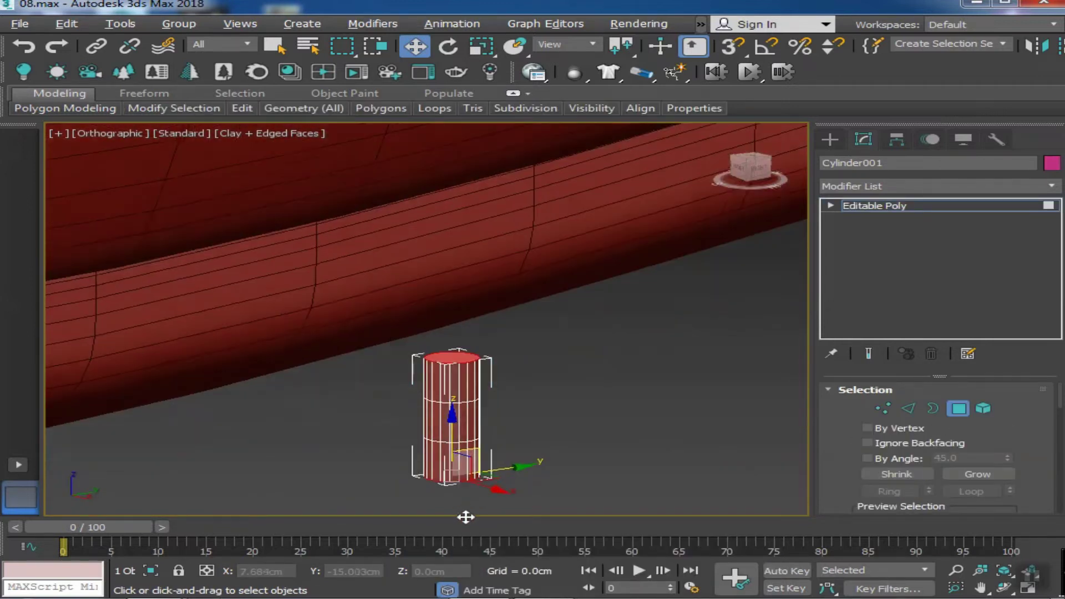
{"action": "key", "text": "r"}
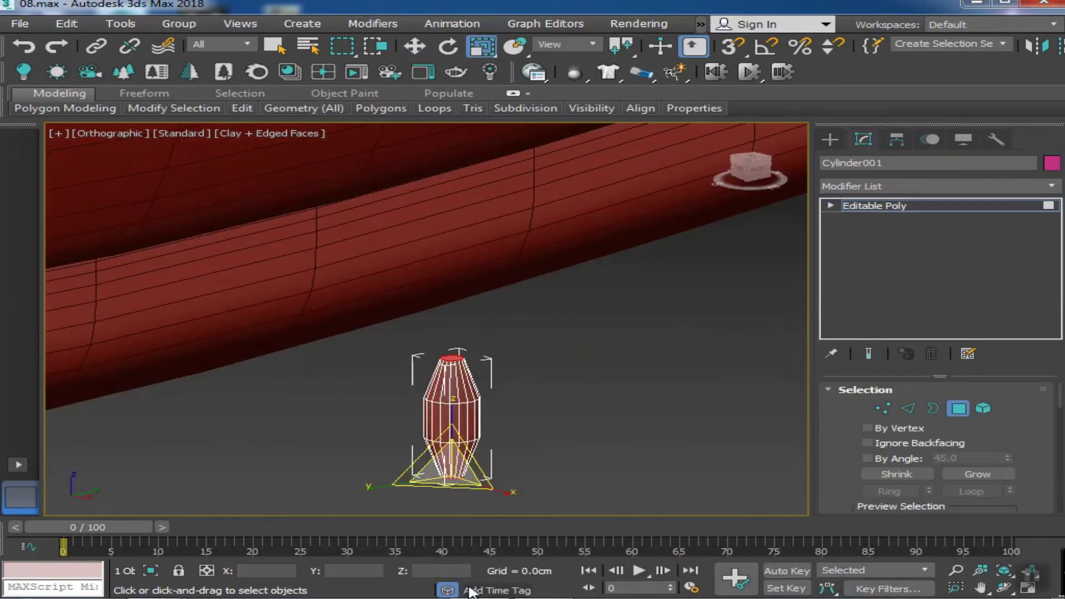
{"action": "key", "text": "2"}
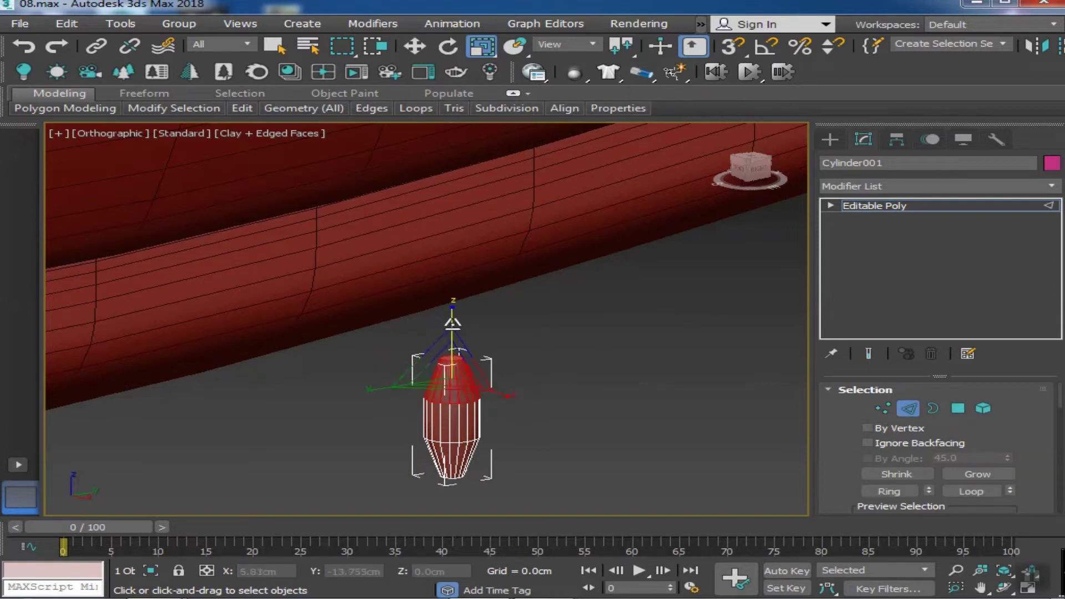
{"action": "key", "text": "w"}
{"action": "key", "text": "4"}
{"action": "middle_click_drag", "start_coordinate": [452, 298], "coordinate": [460, 299], "text": "alt"}
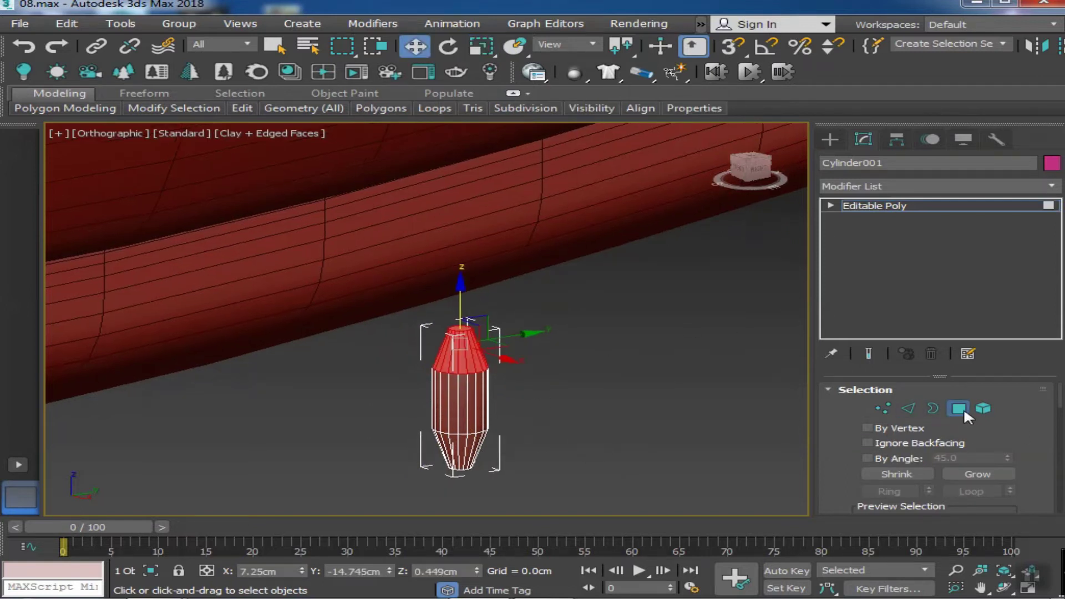
Scale the whole cylinder to 77% in X and Y
{"action": "key", "text": "4"}
{"action": "key", "text": "r"}
{"action": "left_click_drag", "start_coordinate": [461, 469], "coordinate": [461, 488]}
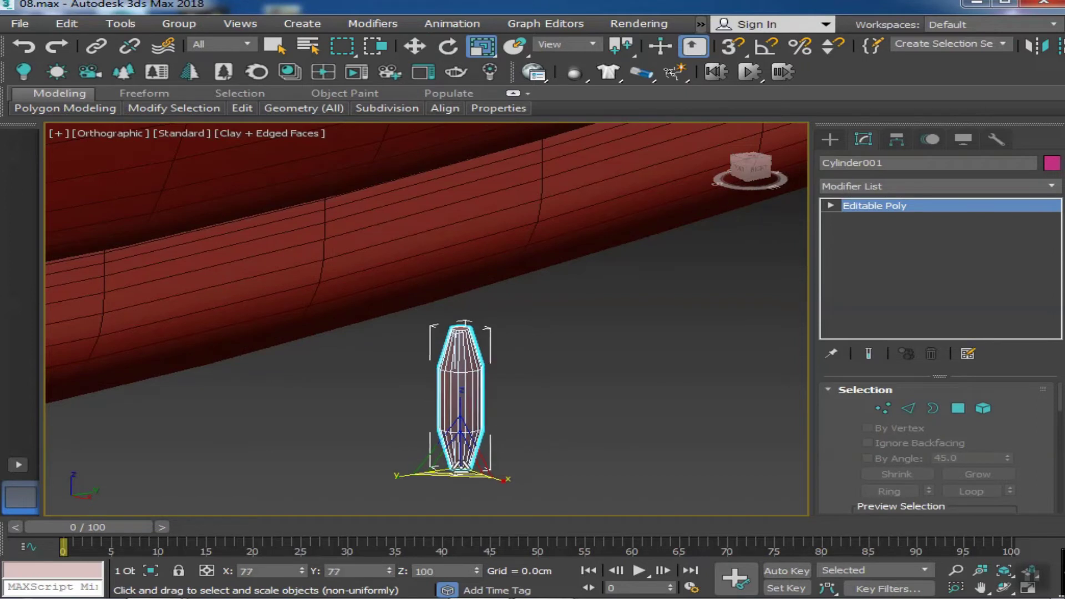
{"action": "middle_click_drag", "start_coordinate": [571, 368], "coordinate": [611, 417]}
{"action": "left_click", "coordinate": [611, 418]}
{"action": "left_click", "coordinate": [524, 381]}
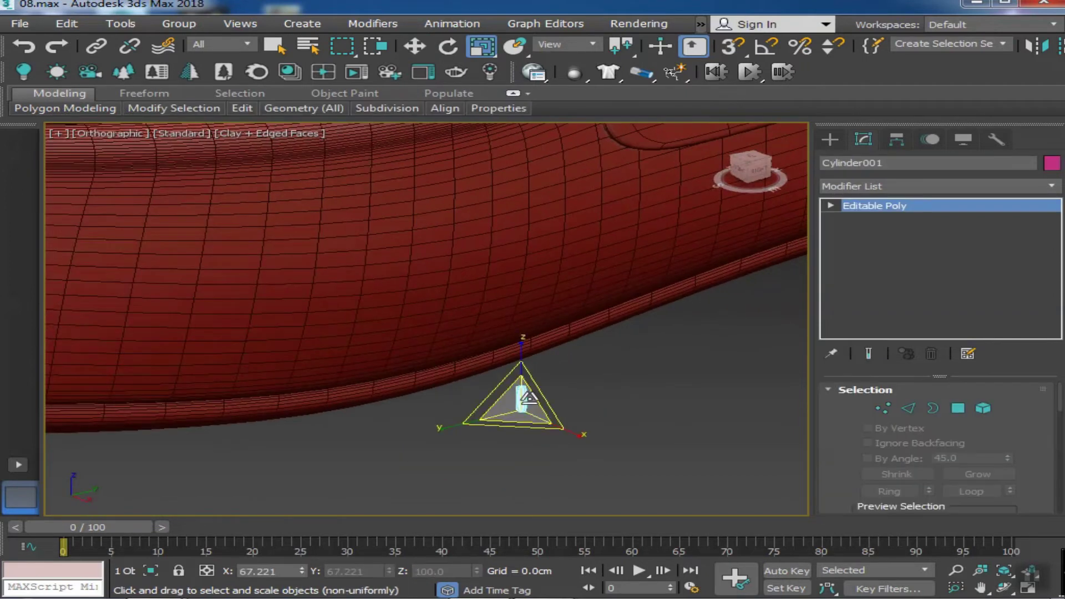
{"action": "scroll", "coordinate": [574, 433], "scroll_direction": "up", "scroll_amount": 5}
{"action": "left_click", "coordinate": [415, 46]}
{"action": "scroll", "coordinate": [550, 422], "scroll_direction": "down", "scroll_amount": 1}
{"action": "left_click", "coordinate": [549, 454]}
Select the edge loop running along the shoe's vamp seam
{"action": "left_click", "coordinate": [575, 354]}
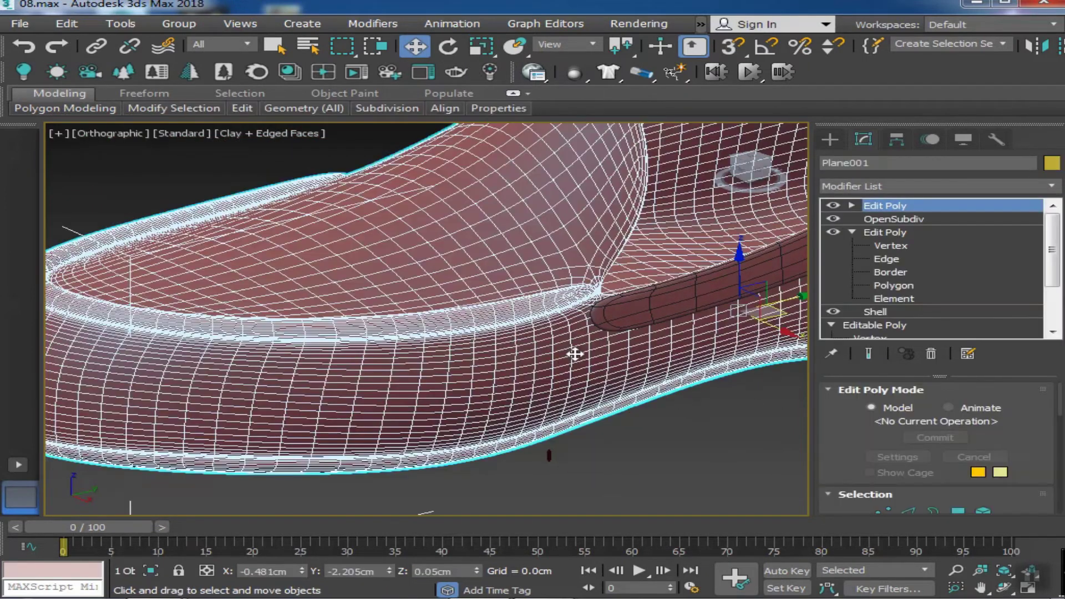
{"action": "left_click", "coordinate": [887, 232]}
{"action": "scroll", "coordinate": [499, 333], "scroll_direction": "up", "scroll_amount": 5}
{"action": "mouse_move", "coordinate": [500, 333]}
{"action": "middle_mouse_down"}
{"action": "mouse_move", "coordinate": [488, 422]}
{"action": "mouse_move", "coordinate": [501, 436]}
{"action": "mouse_move", "coordinate": [506, 198]}
{"action": "middle_mouse_up"}
{"action": "scroll", "coordinate": [505, 199], "scroll_direction": "up", "scroll_amount": 3}
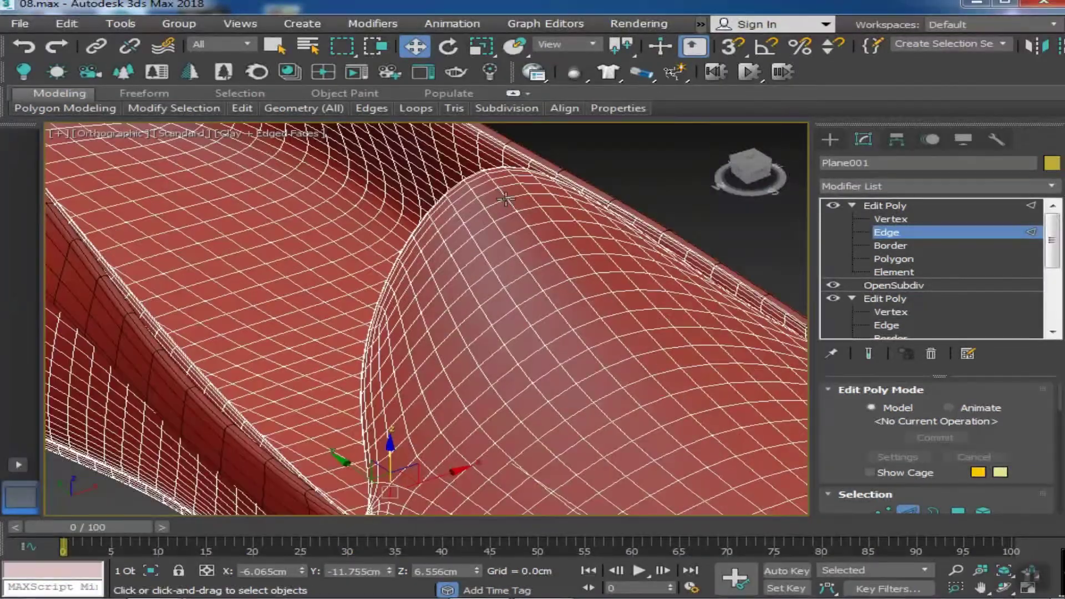
{"action": "left_click", "coordinate": [898, 391]}
{"action": "scroll", "coordinate": [1030, 437], "scroll_direction": "down", "scroll_amount": 2}
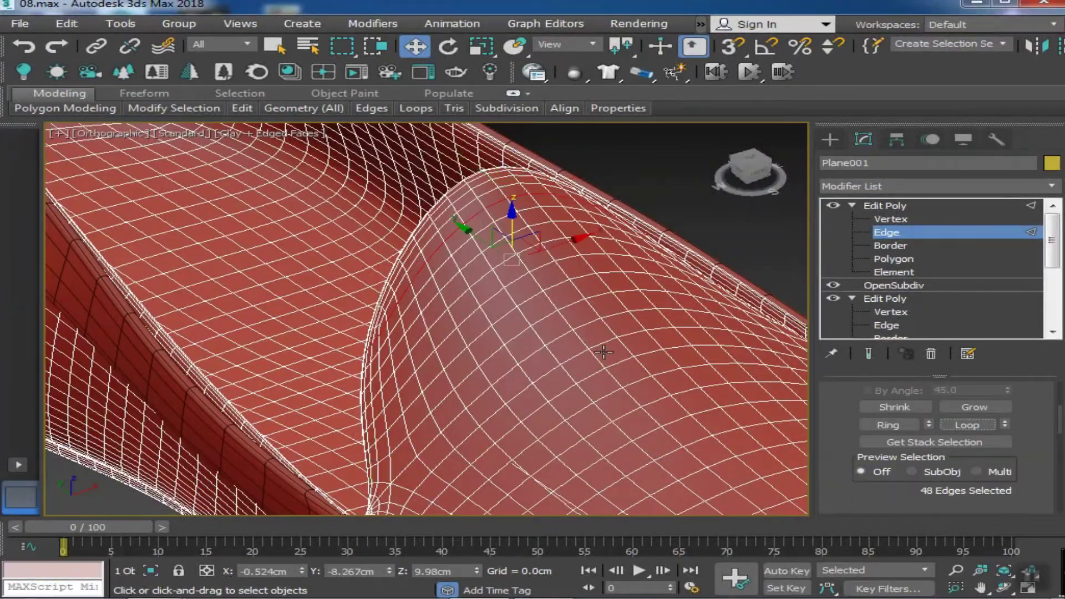
{"action": "scroll", "coordinate": [422, 345], "scroll_direction": "up", "scroll_amount": 3}
{"action": "middle_click_drag", "start_coordinate": [422, 344], "coordinate": [388, 386], "text": "alt"}
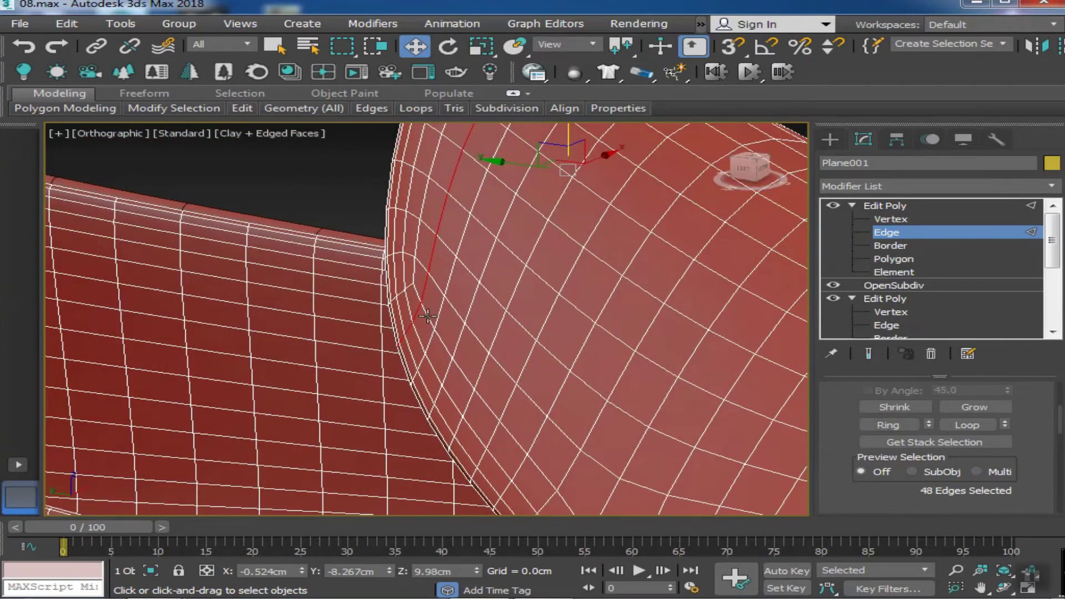
{"action": "left_click", "coordinate": [991, 425]}
{"action": "middle_click_drag", "start_coordinate": [399, 273], "coordinate": [507, 227], "text": "alt"}
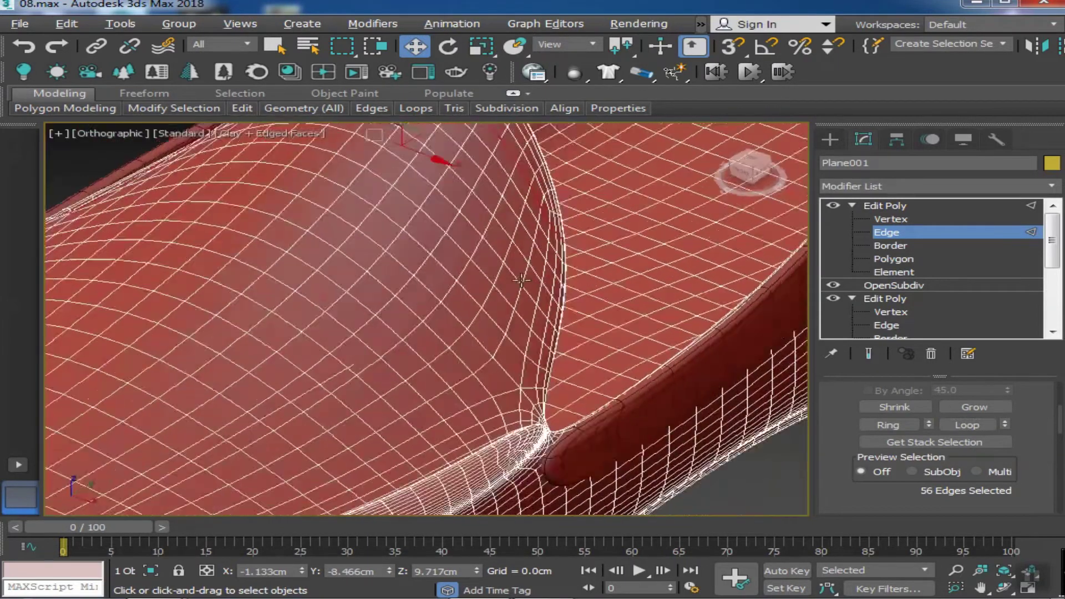
{"action": "scroll", "coordinate": [508, 228], "scroll_direction": "up", "scroll_amount": 3}
{"action": "scroll", "coordinate": [611, 197], "scroll_direction": "down", "scroll_amount": 3}
{"action": "scroll", "coordinate": [511, 311], "scroll_direction": "down", "scroll_amount": 2}
{"action": "scroll", "coordinate": [511, 310], "scroll_direction": "up", "scroll_amount": 3}
{"action": "scroll", "coordinate": [526, 222], "scroll_direction": "up", "scroll_amount": 2}
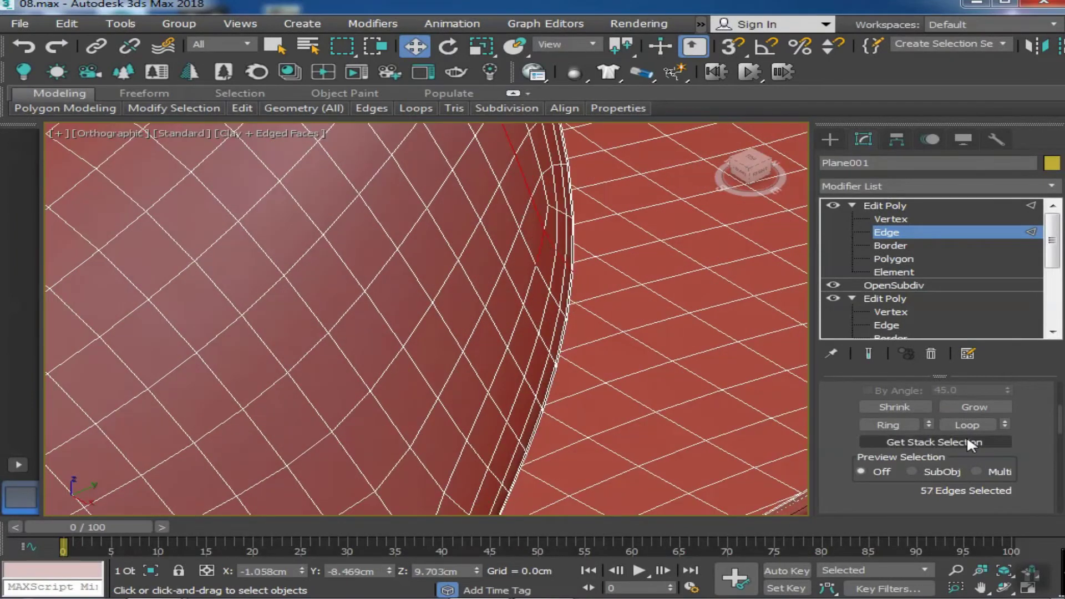
{"action": "left_click", "coordinate": [967, 442]}
{"action": "scroll", "coordinate": [631, 213], "scroll_direction": "down", "scroll_amount": 2}
{"action": "middle_click_drag", "start_coordinate": [631, 214], "coordinate": [459, 384], "text": "alt"}
{"action": "scroll", "coordinate": [458, 384], "scroll_direction": "up", "scroll_amount": 3}
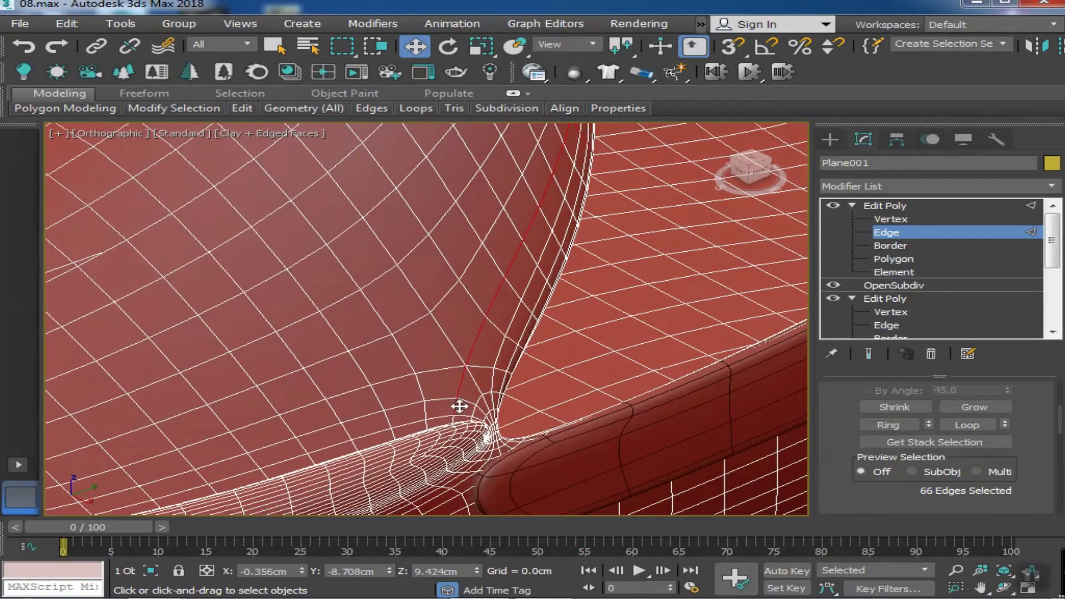
{"action": "scroll", "coordinate": [459, 407], "scroll_direction": "down", "scroll_amount": 3}
{"action": "scroll", "coordinate": [305, 397], "scroll_direction": "up", "scroll_amount": 3}
Add the remaining seam edges to the selection and drop a stray edge
{"action": "left_click", "coordinate": [305, 397], "text": "ctrl"}
{"action": "scroll", "coordinate": [305, 398], "scroll_direction": "down", "scroll_amount": 3}
{"action": "scroll", "coordinate": [345, 383], "scroll_direction": "up", "scroll_amount": 3}
{"action": "left_click_drag", "start_coordinate": [354, 336], "coordinate": [256, 261]}
{"action": "scroll", "coordinate": [353, 272], "scroll_direction": "down", "scroll_amount": 1}
{"action": "scroll", "coordinate": [362, 297], "scroll_direction": "up", "scroll_amount": 2}
{"action": "left_click", "coordinate": [357, 290], "text": "alt"}
{"action": "scroll", "coordinate": [357, 290], "scroll_direction": "down", "scroll_amount": 3}
{"action": "scroll", "coordinate": [357, 319], "scroll_direction": "up", "scroll_amount": 4}
{"action": "scroll", "coordinate": [416, 285], "scroll_direction": "down", "scroll_amount": 1}
{"action": "scroll", "coordinate": [452, 302], "scroll_direction": "down", "scroll_amount": 3}
{"action": "mouse_move", "coordinate": [452, 302]}
{"action": "middle_mouse_down", "text": "alt"}
{"action": "mouse_move", "coordinate": [428, 439]}
{"action": "mouse_move", "coordinate": [397, 416]}
{"action": "middle_mouse_up", "text": "alt"}
{"action": "scroll", "coordinate": [428, 439], "scroll_direction": "up", "scroll_amount": 4}
{"action": "scroll", "coordinate": [446, 327], "scroll_direction": "up", "scroll_amount": 3}
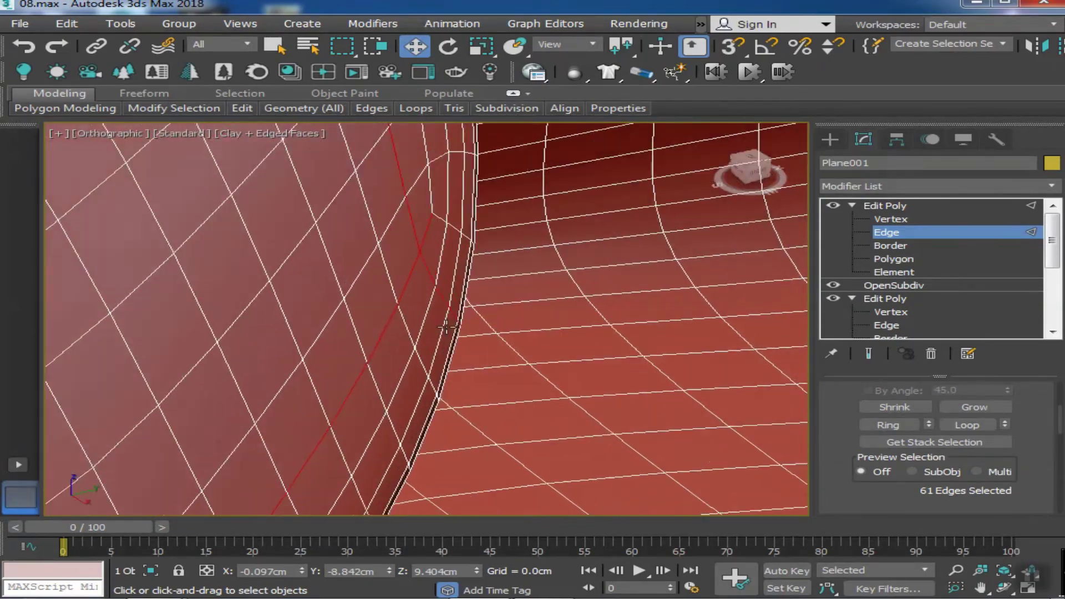
Deselect the leftover stray edges around the toe so only the seam remains
{"action": "left_click", "coordinate": [430, 228], "text": "alt"}
{"action": "scroll", "coordinate": [430, 228], "scroll_direction": "down", "scroll_amount": 3}
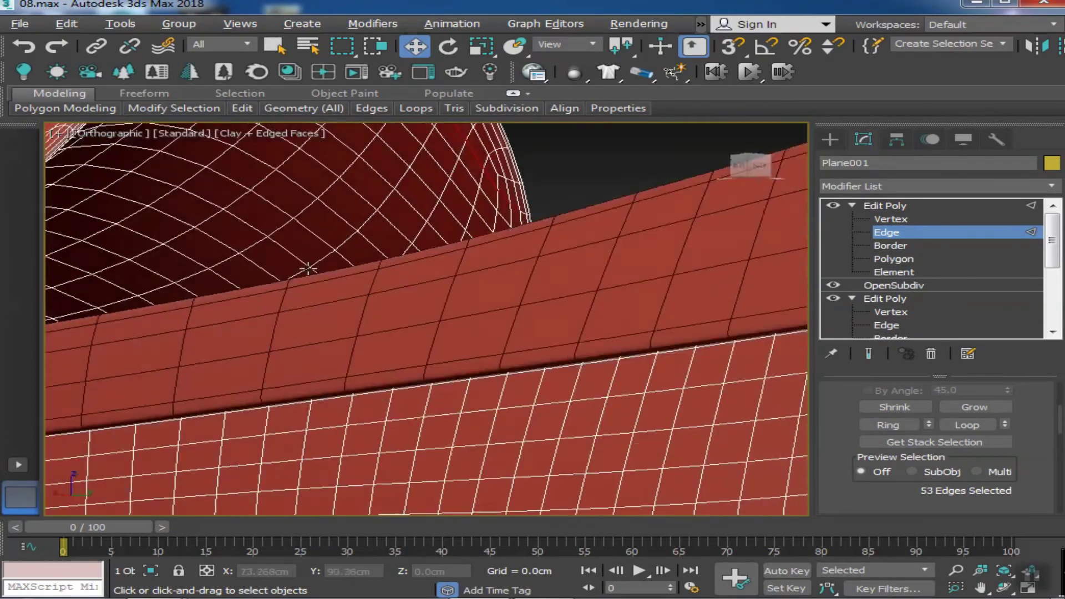
{"action": "middle_click_drag", "start_coordinate": [431, 228], "coordinate": [469, 352], "text": "alt"}
{"action": "scroll", "coordinate": [530, 317], "scroll_direction": "up", "scroll_amount": 3}
{"action": "middle_click_drag", "start_coordinate": [530, 316], "coordinate": [504, 268], "text": "alt"}
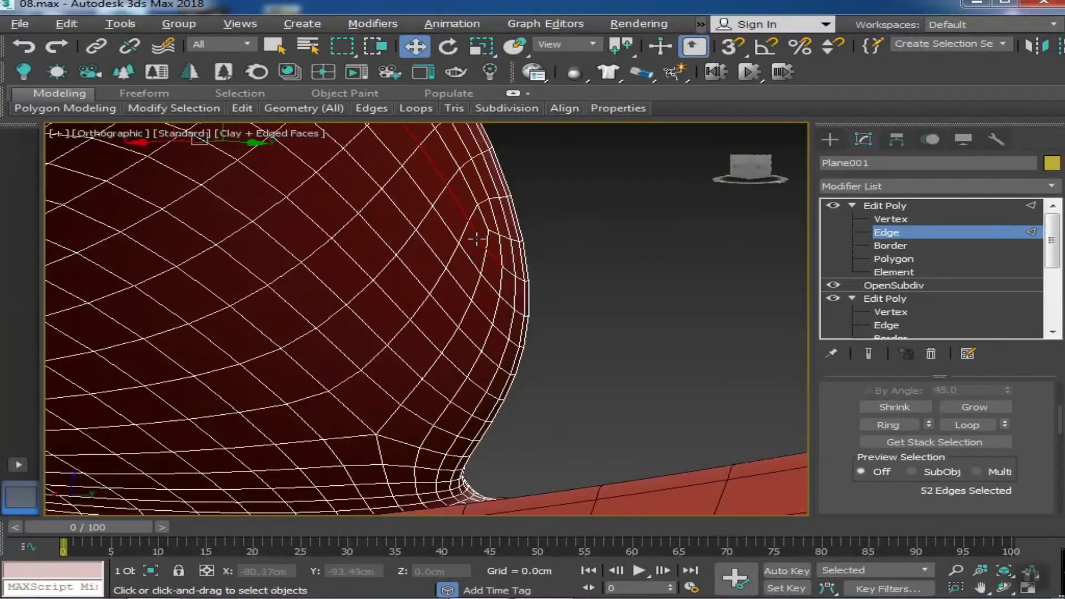
{"action": "left_click", "coordinate": [424, 176], "text": "alt"}
{"action": "middle_click_drag", "start_coordinate": [414, 204], "coordinate": [427, 233], "text": "alt"}
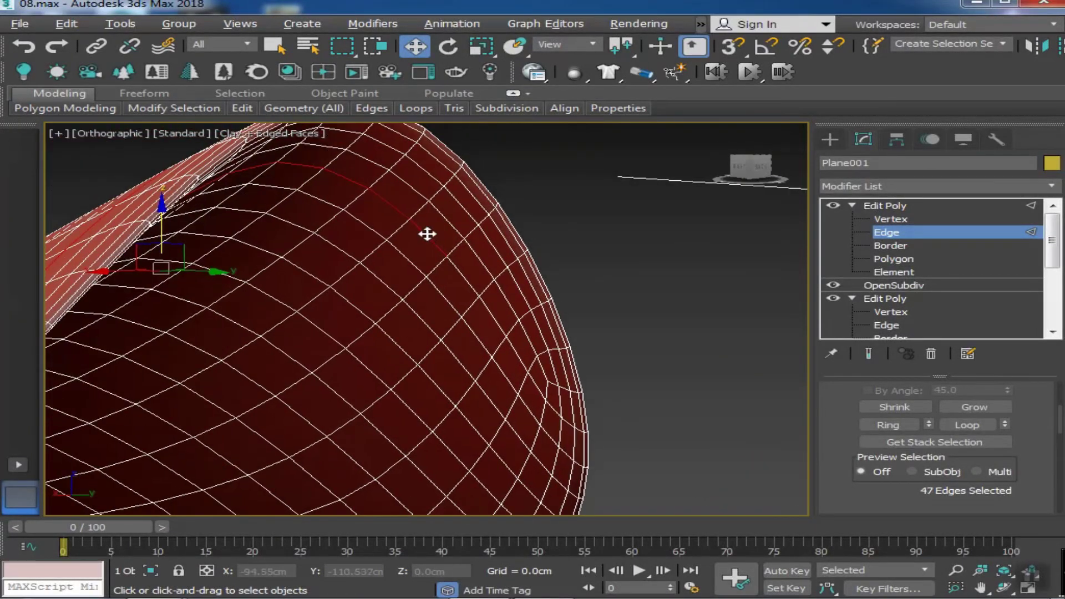
{"action": "left_click", "coordinate": [256, 172], "text": "alt"}
{"action": "middle_click_drag", "start_coordinate": [255, 171], "coordinate": [326, 181], "text": "alt"}
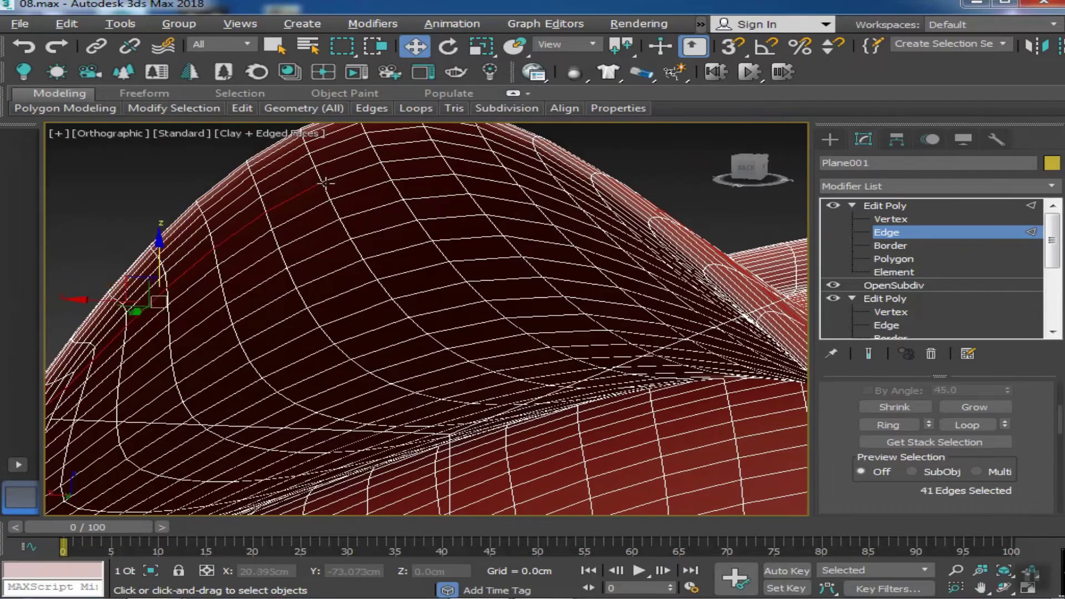
{"action": "left_click", "coordinate": [152, 301], "text": "alt"}
{"action": "middle_click_drag", "start_coordinate": [153, 300], "coordinate": [233, 288], "text": "alt"}
{"action": "left_click", "coordinate": [233, 288], "text": "alt"}
{"action": "left_click", "coordinate": [273, 316], "text": "alt"}
{"action": "mouse_move", "coordinate": [274, 316]}
{"action": "middle_mouse_down", "text": "alt"}
{"action": "mouse_move", "coordinate": [263, 314]}
{"action": "mouse_move", "coordinate": [369, 345]}
{"action": "mouse_move", "coordinate": [444, 333]}
{"action": "mouse_move", "coordinate": [586, 361]}
{"action": "middle_mouse_up", "text": "alt"}
Create the spline Shape001 from the selected seam edges
{"action": "right_click", "coordinate": [586, 361]}
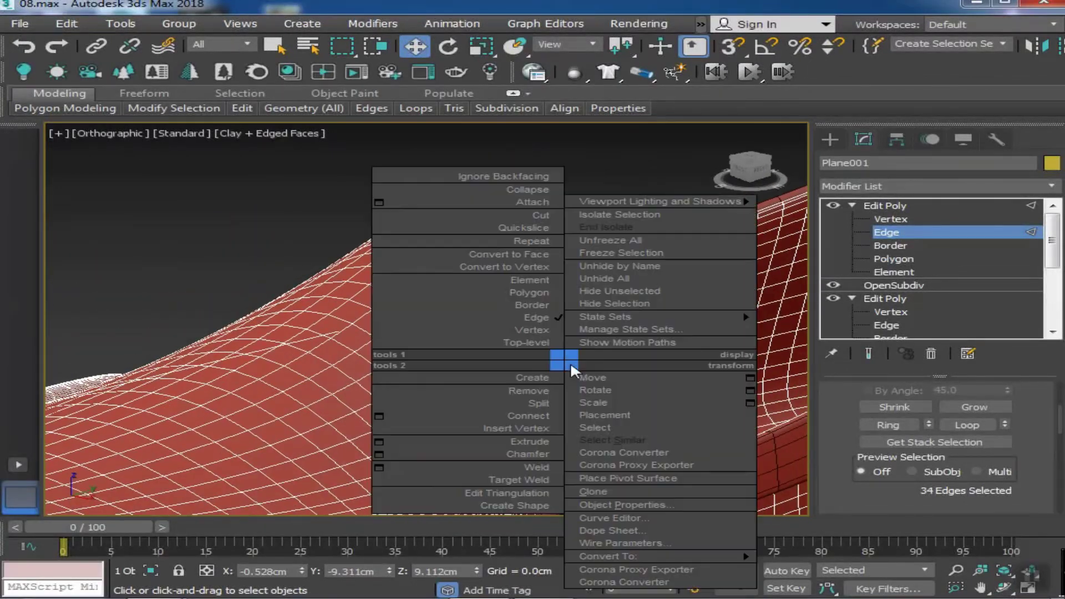
{"action": "left_click", "coordinate": [483, 506]}
{"action": "left_click", "coordinate": [571, 308]}
{"action": "left_click", "coordinate": [488, 330]}
{"action": "mouse_move", "coordinate": [488, 331]}
{"action": "middle_mouse_down", "text": "alt"}
{"action": "mouse_move", "coordinate": [439, 286]}
{"action": "mouse_move", "coordinate": [481, 199]}
{"action": "middle_mouse_up", "text": "alt"}
{"action": "scroll", "coordinate": [439, 286], "scroll_direction": "down", "scroll_amount": 3}
{"action": "left_click", "coordinate": [481, 198]}
{"action": "left_click", "coordinate": [423, 429]}
{"action": "left_click_drag", "start_coordinate": [422, 429], "coordinate": [623, 465], "text": "shift"}
{"action": "key", "text": "Escape"}
Isolate the seam spline and stitch cylinder with Alt+Q, then select the cylinder
{"action": "scroll", "coordinate": [442, 285], "scroll_direction": "up", "scroll_amount": 2}
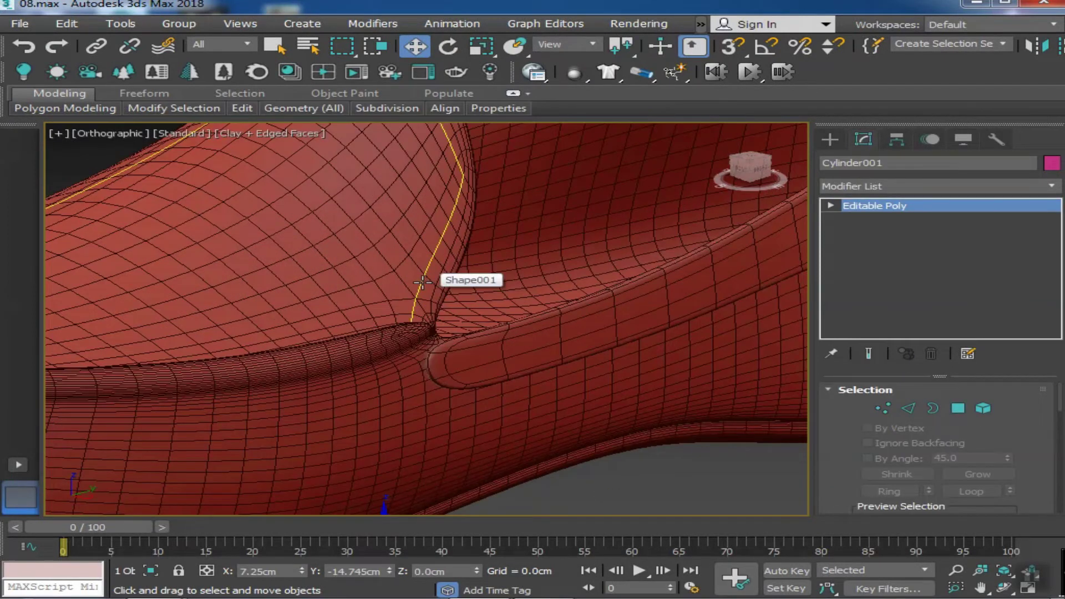
{"action": "left_click", "coordinate": [443, 285]}
{"action": "key", "text": "alt+q"}
{"action": "left_click", "coordinate": [587, 345]}
{"action": "middle_click_drag", "start_coordinate": [587, 345], "coordinate": [448, 384]}
{"action": "left_click", "coordinate": [463, 487]}
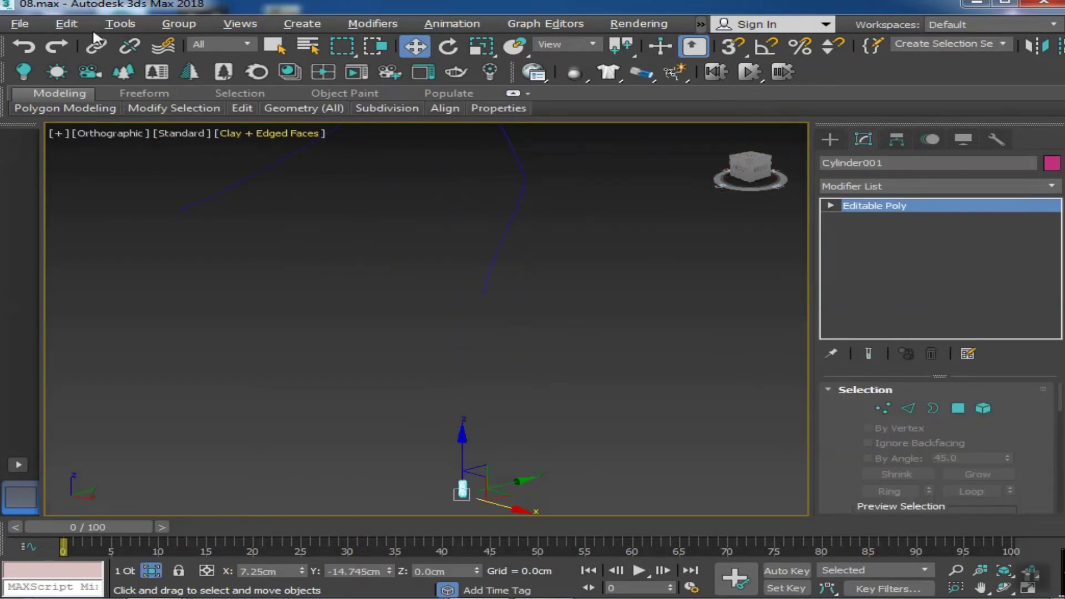
Open the Spacing Tool for the cylinder and pick the seam spline as its path
{"action": "left_click", "coordinate": [121, 23]}
{"action": "left_click", "coordinate": [138, 322]}
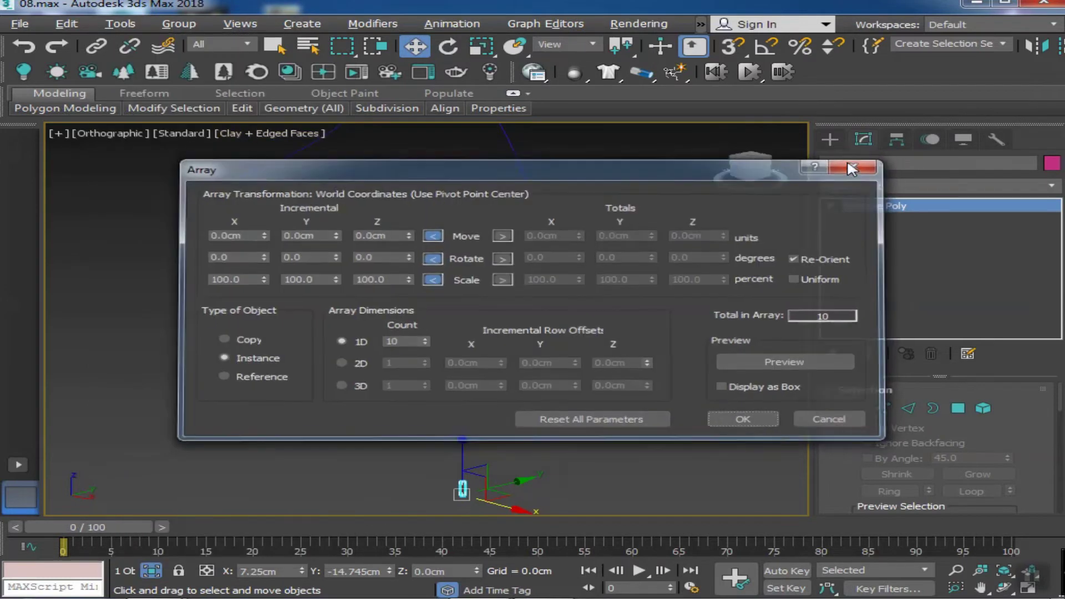
{"action": "key", "text": "Escape"}
{"action": "left_click", "coordinate": [123, 23]}
{"action": "mouse_move", "coordinate": [130, 340]}
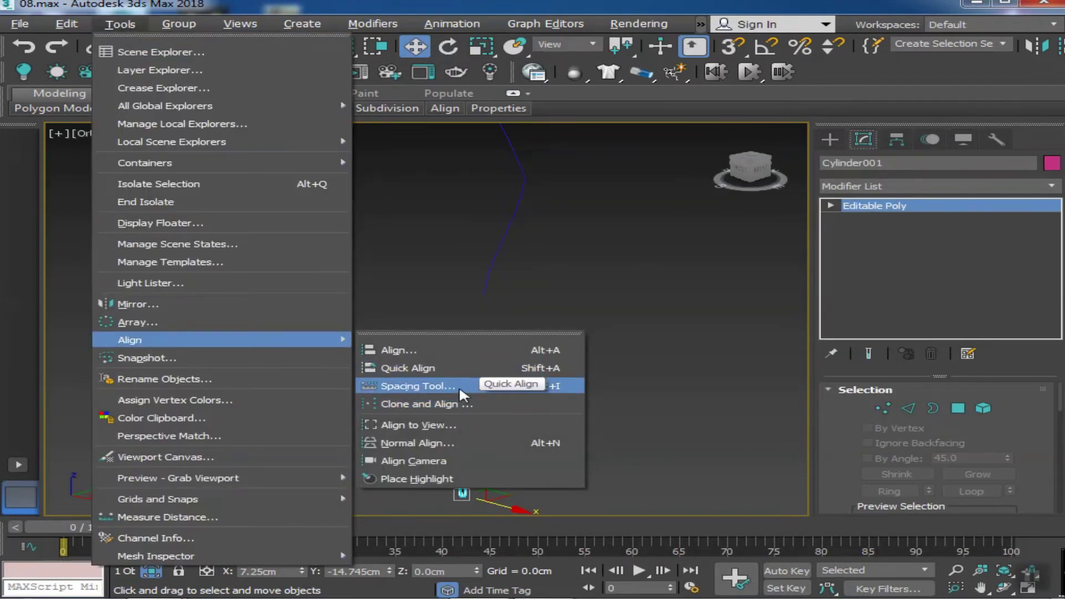
{"action": "left_click", "coordinate": [414, 393]}
{"action": "middle_click_drag", "start_coordinate": [440, 314], "coordinate": [420, 365]}
{"action": "left_click", "coordinate": [94, 56]}
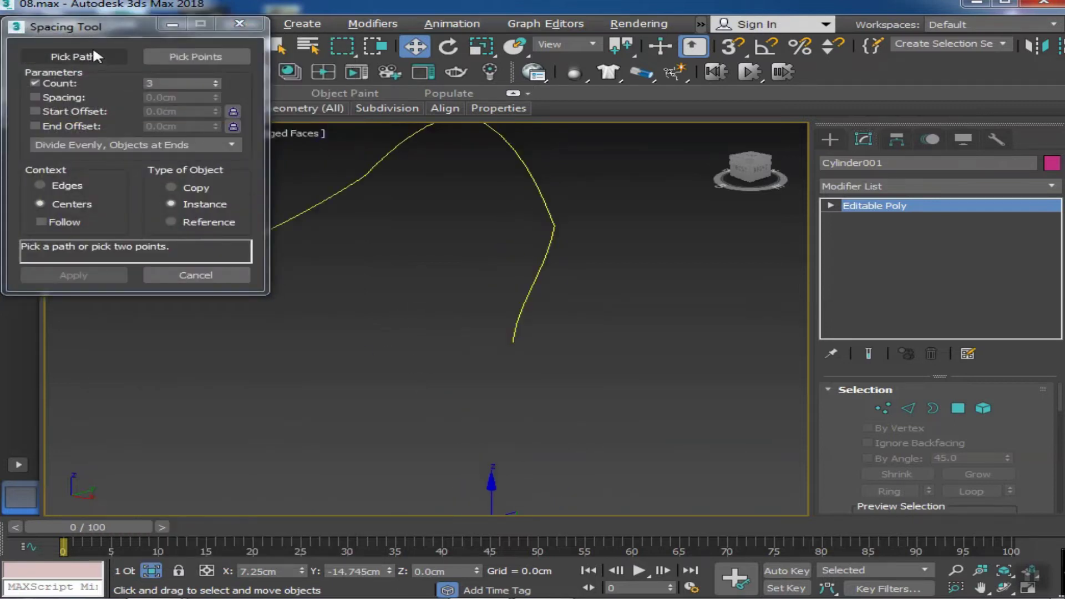
{"action": "left_click", "coordinate": [519, 314]}
Try different copy counts in the Spacing Tool, then close it without applying
{"action": "left_click_drag", "start_coordinate": [218, 78], "coordinate": [218, 72]}
{"action": "double_click", "coordinate": [178, 83]}
{"action": "type", "text": "50"}
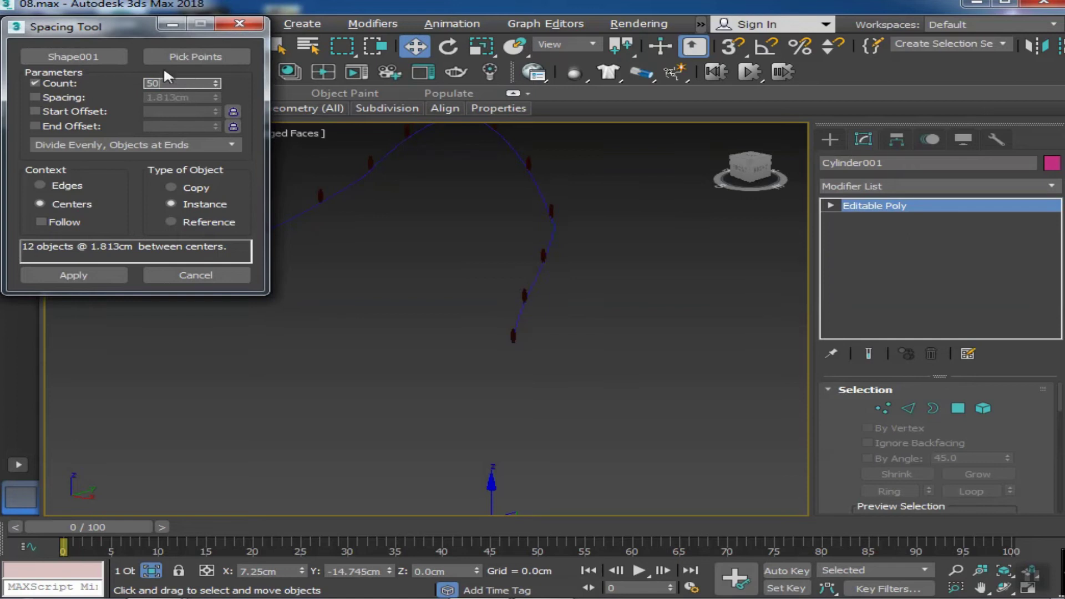
{"action": "middle_click_drag", "start_coordinate": [526, 242], "coordinate": [496, 297]}
{"action": "left_click", "coordinate": [508, 329]}
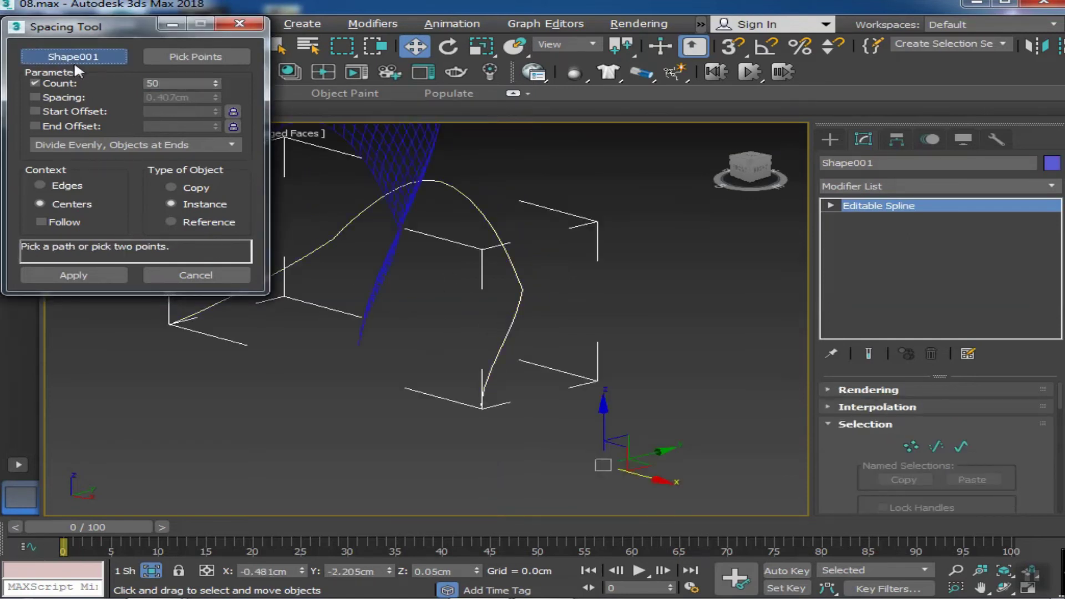
{"action": "left_click", "coordinate": [216, 162]}
{"action": "left_click", "coordinate": [195, 275]}
Reopen spacing on the cylinder, pick the seam path and turn on Follow
{"action": "middle_click_drag", "start_coordinate": [351, 333], "coordinate": [316, 295]}
{"action": "left_click_drag", "start_coordinate": [464, 494], "coordinate": [381, 467]}
{"action": "left_click", "coordinate": [117, 25]}
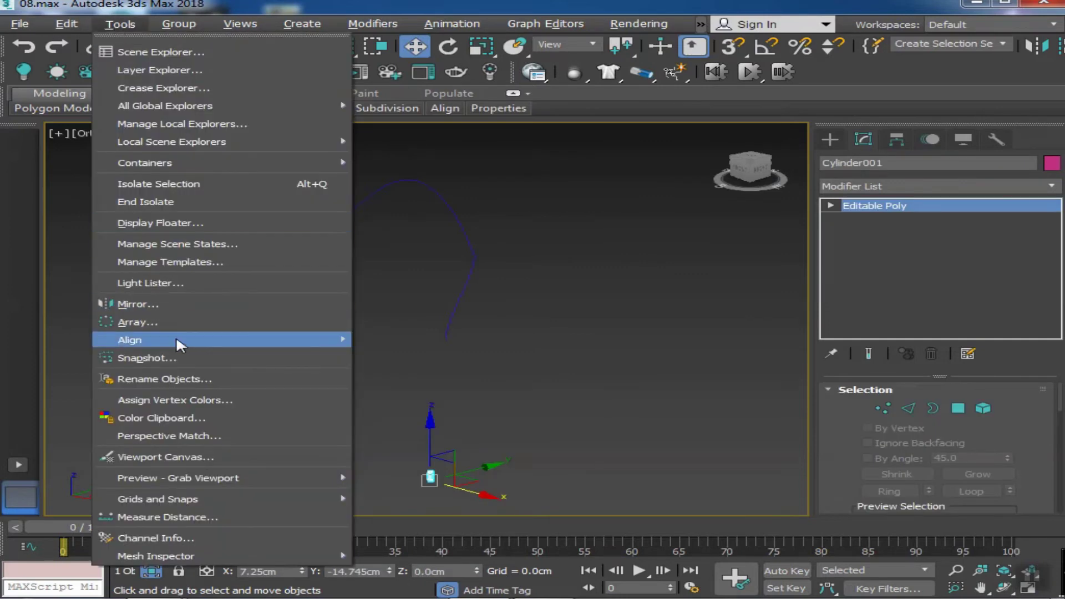
{"action": "left_click", "coordinate": [450, 385]}
{"action": "left_click", "coordinate": [72, 56]}
{"action": "left_click", "coordinate": [462, 291]}
{"action": "middle_click_drag", "start_coordinate": [461, 292], "coordinate": [381, 283]}
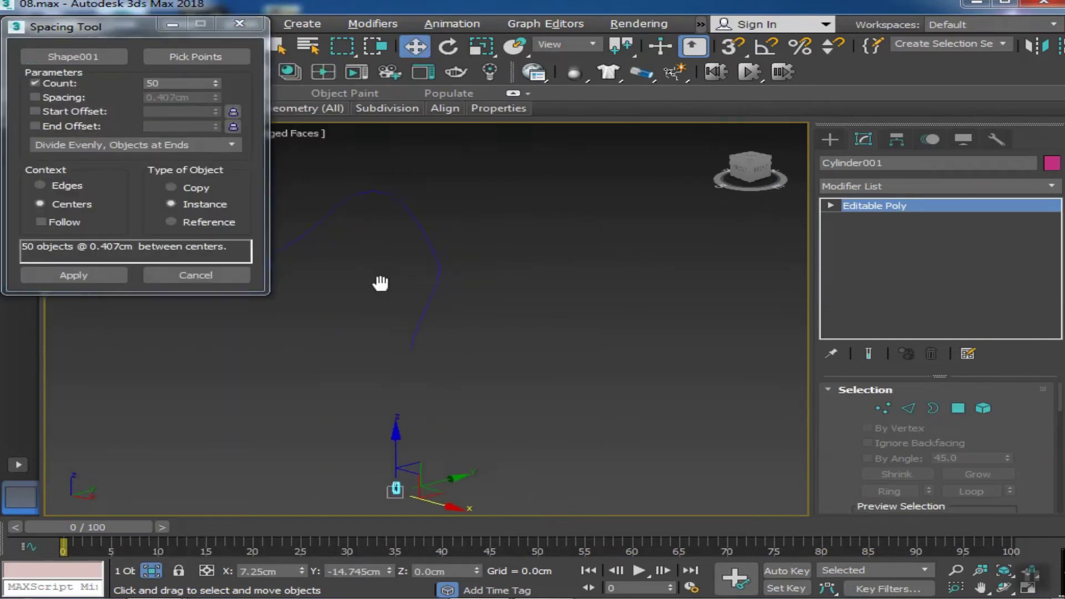
{"action": "left_click", "coordinate": [41, 221]}
{"action": "type", "text": "45"}
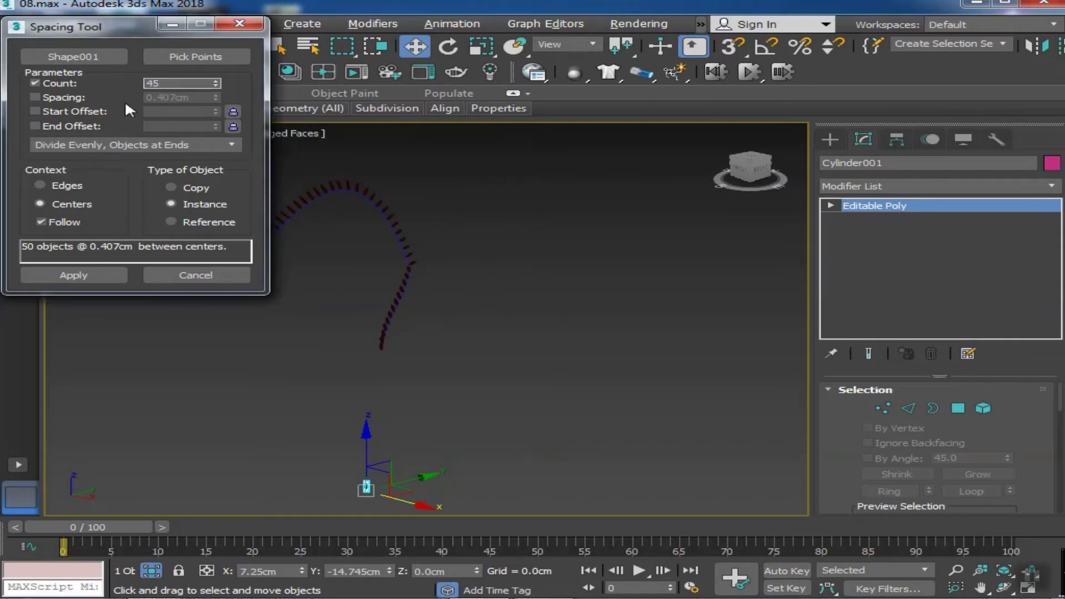
{"action": "type", "text": "40"}
{"action": "key", "text": "Return"}
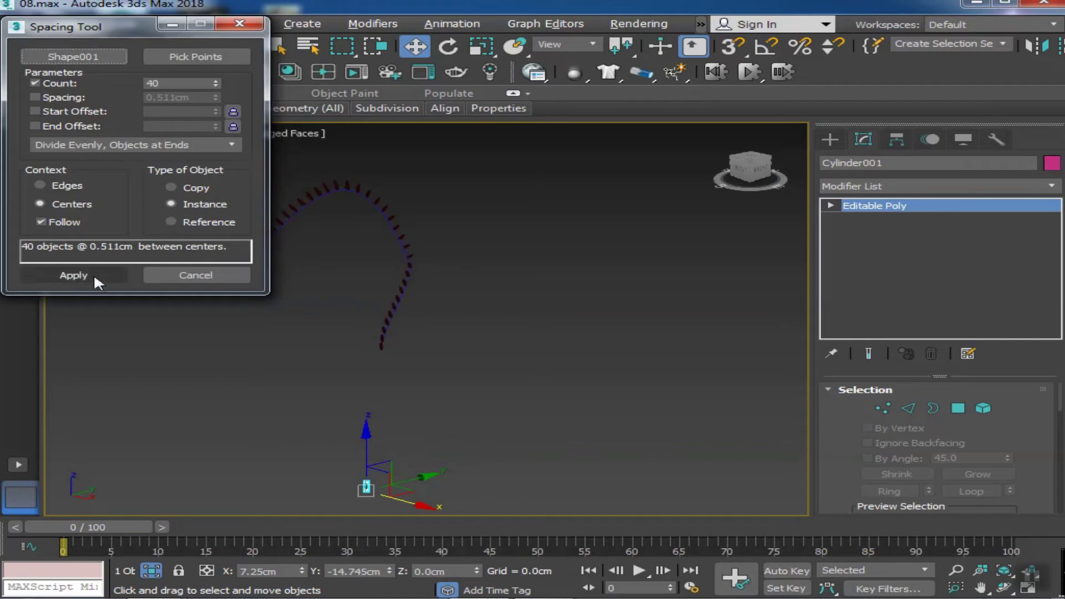
Cancel that spacing, reselect the cylinder and re-pick the seam spline in a fresh Spacing Tool
{"action": "double_click", "coordinate": [189, 83]}
{"action": "type", "text": "35"}
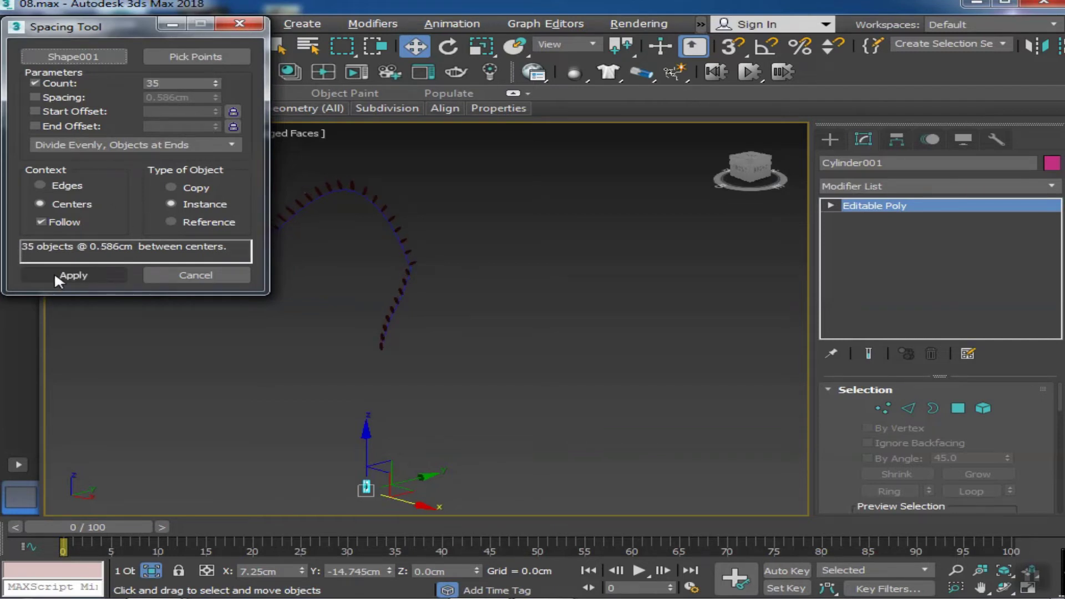
{"action": "left_click", "coordinate": [194, 274]}
{"action": "left_click", "coordinate": [383, 339]}
{"action": "left_click", "coordinate": [364, 483]}
{"action": "left_click", "coordinate": [121, 23]}
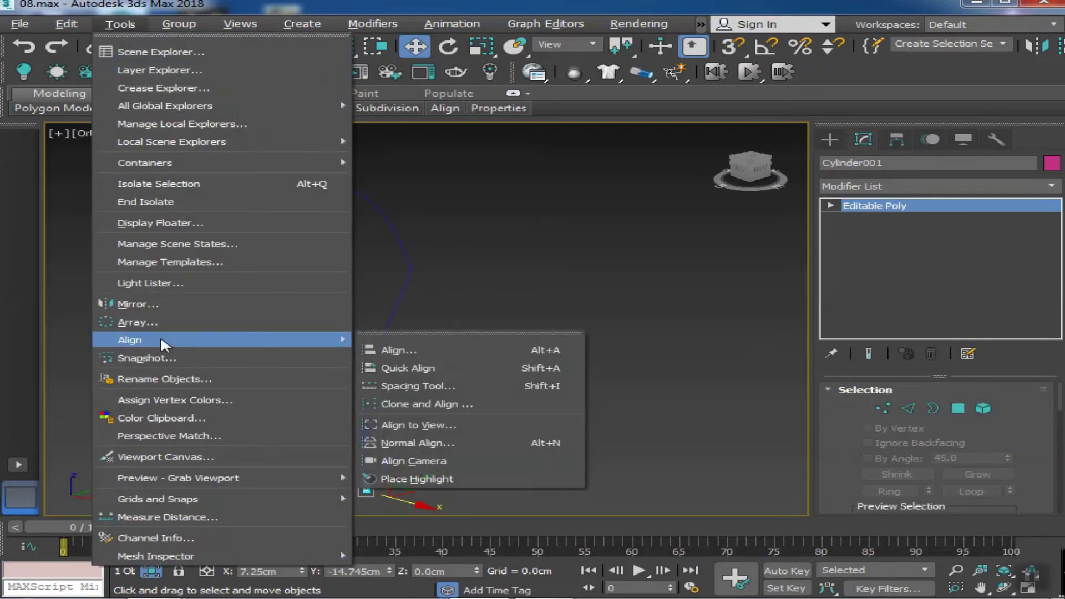
{"action": "left_click", "coordinate": [418, 387]}
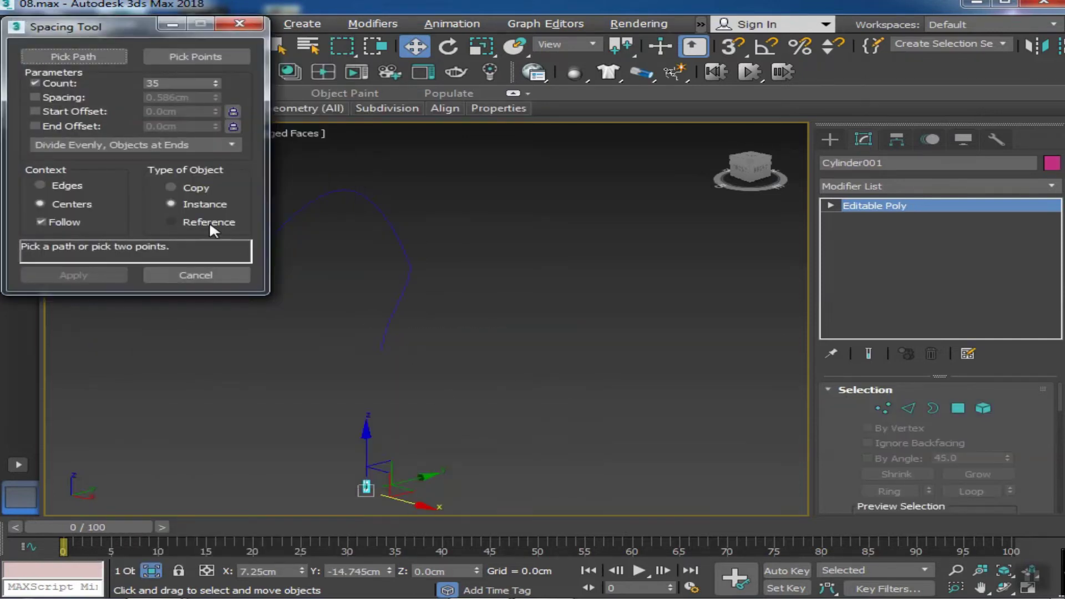
{"action": "left_click", "coordinate": [73, 56]}
{"action": "left_click", "coordinate": [374, 202]}
Apply the 35 instanced stitches along Shape001 and close the Spacing Tool
{"action": "left_click", "coordinate": [77, 274]}
{"action": "left_click", "coordinate": [196, 275]}
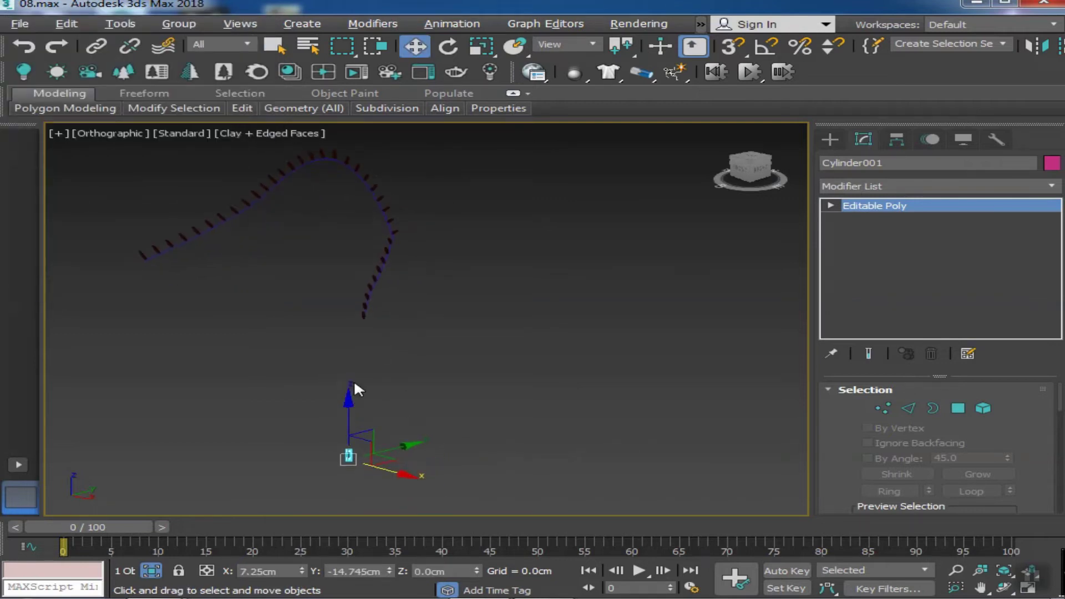
{"action": "key", "text": "4"}
{"action": "middle_click_drag", "start_coordinate": [368, 325], "coordinate": [304, 278]}
Rotate the stitch polygons with Angle Snap on to lie along the seam, then end isolation
{"action": "key", "text": "e"}
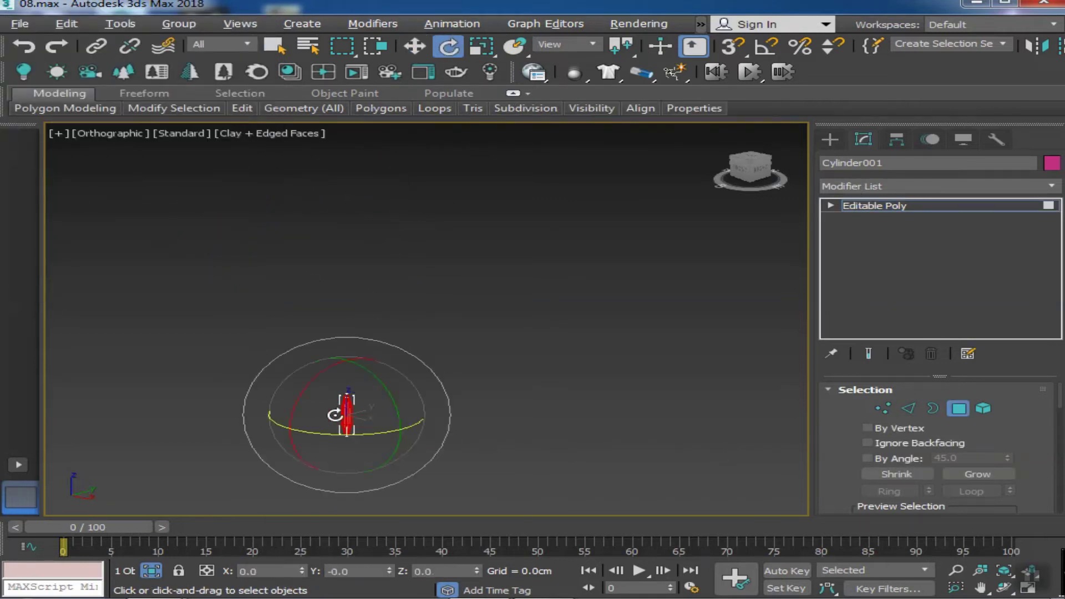
{"action": "middle_click_drag", "start_coordinate": [322, 372], "coordinate": [321, 367], "text": "alt"}
{"action": "scroll", "coordinate": [321, 366], "scroll_direction": "up", "scroll_amount": 3}
{"action": "scroll", "coordinate": [313, 366], "scroll_direction": "up", "scroll_amount": 3}
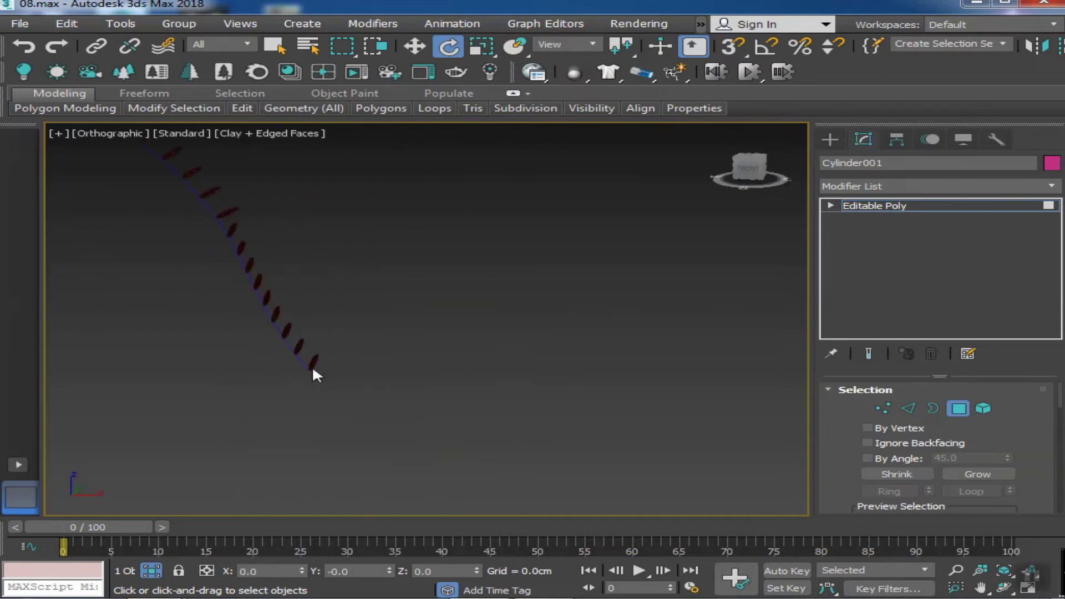
{"action": "middle_click_drag", "start_coordinate": [405, 442], "coordinate": [417, 437]}
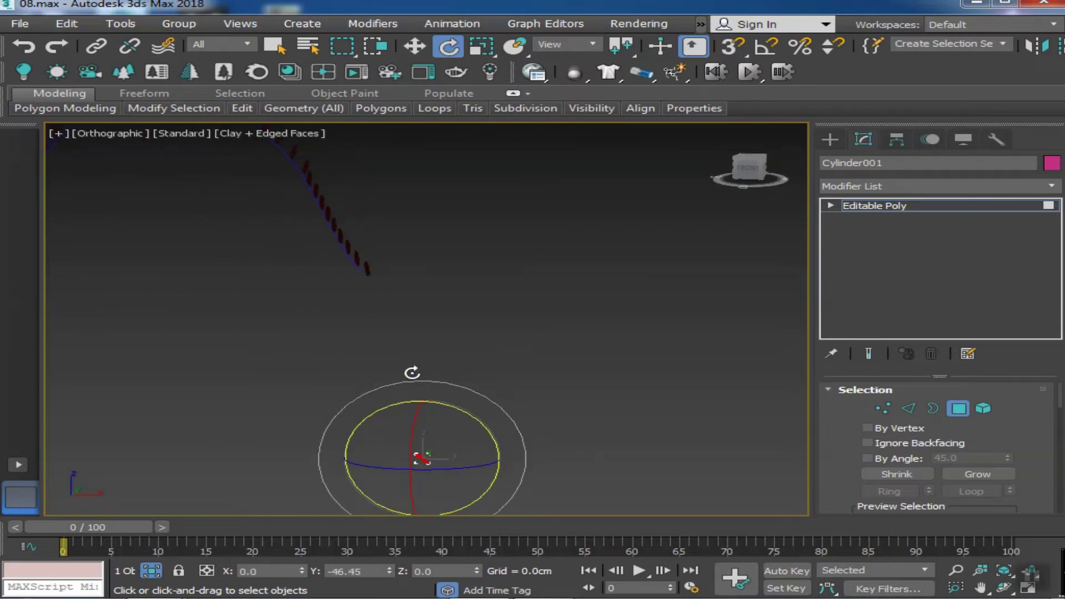
{"action": "key", "text": "a"}
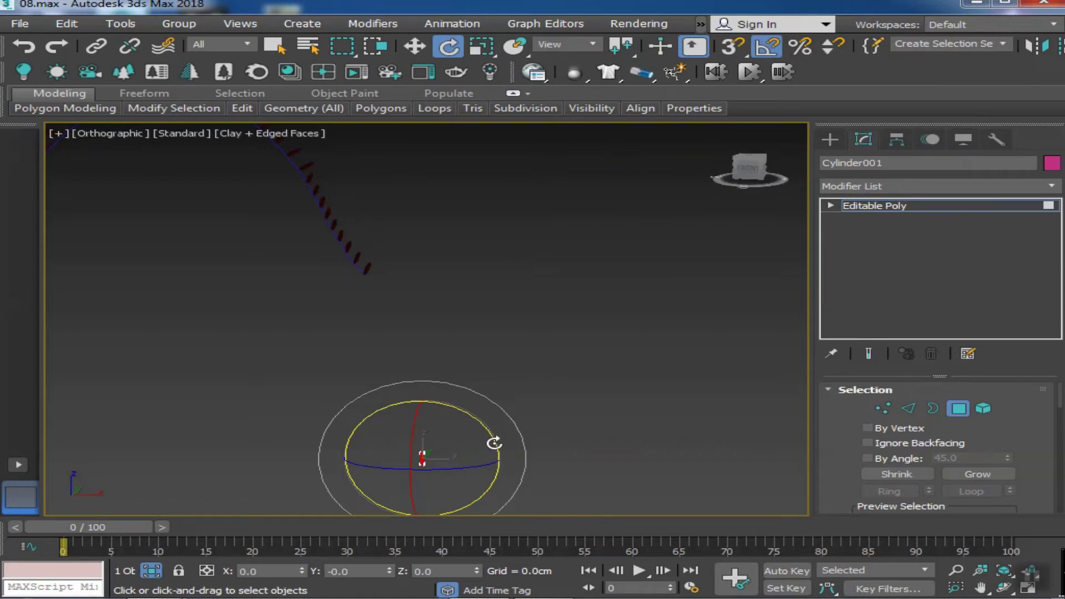
{"action": "mouse_move", "coordinate": [412, 328]}
{"action": "middle_mouse_down", "text": "alt"}
{"action": "mouse_move", "coordinate": [406, 283]}
{"action": "mouse_move", "coordinate": [328, 307]}
{"action": "mouse_move", "coordinate": [407, 305]}
{"action": "middle_mouse_up", "text": "alt"}
{"action": "key", "text": "alt+q"}
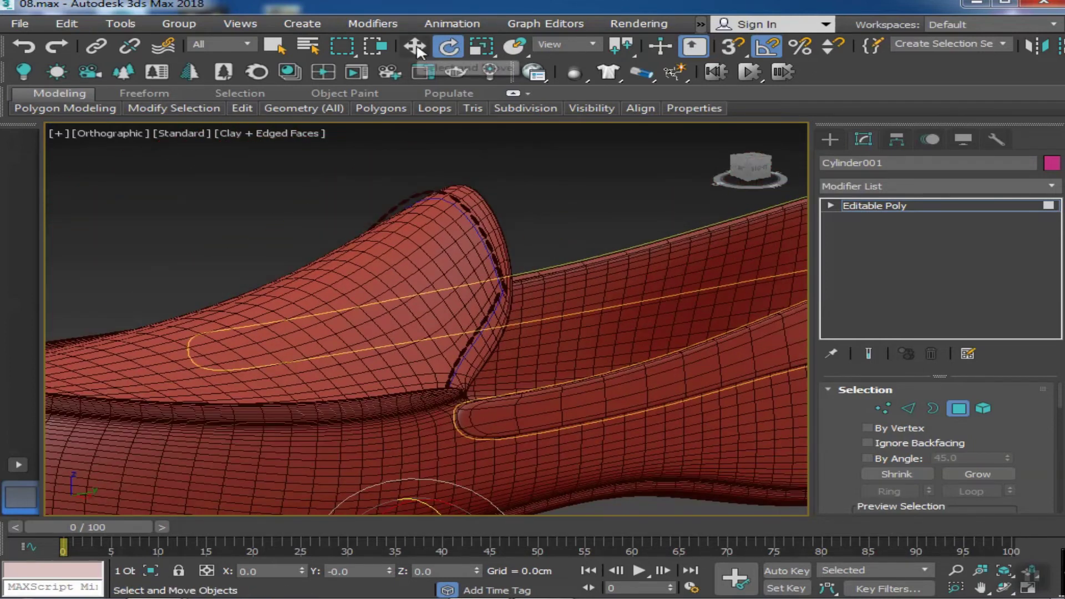
Switch to Move and turn off edged faces with F4 while viewing the vamp
{"action": "left_click", "coordinate": [418, 49]}
{"action": "middle_click_drag", "start_coordinate": [495, 497], "coordinate": [456, 427]}
{"action": "mouse_move", "coordinate": [427, 285]}
{"action": "middle_mouse_down", "text": "alt"}
{"action": "mouse_move", "coordinate": [369, 505]}
{"action": "mouse_move", "coordinate": [466, 436]}
{"action": "middle_mouse_up", "text": "alt"}
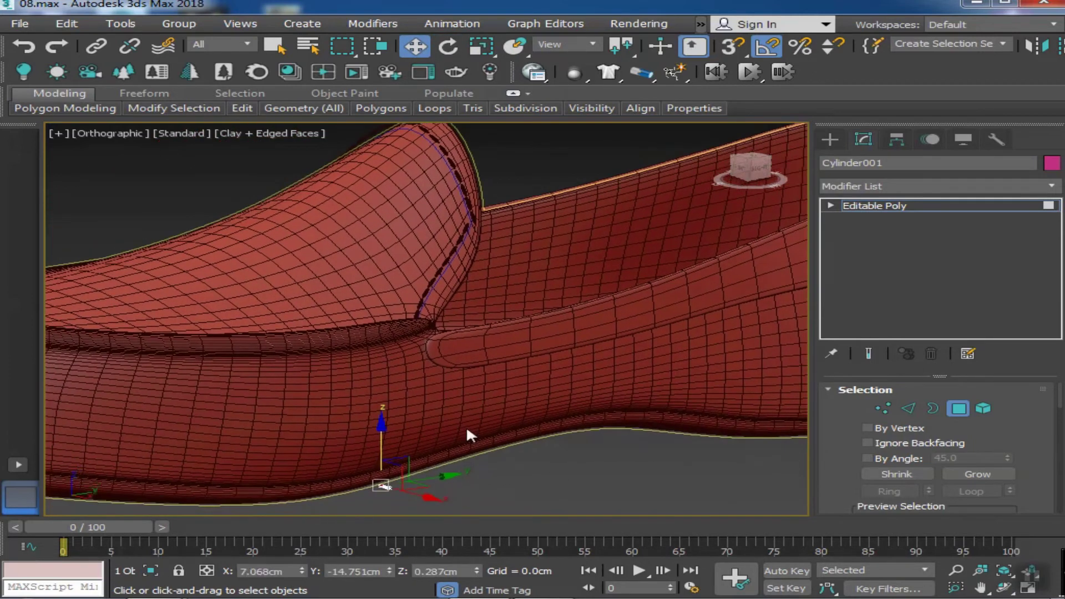
{"action": "mouse_move", "coordinate": [361, 469]}
{"action": "middle_mouse_down", "text": "alt"}
{"action": "mouse_move", "coordinate": [369, 440]}
{"action": "mouse_move", "coordinate": [349, 449]}
{"action": "mouse_move", "coordinate": [418, 378]}
{"action": "mouse_move", "coordinate": [451, 371]}
{"action": "mouse_move", "coordinate": [423, 373]}
{"action": "middle_mouse_up", "text": "alt"}
{"action": "scroll", "coordinate": [420, 369], "scroll_direction": "down", "scroll_amount": 3}
{"action": "scroll", "coordinate": [407, 400], "scroll_direction": "down", "scroll_amount": 3}
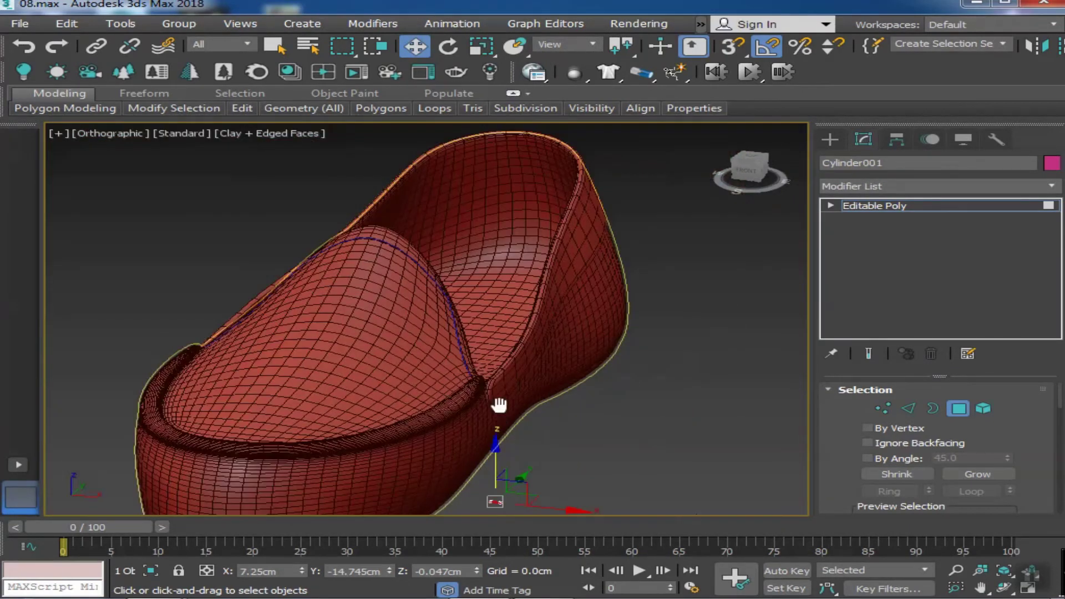
{"action": "scroll", "coordinate": [478, 425], "scroll_direction": "up", "scroll_amount": 8}
{"action": "key", "text": "F4"}
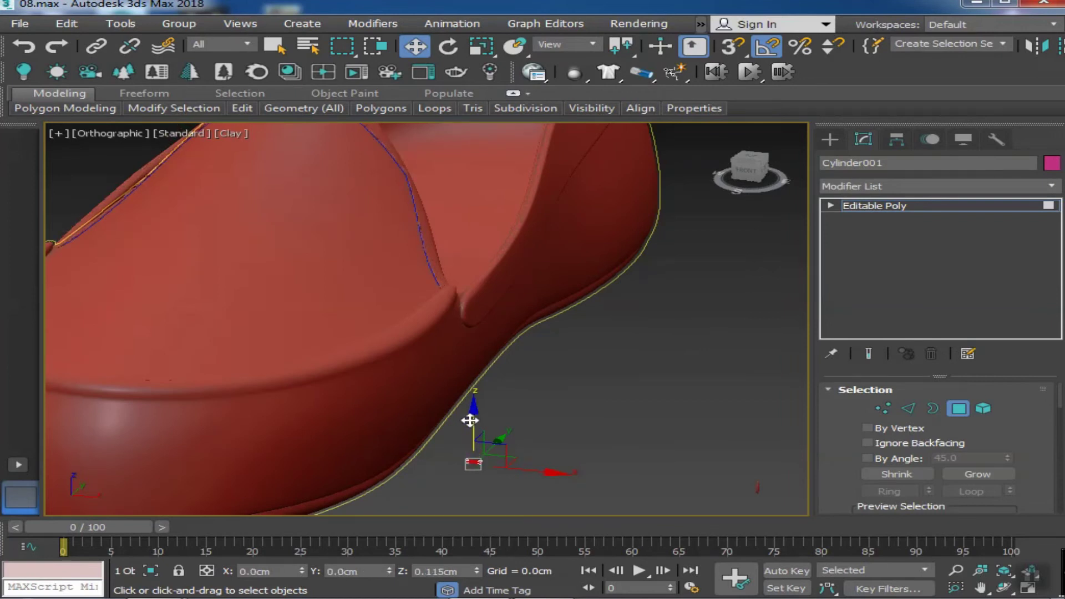
Lower the vamp stitches to Z -0.009 cm so they sit flush in the shoe
{"action": "mouse_move", "coordinate": [557, 397]}
{"action": "middle_mouse_down", "text": "alt"}
{"action": "mouse_move", "coordinate": [516, 269]}
{"action": "mouse_move", "coordinate": [545, 197]}
{"action": "mouse_move", "coordinate": [586, 212]}
{"action": "mouse_move", "coordinate": [479, 414]}
{"action": "mouse_move", "coordinate": [375, 304]}
{"action": "middle_mouse_up", "text": "alt"}
{"action": "scroll", "coordinate": [318, 309], "scroll_direction": "up", "scroll_amount": 3}
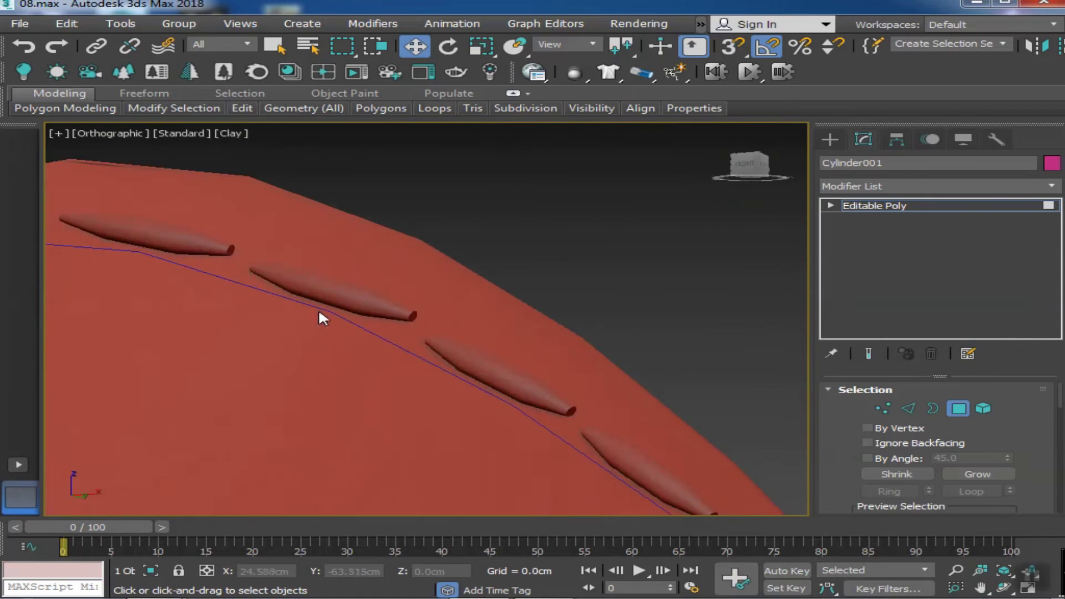
{"action": "scroll", "coordinate": [374, 463], "scroll_direction": "down", "scroll_amount": 3}
{"action": "middle_click_drag", "start_coordinate": [374, 462], "coordinate": [342, 277]}
{"action": "scroll", "coordinate": [342, 278], "scroll_direction": "down", "scroll_amount": 3}
{"action": "left_click_drag", "start_coordinate": [486, 457], "coordinate": [402, 399]}
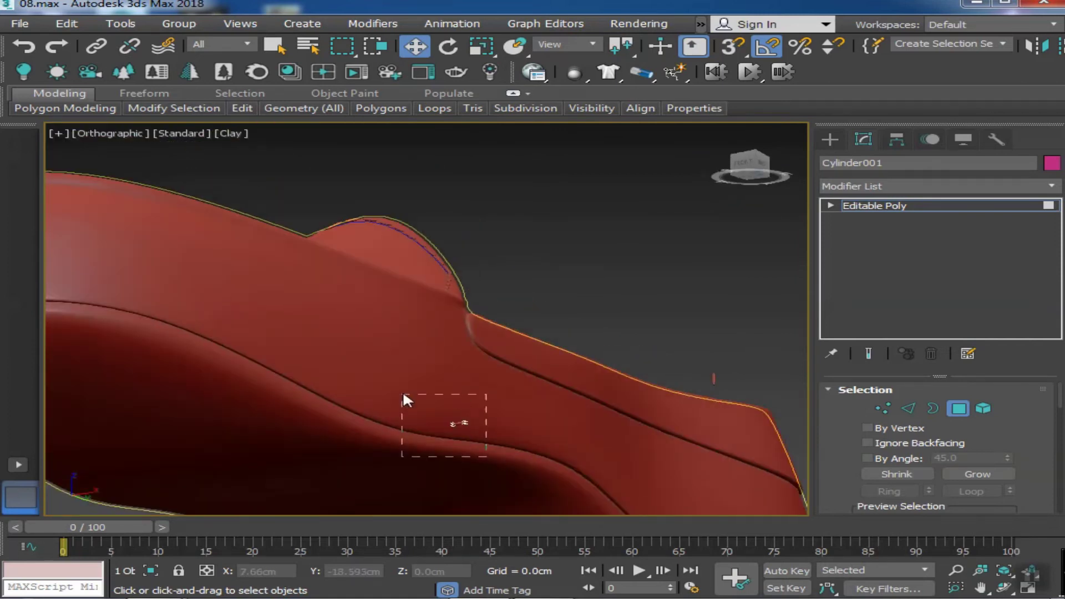
{"action": "middle_click_drag", "start_coordinate": [458, 394], "coordinate": [423, 373]}
{"action": "scroll", "coordinate": [350, 231], "scroll_direction": "up", "scroll_amount": 5}
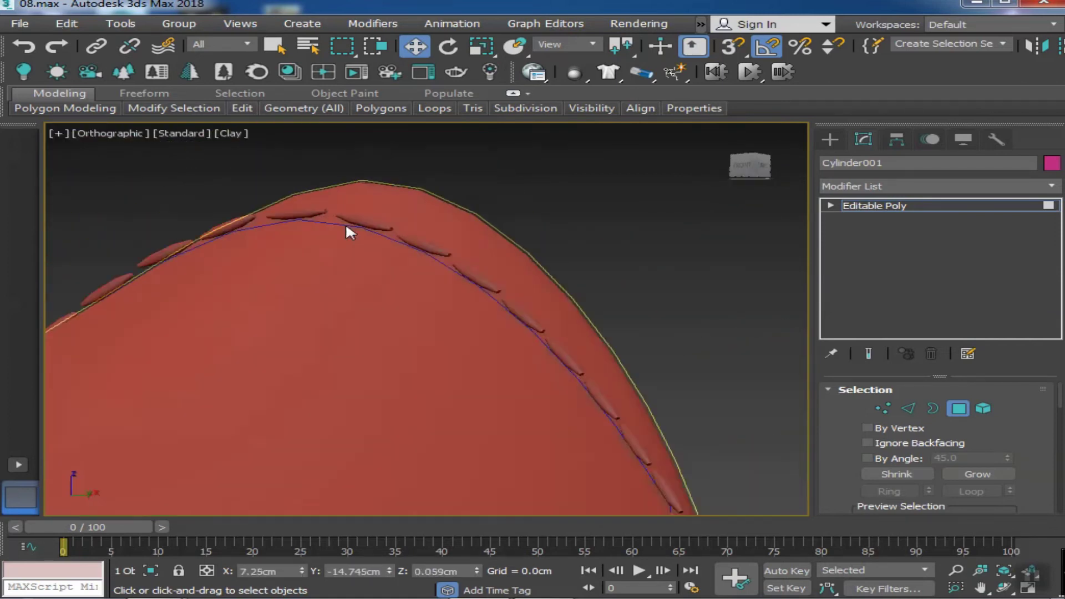
{"action": "scroll", "coordinate": [349, 231], "scroll_direction": "up", "scroll_amount": 3}
{"action": "left_click_drag", "start_coordinate": [476, 569], "coordinate": [476, 577]}
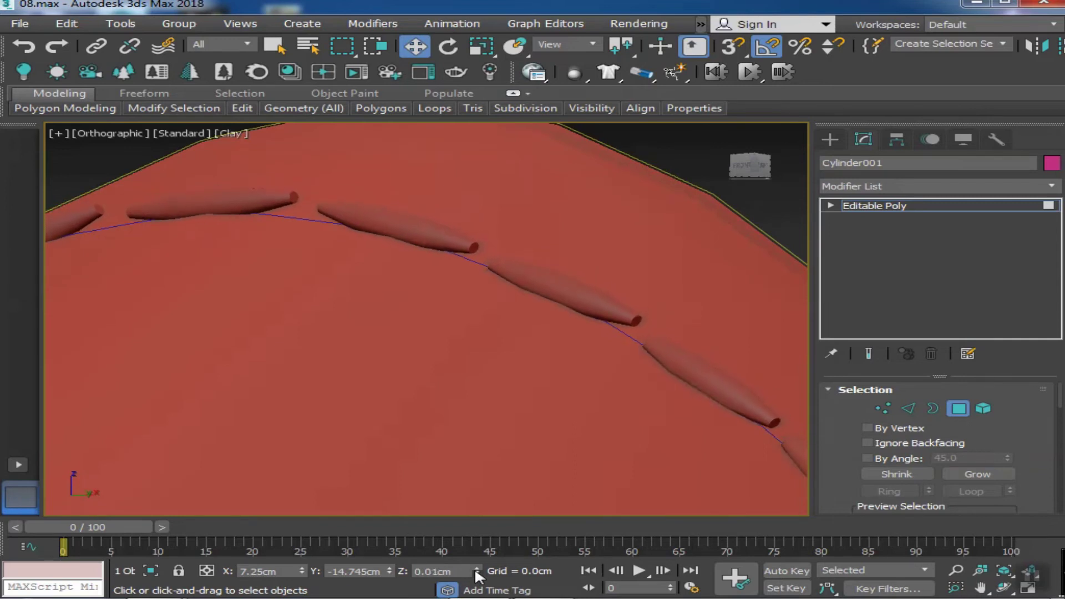
{"action": "scroll", "coordinate": [531, 343], "scroll_direction": "down", "scroll_amount": 3}
{"action": "mouse_move", "coordinate": [521, 333]}
{"action": "middle_mouse_down"}
{"action": "mouse_move", "coordinate": [645, 352]}
{"action": "mouse_move", "coordinate": [449, 422]}
{"action": "mouse_move", "coordinate": [609, 400]}
{"action": "middle_mouse_up"}
{"action": "scroll", "coordinate": [316, 411], "scroll_direction": "up", "scroll_amount": 5}
{"action": "scroll", "coordinate": [385, 425], "scroll_direction": "up", "scroll_amount": 2}
{"action": "scroll", "coordinate": [340, 404], "scroll_direction": "down", "scroll_amount": 4}
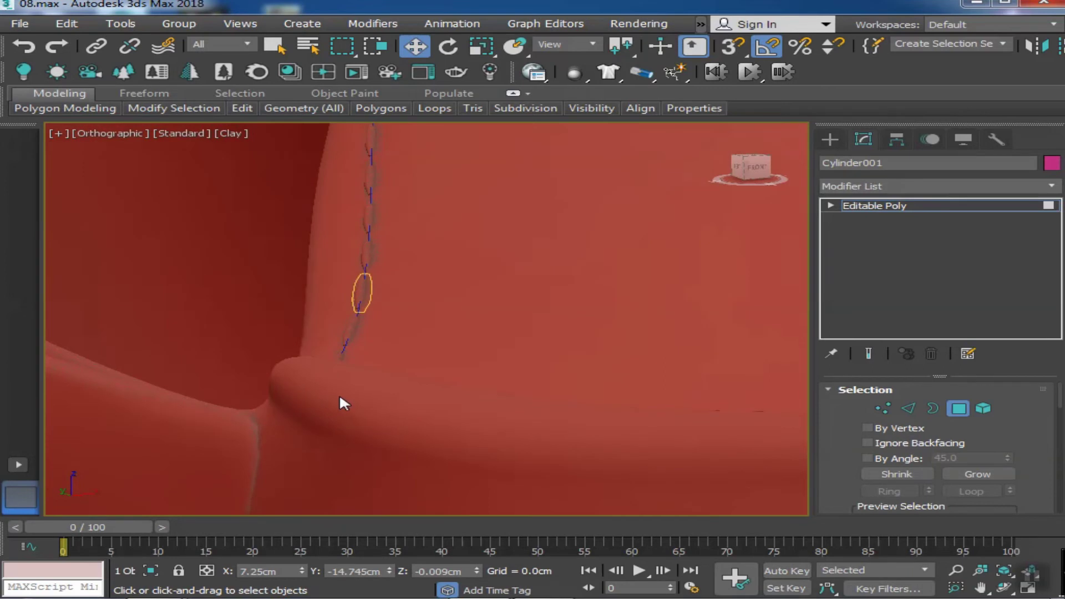
{"action": "scroll", "coordinate": [340, 405], "scroll_direction": "down", "scroll_amount": 6}
{"action": "middle_click_drag", "start_coordinate": [417, 430], "coordinate": [334, 432]}
Select the shoe and turn edged faces back on with F4
{"action": "left_click", "coordinate": [959, 409]}
{"action": "left_click", "coordinate": [610, 333]}
{"action": "scroll", "coordinate": [469, 392], "scroll_direction": "up", "scroll_amount": 5}
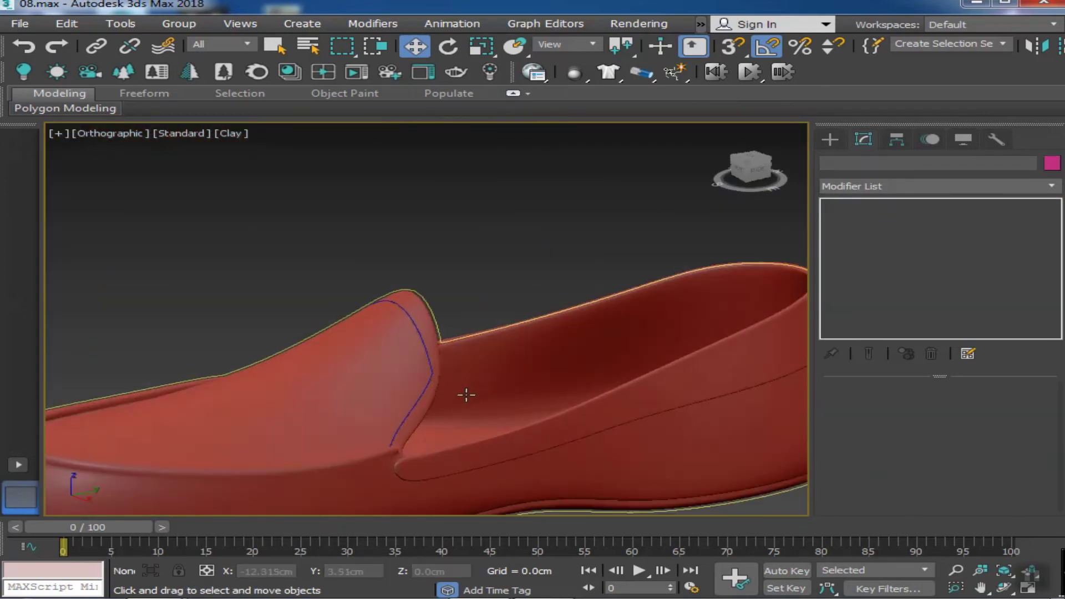
{"action": "scroll", "coordinate": [390, 340], "scroll_direction": "up", "scroll_amount": 4}
{"action": "left_click", "coordinate": [463, 297]}
{"action": "left_click", "coordinate": [399, 241]}
{"action": "left_click", "coordinate": [443, 338]}
{"action": "scroll", "coordinate": [475, 340], "scroll_direction": "down", "scroll_amount": 6}
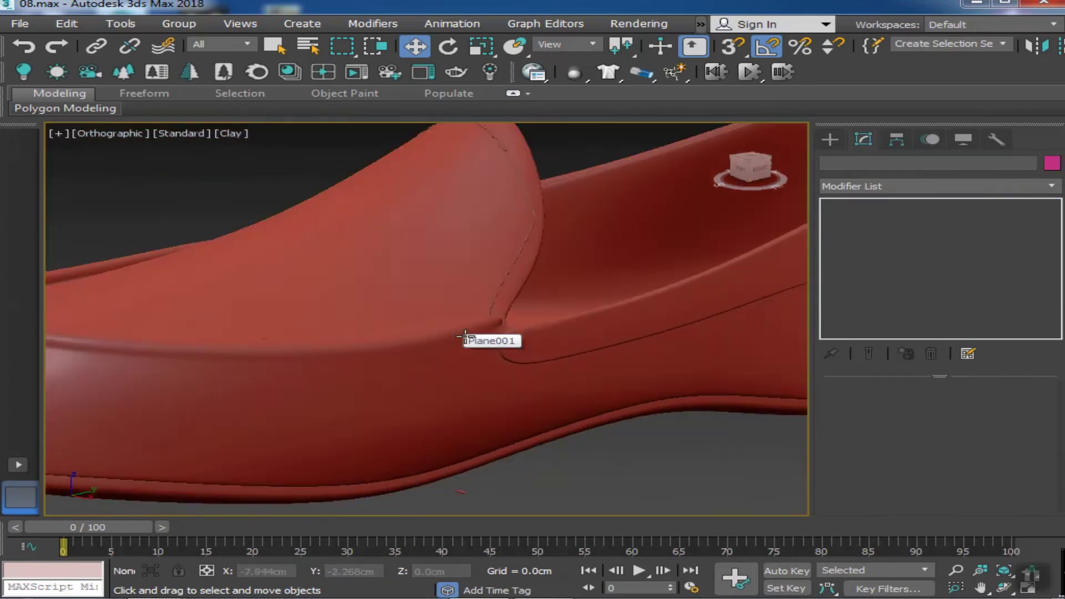
{"action": "scroll", "coordinate": [477, 333], "scroll_direction": "down", "scroll_amount": 3}
{"action": "left_click", "coordinate": [429, 355]}
{"action": "key", "text": "F4"}
In Edge mode, select the shoe's rim edge loop beside the tongue using Loop
{"action": "scroll", "coordinate": [392, 345], "scroll_direction": "up", "scroll_amount": 2}
{"action": "scroll", "coordinate": [464, 360], "scroll_direction": "up", "scroll_amount": 3}
{"action": "scroll", "coordinate": [483, 400], "scroll_direction": "down", "scroll_amount": 3}
{"action": "scroll", "coordinate": [635, 210], "scroll_direction": "up", "scroll_amount": 2}
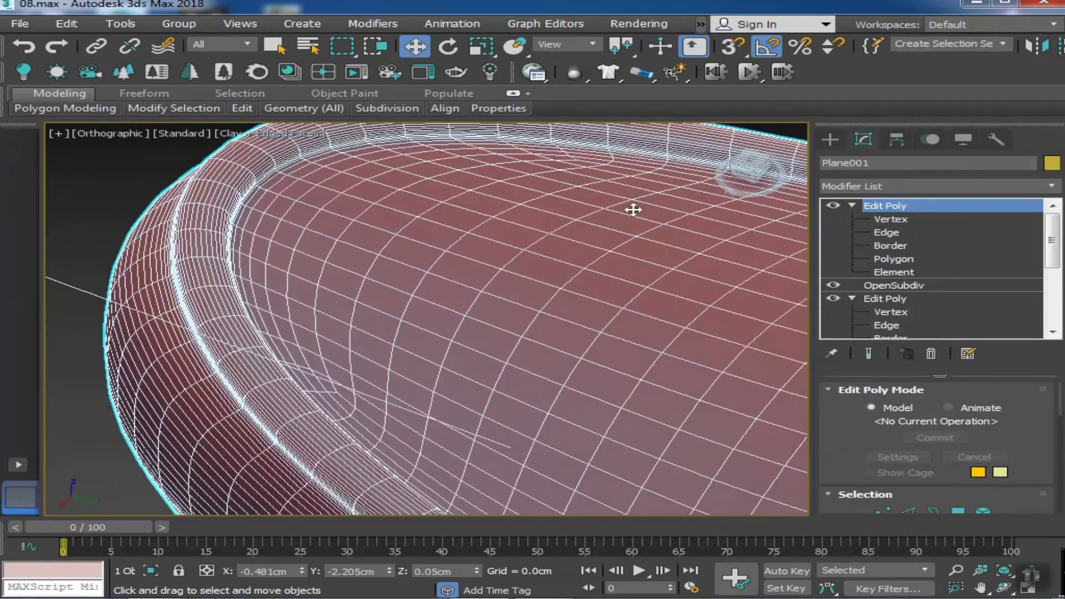
{"action": "scroll", "coordinate": [544, 290], "scroll_direction": "down", "scroll_amount": 3}
{"action": "scroll", "coordinate": [699, 331], "scroll_direction": "down", "scroll_amount": 2}
{"action": "scroll", "coordinate": [600, 328], "scroll_direction": "up", "scroll_amount": 3}
{"action": "left_click", "coordinate": [905, 232]}
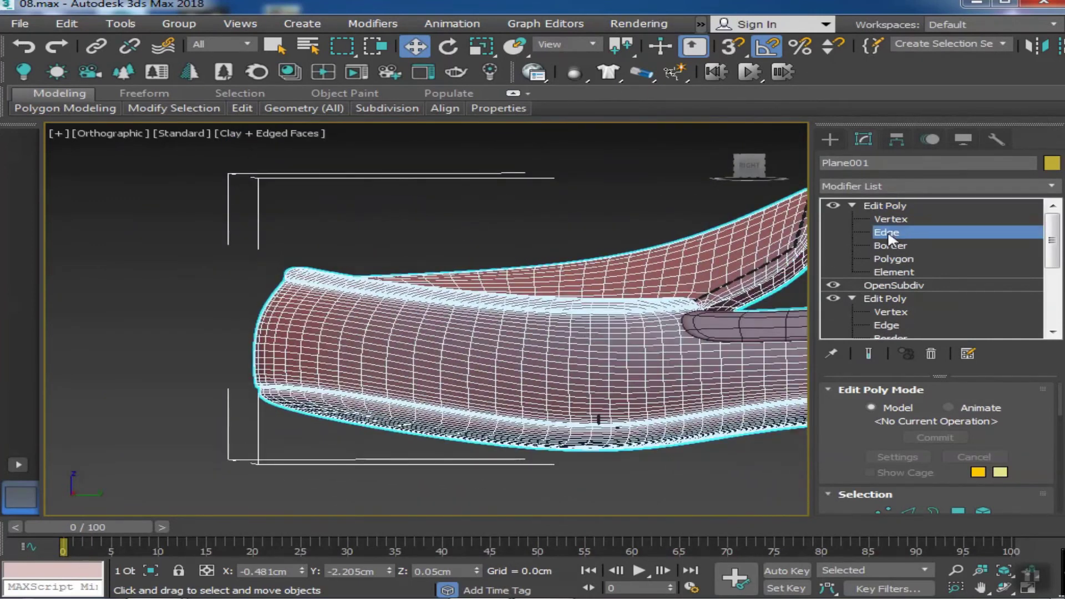
{"action": "scroll", "coordinate": [650, 325], "scroll_direction": "up", "scroll_amount": 3}
{"action": "scroll", "coordinate": [663, 324], "scroll_direction": "down", "scroll_amount": 3}
{"action": "left_click", "coordinate": [450, 324]}
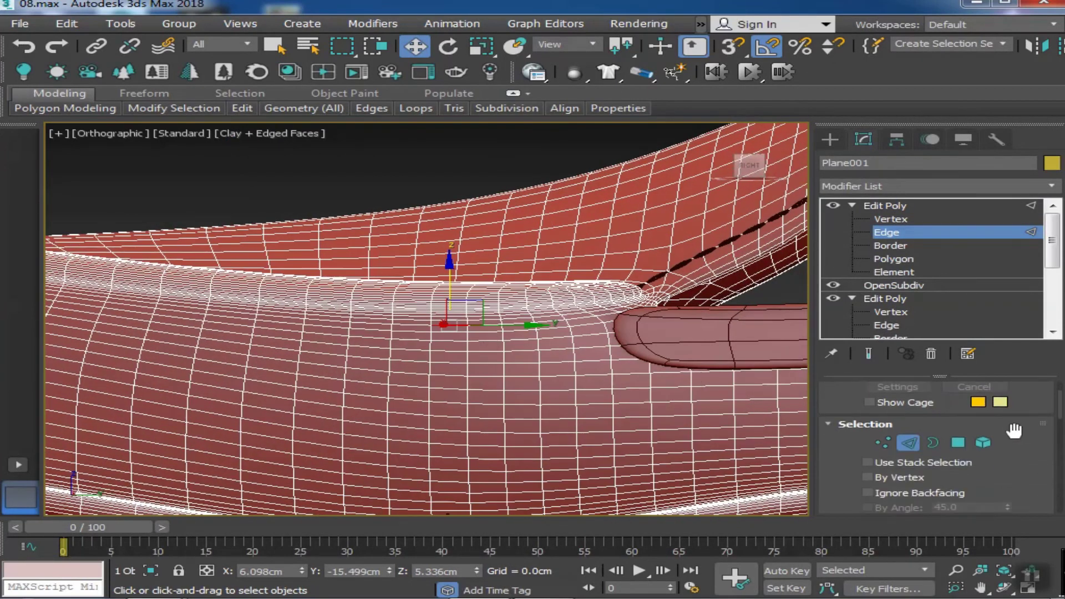
{"action": "scroll", "coordinate": [938, 444], "scroll_direction": "down", "scroll_amount": 5}
{"action": "left_click", "coordinate": [967, 472]}
{"action": "scroll", "coordinate": [562, 401], "scroll_direction": "up", "scroll_amount": 3}
{"action": "scroll", "coordinate": [562, 401], "scroll_direction": "down", "scroll_amount": 3}
{"action": "scroll", "coordinate": [234, 423], "scroll_direction": "up", "scroll_amount": 3}
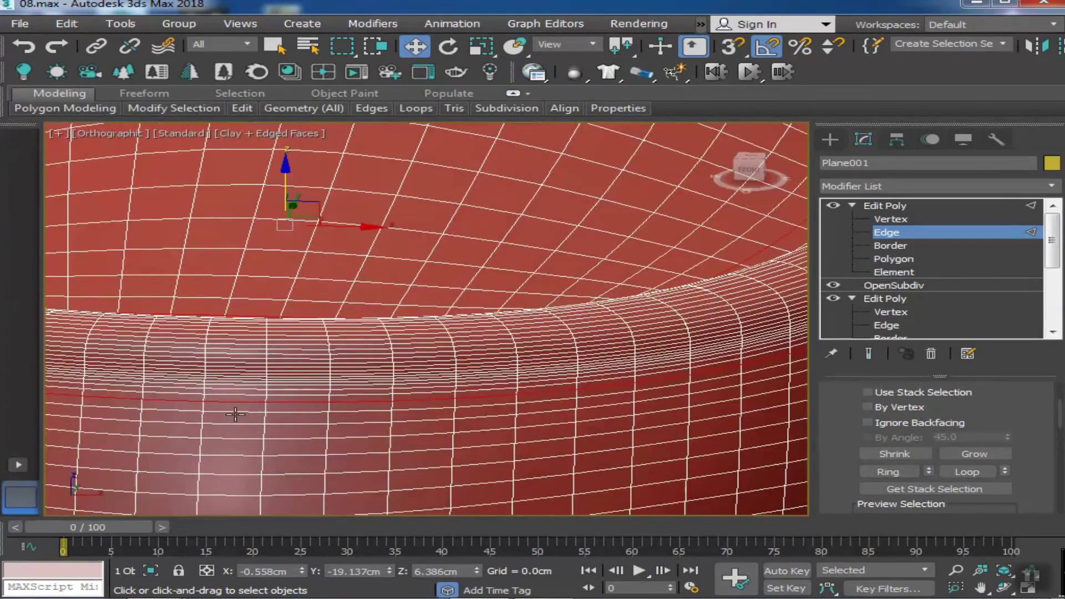
{"action": "scroll", "coordinate": [435, 376], "scroll_direction": "down", "scroll_amount": 3}
{"action": "scroll", "coordinate": [435, 375], "scroll_direction": "up", "scroll_amount": 3}
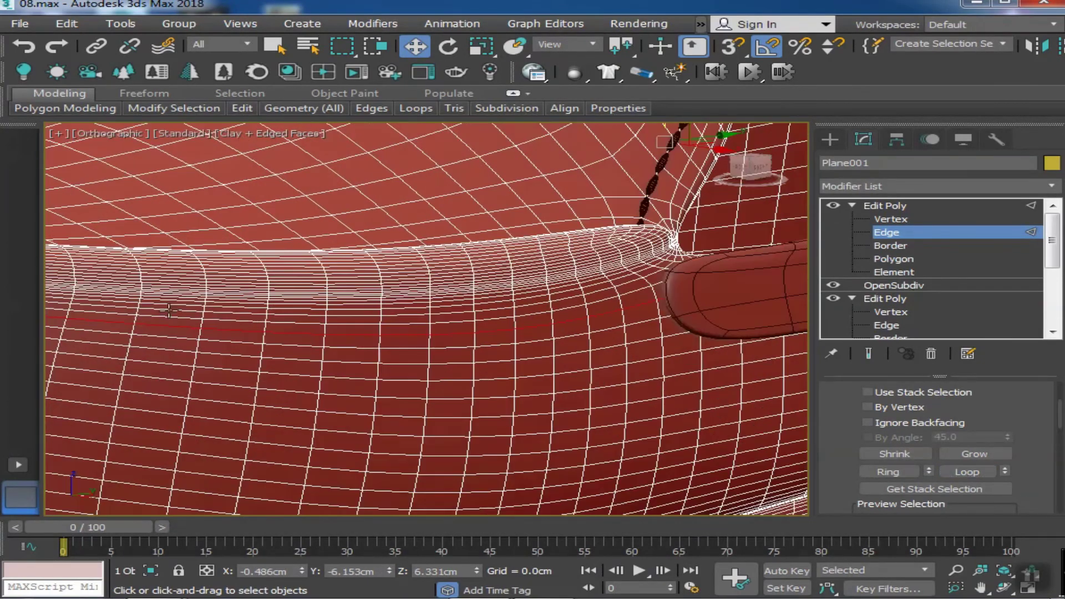
{"action": "scroll", "coordinate": [502, 388], "scroll_direction": "down", "scroll_amount": 2}
{"action": "scroll", "coordinate": [502, 388], "scroll_direction": "down", "scroll_amount": 2}
{"action": "scroll", "coordinate": [389, 389], "scroll_direction": "down", "scroll_amount": 1}
{"action": "scroll", "coordinate": [279, 392], "scroll_direction": "up", "scroll_amount": 5}
{"action": "scroll", "coordinate": [280, 392], "scroll_direction": "down", "scroll_amount": 3}
Create a spline shape from the selected rim edge loop
{"action": "right_click", "coordinate": [345, 371]}
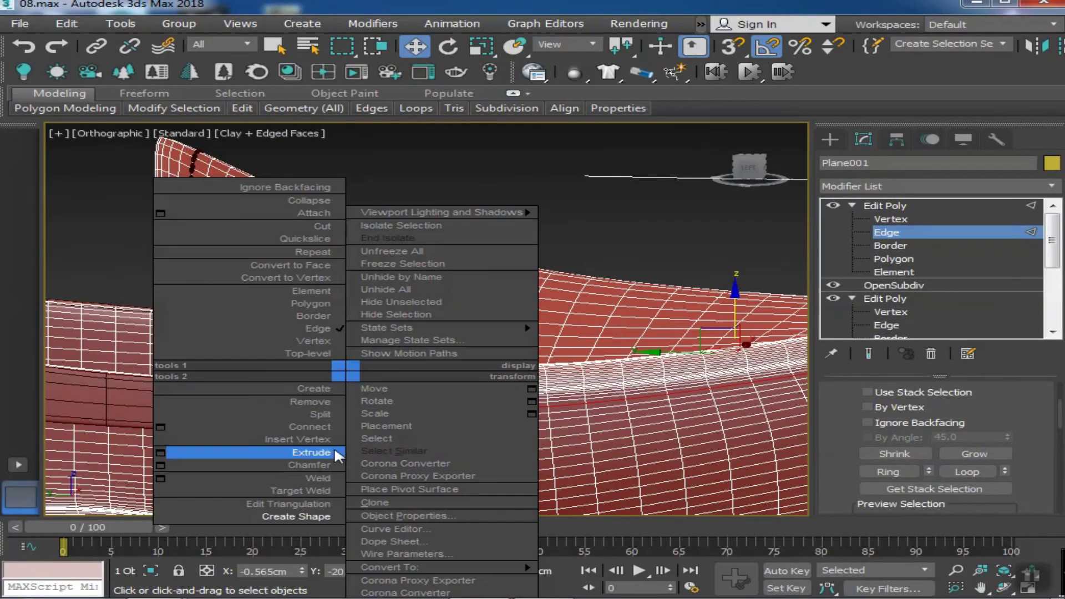
{"action": "scroll", "coordinate": [618, 308], "scroll_direction": "up", "scroll_amount": 3}
{"action": "right_click", "coordinate": [345, 371]}
{"action": "left_click", "coordinate": [296, 517]}
{"action": "left_click", "coordinate": [488, 328]}
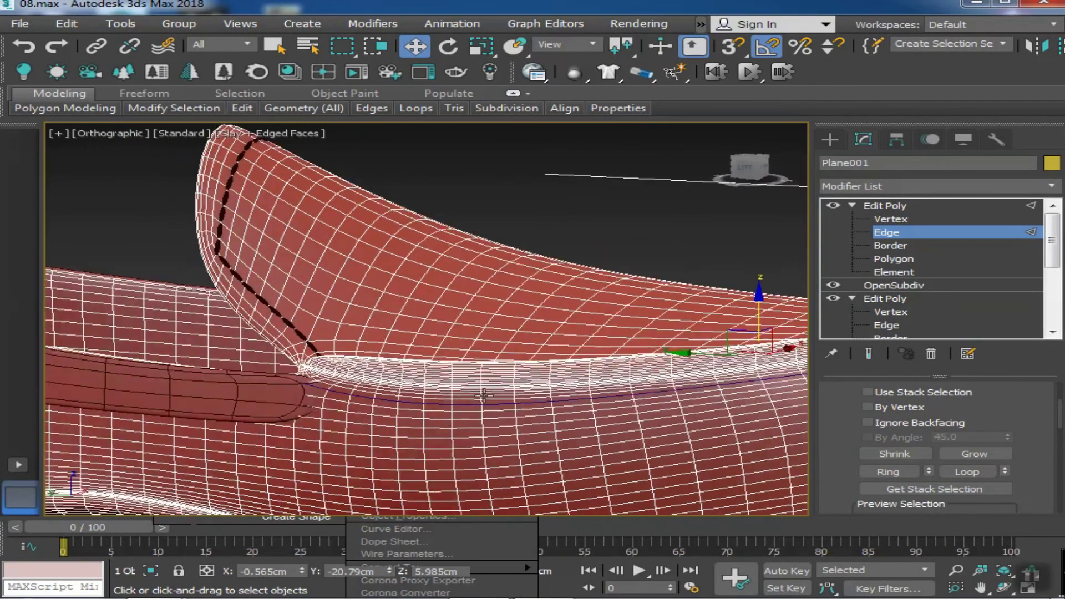
Clear the selection, then select the stitch cylinder and drag out a copy
{"action": "scroll", "coordinate": [555, 333], "scroll_direction": "down", "scroll_amount": 5}
{"action": "left_click", "coordinate": [673, 440]}
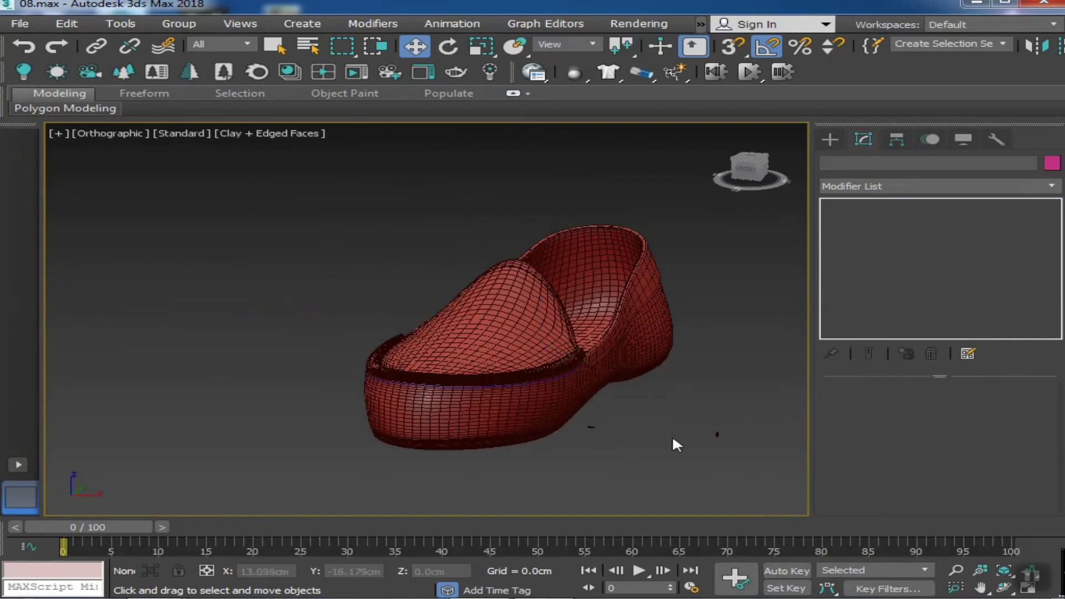
{"action": "left_click", "coordinate": [717, 435]}
{"action": "left_click_drag", "start_coordinate": [753, 440], "coordinate": [666, 439], "text": "shift"}
Select the extracted seam curve with the stitch cylinder and isolate them from the shoe
{"action": "left_click", "coordinate": [534, 373]}
{"action": "scroll", "coordinate": [566, 456], "scroll_direction": "up", "scroll_amount": 3}
{"action": "key", "text": "alt+q"}
{"action": "scroll", "coordinate": [615, 449], "scroll_direction": "up", "scroll_amount": 2}
{"action": "scroll", "coordinate": [588, 427], "scroll_direction": "up", "scroll_amount": 2}
{"action": "scroll", "coordinate": [578, 421], "scroll_direction": "up", "scroll_amount": 2}
In the Spacing Tool, use Shape001 as the path and the stitch cylinder, count 60
{"action": "left_click", "coordinate": [120, 23]}
{"action": "mouse_move", "coordinate": [129, 339]}
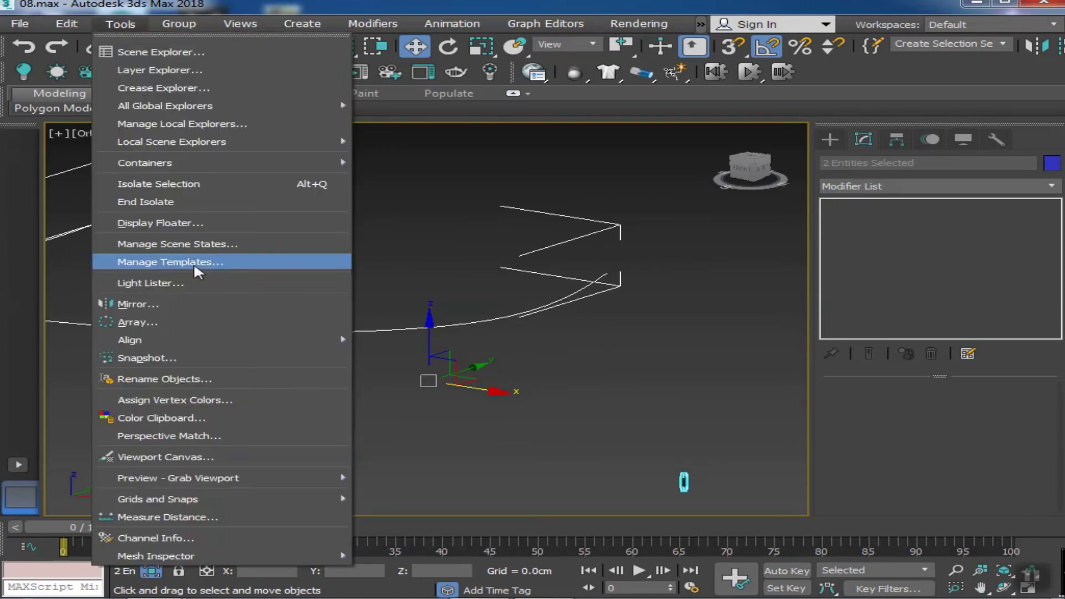
{"action": "left_click", "coordinate": [444, 387]}
{"action": "left_click", "coordinate": [87, 57]}
{"action": "left_click", "coordinate": [341, 332]}
{"action": "middle_click_drag", "start_coordinate": [432, 356], "coordinate": [487, 348], "text": "alt"}
{"action": "middle_click_drag", "start_coordinate": [497, 407], "coordinate": [458, 343], "text": "alt"}
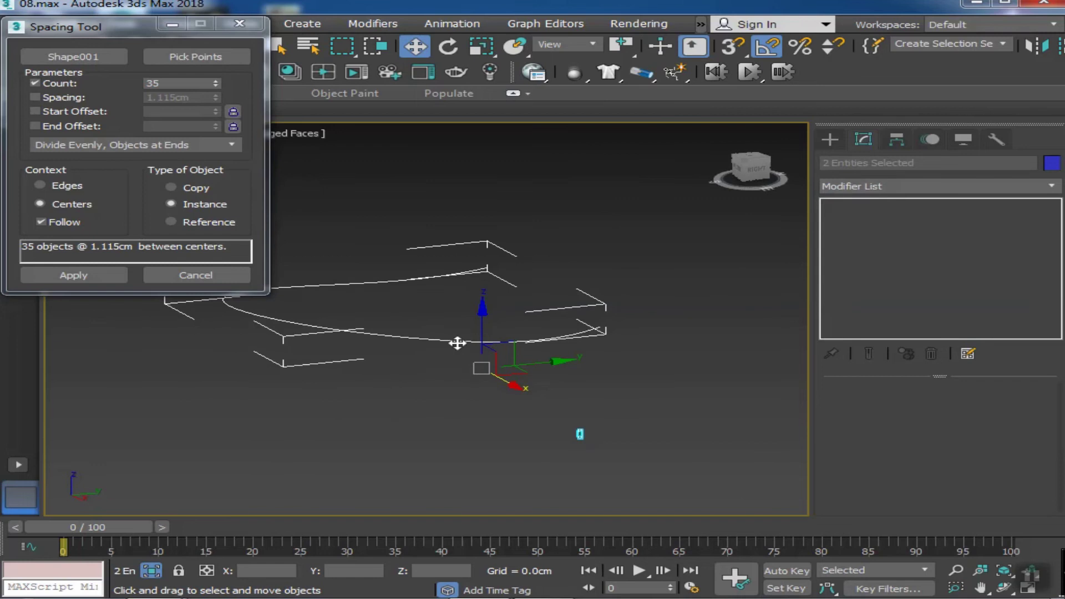
{"action": "left_click", "coordinate": [73, 56]}
{"action": "left_click", "coordinate": [416, 340]}
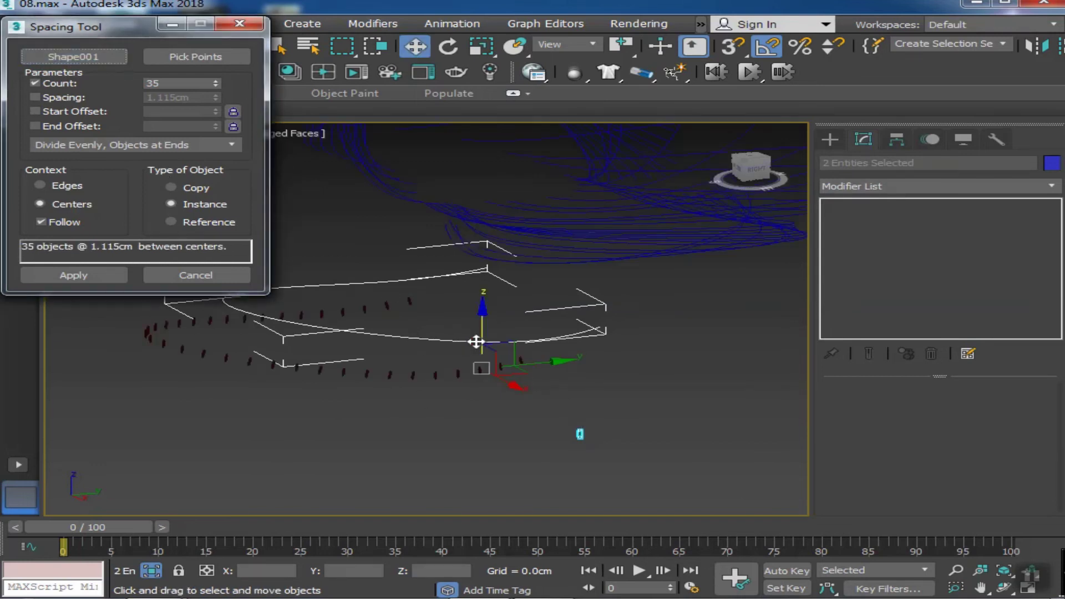
{"action": "left_click", "coordinate": [580, 434]}
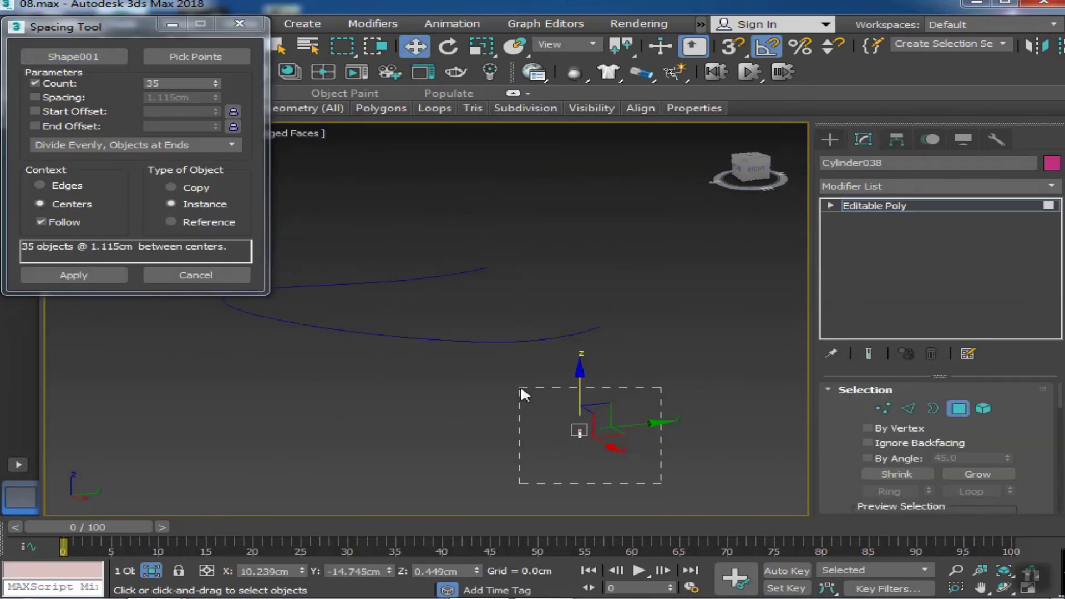
{"action": "left_click", "coordinate": [85, 80]}
{"action": "type", "text": "50"}
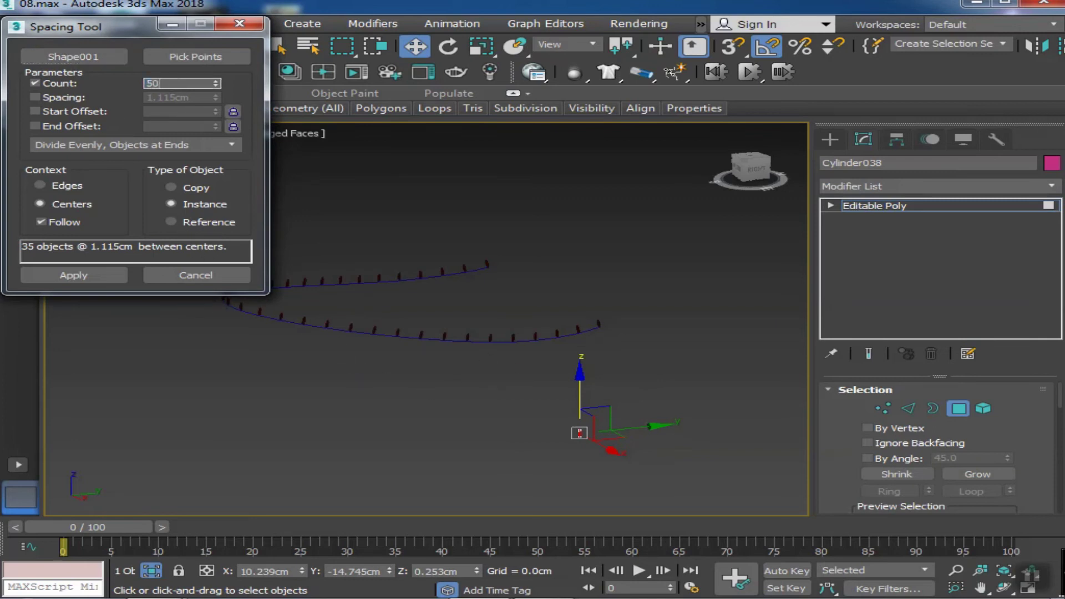
{"action": "left_click", "coordinate": [78, 268]}
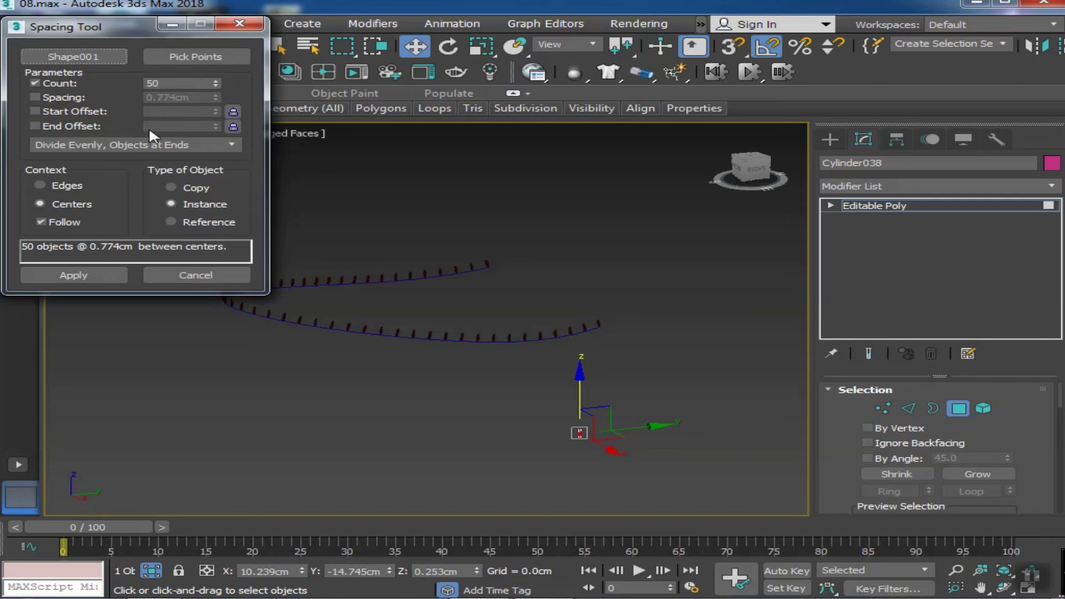
{"action": "type", "text": "60"}
{"action": "left_click", "coordinate": [88, 273]}
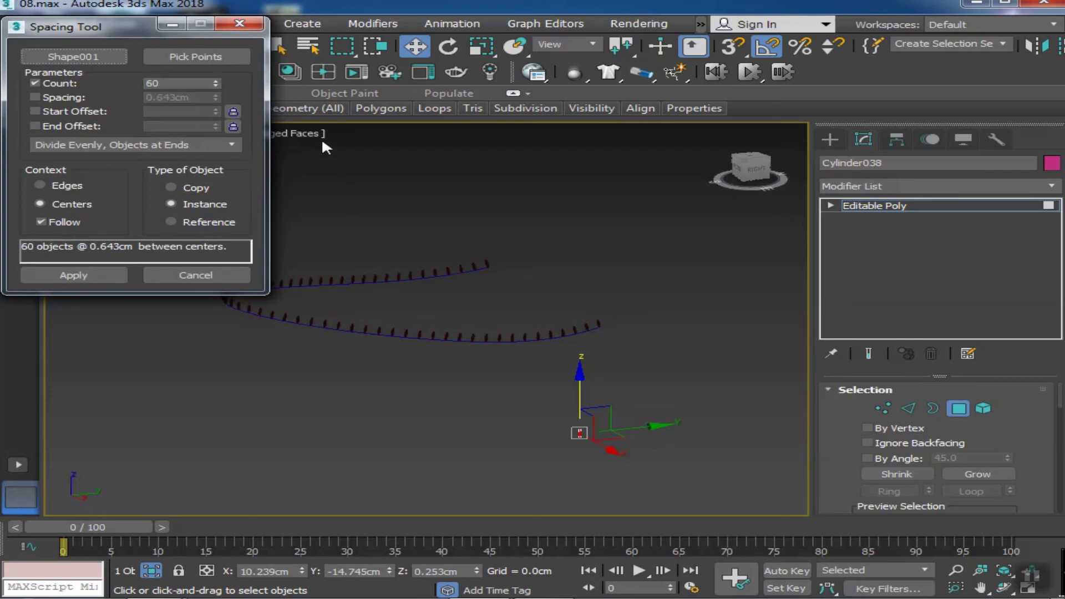
Redo the spacing on the seam curve and apply 60 instanced stitches following the path
{"action": "left_click", "coordinate": [189, 283]}
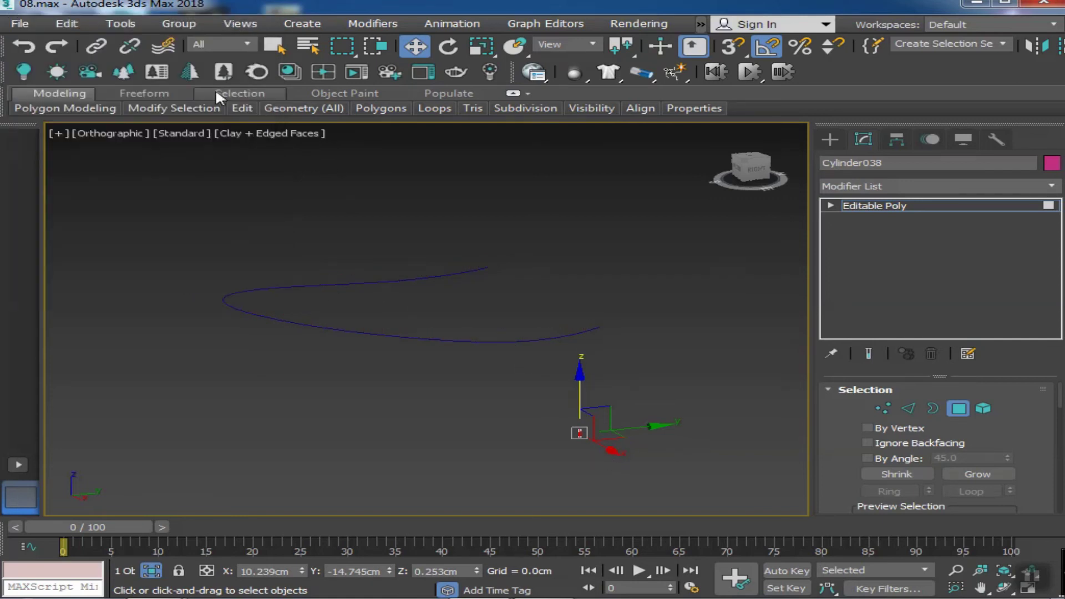
{"action": "left_click", "coordinate": [120, 23]}
{"action": "left_click", "coordinate": [391, 385]}
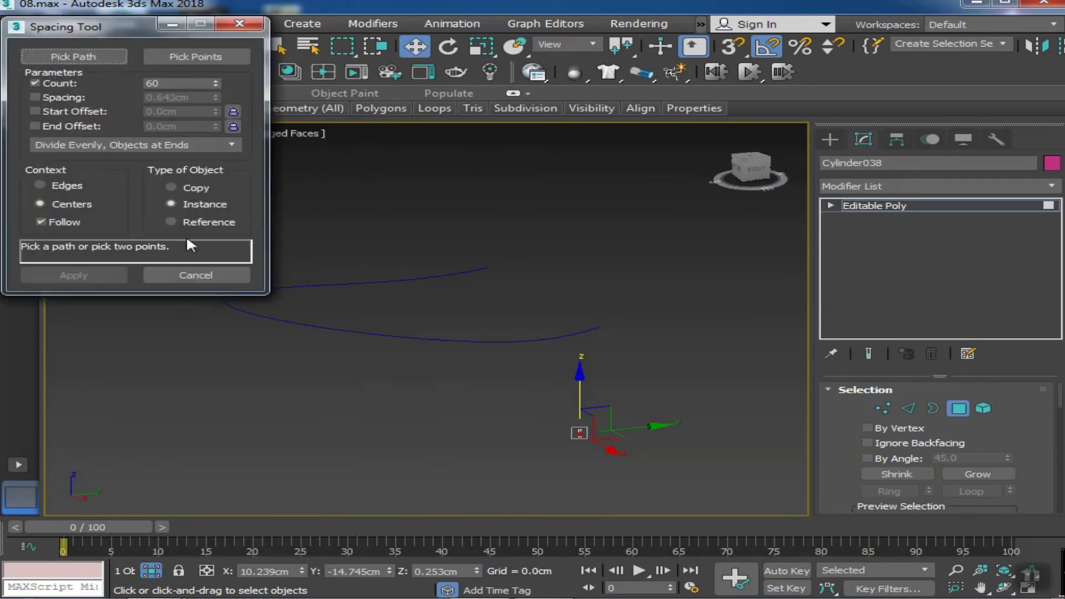
{"action": "left_click", "coordinate": [340, 326]}
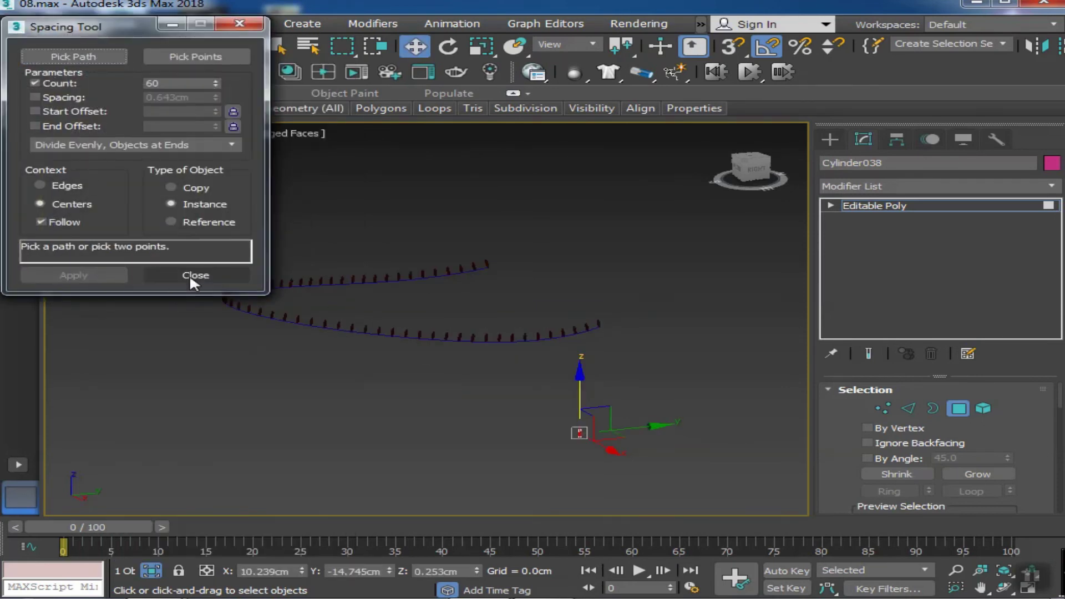
{"action": "left_click", "coordinate": [190, 279]}
{"action": "scroll", "coordinate": [382, 185], "scroll_direction": "up", "scroll_amount": 3}
Rotate the stitch row so the stitches lie flat along the rim
{"action": "left_click", "coordinate": [448, 46]}
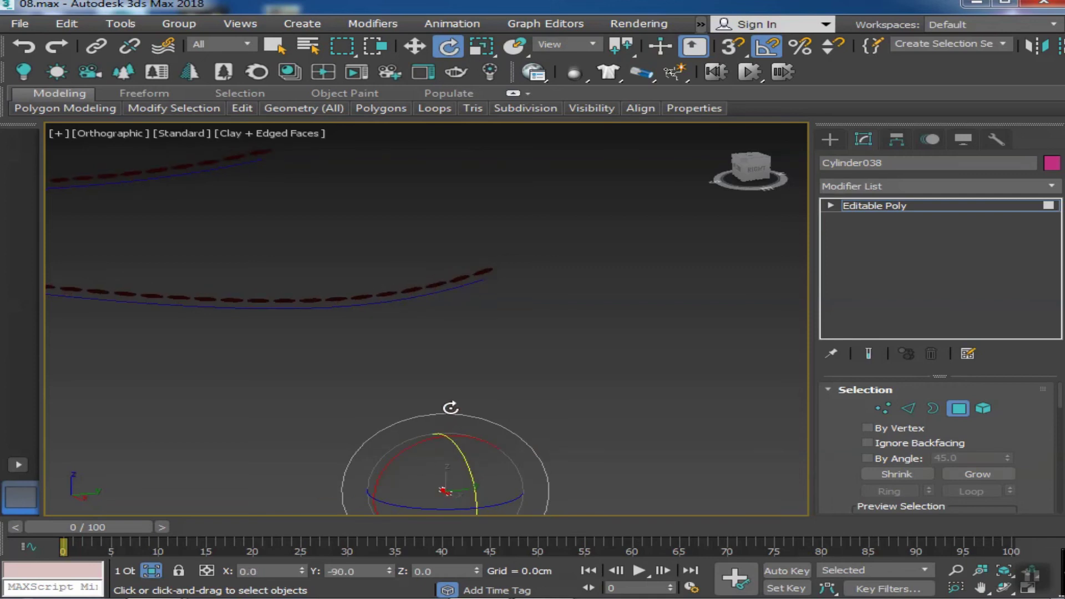
{"action": "scroll", "coordinate": [443, 385], "scroll_direction": "down", "scroll_amount": 2}
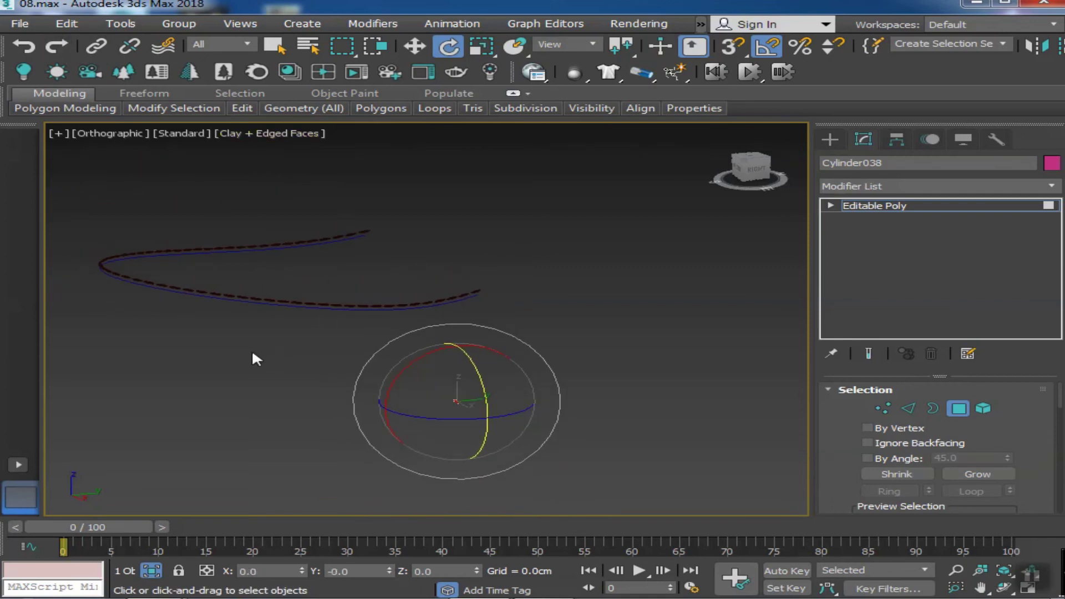
{"action": "scroll", "coordinate": [415, 362], "scroll_direction": "up", "scroll_amount": 5}
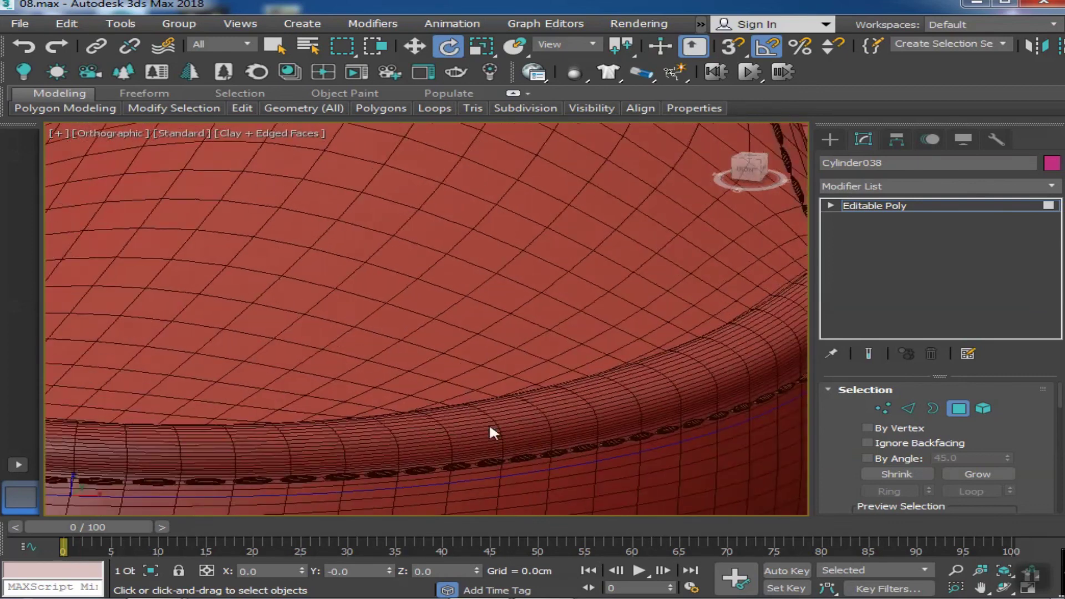
{"action": "scroll", "coordinate": [488, 433], "scroll_direction": "down", "scroll_amount": 2}
{"action": "scroll", "coordinate": [361, 371], "scroll_direction": "down", "scroll_amount": 2}
{"action": "scroll", "coordinate": [456, 382], "scroll_direction": "down", "scroll_amount": 2}
Lower the stitch row in Z and nudge it slightly in X onto the shoe surface
{"action": "left_click", "coordinate": [414, 47]}
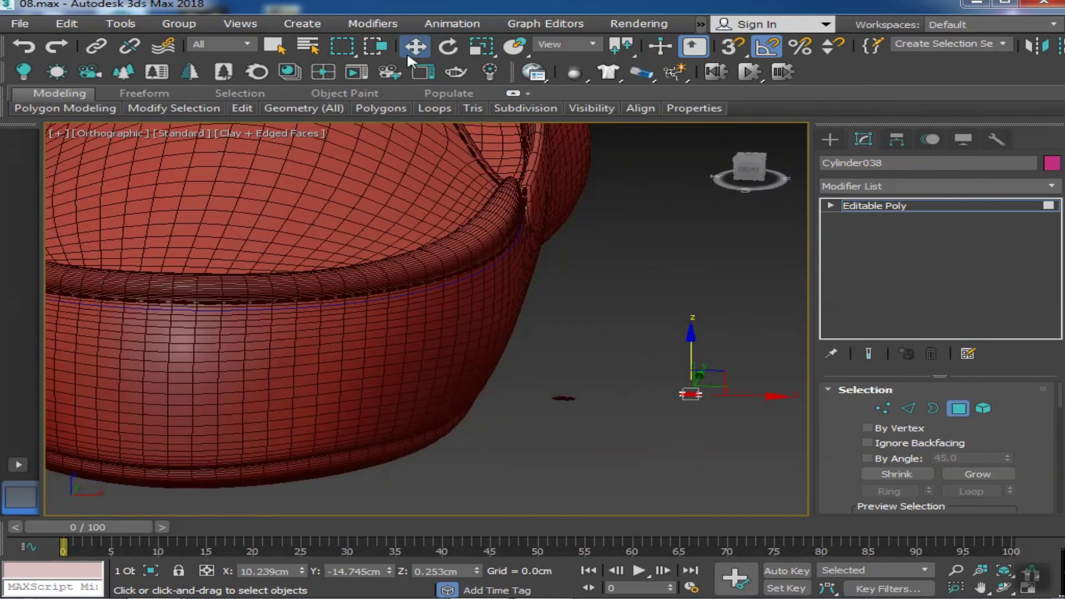
{"action": "scroll", "coordinate": [524, 362], "scroll_direction": "up", "scroll_amount": 4}
{"action": "left_click_drag", "start_coordinate": [477, 572], "coordinate": [477, 587]}
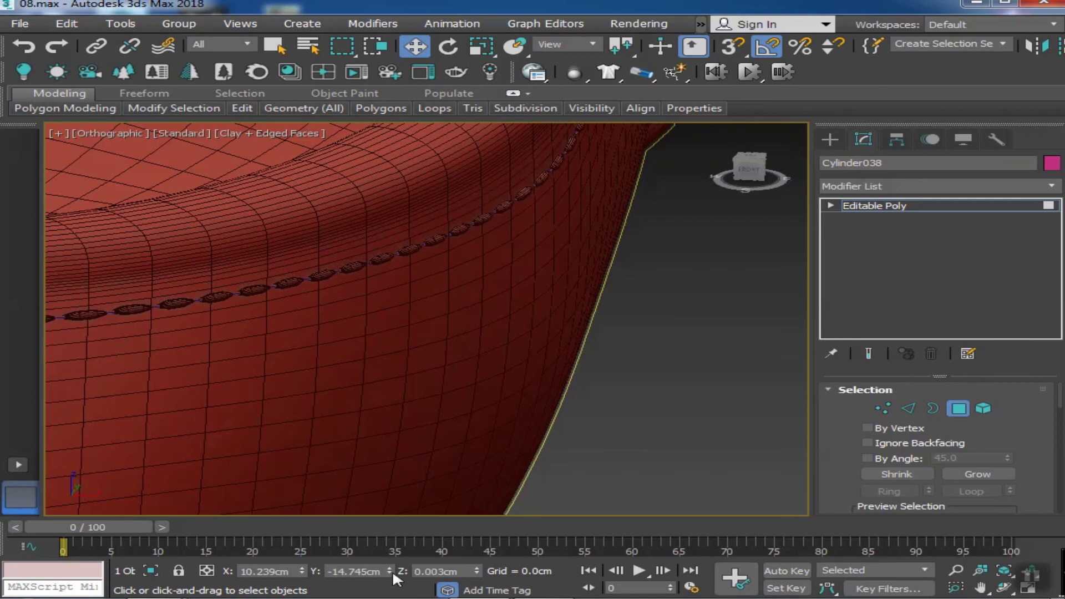
{"action": "left_click_drag", "start_coordinate": [308, 575], "coordinate": [308, 571]}
{"action": "scroll", "coordinate": [282, 389], "scroll_direction": "down", "scroll_amount": 2}
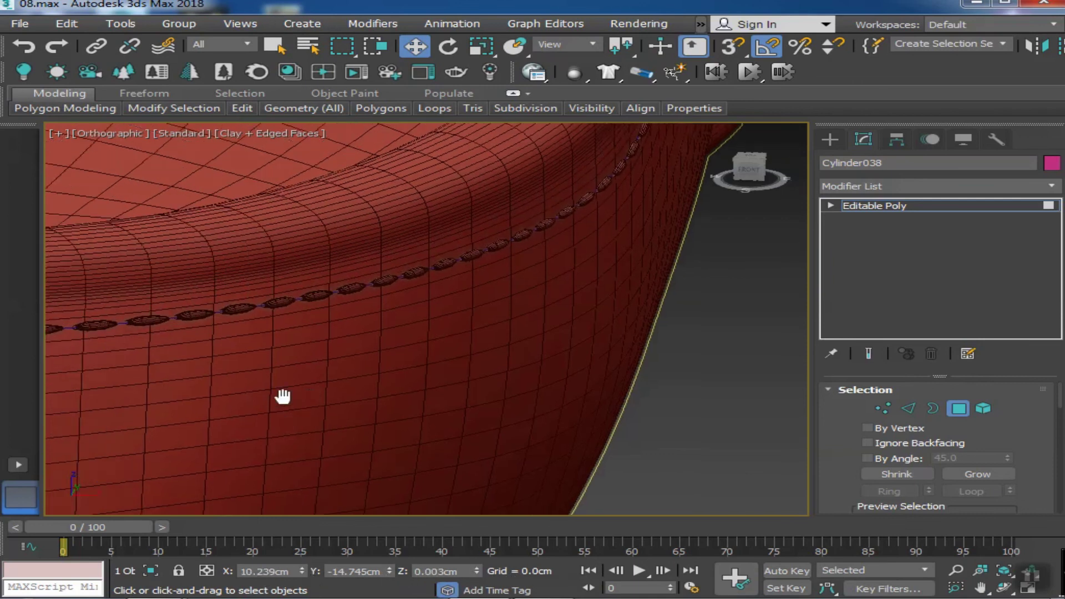
{"action": "scroll", "coordinate": [288, 428], "scroll_direction": "down", "scroll_amount": 3}
{"action": "scroll", "coordinate": [316, 439], "scroll_direction": "up", "scroll_amount": 5}
Turn off Edged Faces (F4) and orbit to inspect the stitched rim and heel seam
{"action": "middle_click_drag", "start_coordinate": [349, 447], "coordinate": [616, 411], "text": "alt"}
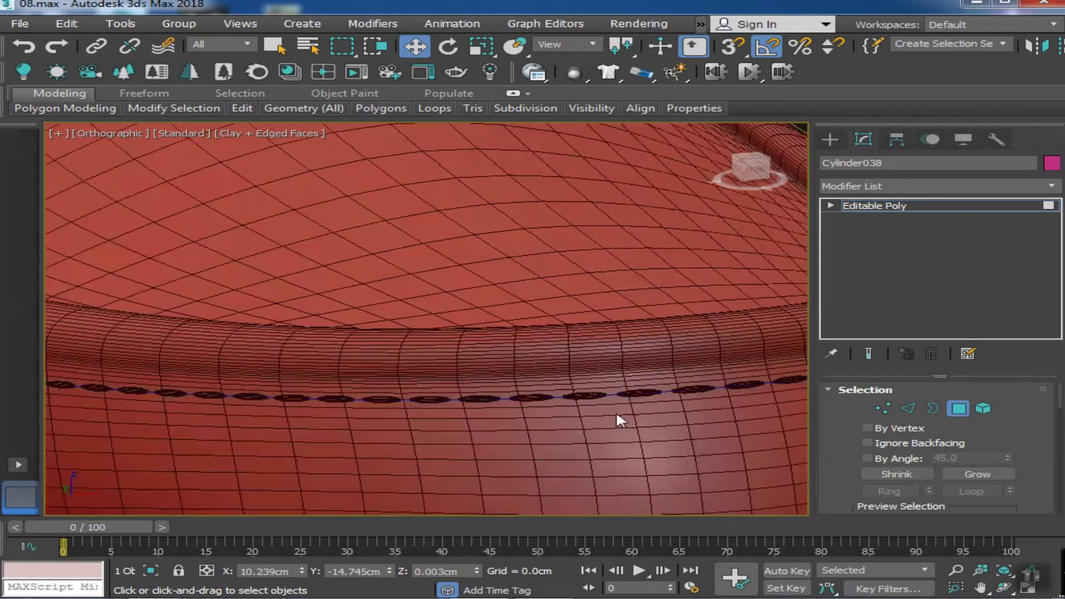
{"action": "scroll", "coordinate": [491, 424], "scroll_direction": "down", "scroll_amount": 3}
{"action": "scroll", "coordinate": [491, 424], "scroll_direction": "up", "scroll_amount": 5}
{"action": "scroll", "coordinate": [300, 424], "scroll_direction": "up", "scroll_amount": 2}
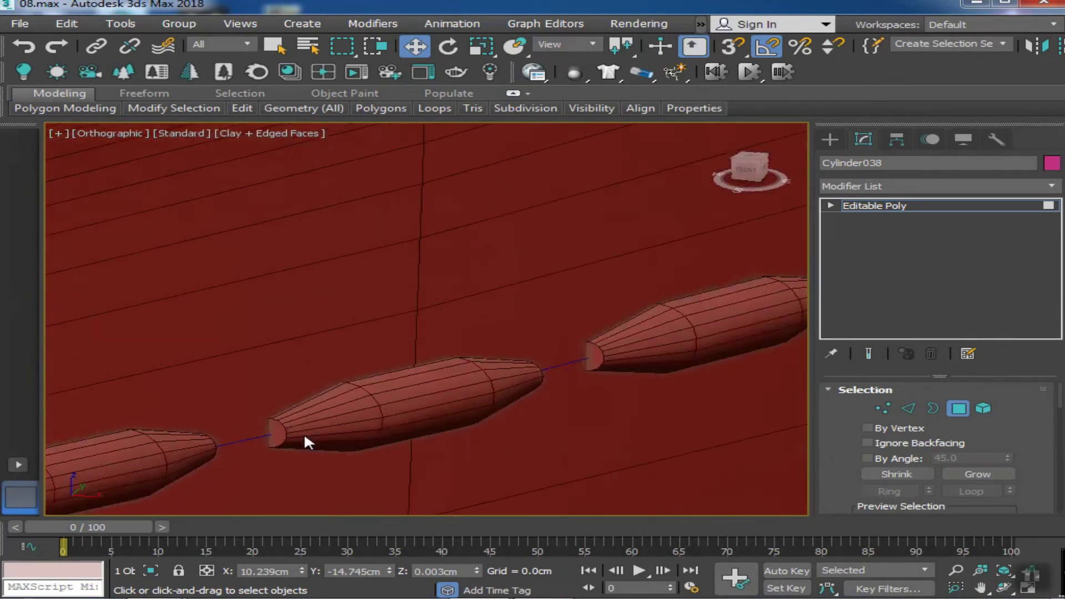
{"action": "scroll", "coordinate": [305, 434], "scroll_direction": "down", "scroll_amount": 2}
{"action": "key", "text": "F4"}
{"action": "scroll", "coordinate": [438, 424], "scroll_direction": "down", "scroll_amount": 3}
{"action": "mouse_move", "coordinate": [439, 424]}
{"action": "middle_mouse_down", "text": "alt"}
{"action": "mouse_move", "coordinate": [503, 331]}
{"action": "mouse_move", "coordinate": [225, 449]}
{"action": "middle_mouse_up", "text": "alt"}
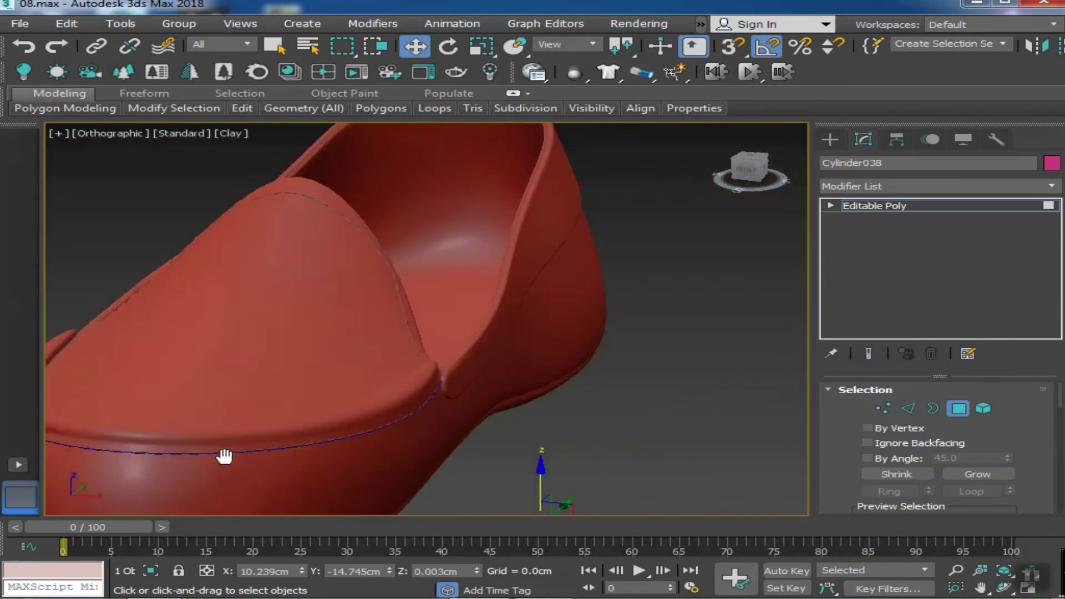
{"action": "scroll", "coordinate": [347, 492], "scroll_direction": "up", "scroll_amount": 4}
{"action": "scroll", "coordinate": [269, 394], "scroll_direction": "up", "scroll_amount": 3}
{"action": "scroll", "coordinate": [414, 417], "scroll_direction": "down", "scroll_amount": 3}
{"action": "middle_click_drag", "start_coordinate": [414, 418], "coordinate": [727, 400], "text": "alt"}
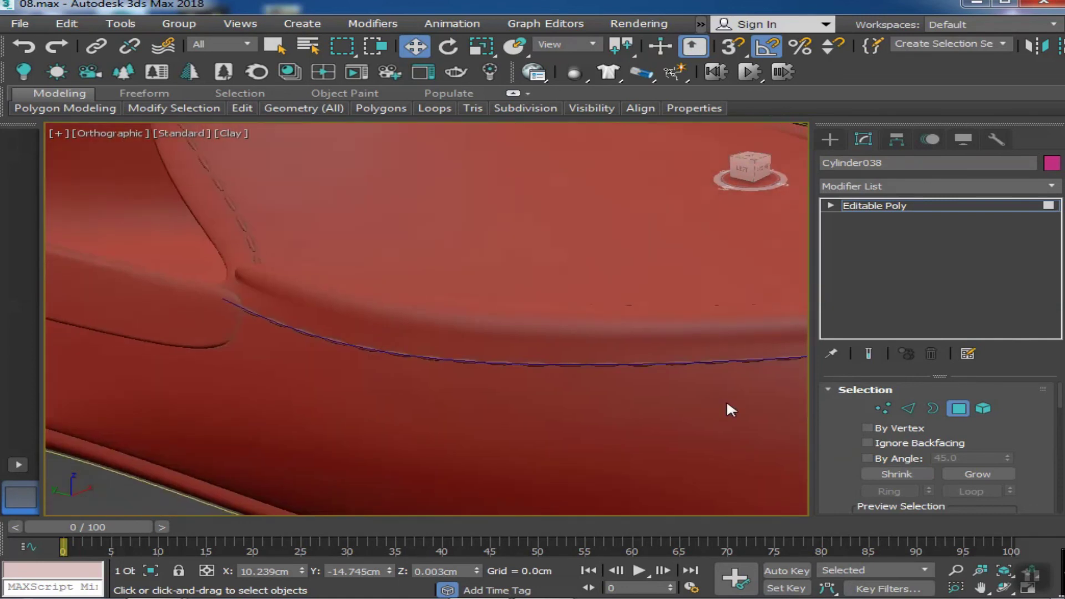
Exit sub-object mode, make the shoe see-through, and view the whole stitched shoe
{"action": "key", "text": "4"}
{"action": "key", "text": "alt+x"}
{"action": "left_click", "coordinate": [557, 363]}
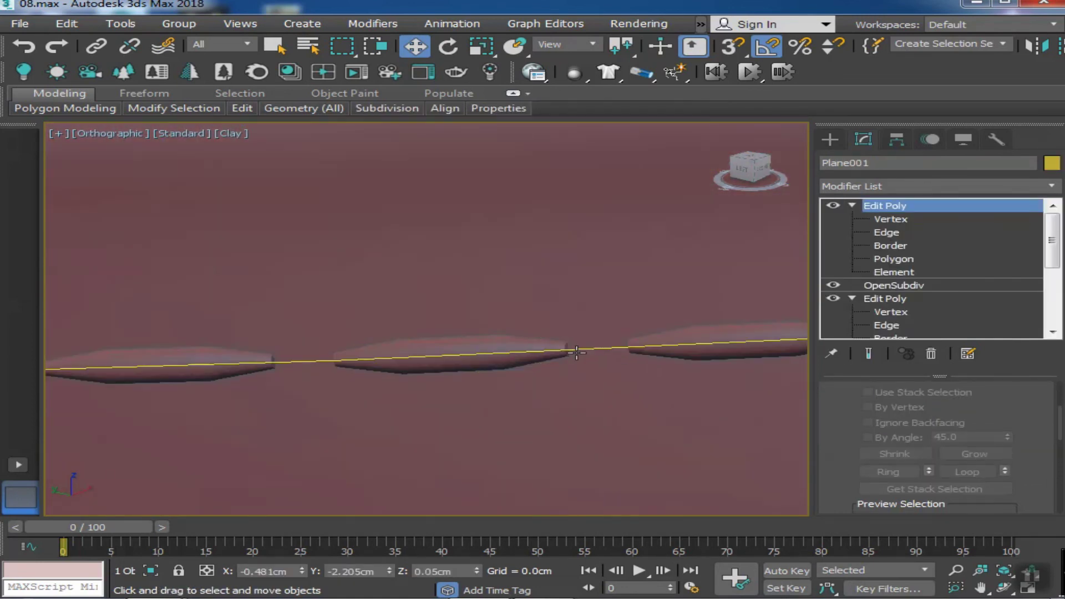
{"action": "left_click", "coordinate": [571, 352]}
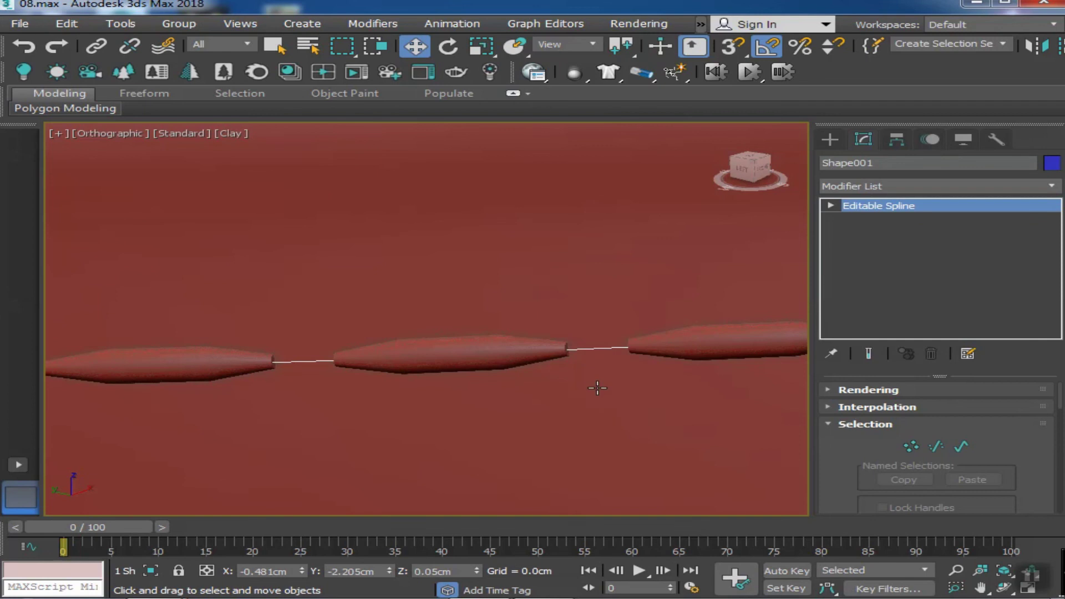
{"action": "left_click", "coordinate": [597, 387]}
{"action": "scroll", "coordinate": [597, 388], "scroll_direction": "down", "scroll_amount": 5}
{"action": "mouse_move", "coordinate": [614, 440]}
{"action": "middle_mouse_down", "text": "alt"}
{"action": "mouse_move", "coordinate": [485, 457]}
{"action": "mouse_move", "coordinate": [508, 450]}
{"action": "middle_mouse_up", "text": "alt"}
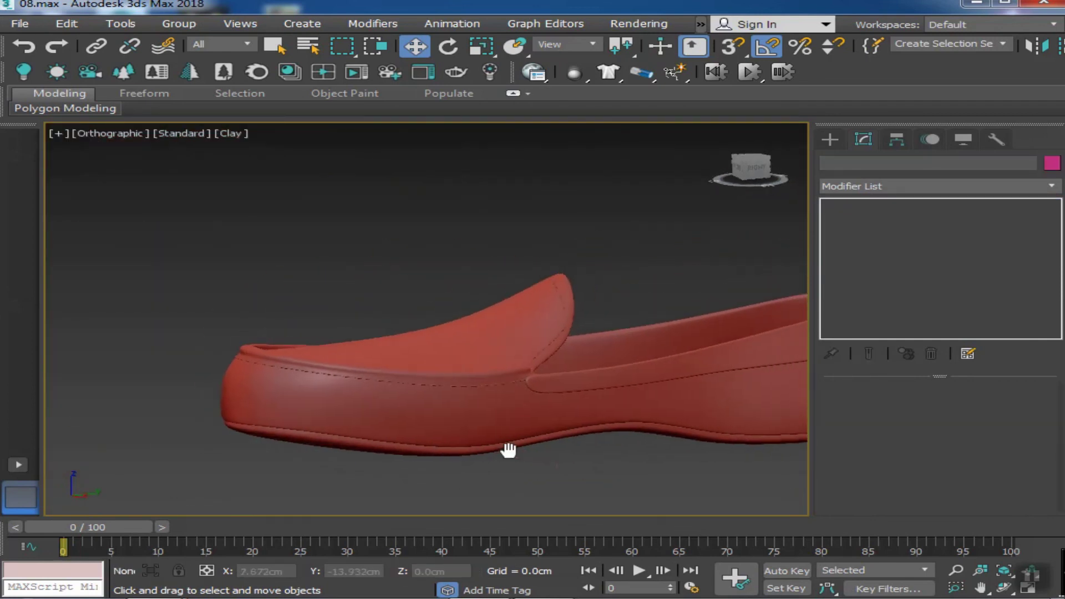